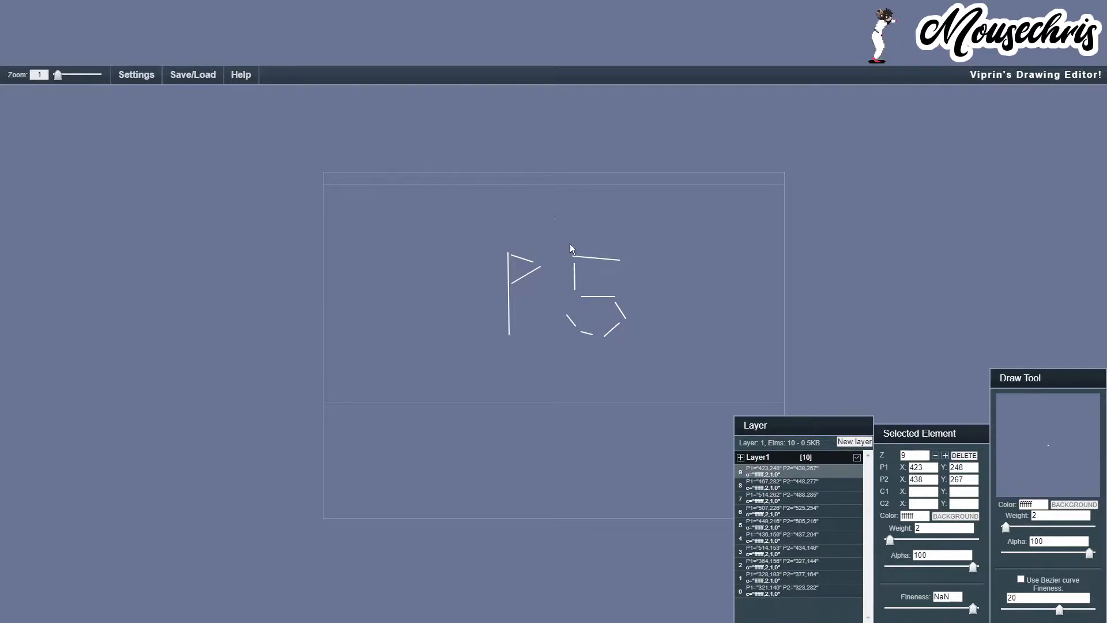
- Bring up the Transformice game window to view the map, and return to the drawing editor
{"action": "left_click", "coordinate": [609, 622]}
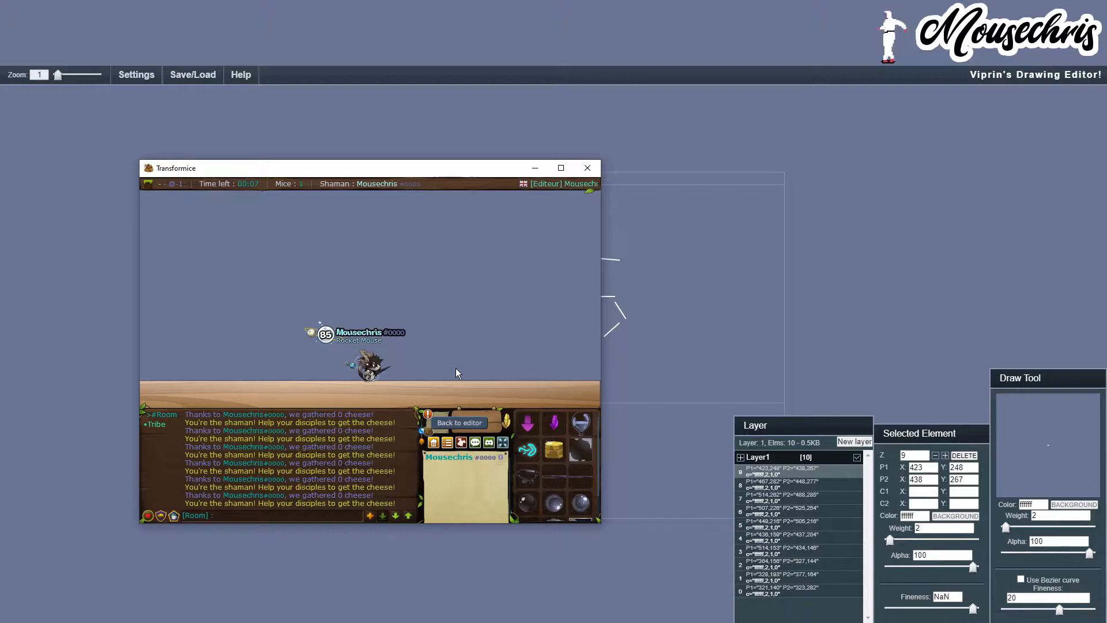
{"action": "left_click", "coordinate": [929, 290]}
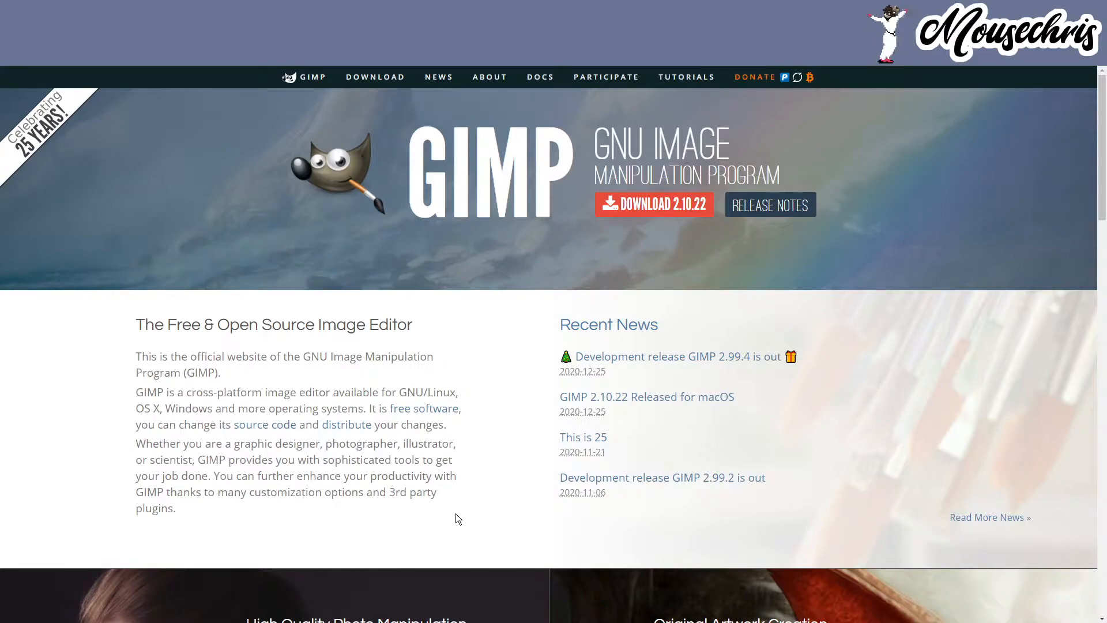
- Switch to the background template image in GIMP and clear the rectangular selection across the day and night panels
{"action": "left_click", "coordinate": [431, 562]}
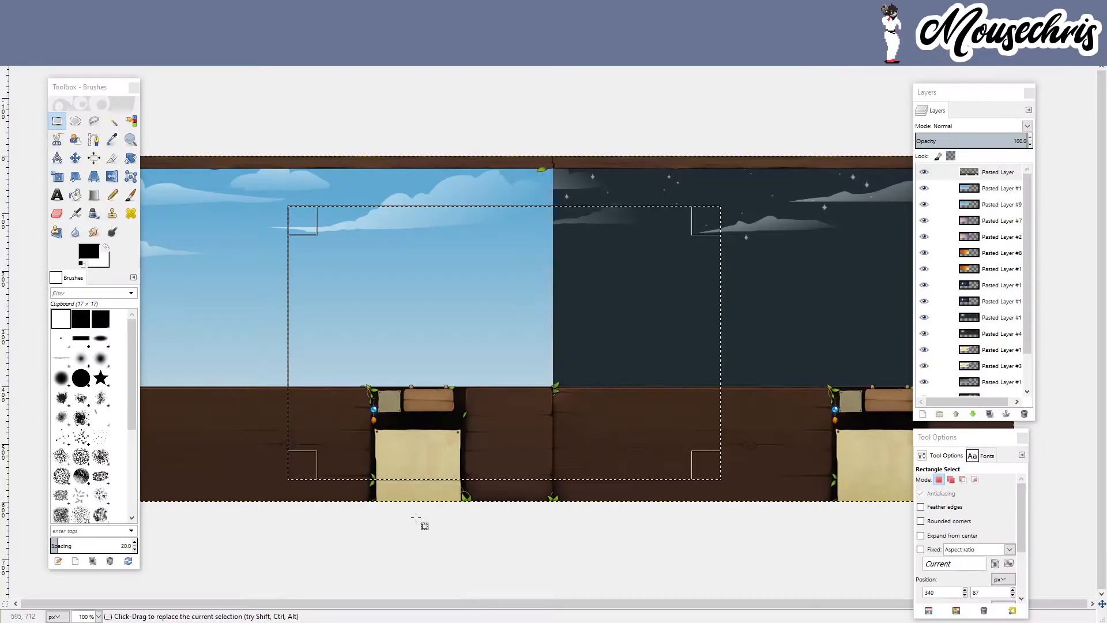
{"action": "left_click_drag", "start_coordinate": [247, 140], "coordinate": [758, 564]}
{"action": "left_click", "coordinate": [809, 549]}
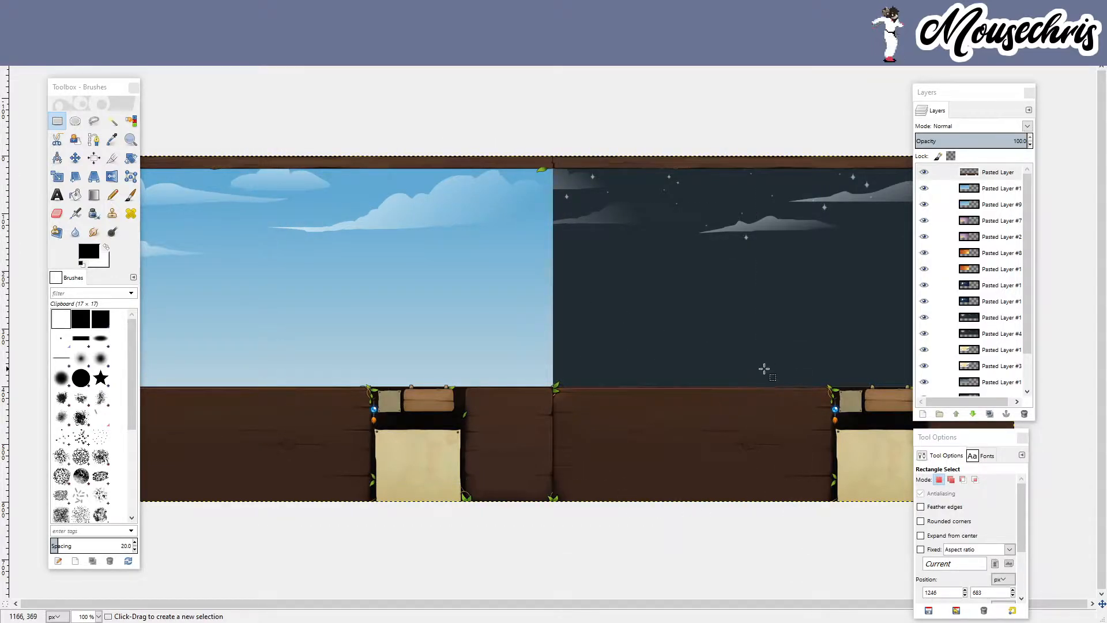
- Move the floating toolbox to the far side of the image, clear of the daytime background
{"action": "left_click_drag", "start_coordinate": [104, 93], "coordinate": [52, 79]}
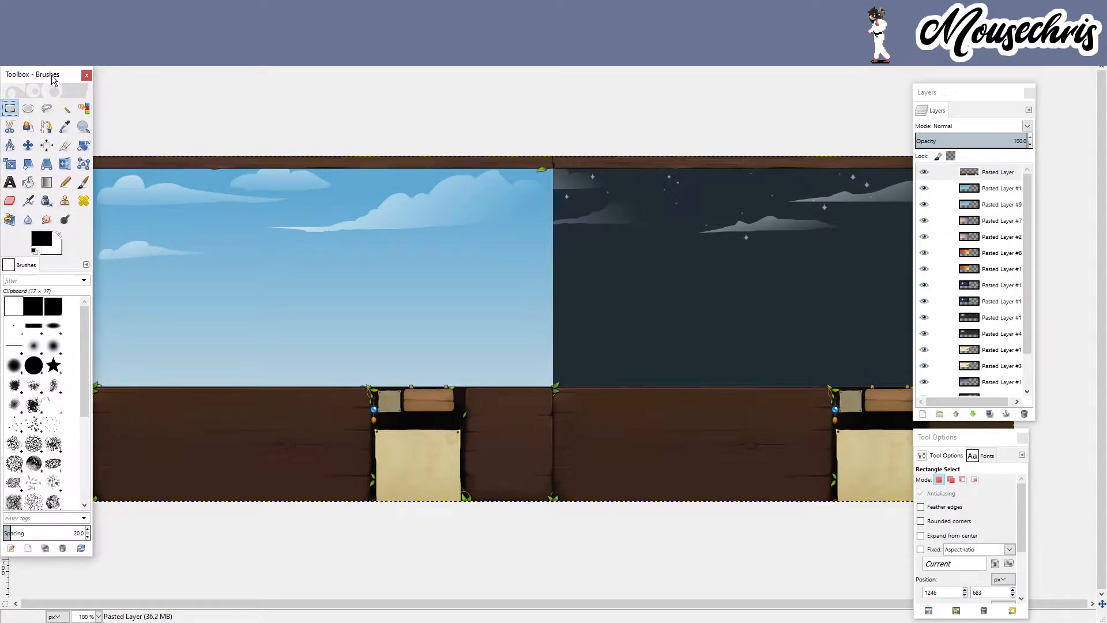
{"action": "left_click", "coordinate": [326, 109]}
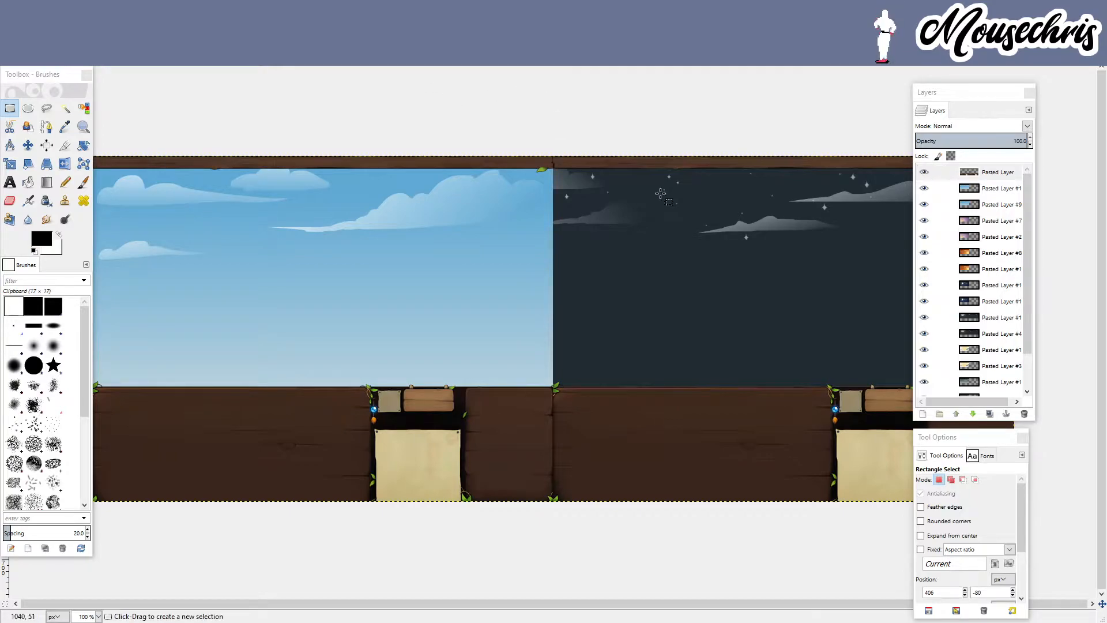
{"action": "mouse_move", "coordinate": [29, 78]}
{"action": "left_mouse_down"}
{"action": "mouse_move", "coordinate": [88, 97]}
{"action": "mouse_move", "coordinate": [99, 122]}
{"action": "mouse_move", "coordinate": [24, 113]}
{"action": "left_mouse_up"}
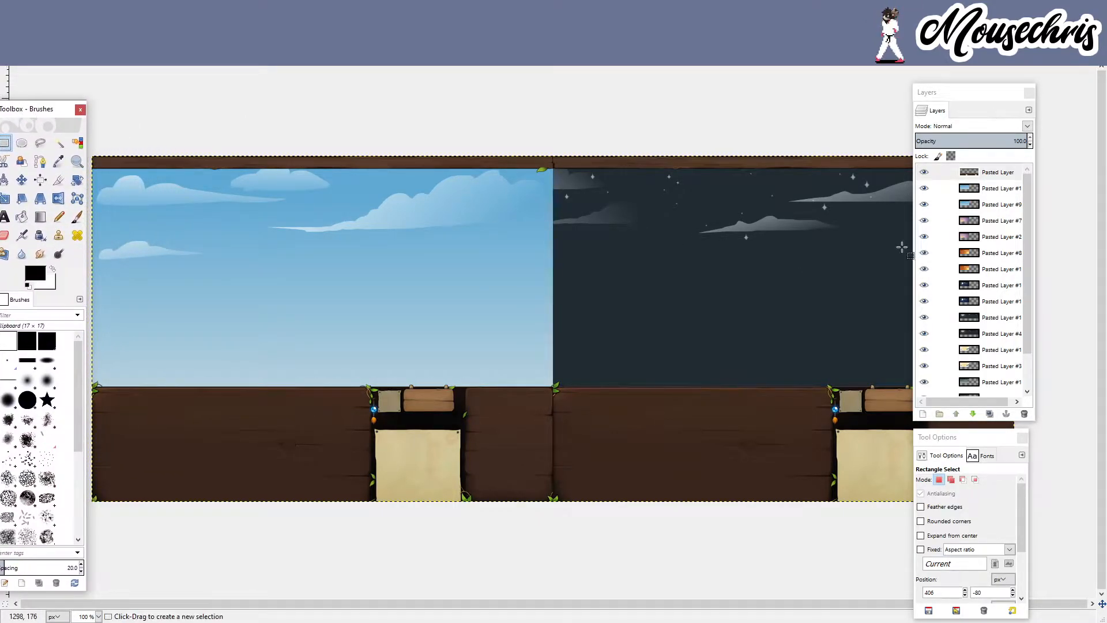
- Examine the layer stack by toggling the top frame layer, isolating the moonlit night layer, restoring all layers and reviewing the list
{"action": "left_click", "coordinate": [924, 172]}
{"action": "left_click", "coordinate": [924, 172]}
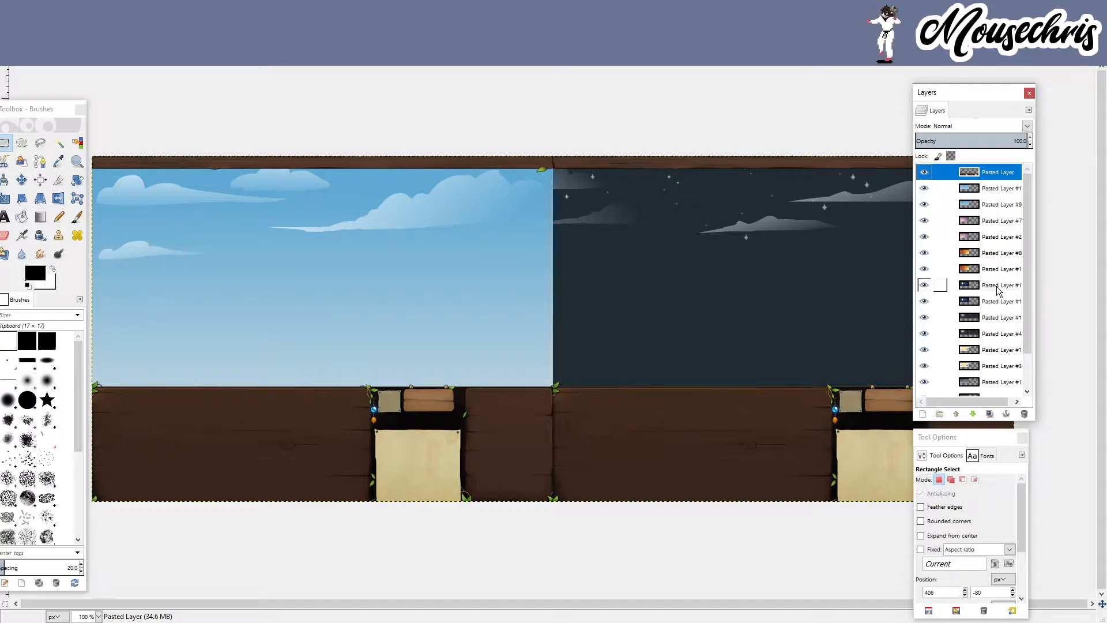
{"action": "left_click", "coordinate": [924, 318], "text": "shift"}
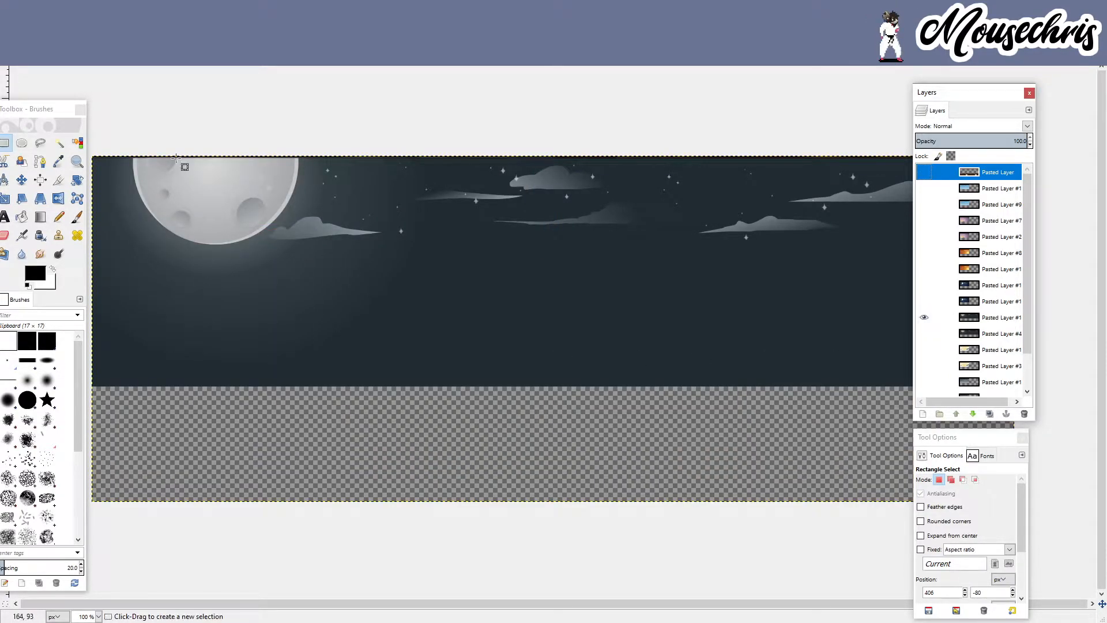
{"action": "left_click", "coordinate": [924, 317], "text": "shift"}
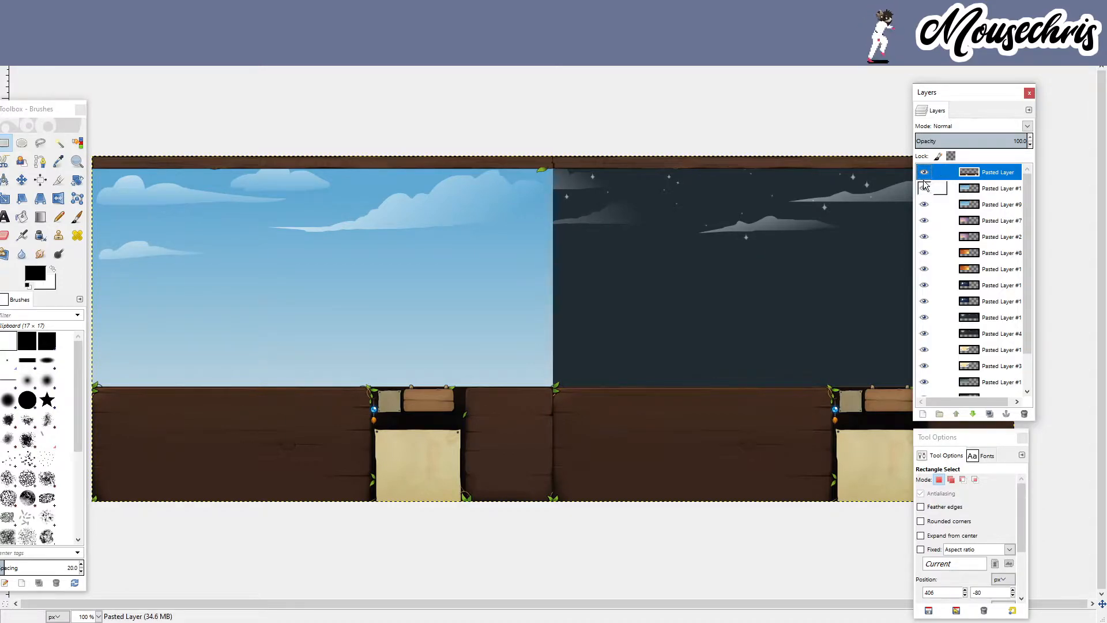
{"action": "scroll", "coordinate": [942, 271], "scroll_direction": "down", "scroll_amount": 1}
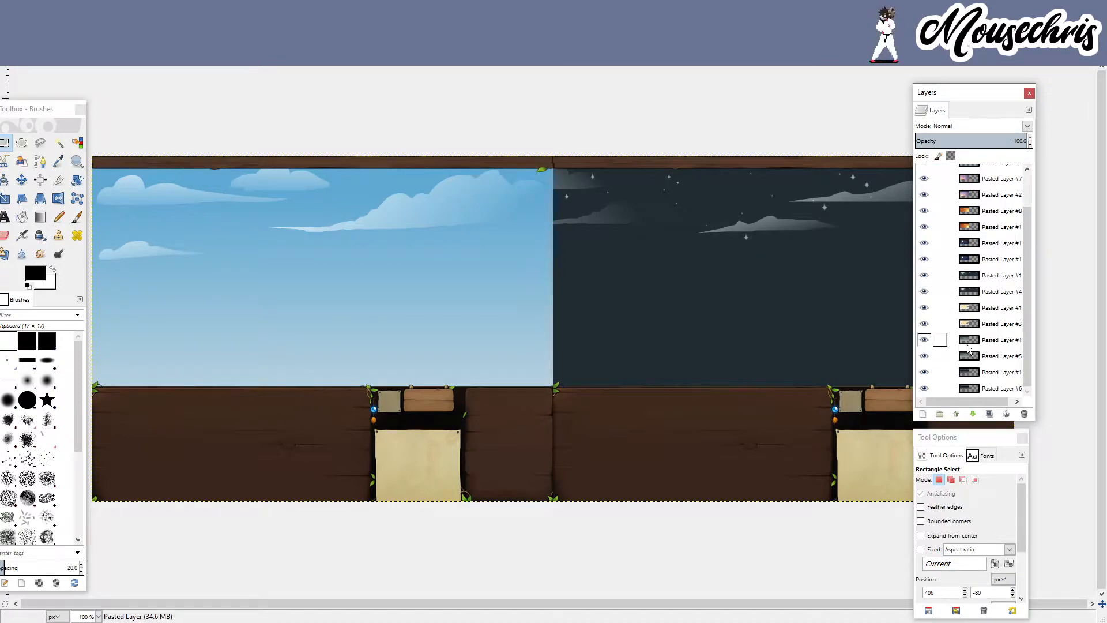
{"action": "scroll", "coordinate": [968, 348], "scroll_direction": "up", "scroll_amount": 2}
{"action": "scroll", "coordinate": [953, 300], "scroll_direction": "down", "scroll_amount": 2}
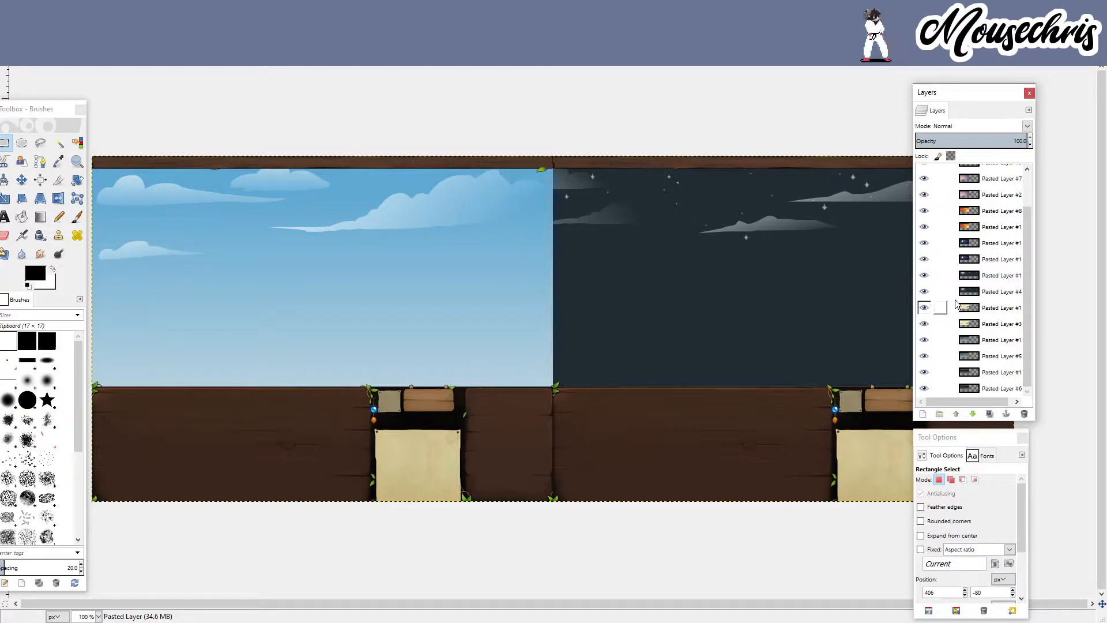
{"action": "scroll", "coordinate": [924, 294], "scroll_direction": "up", "scroll_amount": 3}
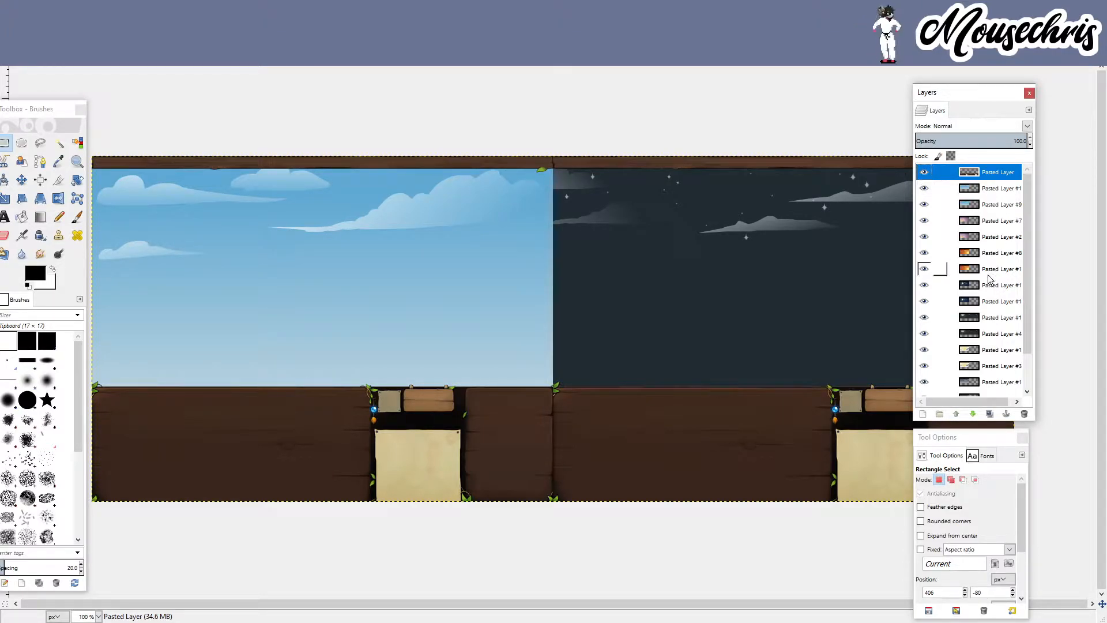
- Isolate the smooth blue sky layer and the pixelated Pasted Layer #9 in turn, and examine the pixelated clouds up close
{"action": "left_click", "coordinate": [924, 189], "text": "shift"}
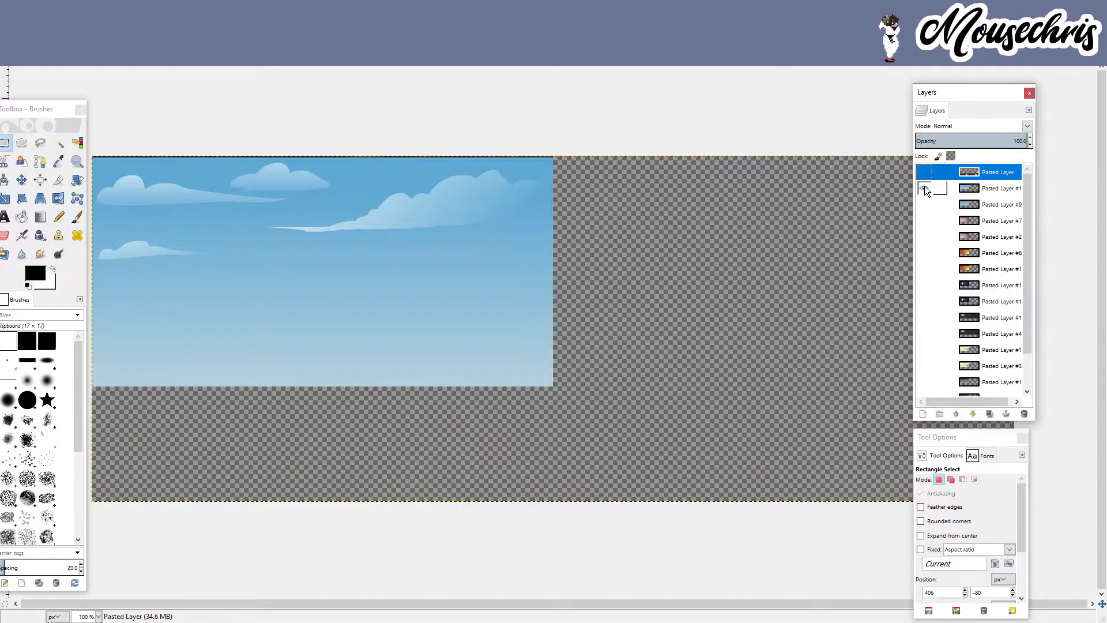
{"action": "left_click", "coordinate": [928, 205], "text": "shift"}
{"action": "scroll", "coordinate": [302, 188], "scroll_direction": "up", "scroll_amount": 2}
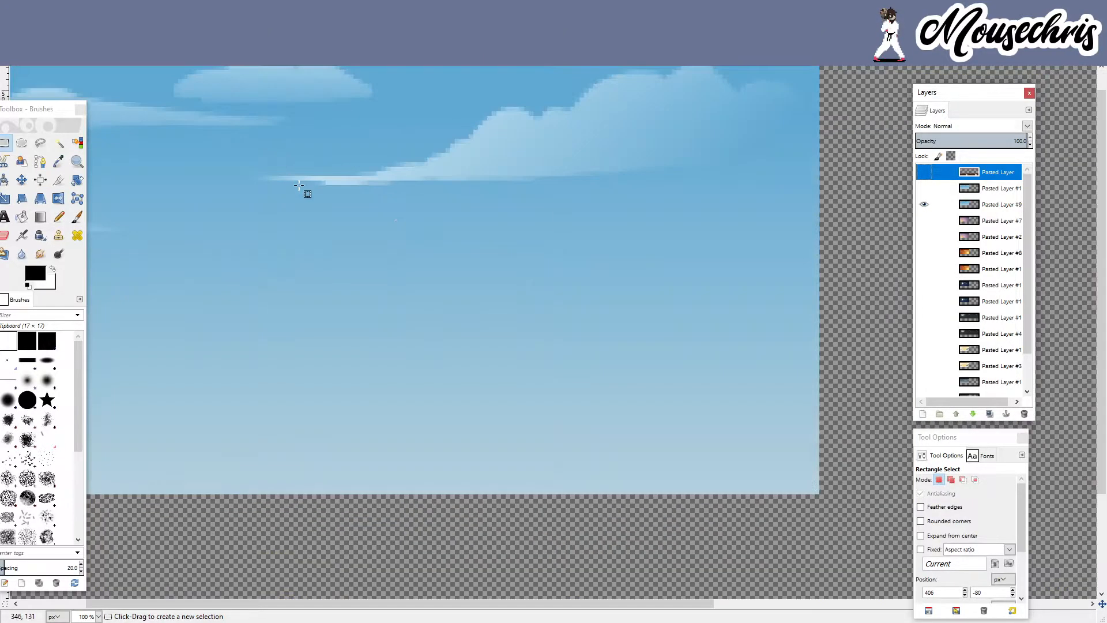
{"action": "scroll", "coordinate": [542, 206], "scroll_direction": "up", "scroll_amount": 3}
{"action": "scroll", "coordinate": [721, 284], "scroll_direction": "down", "scroll_amount": 1}
{"action": "scroll", "coordinate": [551, 277], "scroll_direction": "up", "scroll_amount": 2}
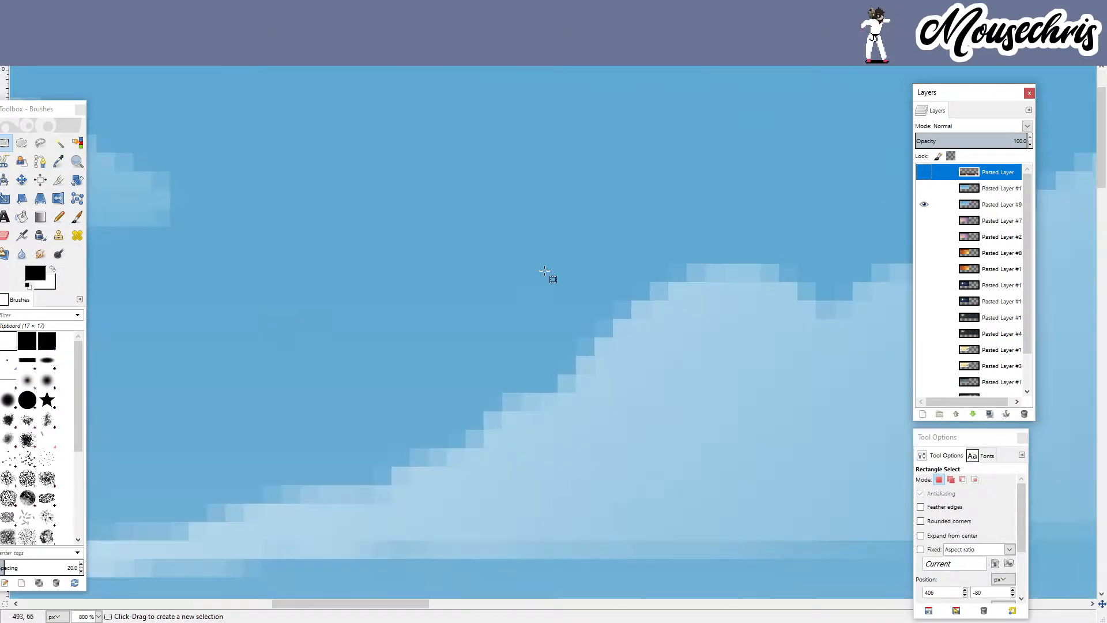
- Isolate Pasted Layer #7 and Pasted Layer #2 in turn, and examine the sunset's colour blocks around the sun and clouds
{"action": "left_click", "coordinate": [924, 218], "text": "shift"}
{"action": "left_click", "coordinate": [925, 235], "text": "shift"}
{"action": "scroll", "coordinate": [766, 358], "scroll_direction": "down", "scroll_amount": 4}
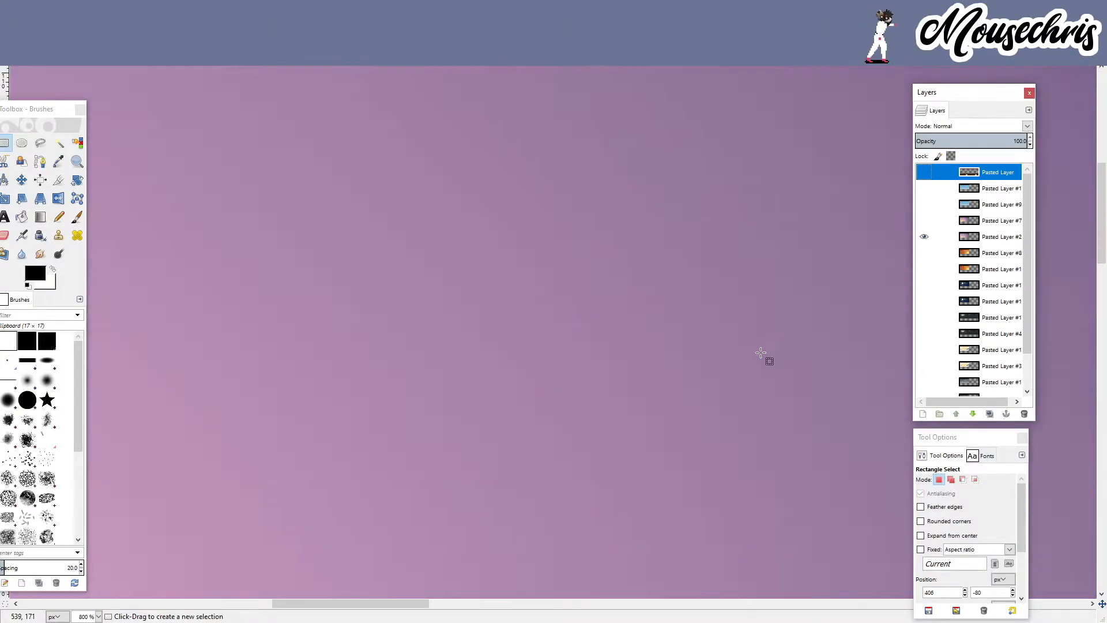
{"action": "scroll", "coordinate": [278, 261], "scroll_direction": "up", "scroll_amount": 6}
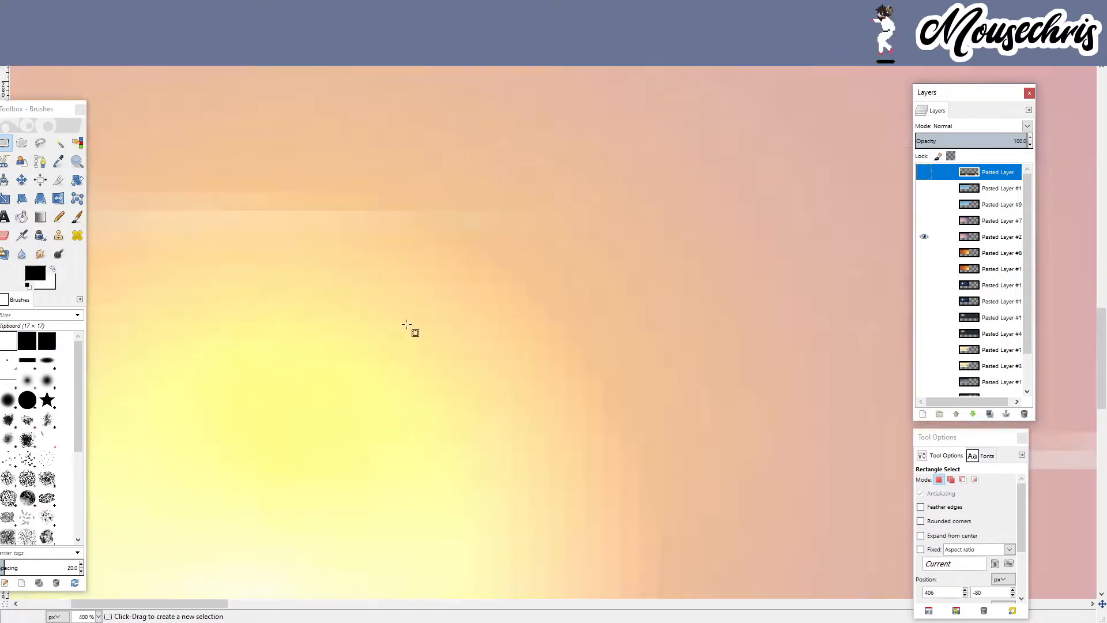
{"action": "scroll", "coordinate": [514, 278], "scroll_direction": "down", "scroll_amount": 2}
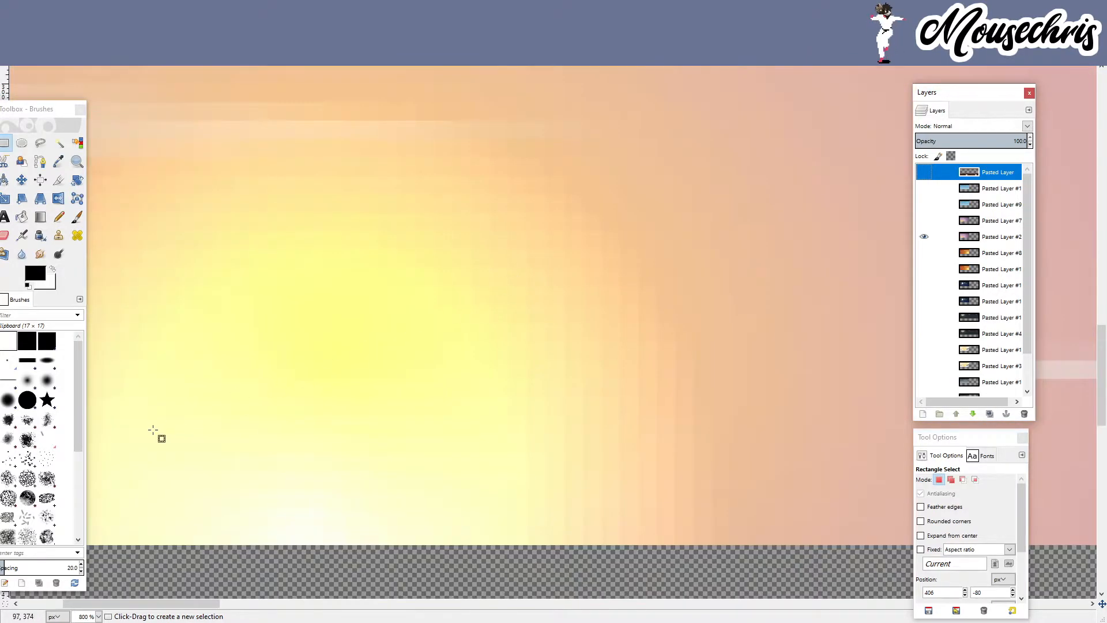
{"action": "scroll", "coordinate": [557, 205], "scroll_direction": "up", "scroll_amount": 3}
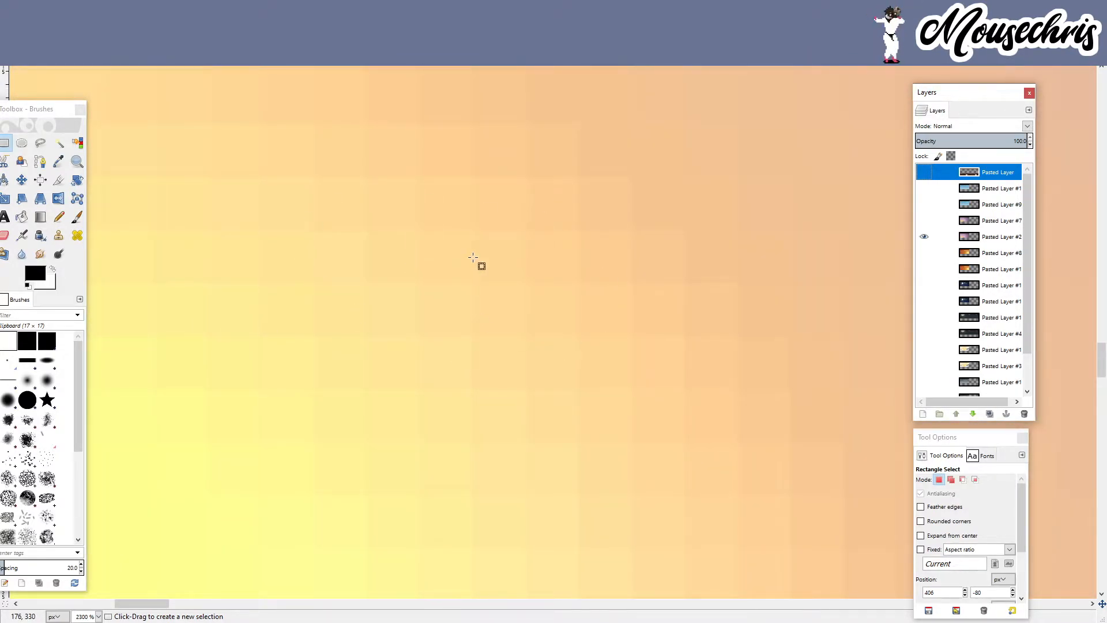
{"action": "scroll", "coordinate": [476, 257], "scroll_direction": "down", "scroll_amount": 3}
{"action": "scroll", "coordinate": [496, 269], "scroll_direction": "up", "scroll_amount": 3}
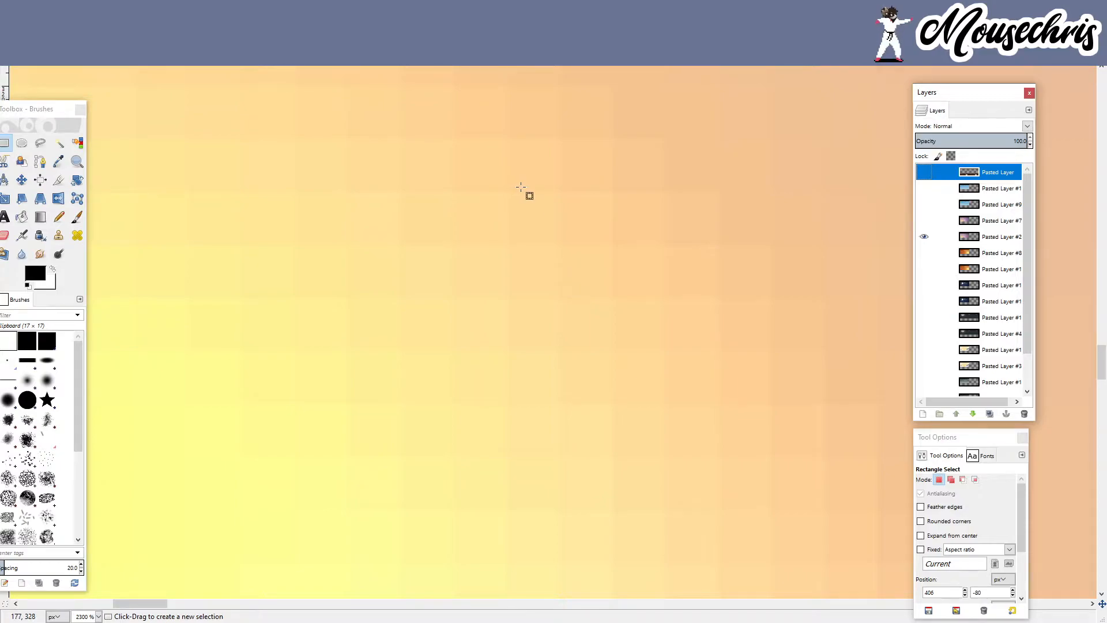
{"action": "scroll", "coordinate": [383, 302], "scroll_direction": "down", "scroll_amount": 6}
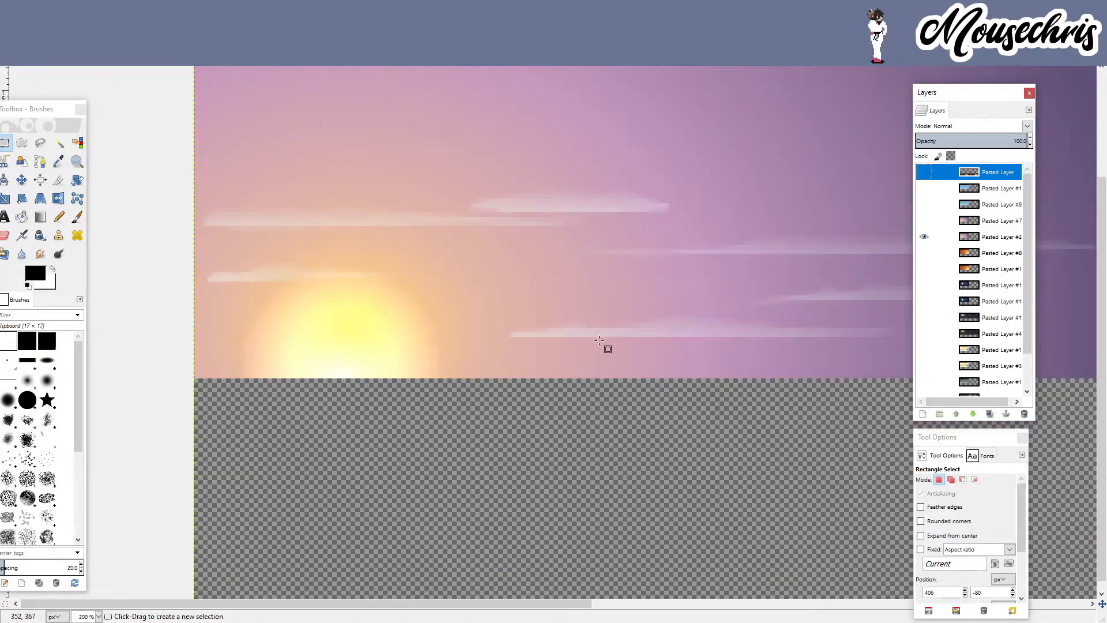
{"action": "scroll", "coordinate": [686, 223], "scroll_direction": "up", "scroll_amount": 3}
{"action": "scroll", "coordinate": [375, 301], "scroll_direction": "up", "scroll_amount": 2}
{"action": "scroll", "coordinate": [375, 301], "scroll_direction": "down", "scroll_amount": 2}
{"action": "scroll", "coordinate": [523, 352], "scroll_direction": "down", "scroll_amount": 1}
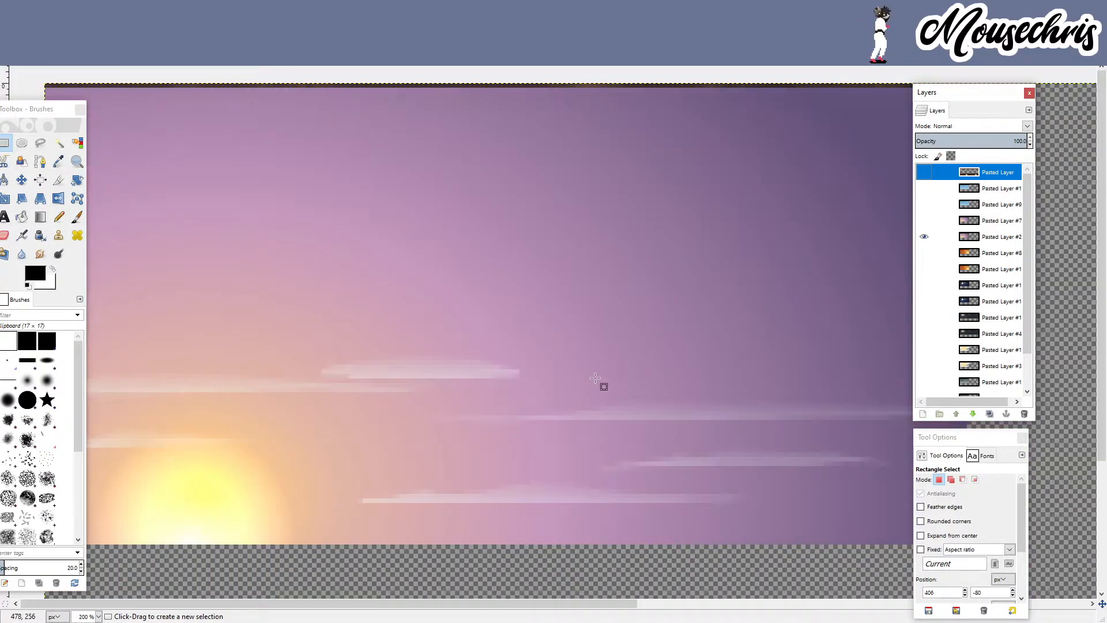
{"action": "scroll", "coordinate": [595, 378], "scroll_direction": "up", "scroll_amount": 2}
- Show only Pasted Layer #11 and examine the smooth gradient of its daytime sky up close
{"action": "left_click", "coordinate": [924, 188], "text": "shift"}
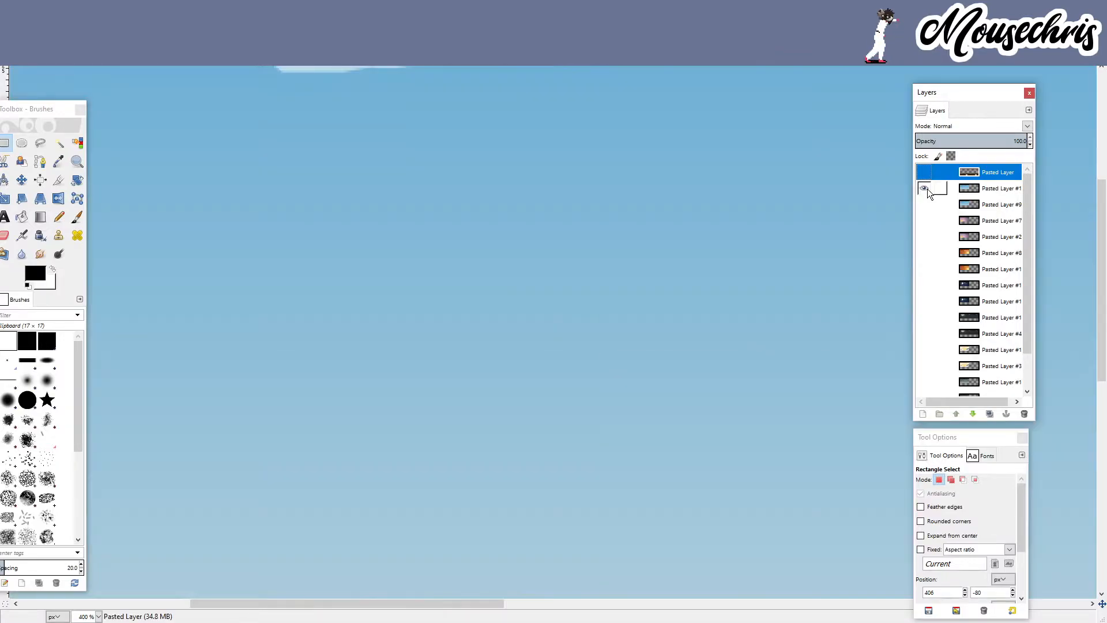
{"action": "scroll", "coordinate": [649, 383], "scroll_direction": "down", "scroll_amount": 3}
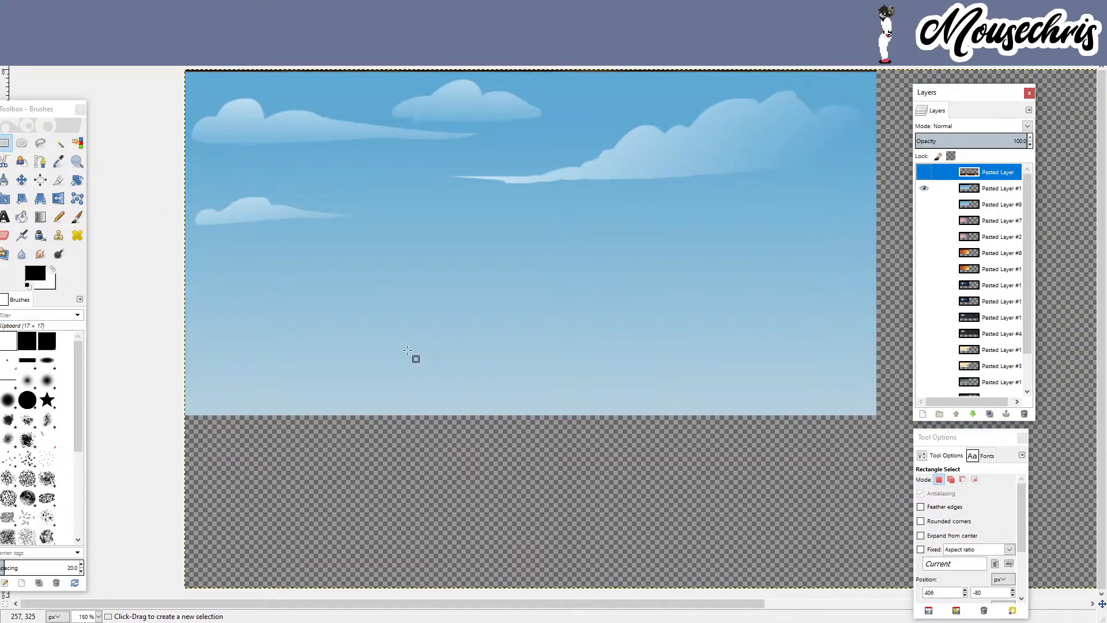
{"action": "scroll", "coordinate": [407, 351], "scroll_direction": "up", "scroll_amount": 3}
{"action": "scroll", "coordinate": [453, 285], "scroll_direction": "up", "scroll_amount": 2}
{"action": "scroll", "coordinate": [462, 292], "scroll_direction": "down", "scroll_amount": 1}
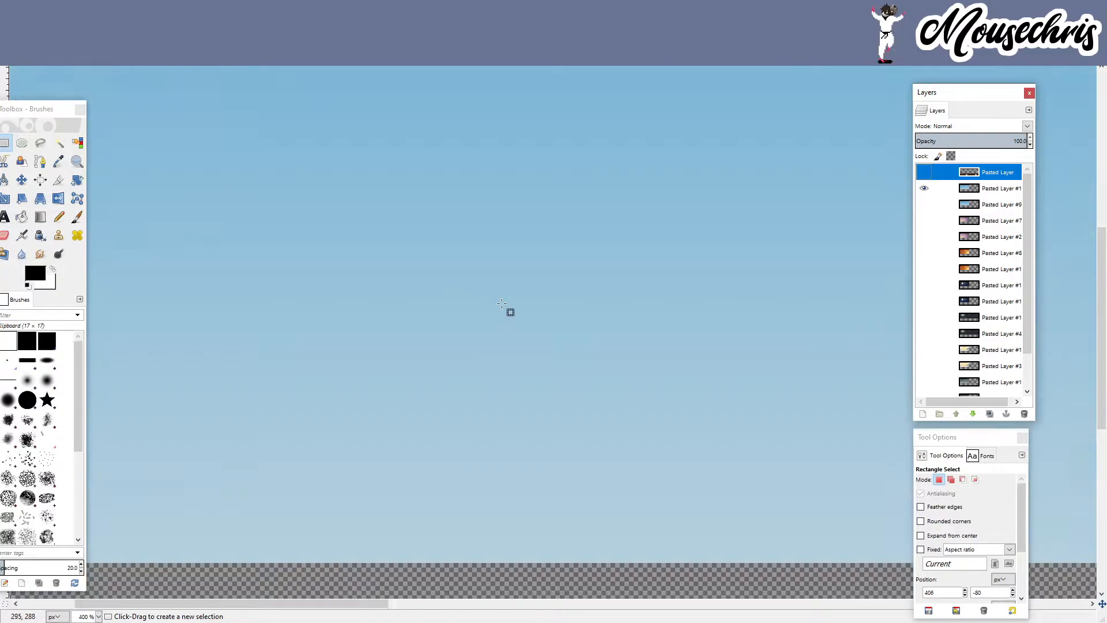
{"action": "scroll", "coordinate": [501, 304], "scroll_direction": "down", "scroll_amount": 1}
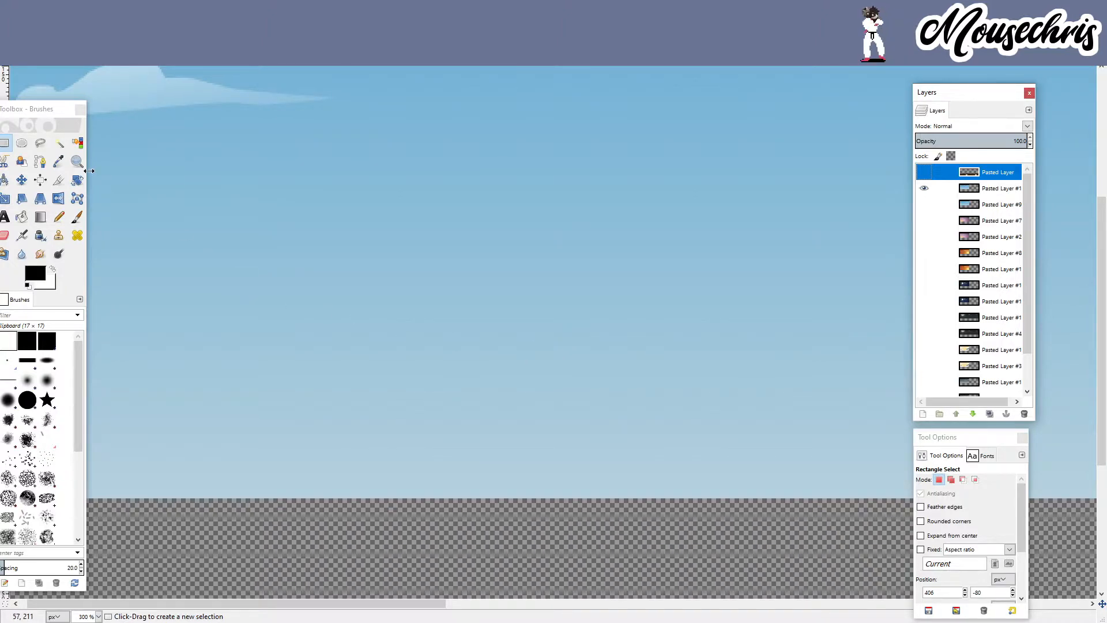
- Show only Pasted Layer #9, make it the active layer and sample its mid-sky blue as the foreground colour with the Color Picker
{"action": "left_click", "coordinate": [58, 162]}
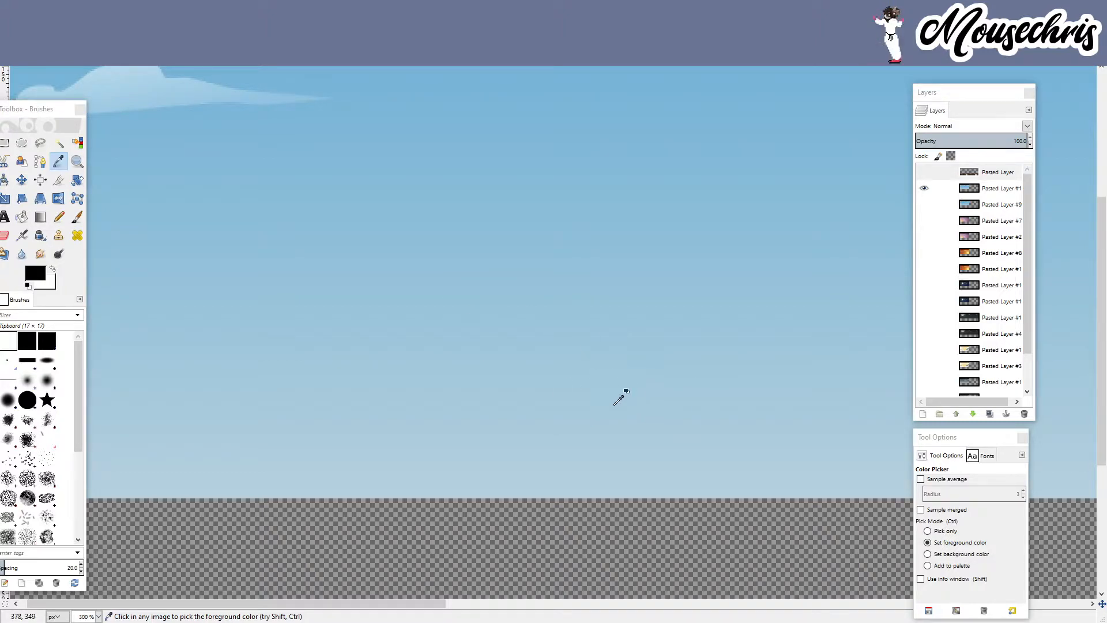
{"action": "left_click", "coordinate": [984, 188]}
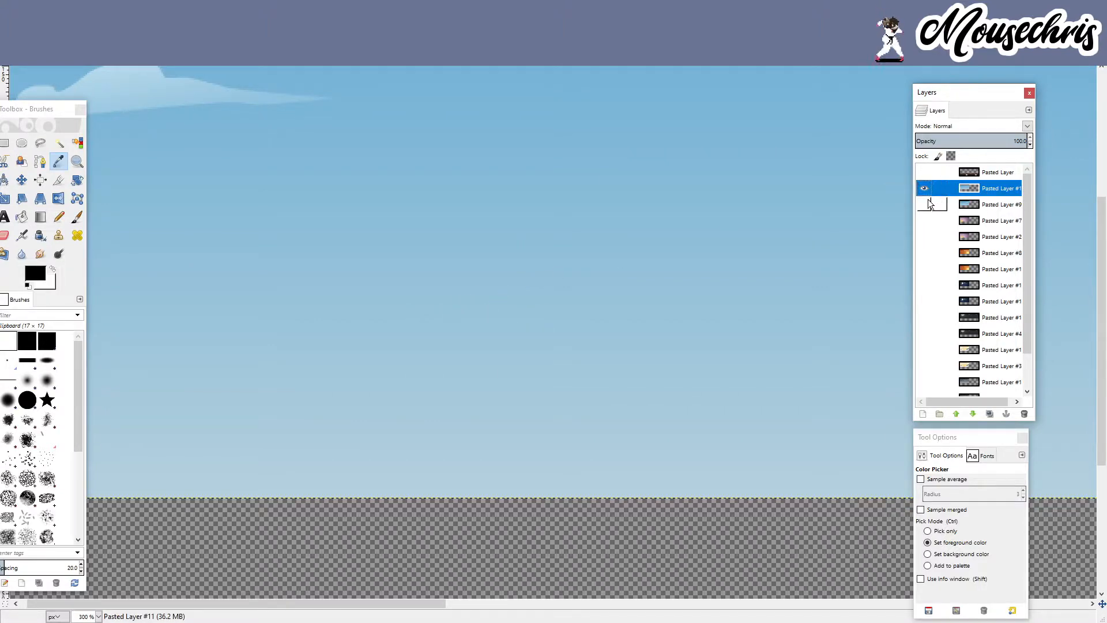
{"action": "left_click", "coordinate": [928, 205], "text": "shift"}
{"action": "left_click", "coordinate": [997, 207]}
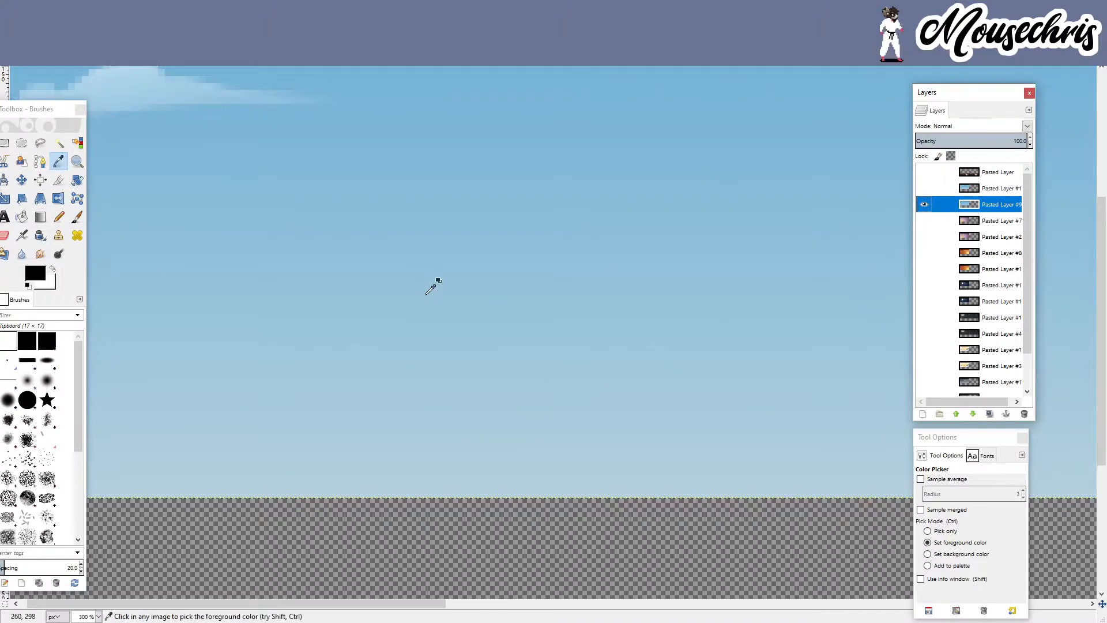
{"action": "left_click", "coordinate": [496, 302]}
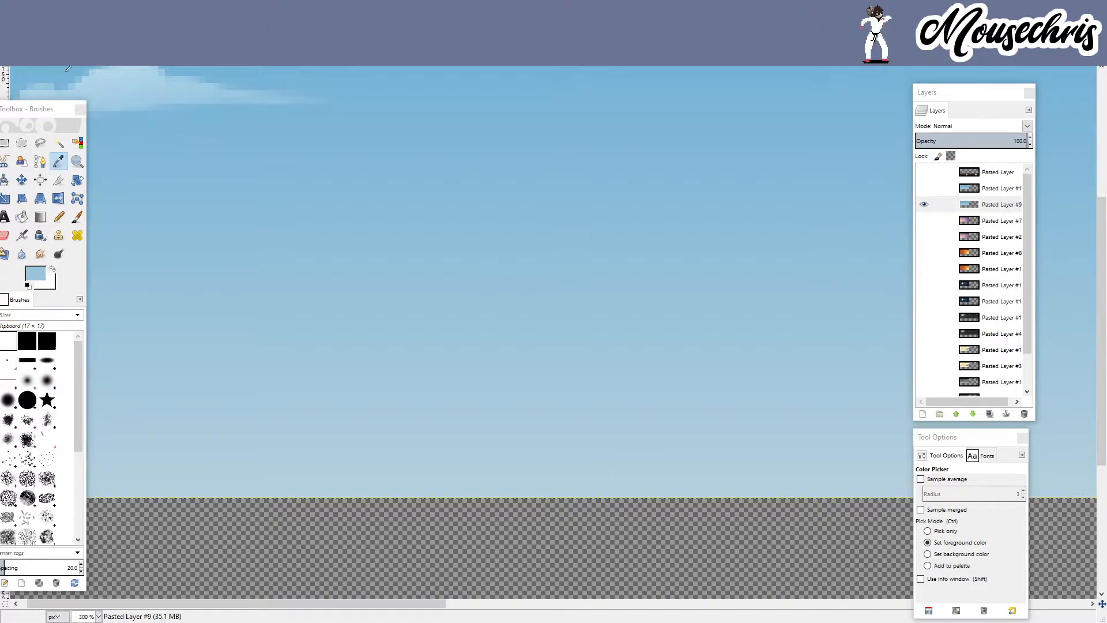
- Copy the foreground colour's HTML notation from the colour dialog and close the dialog without changing the colour
{"action": "left_click_drag", "start_coordinate": [42, 109], "coordinate": [101, 110]}
{"action": "left_click", "coordinate": [97, 278]}
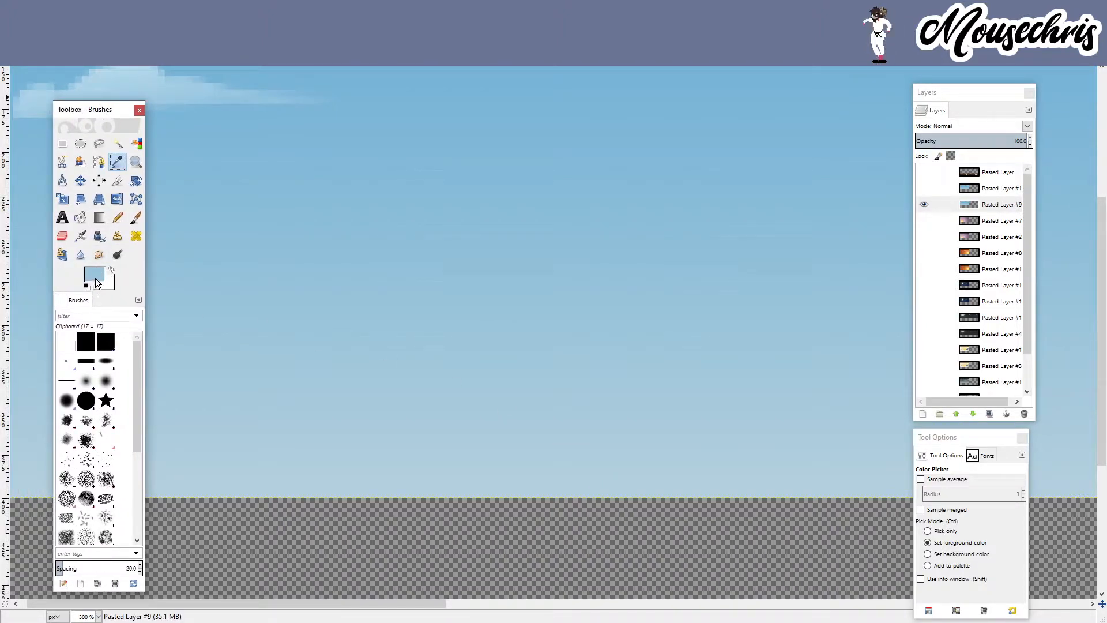
{"action": "left_click_drag", "start_coordinate": [225, 308], "coordinate": [449, 170]}
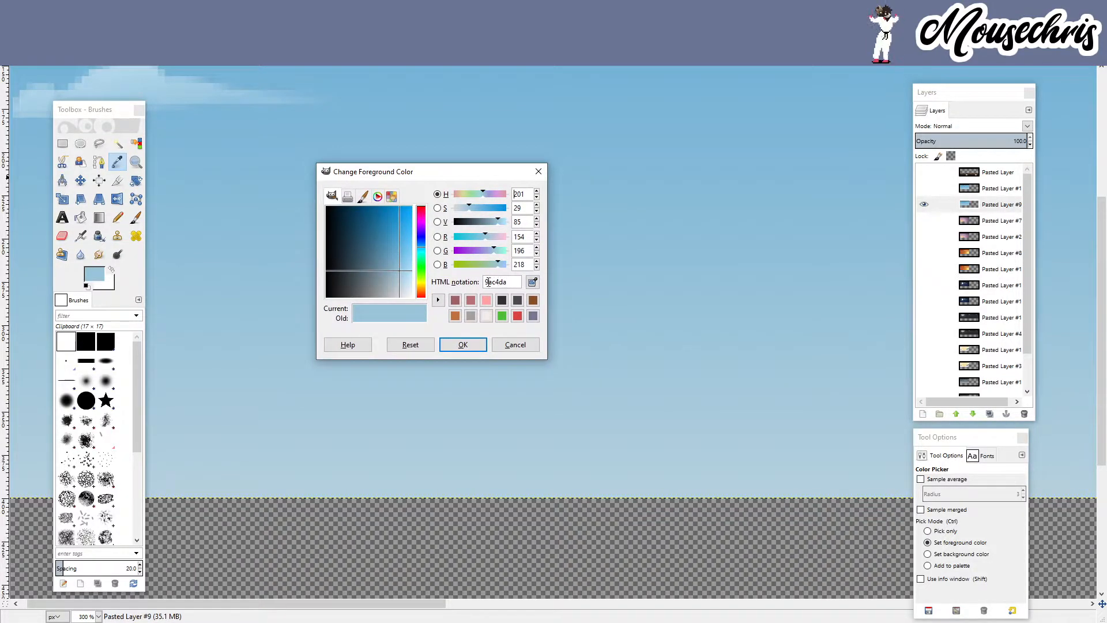
{"action": "double_click", "coordinate": [503, 282]}
{"action": "key", "text": "ctrl+c"}
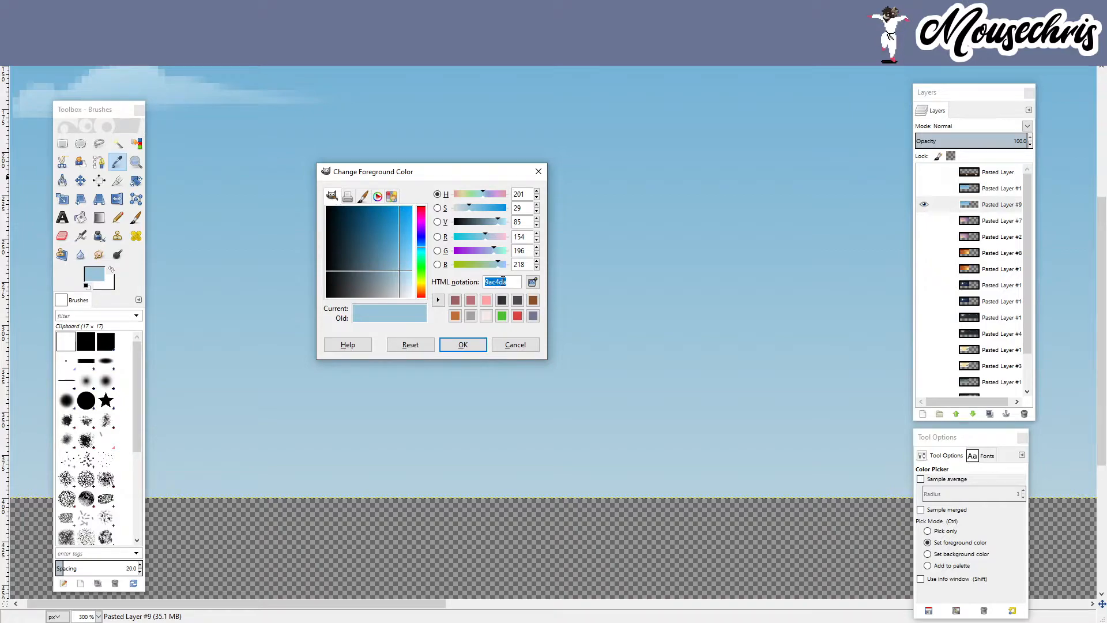
{"action": "left_click", "coordinate": [515, 344]}
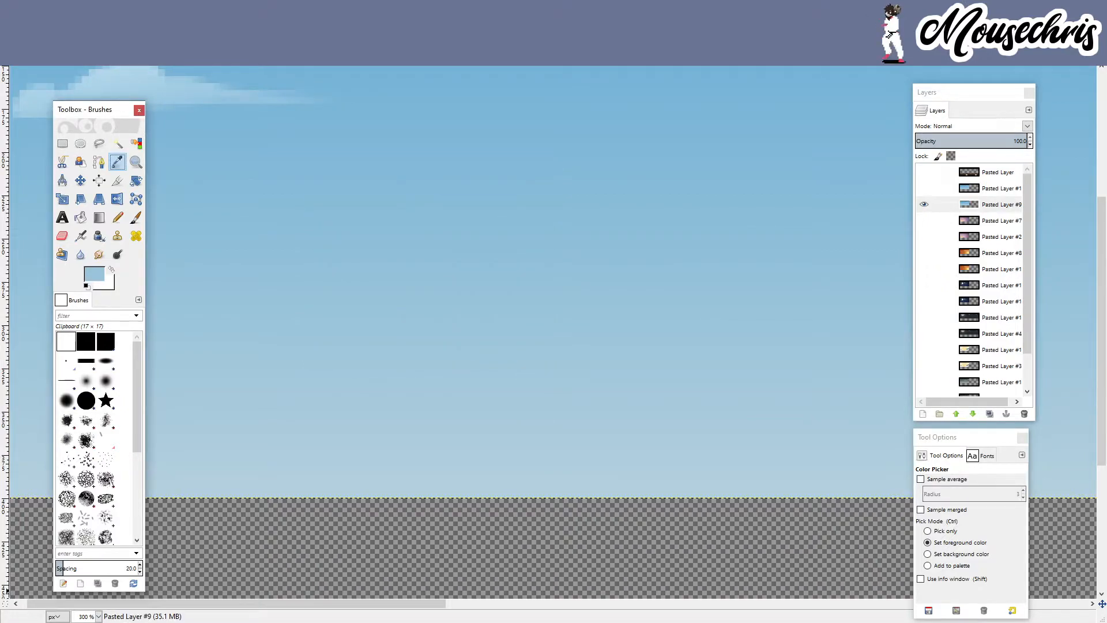
- Switch to Transformice, return to the map editor and draw a wide Rectangle ground above the wooden floor
{"action": "key", "text": "alt+Tab"}
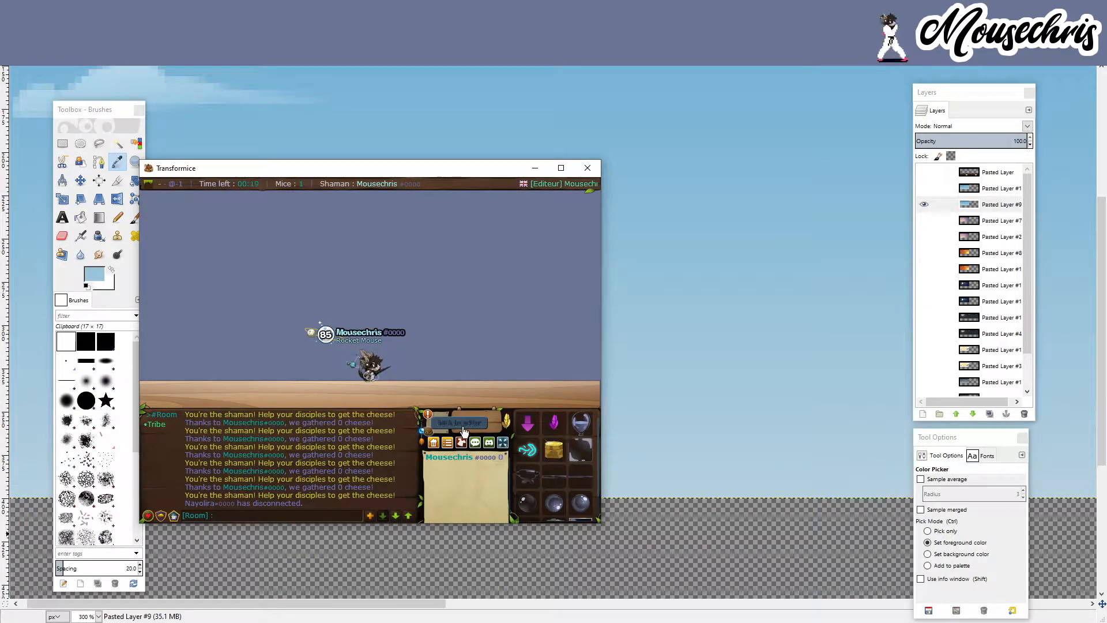
{"action": "left_click", "coordinate": [463, 427]}
{"action": "left_click", "coordinate": [290, 429]}
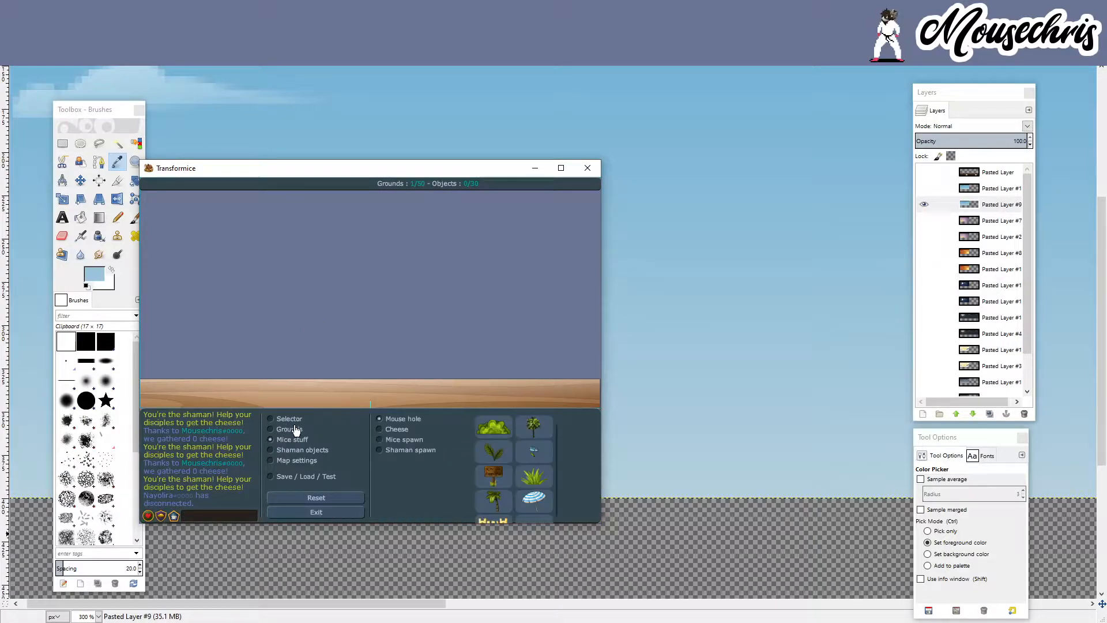
{"action": "left_click", "coordinate": [508, 472]}
{"action": "left_click_drag", "start_coordinate": [239, 292], "coordinate": [413, 344]}
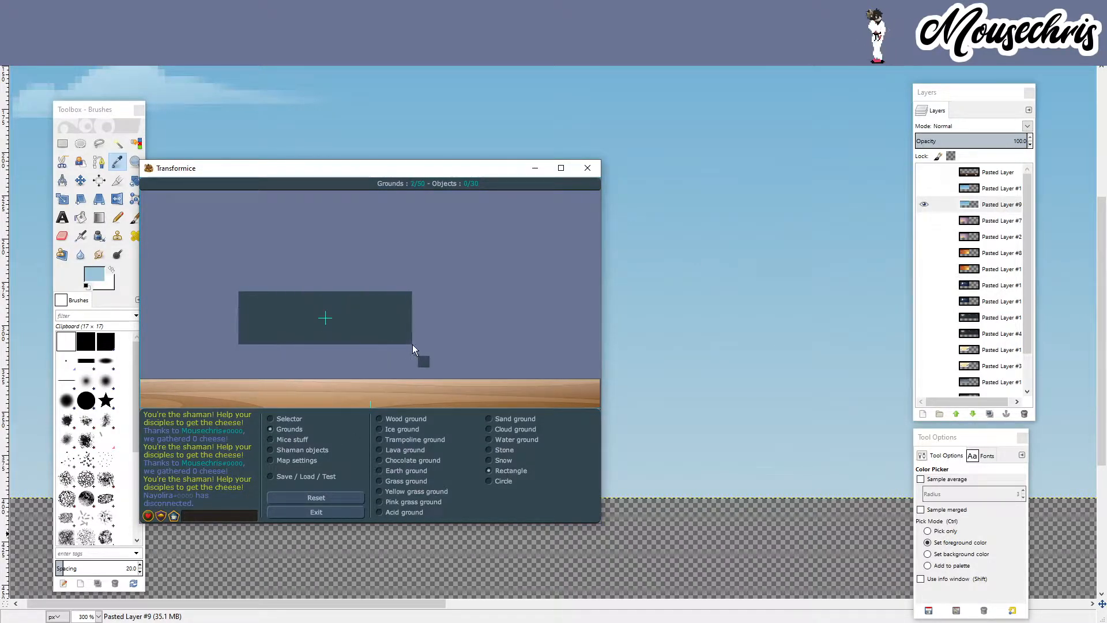
- Replace the rectangle's colour with the copied HTML code and start validating the map as a test run
{"action": "left_click", "coordinate": [293, 419]}
{"action": "left_click", "coordinate": [350, 306]}
{"action": "double_click", "coordinate": [569, 511]}
{"action": "key", "text": "ctrl+v"}
{"action": "left_click", "coordinate": [315, 476]}
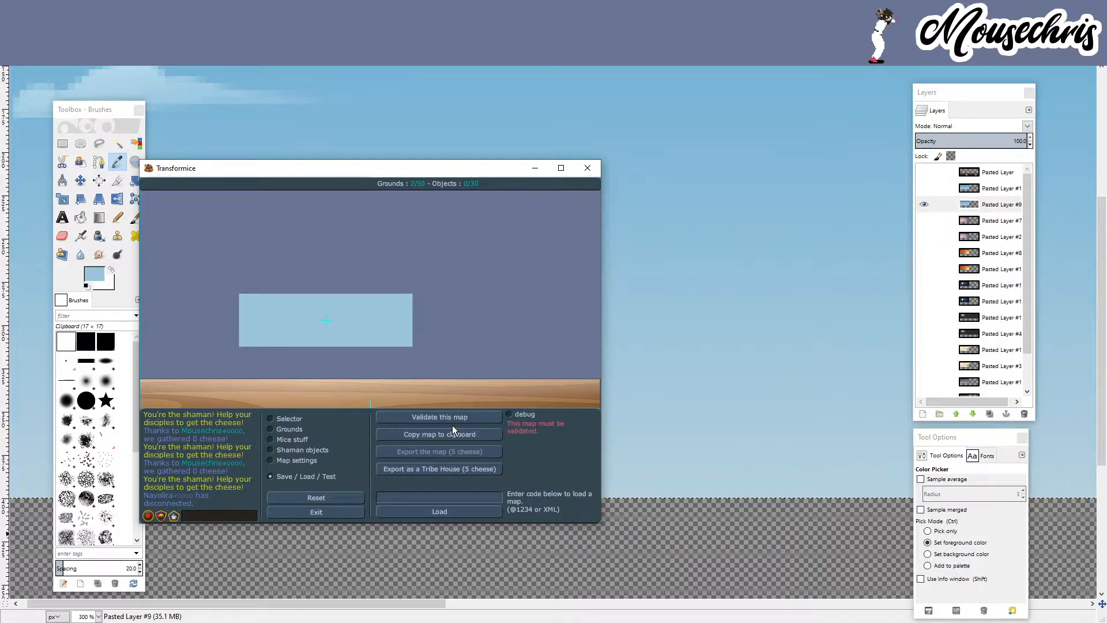
{"action": "left_click", "coordinate": [450, 424]}
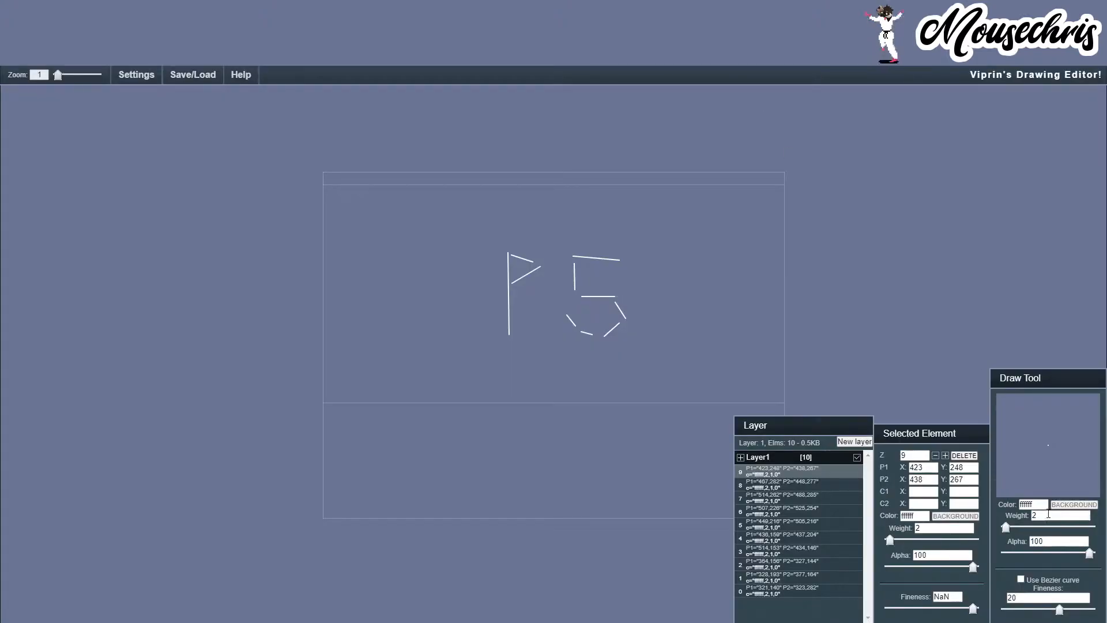
- In Viprin's Drawing Editor, set the draw colour to 9ac4da and weight to 102, and draw a thick diagonal line beside the P
{"action": "left_click", "coordinate": [1040, 505]}
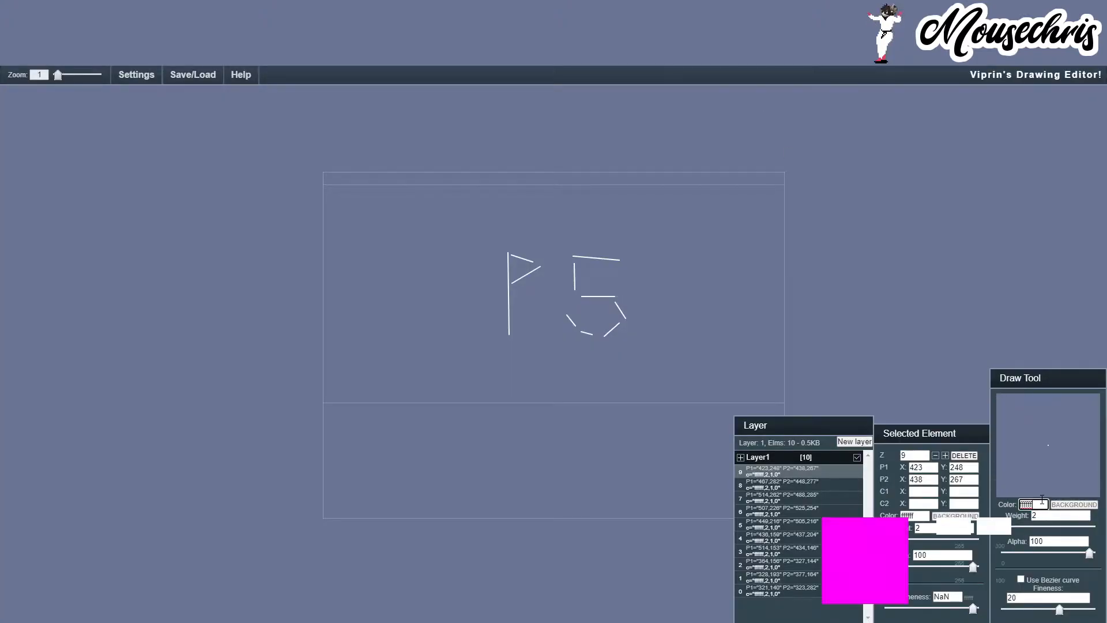
{"action": "left_click", "coordinate": [1079, 535]}
{"action": "left_click", "coordinate": [1040, 527]}
{"action": "left_click_drag", "start_coordinate": [448, 405], "coordinate": [397, 251]}
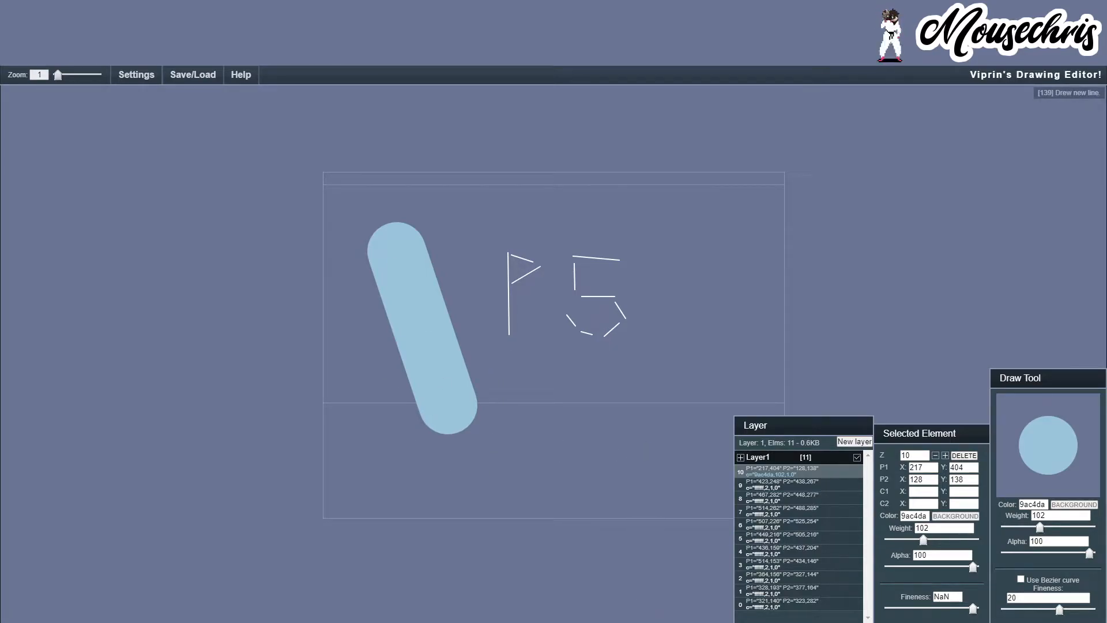
- View the coloured rectangle in the Transformice test map and return to the TFM Backgrounds image in GIMP
{"action": "mouse_move", "coordinate": [608, 621]}
{"action": "left_click", "coordinate": [607, 585]}
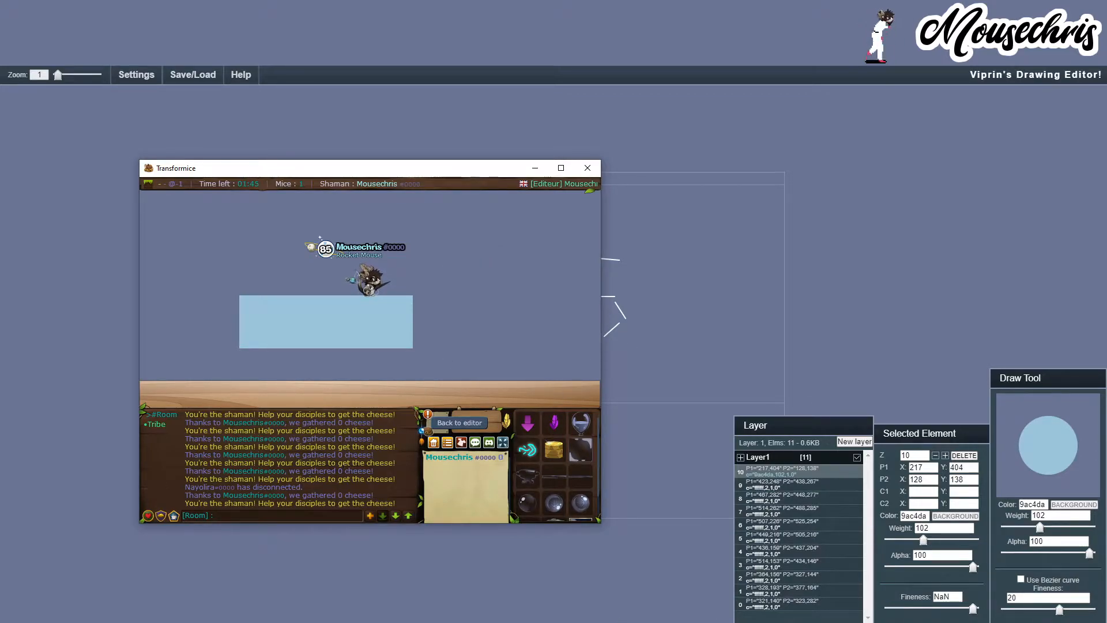
{"action": "mouse_move", "coordinate": [411, 621]}
{"action": "left_click", "coordinate": [470, 584]}
- Show the topmost Pasted Layer with the game interface frame along with the blue sky, and switch back to Viprin's Drawing Editor
{"action": "scroll", "coordinate": [610, 315], "scroll_direction": "up", "scroll_amount": 4}
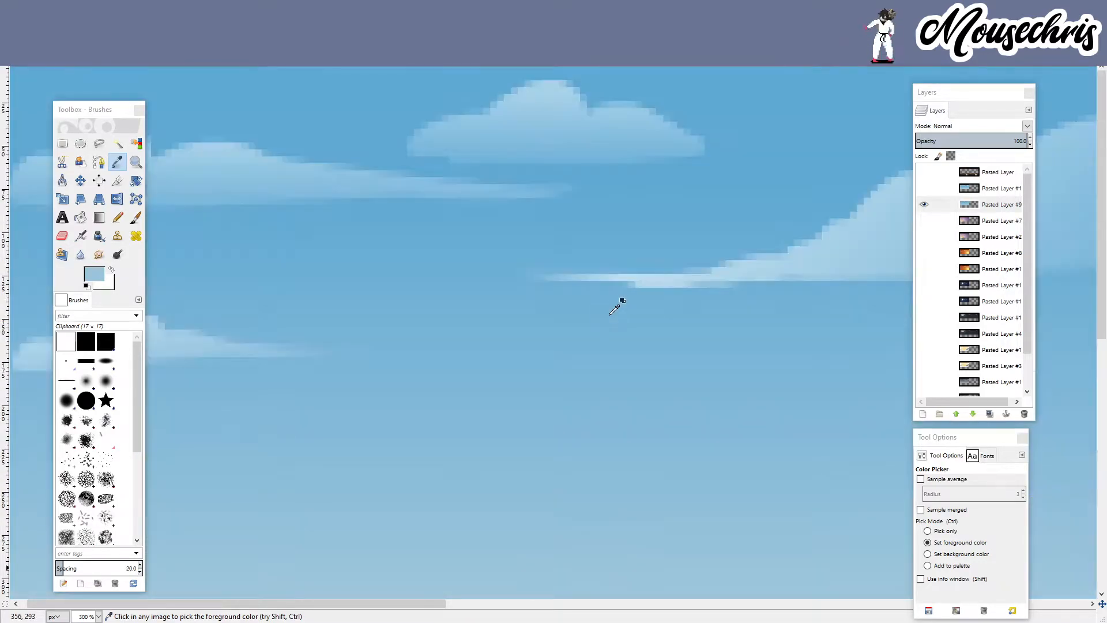
{"action": "scroll", "coordinate": [653, 317], "scroll_direction": "down", "scroll_amount": 3}
{"action": "scroll", "coordinate": [484, 279], "scroll_direction": "up", "scroll_amount": 4}
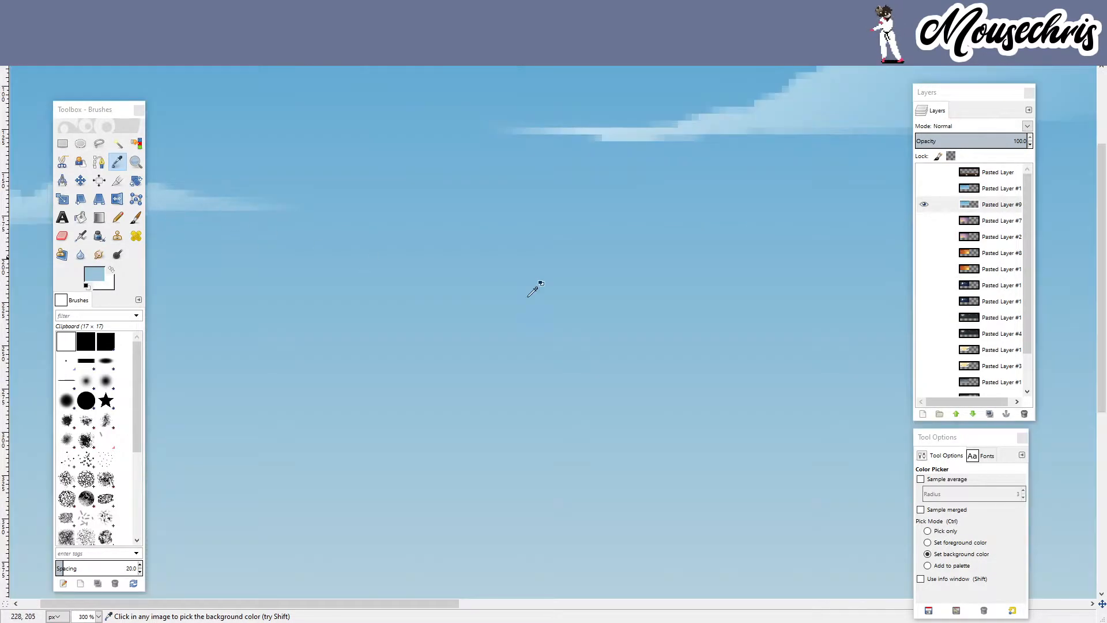
{"action": "scroll", "coordinate": [677, 264], "scroll_direction": "down", "scroll_amount": 2}
{"action": "left_click", "coordinate": [924, 172]}
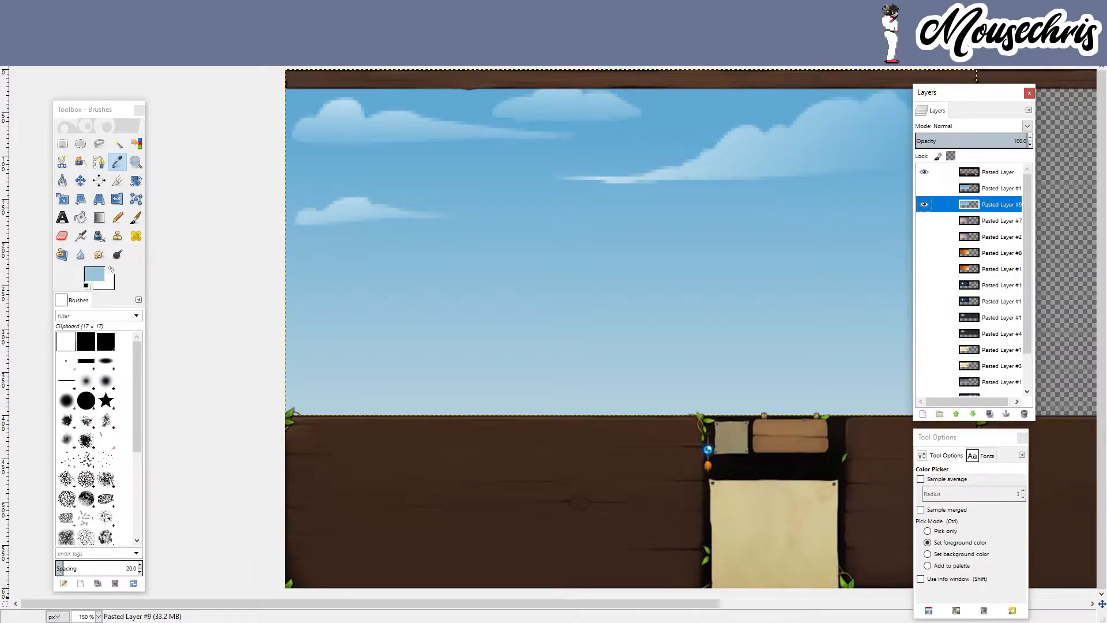
{"action": "left_click", "coordinate": [314, 582]}
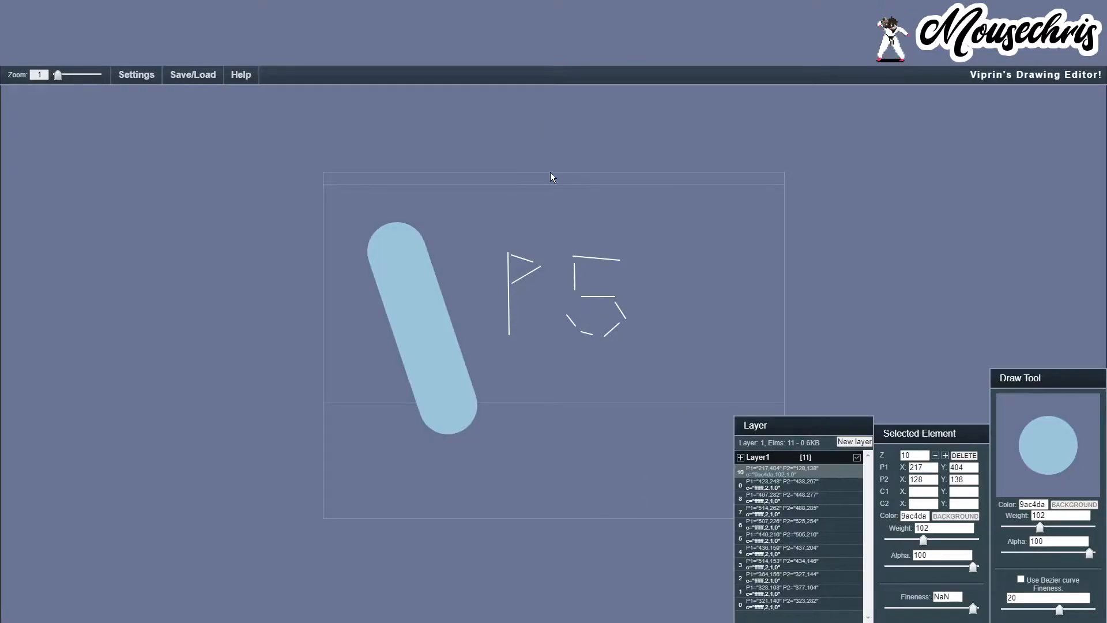
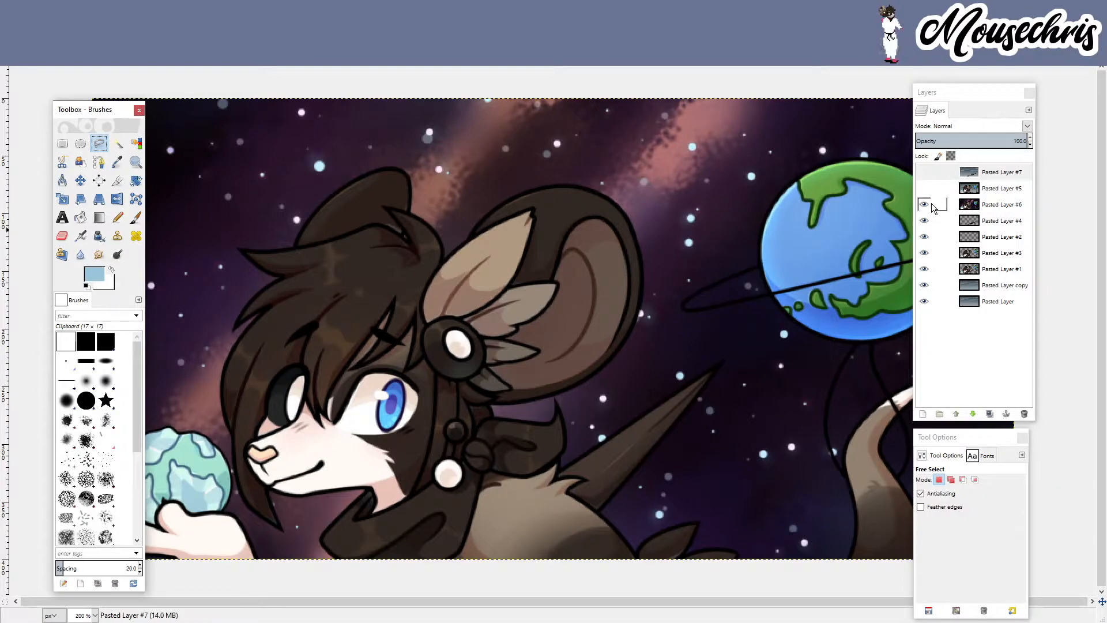
- Hide the starry space background on Pasted Layer #6 of the Aqua Map Art image and switch to the TFM Backgrounds image
{"action": "left_click", "coordinate": [923, 204]}
{"action": "scroll", "coordinate": [602, 390], "scroll_direction": "down", "scroll_amount": 1, "text": "ctrl"}
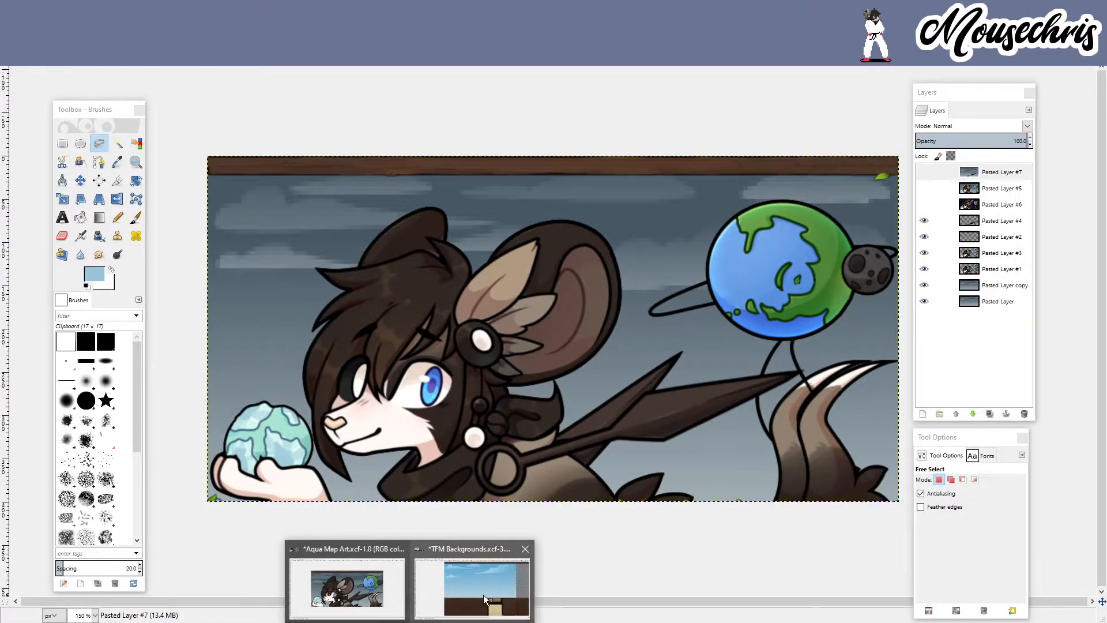
{"action": "left_click", "coordinate": [477, 597]}
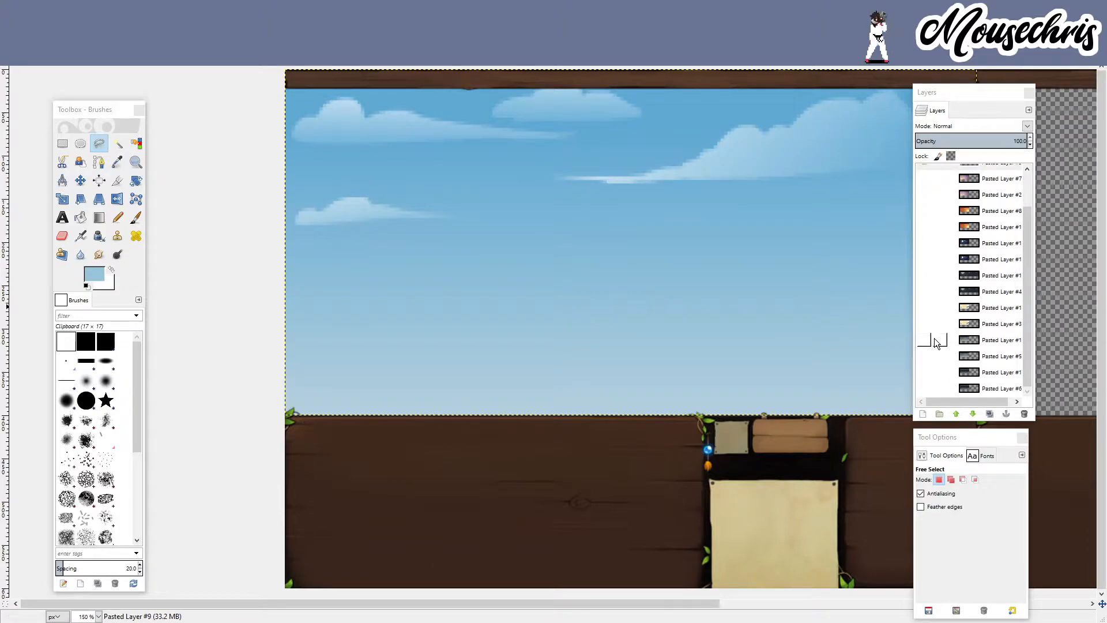
- Show only Pasted Layer #15, make it the active layer and examine its grey cloudy sky
{"action": "left_click", "coordinate": [923, 340], "text": "shift"}
{"action": "left_click", "coordinate": [975, 333]}
{"action": "scroll", "coordinate": [470, 392], "scroll_direction": "down", "scroll_amount": 2, "text": "ctrl"}
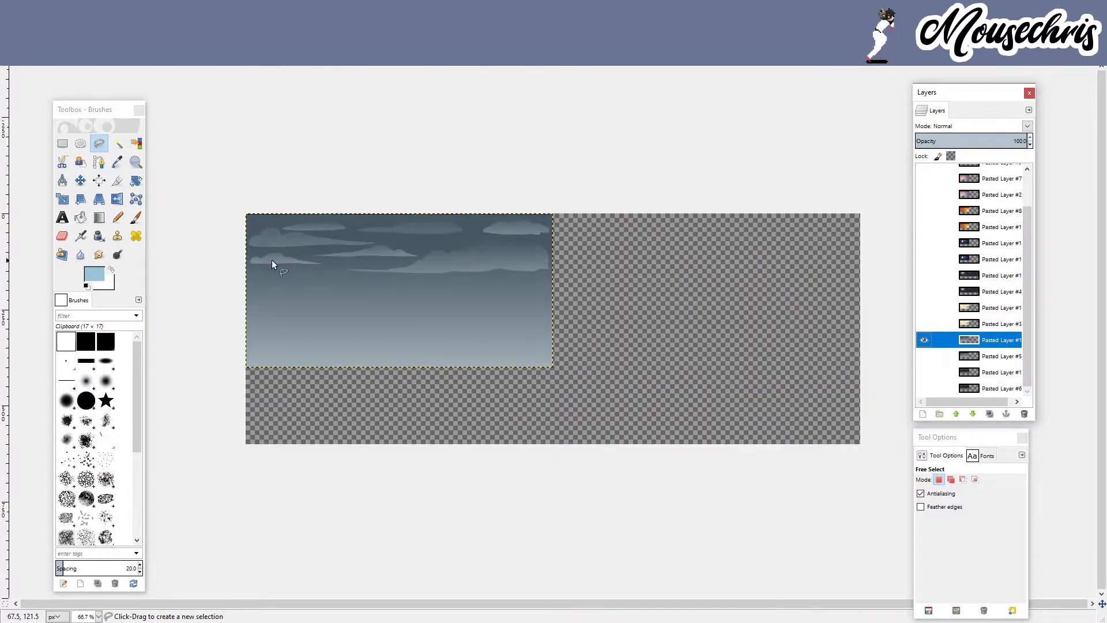
{"action": "scroll", "coordinate": [280, 263], "scroll_direction": "up", "scroll_amount": 2, "text": "ctrl"}
{"action": "scroll", "coordinate": [289, 267], "scroll_direction": "down", "scroll_amount": 2, "text": "ctrl"}
{"action": "scroll", "coordinate": [300, 269], "scroll_direction": "up", "scroll_amount": 3, "text": "ctrl"}
{"action": "scroll", "coordinate": [625, 354], "scroll_direction": "down", "scroll_amount": 1, "text": "ctrl"}
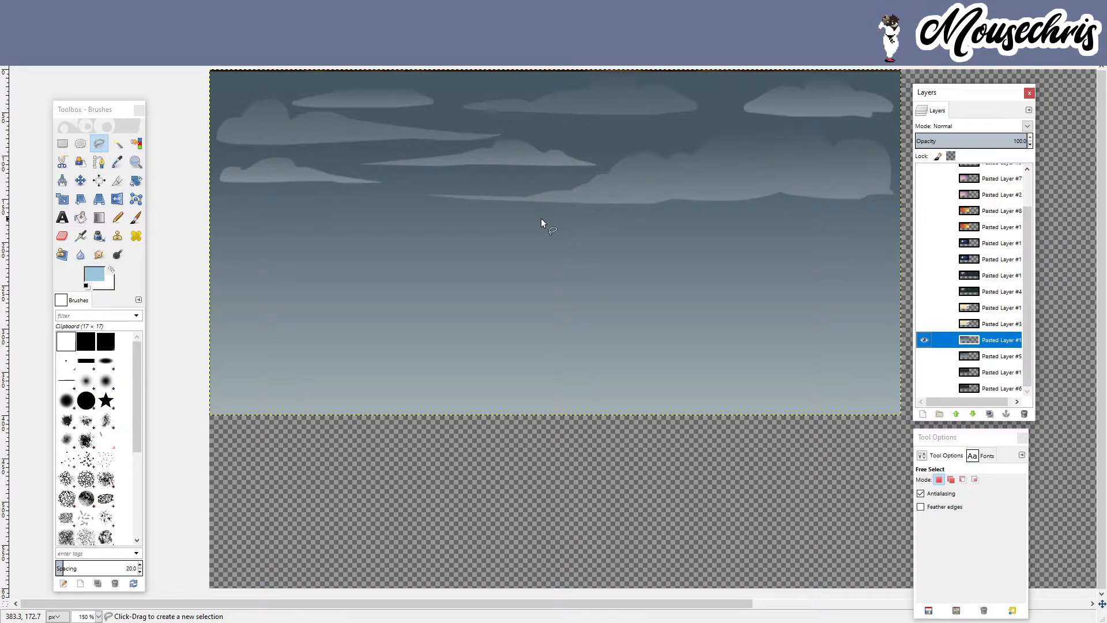
- Compare the daytime sky of Pasted Layer #11 with the grey sky of Pasted Layer #15, isolating and activating each in turn
{"action": "scroll", "coordinate": [987, 307], "scroll_direction": "up", "scroll_amount": 2}
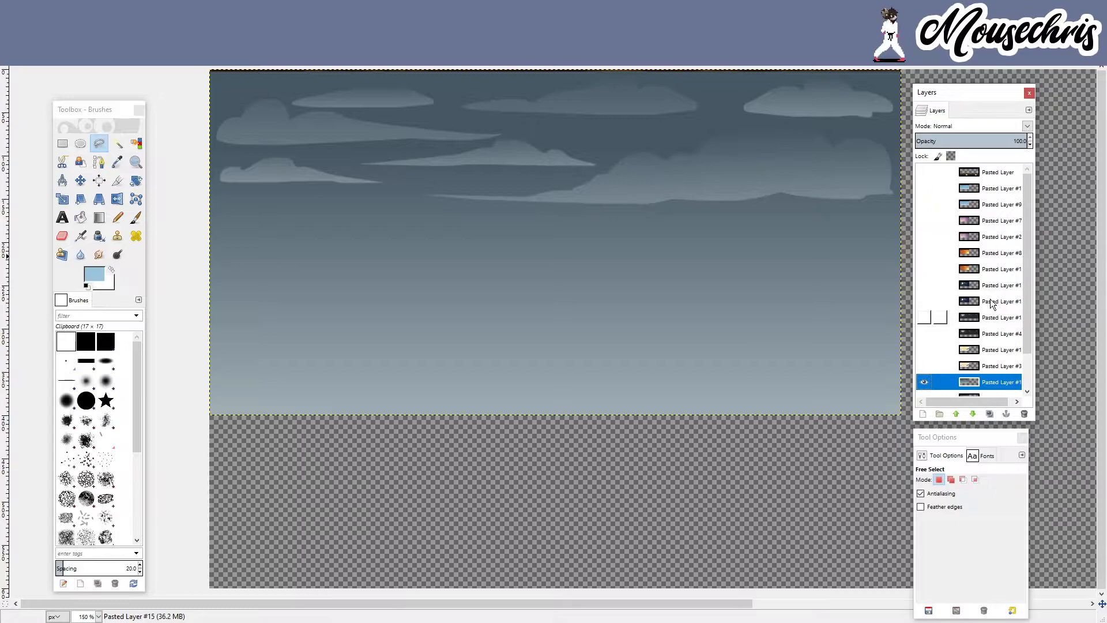
{"action": "left_click", "coordinate": [924, 188], "text": "shift"}
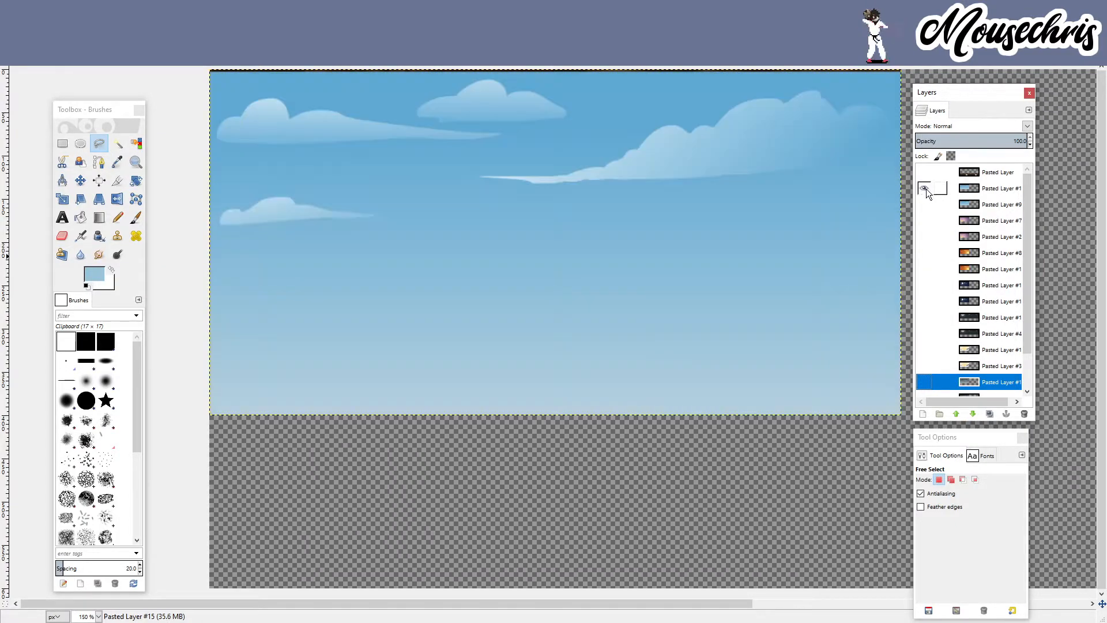
{"action": "left_click", "coordinate": [1000, 188]}
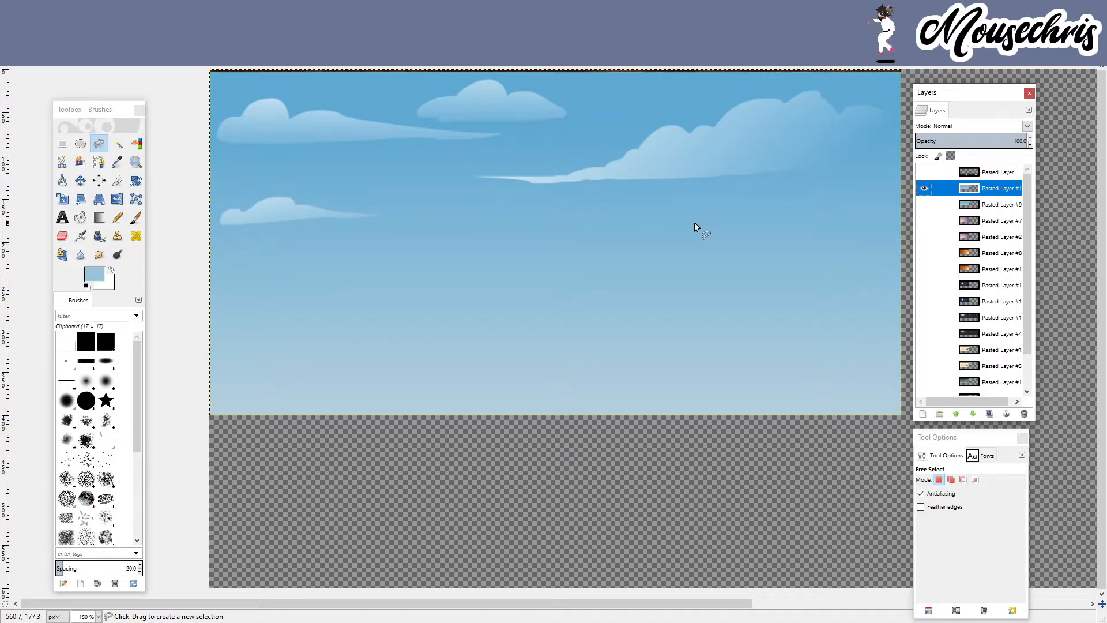
{"action": "scroll", "coordinate": [932, 284], "scroll_direction": "down", "scroll_amount": 2}
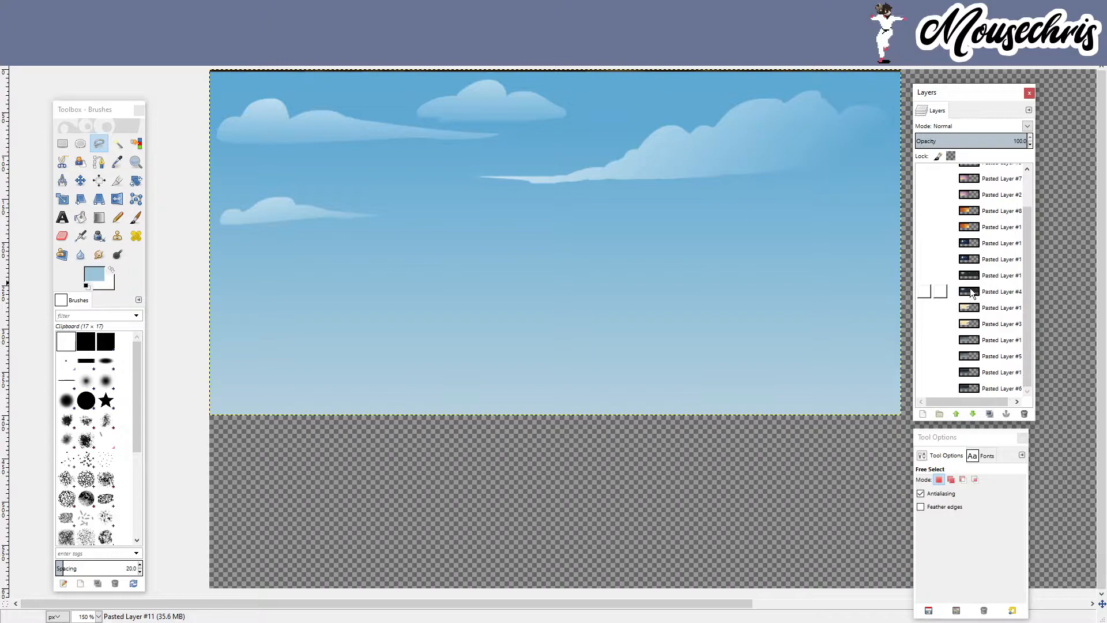
{"action": "left_click", "coordinate": [923, 340]}
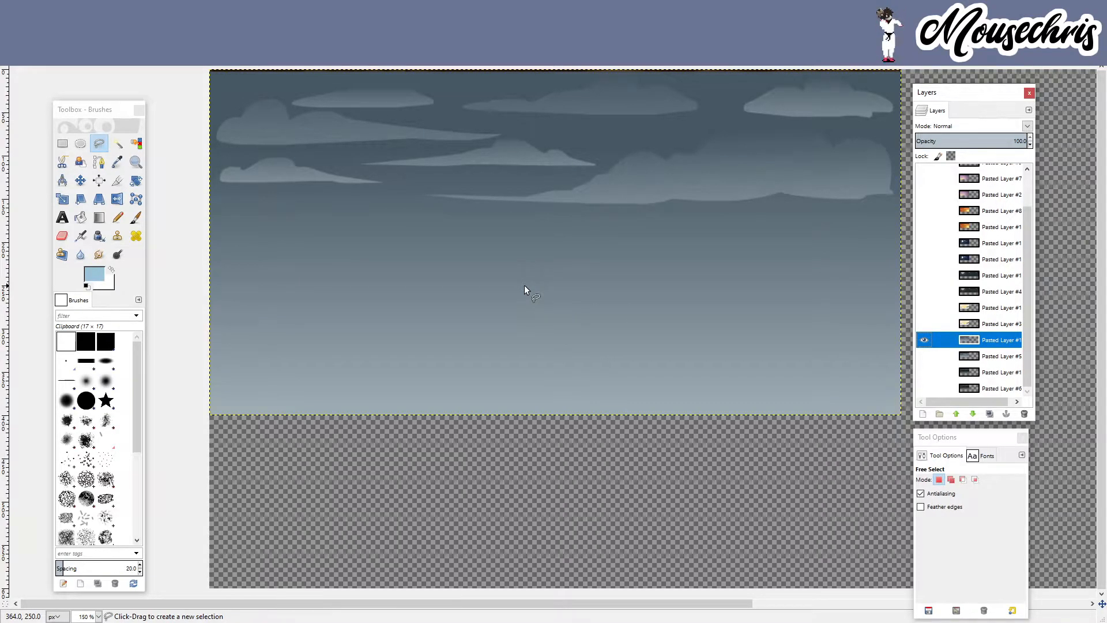
- Isolate the daytime sky of Pasted Layer #11 and the orange sunset of Pasted Layer #8 in turn, making #8 the active layer
{"action": "scroll", "coordinate": [972, 324], "scroll_direction": "up", "scroll_amount": 2}
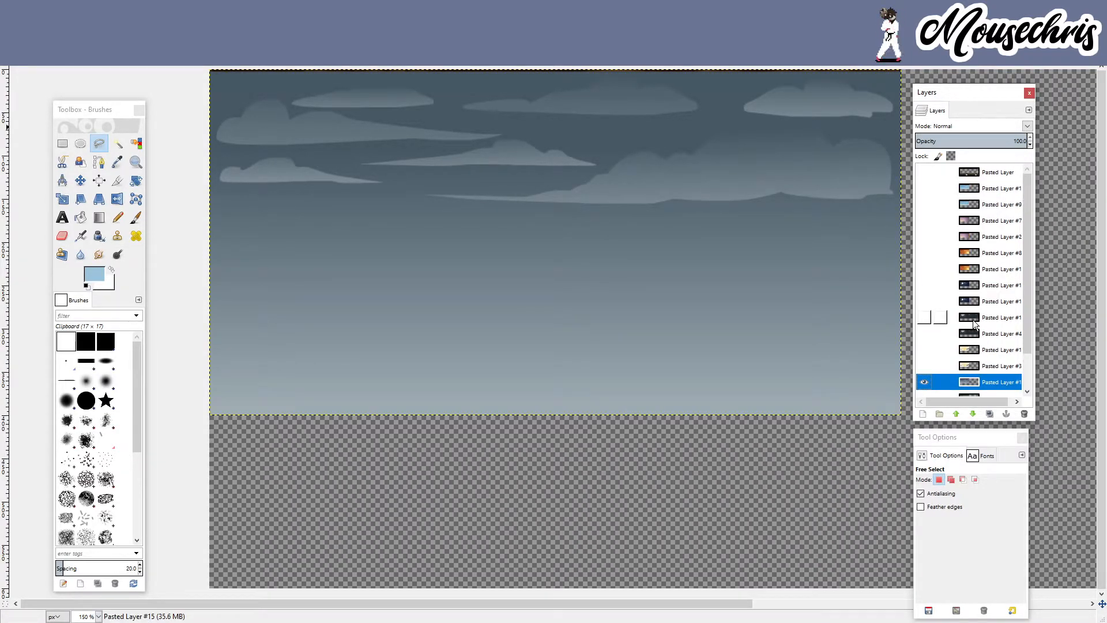
{"action": "left_click", "coordinate": [922, 188], "text": "shift"}
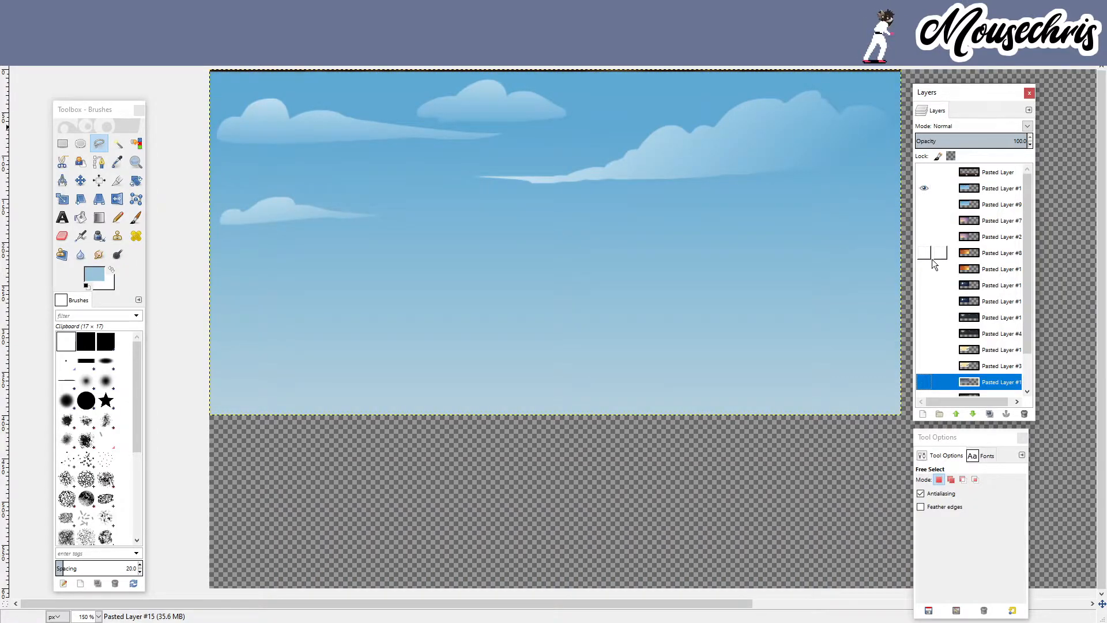
{"action": "left_click", "coordinate": [923, 253], "text": "shift"}
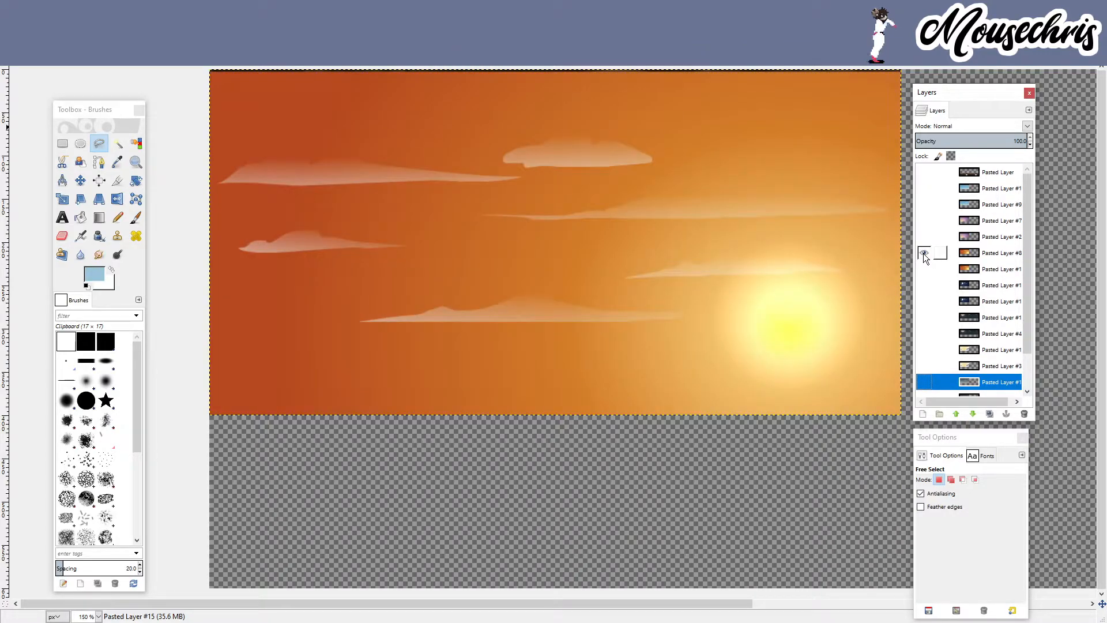
{"action": "left_click", "coordinate": [977, 253]}
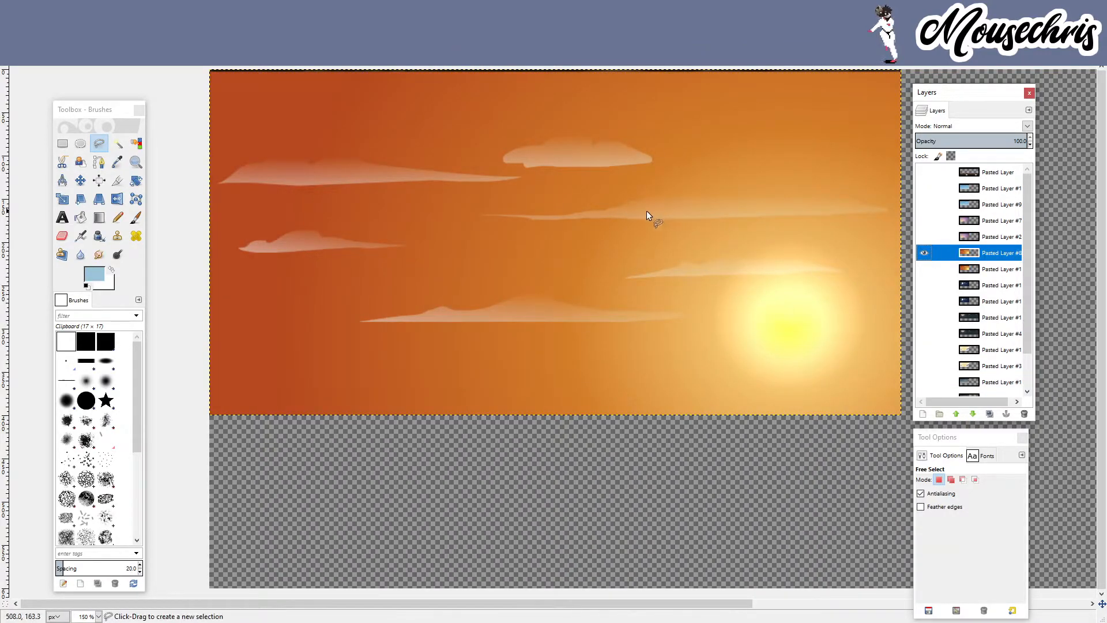
- View the moonlit night, grey cloudy and dark storm sky layers one at a time
{"action": "scroll", "coordinate": [949, 310], "scroll_direction": "down", "scroll_amount": 3}
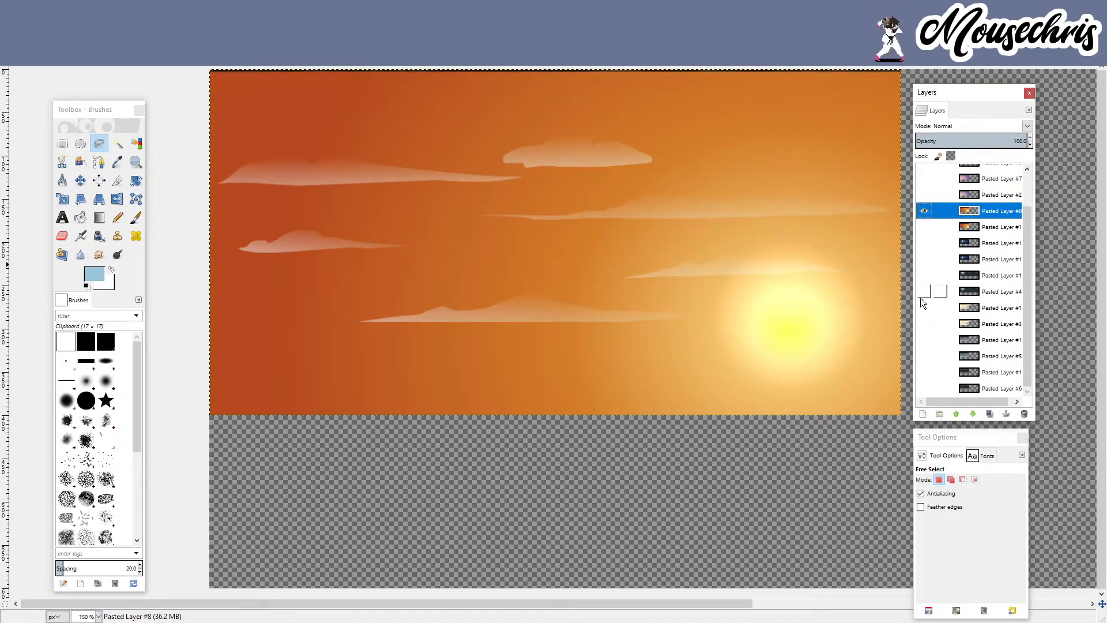
{"action": "left_click", "coordinate": [924, 244], "text": "shift"}
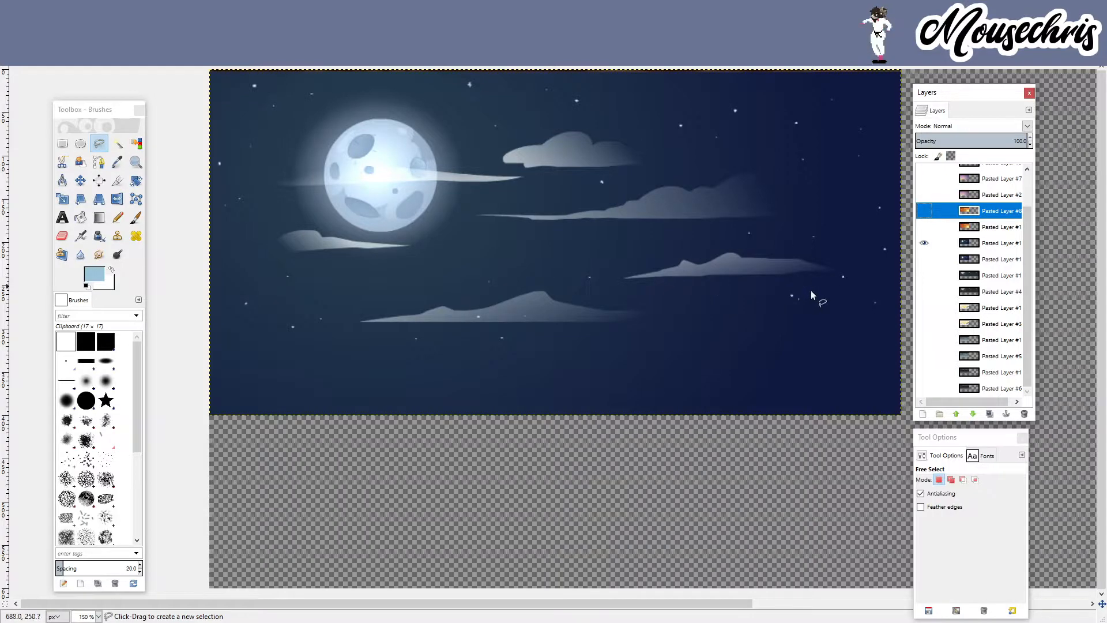
{"action": "left_click", "coordinate": [923, 341], "text": "shift"}
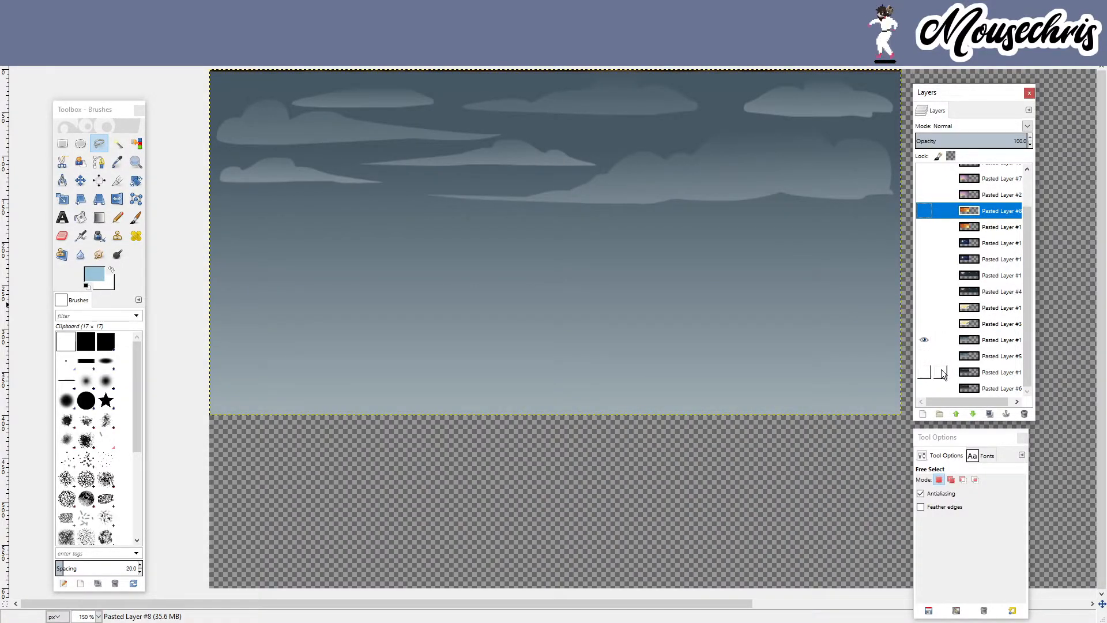
{"action": "left_click", "coordinate": [927, 372], "text": "shift"}
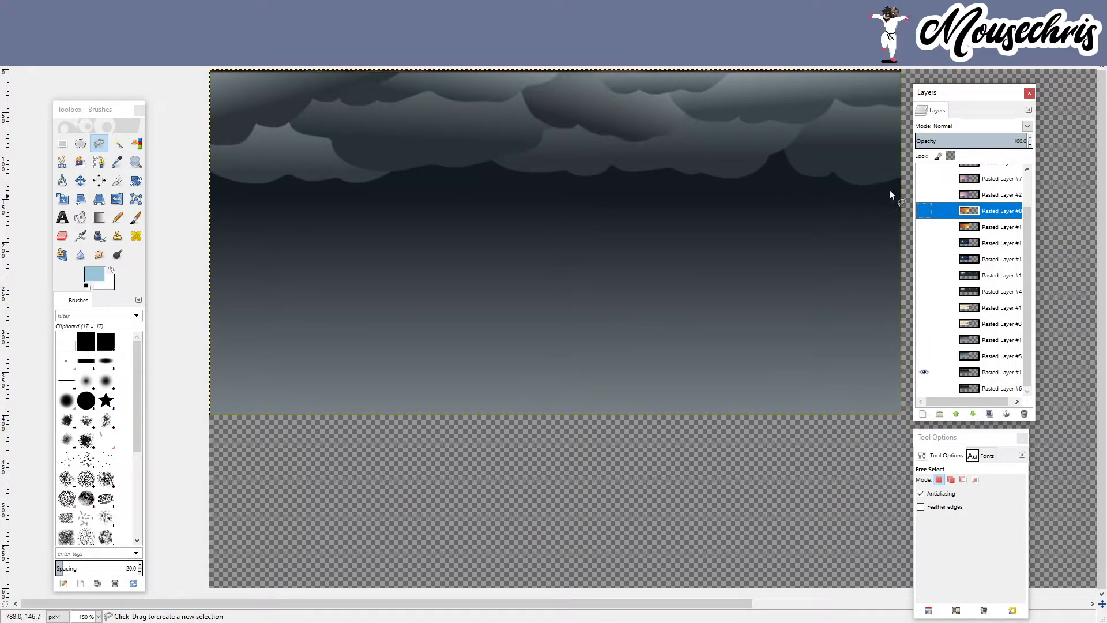
- Examine the dark storm sky's gradient, edges and cloud outlines up close
{"action": "scroll", "coordinate": [870, 288], "scroll_direction": "up", "scroll_amount": 3}
{"action": "scroll", "coordinate": [662, 373], "scroll_direction": "up", "scroll_amount": 3}
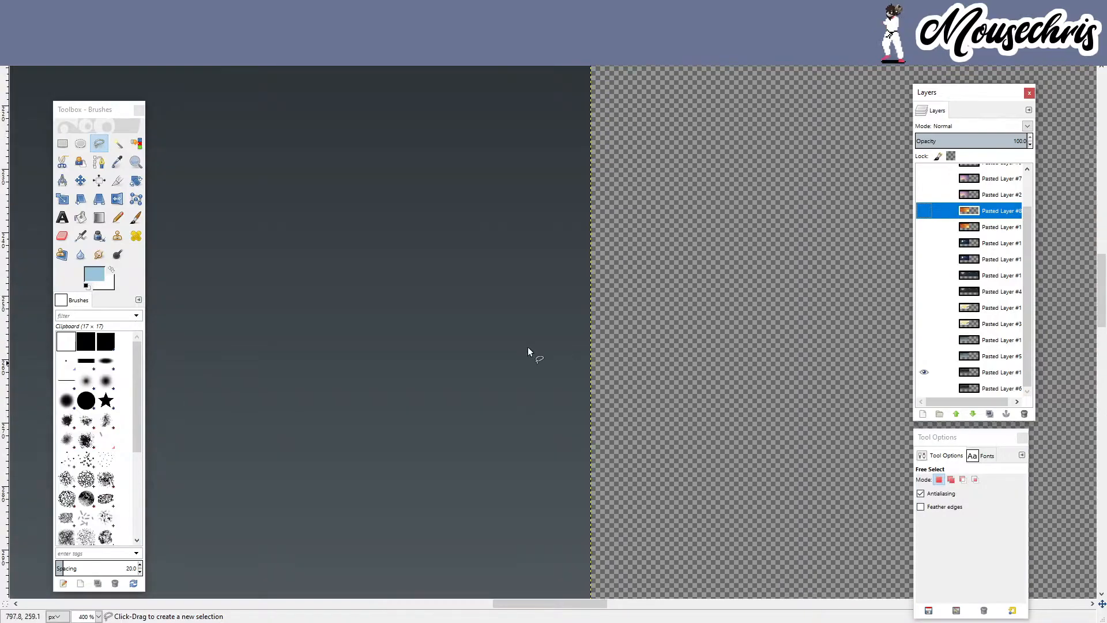
{"action": "scroll", "coordinate": [791, 401], "scroll_direction": "down", "scroll_amount": 7}
{"action": "scroll", "coordinate": [276, 302], "scroll_direction": "up", "scroll_amount": 4}
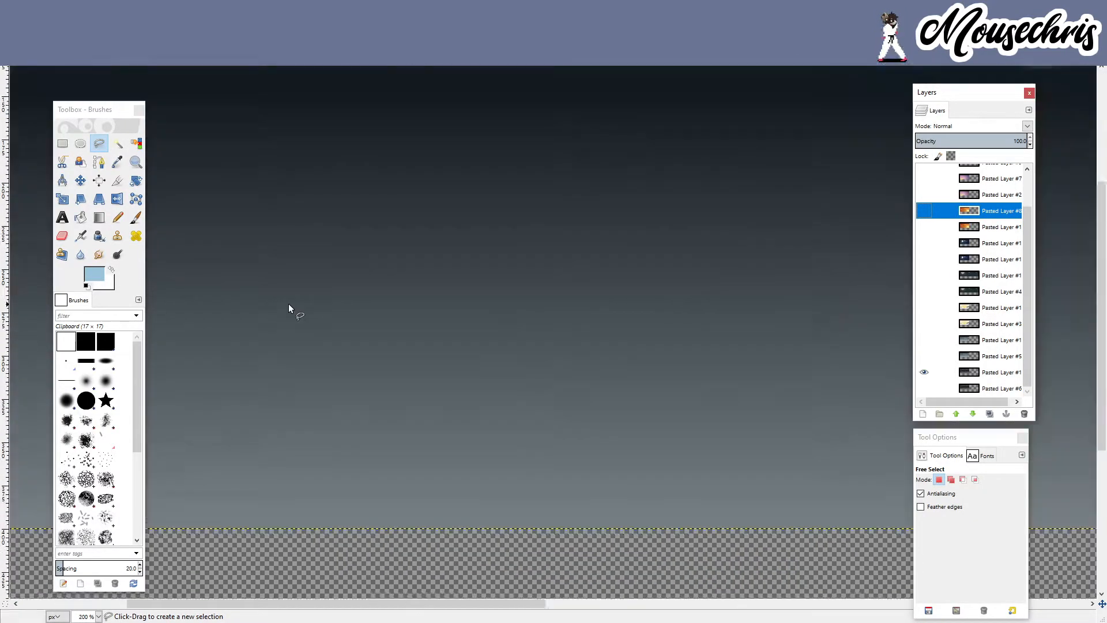
{"action": "scroll", "coordinate": [717, 370], "scroll_direction": "down", "scroll_amount": 2}
{"action": "scroll", "coordinate": [277, 268], "scroll_direction": "down", "scroll_amount": 1}
{"action": "scroll", "coordinate": [219, 242], "scroll_direction": "up", "scroll_amount": 4}
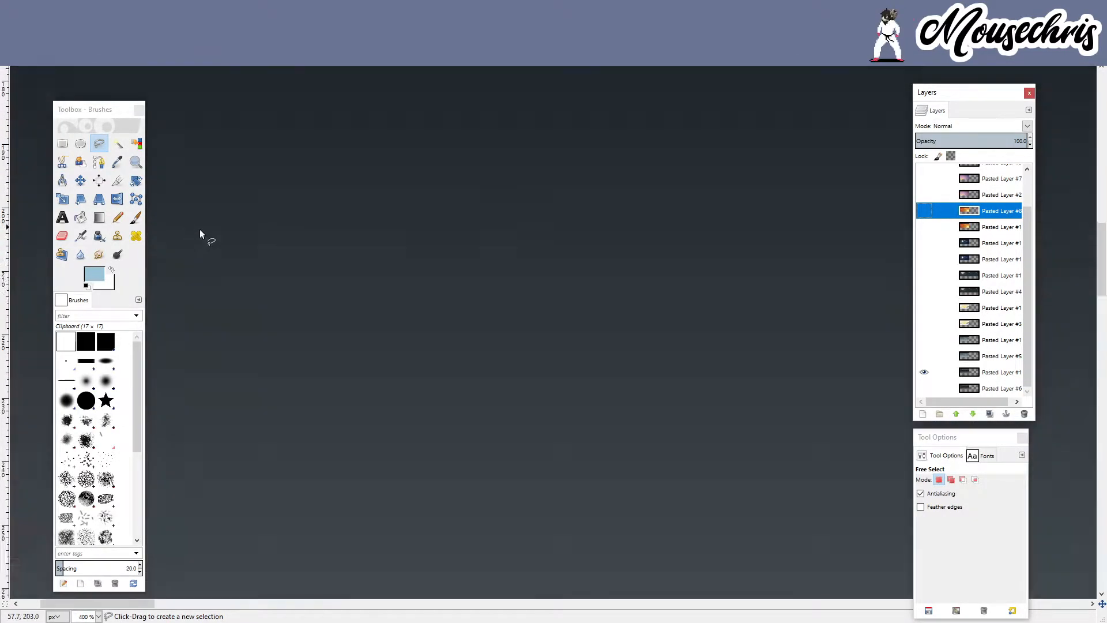
{"action": "scroll", "coordinate": [721, 438], "scroll_direction": "up", "scroll_amount": 3}
{"action": "scroll", "coordinate": [334, 235], "scroll_direction": "down", "scroll_amount": 1}
{"action": "scroll", "coordinate": [474, 296], "scroll_direction": "up", "scroll_amount": 3}
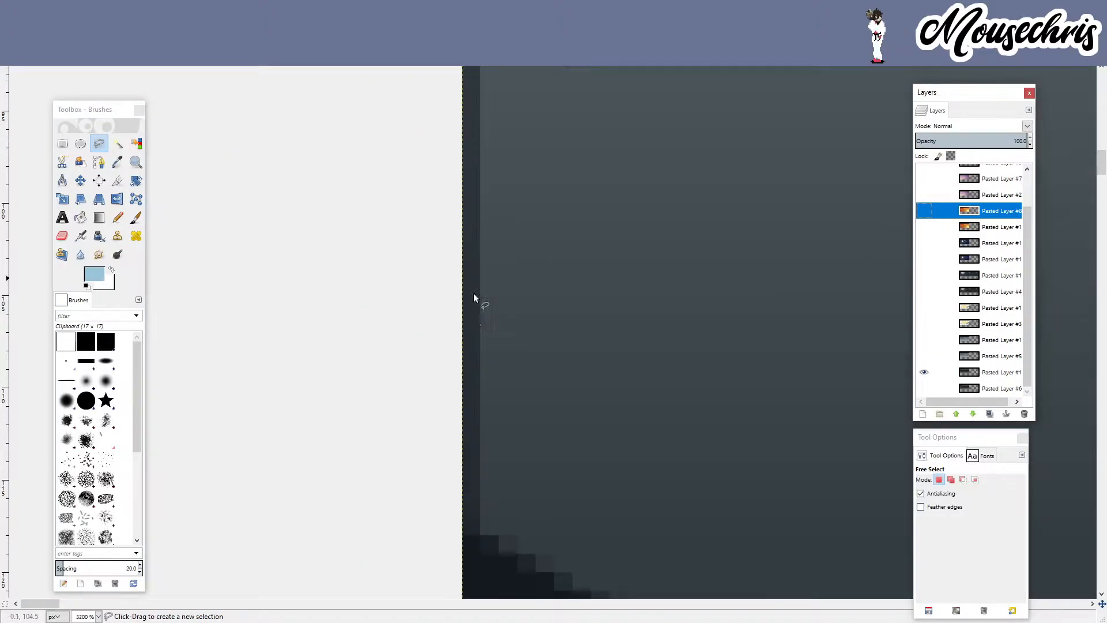
{"action": "scroll", "coordinate": [483, 332], "scroll_direction": "down", "scroll_amount": 3}
{"action": "scroll", "coordinate": [482, 332], "scroll_direction": "up", "scroll_amount": 15}
{"action": "scroll", "coordinate": [442, 324], "scroll_direction": "down", "scroll_amount": 4}
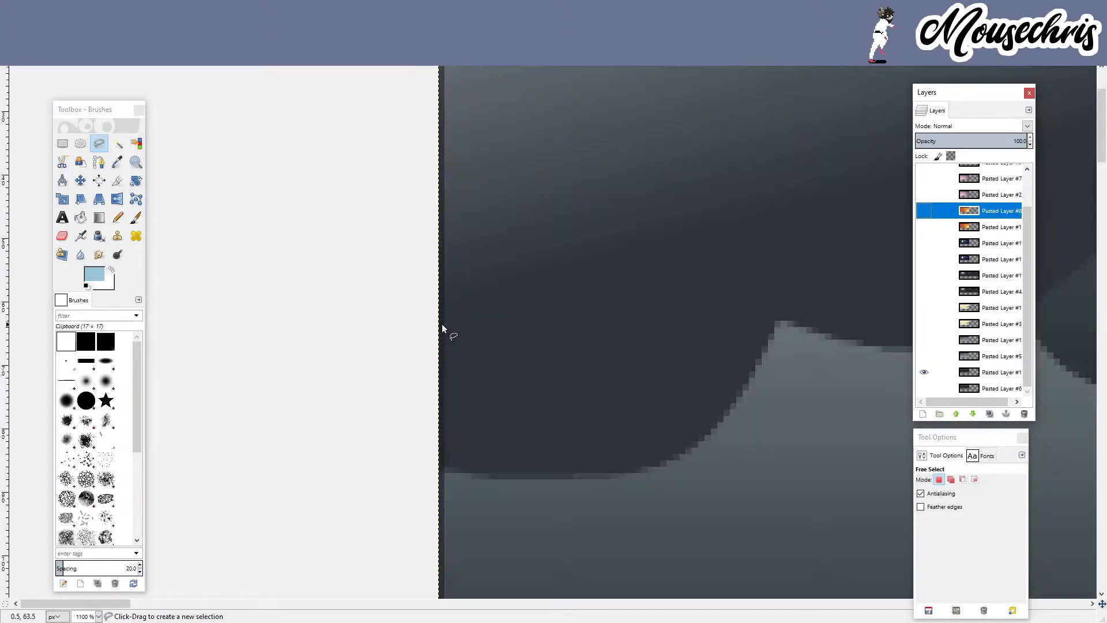
- Inspect the individual pixels along the dark storm sky's outer side border, where the dark cloud meets the lighter sky
{"action": "scroll", "coordinate": [441, 324], "scroll_direction": "up", "scroll_amount": 4}
{"action": "scroll", "coordinate": [432, 339], "scroll_direction": "up", "scroll_amount": 4}
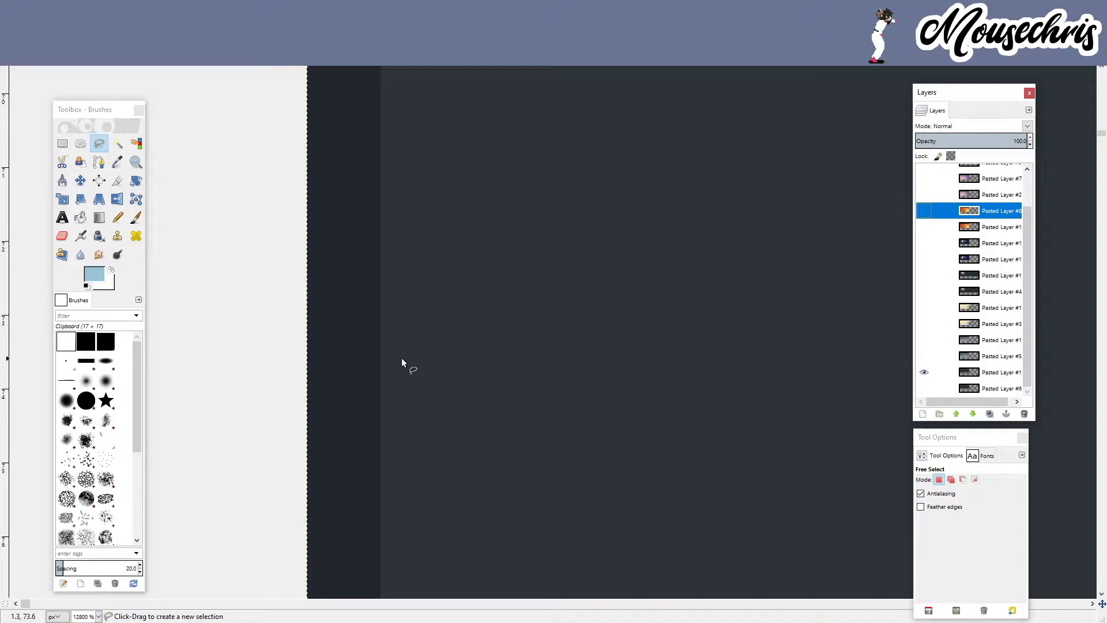
{"action": "scroll", "coordinate": [401, 357], "scroll_direction": "down", "scroll_amount": 3}
{"action": "scroll", "coordinate": [375, 219], "scroll_direction": "up", "scroll_amount": 2}
{"action": "scroll", "coordinate": [357, 269], "scroll_direction": "down", "scroll_amount": 2}
{"action": "scroll", "coordinate": [345, 325], "scroll_direction": "up", "scroll_amount": 3}
{"action": "scroll", "coordinate": [363, 330], "scroll_direction": "down", "scroll_amount": 2}
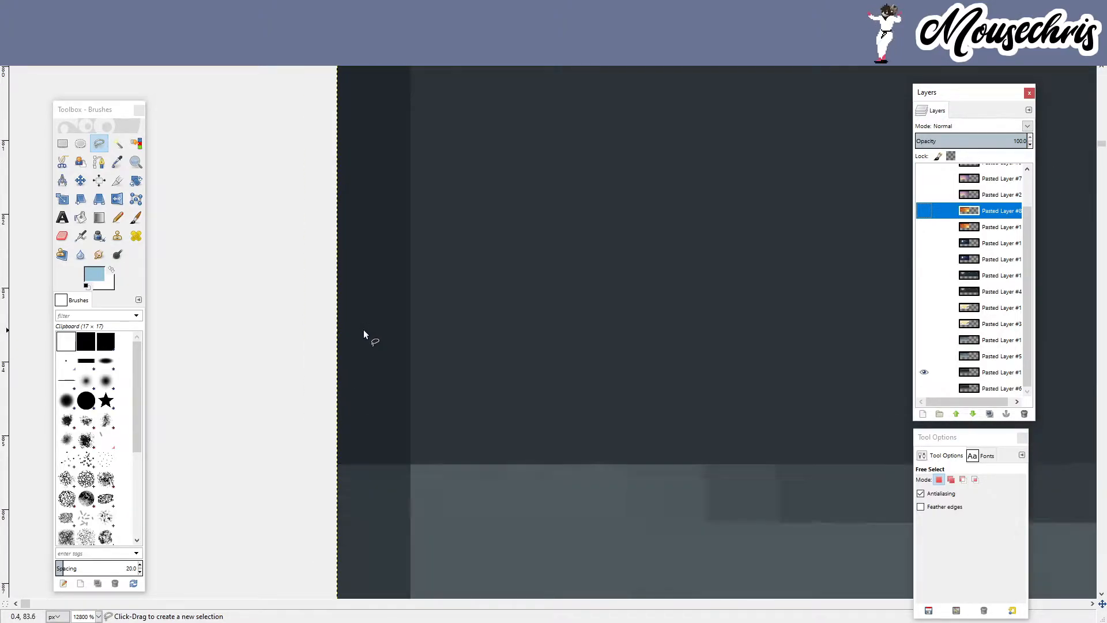
{"action": "scroll", "coordinate": [413, 337], "scroll_direction": "up", "scroll_amount": 6}
{"action": "scroll", "coordinate": [413, 337], "scroll_direction": "down", "scroll_amount": 9}
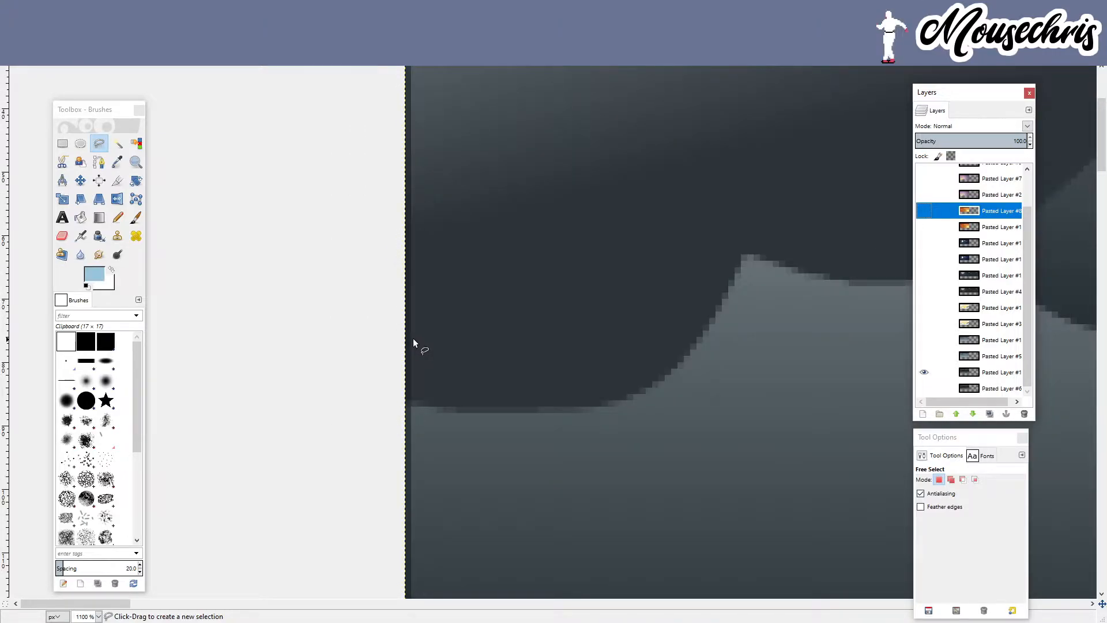
{"action": "scroll", "coordinate": [403, 335], "scroll_direction": "up", "scroll_amount": 9}
{"action": "scroll", "coordinate": [574, 359], "scroll_direction": "down", "scroll_amount": 3}
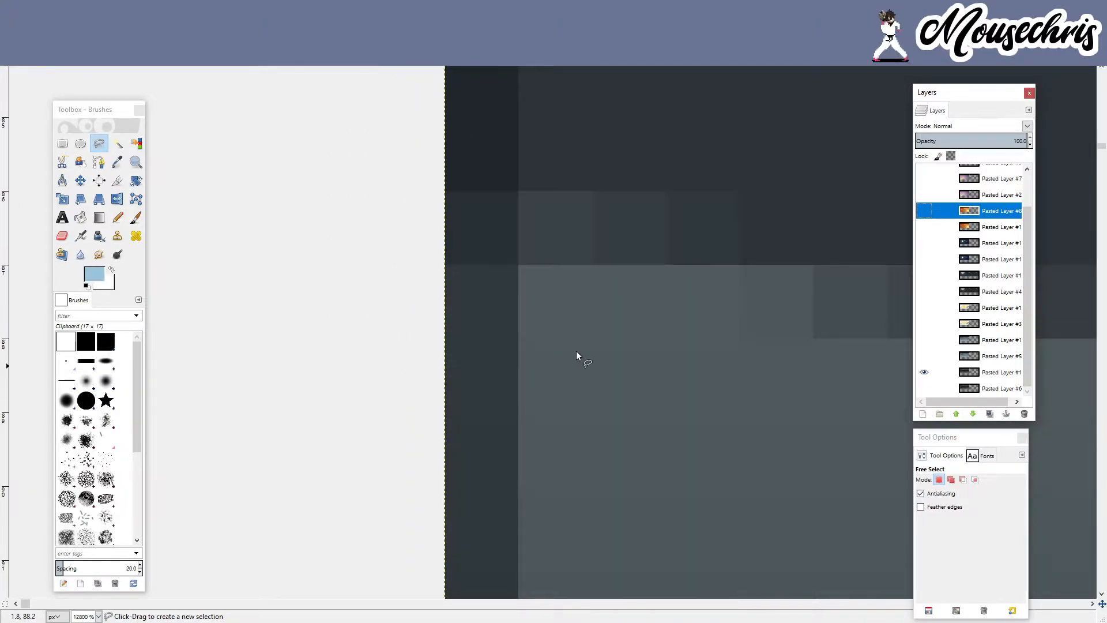
{"action": "scroll", "coordinate": [482, 317], "scroll_direction": "down", "scroll_amount": 1}
{"action": "scroll", "coordinate": [390, 318], "scroll_direction": "down", "scroll_amount": 4}
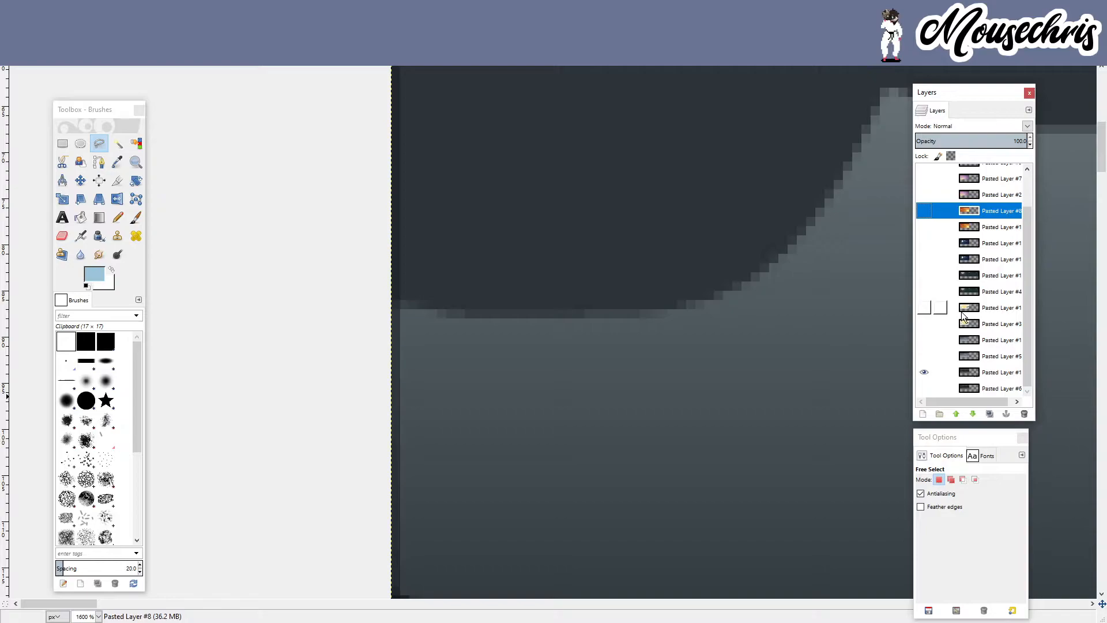
- Isolate the snowy sunrise of Pasted Layer #3 and examine its snow hills, trees and mountains up close
{"action": "left_click", "coordinate": [925, 324], "text": "shift"}
{"action": "scroll", "coordinate": [379, 385], "scroll_direction": "down", "scroll_amount": 6}
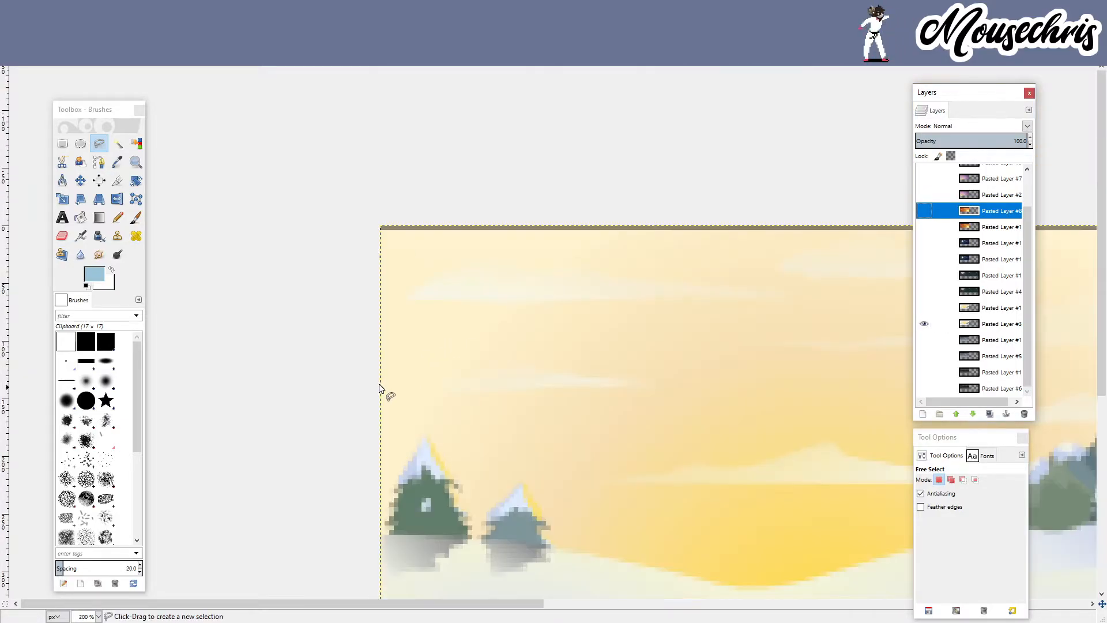
{"action": "scroll", "coordinate": [235, 318], "scroll_direction": "up", "scroll_amount": 1}
{"action": "scroll", "coordinate": [497, 376], "scroll_direction": "up", "scroll_amount": 1}
{"action": "scroll", "coordinate": [372, 372], "scroll_direction": "down", "scroll_amount": 2}
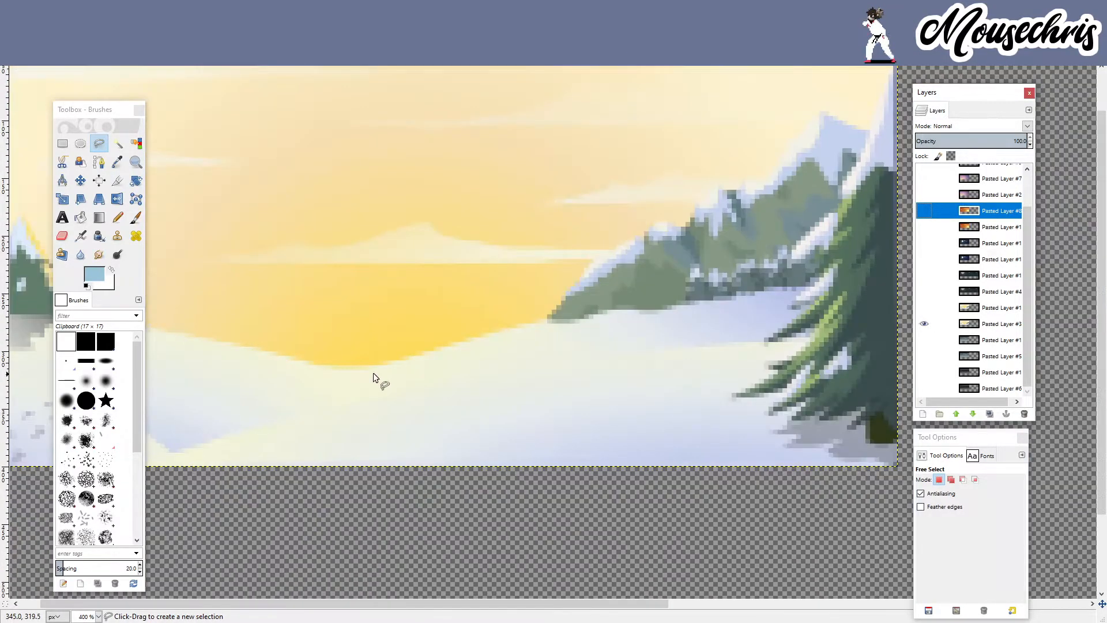
{"action": "scroll", "coordinate": [721, 325], "scroll_direction": "up", "scroll_amount": 4}
{"action": "scroll", "coordinate": [724, 357], "scroll_direction": "down", "scroll_amount": 3}
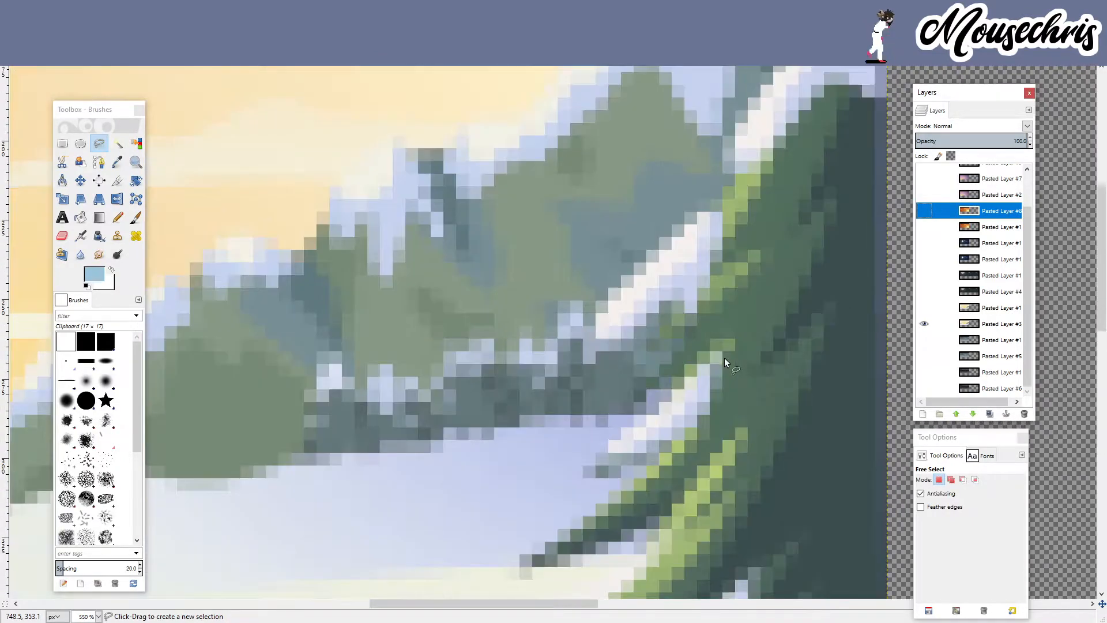
{"action": "scroll", "coordinate": [340, 368], "scroll_direction": "down", "scroll_amount": 1}
{"action": "scroll", "coordinate": [375, 358], "scroll_direction": "up", "scroll_amount": 2}
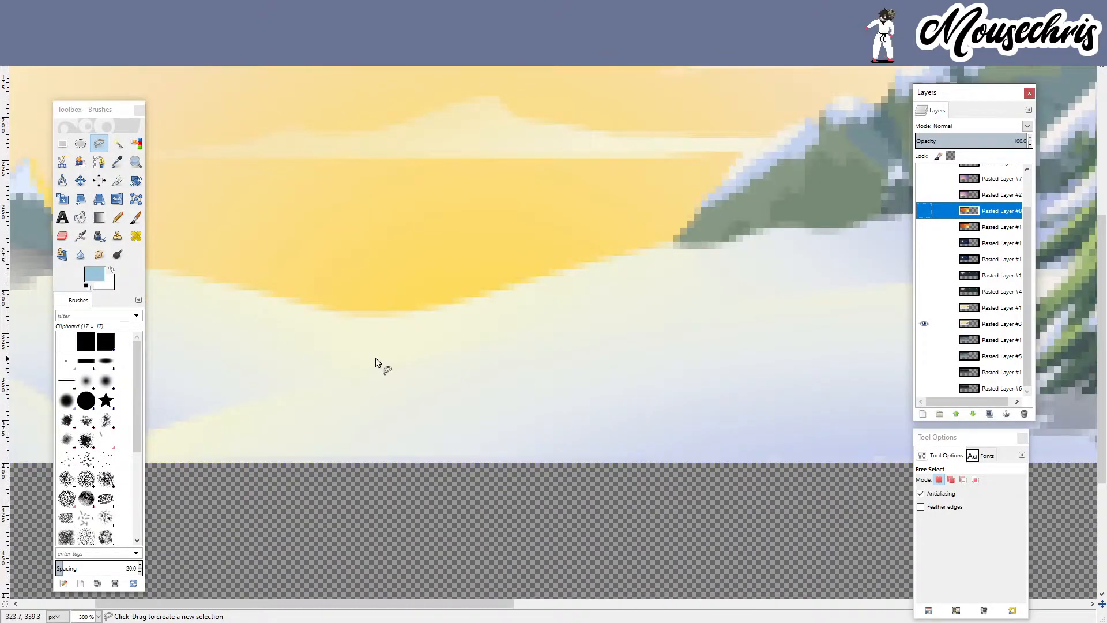
{"action": "scroll", "coordinate": [518, 349], "scroll_direction": "down", "scroll_amount": 1}
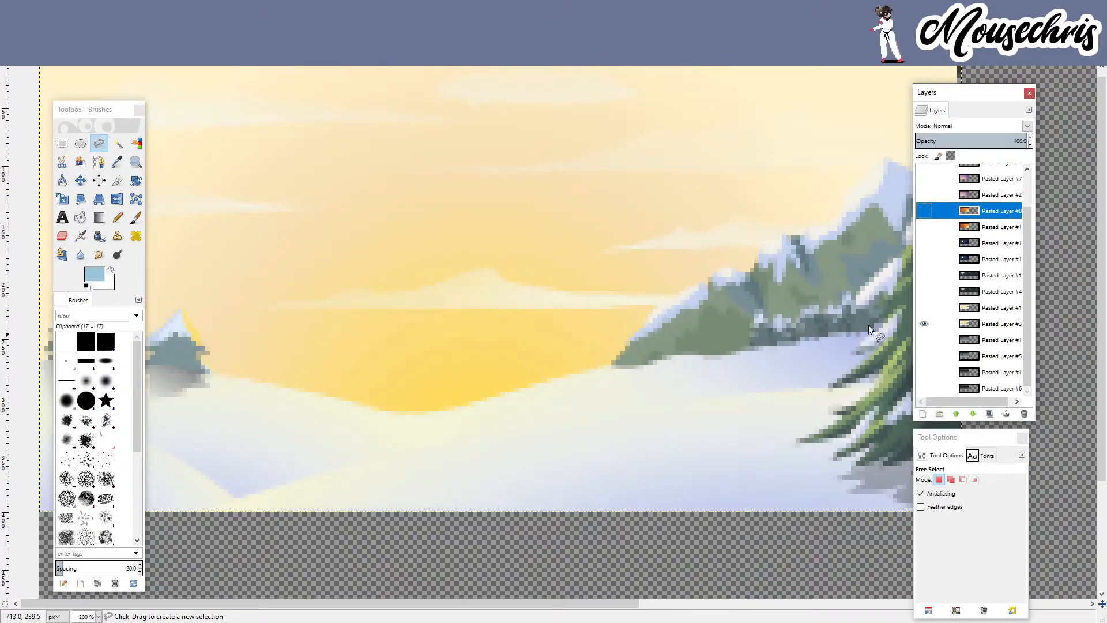
{"action": "scroll", "coordinate": [929, 309], "scroll_direction": "up", "scroll_amount": 1}
- Isolate Pasted Layer #4 and look over its full-moon night sky and clouds
{"action": "left_click", "coordinate": [925, 322], "text": "shift"}
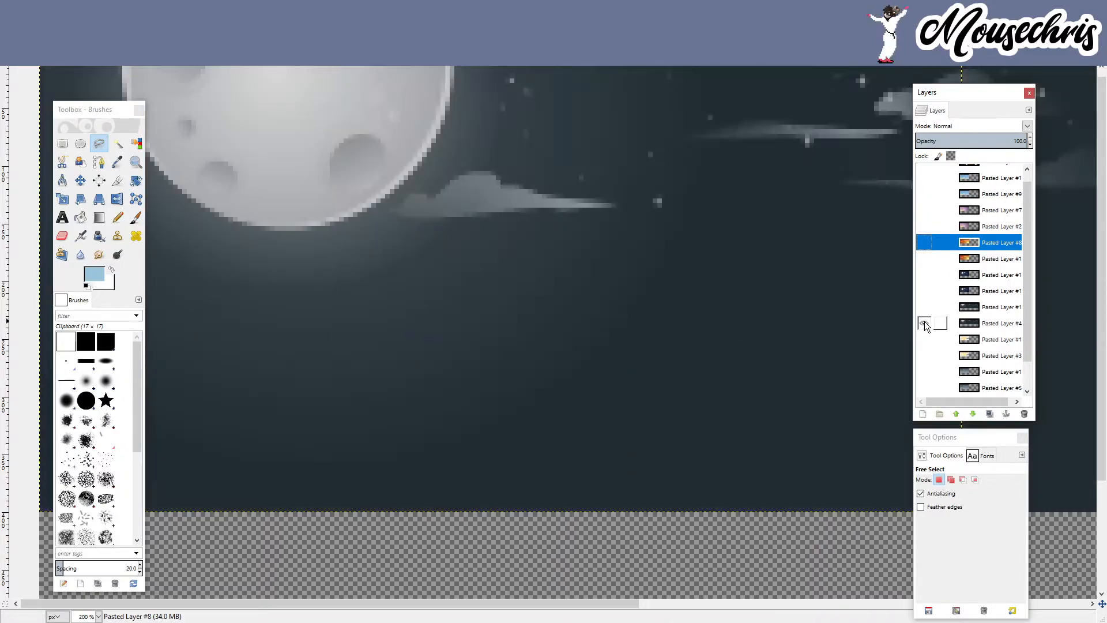
{"action": "scroll", "coordinate": [490, 398], "scroll_direction": "down", "scroll_amount": 2}
{"action": "scroll", "coordinate": [368, 244], "scroll_direction": "up", "scroll_amount": 2}
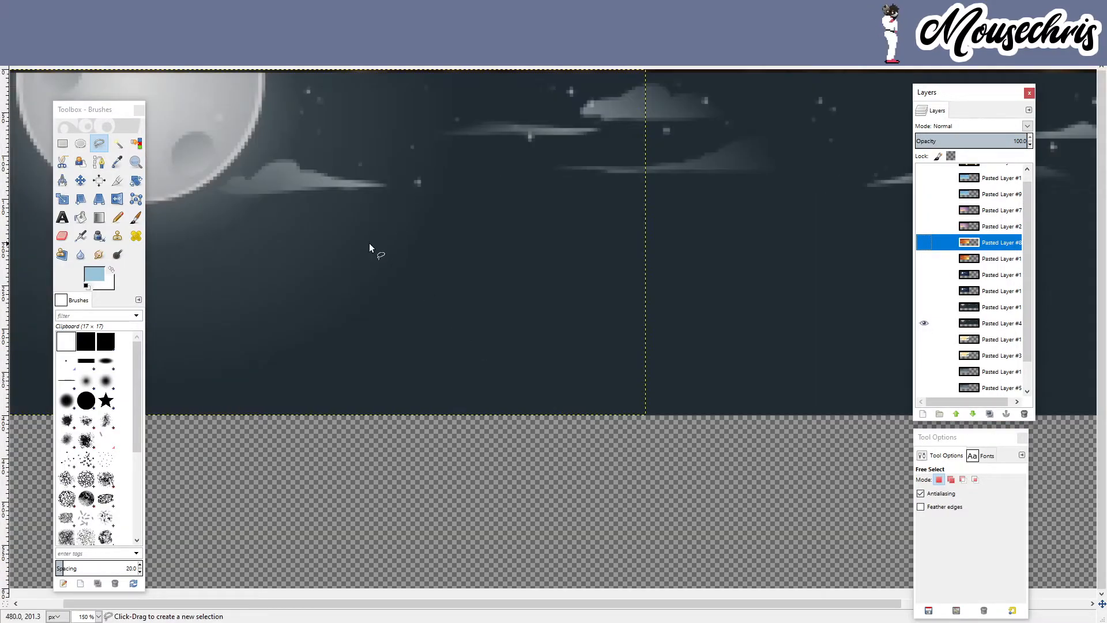
{"action": "scroll", "coordinate": [369, 243], "scroll_direction": "down", "scroll_amount": 2}
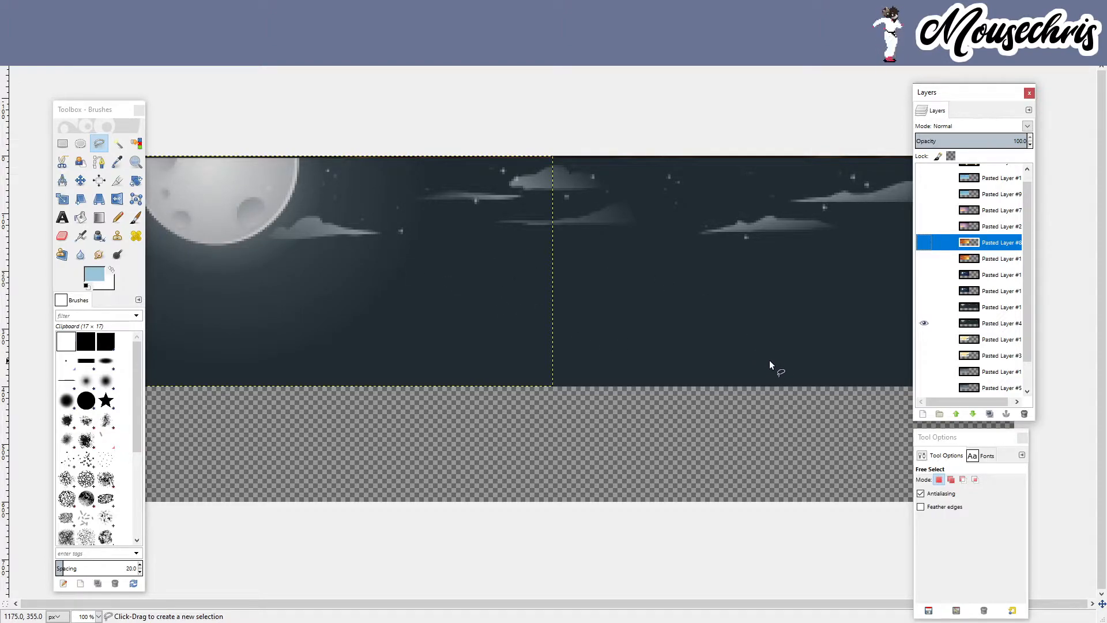
{"action": "scroll", "coordinate": [989, 312], "scroll_direction": "up", "scroll_amount": 1}
- Make Pasted Layer #10 active, and isolate the purple sunset of Pasted Layer #2 to view its gradient and clouds
{"action": "left_click", "coordinate": [985, 300]}
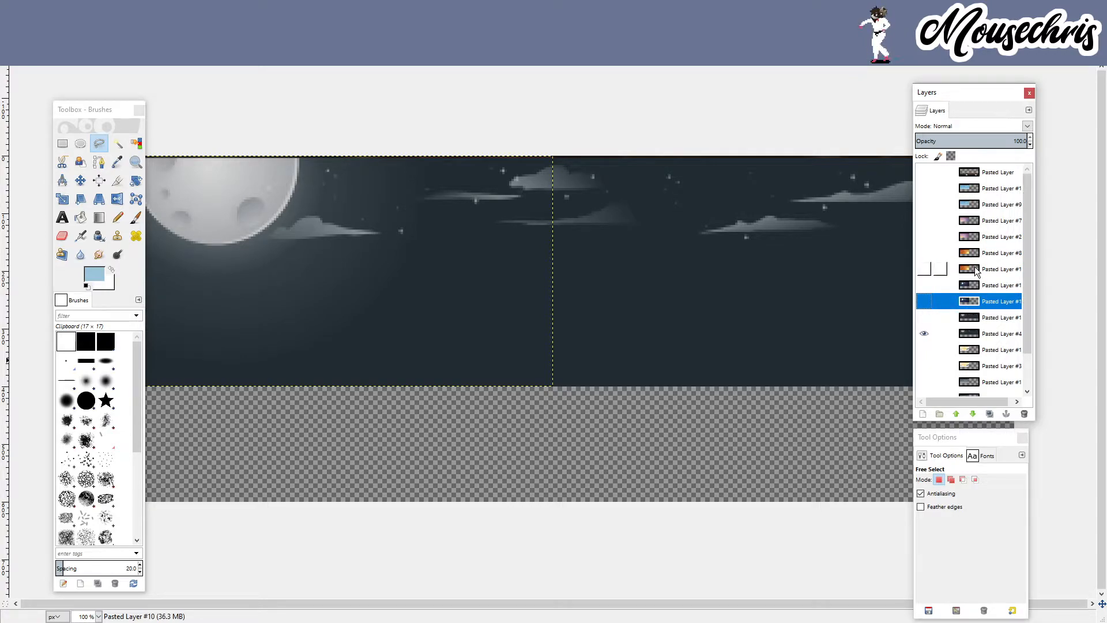
{"action": "left_click", "coordinate": [924, 237], "text": "shift"}
{"action": "scroll", "coordinate": [262, 308], "scroll_direction": "up", "scroll_amount": 3}
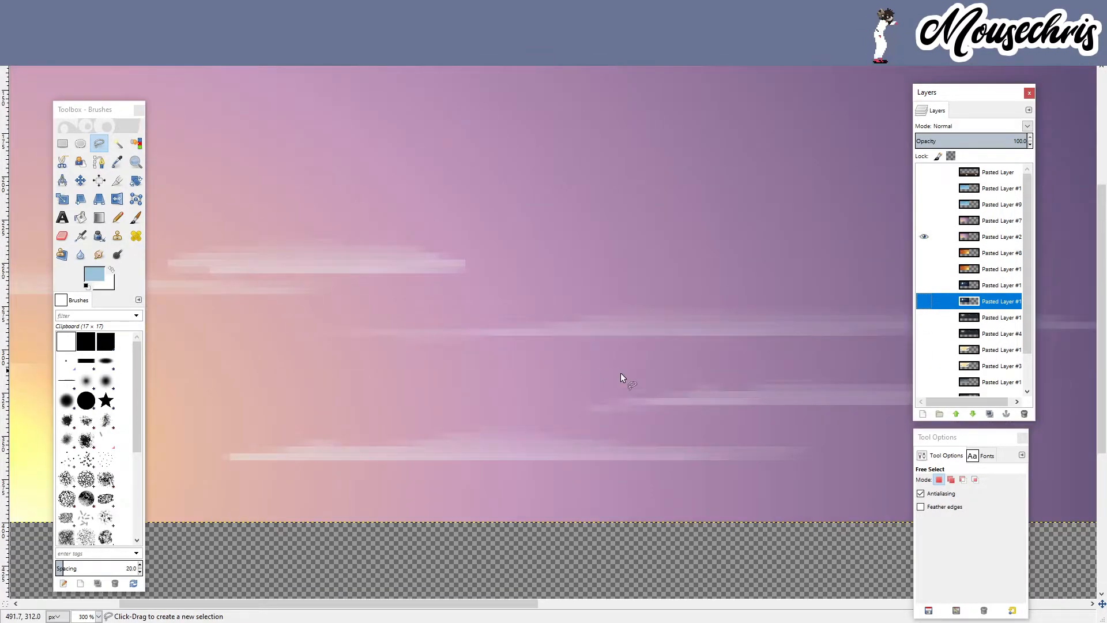
{"action": "scroll", "coordinate": [619, 373], "scroll_direction": "down", "scroll_amount": 2}
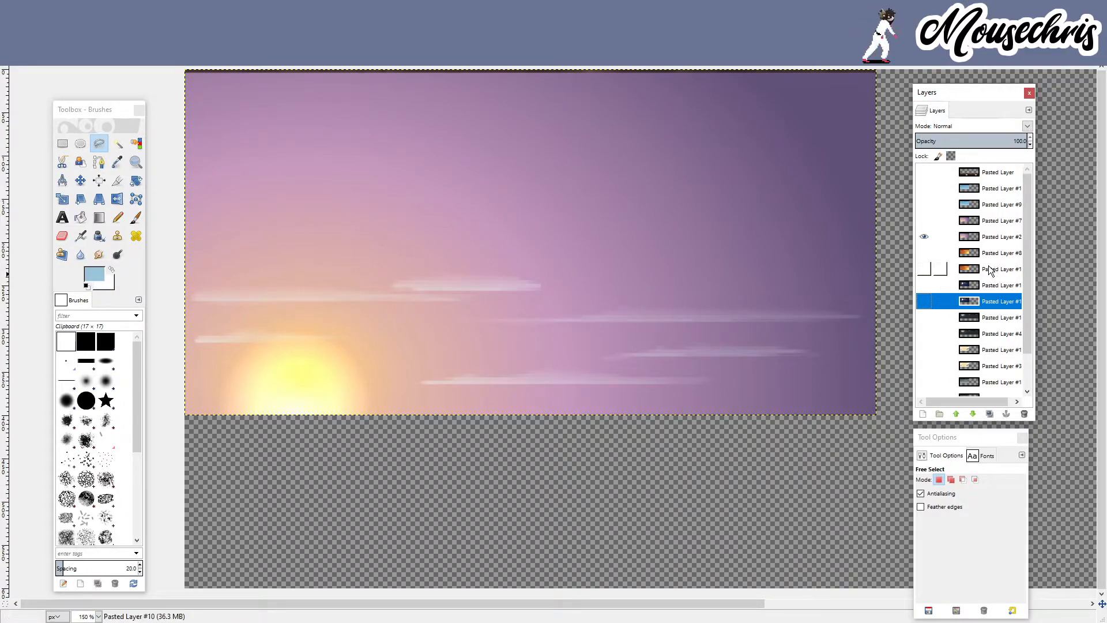
- View the daytime and grey cloudy skies in turn, and leave only the orange sunset of Pasted Layer #8 shown at 100% zoom
{"action": "left_click", "coordinate": [924, 188], "text": "shift"}
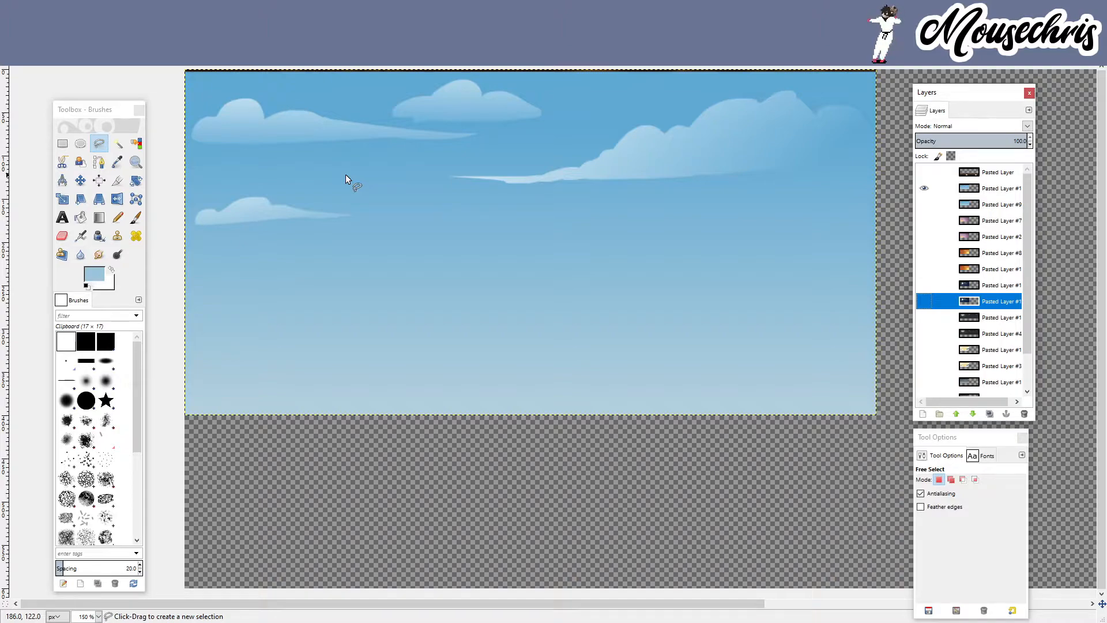
{"action": "scroll", "coordinate": [960, 341], "scroll_direction": "down", "scroll_amount": 2}
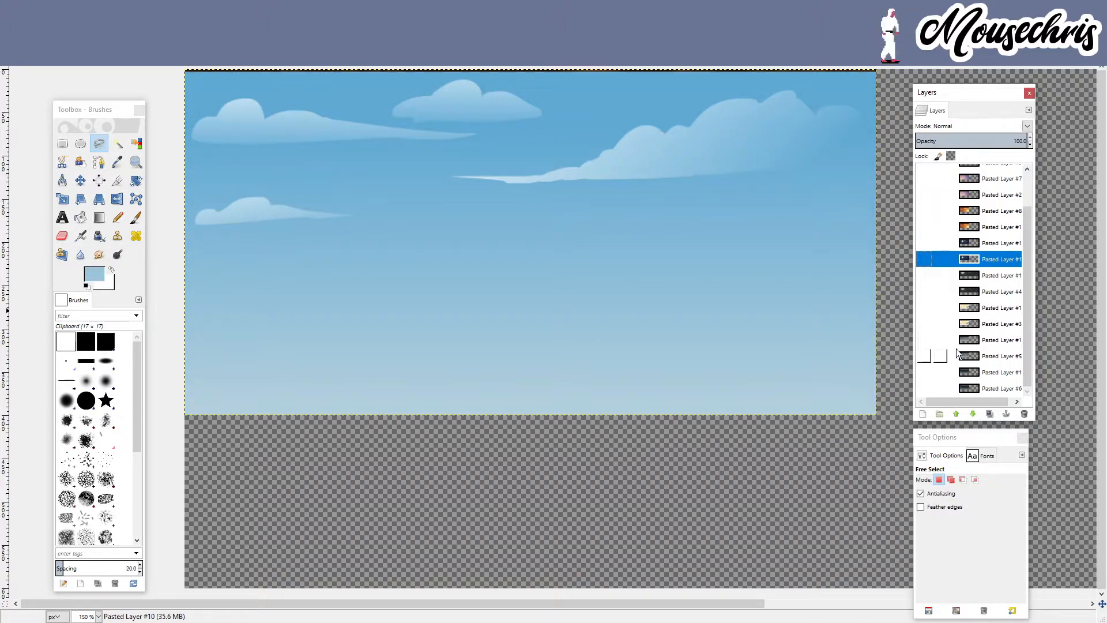
{"action": "left_click", "coordinate": [925, 340]}
{"action": "scroll", "coordinate": [981, 310], "scroll_direction": "up", "scroll_amount": 2}
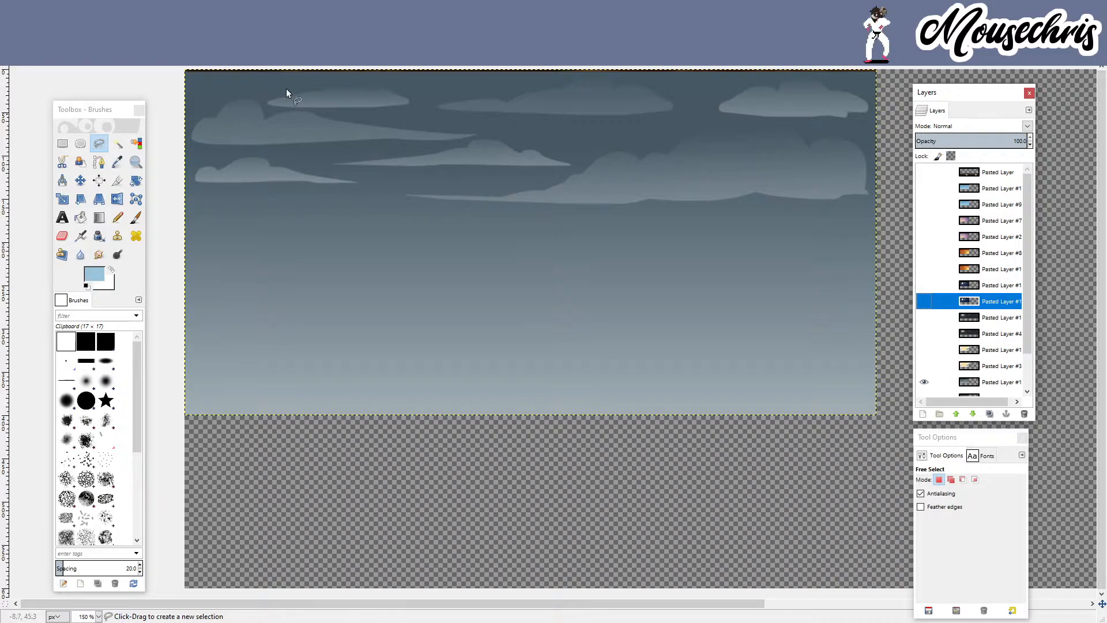
{"action": "left_click", "coordinate": [924, 253], "text": "shift"}
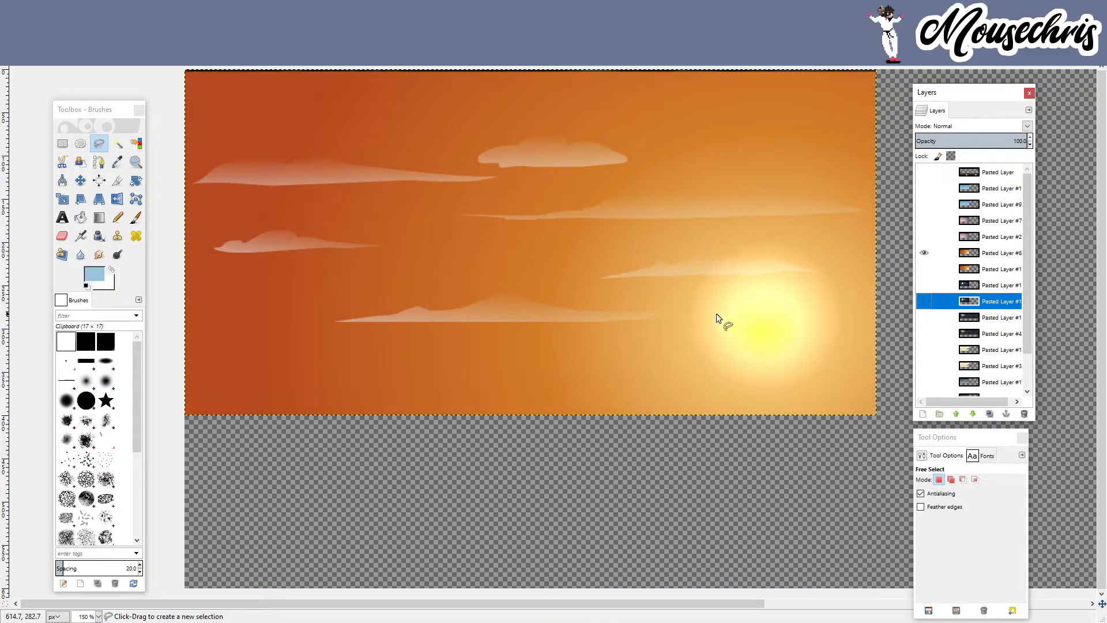
{"action": "key", "text": "1"}
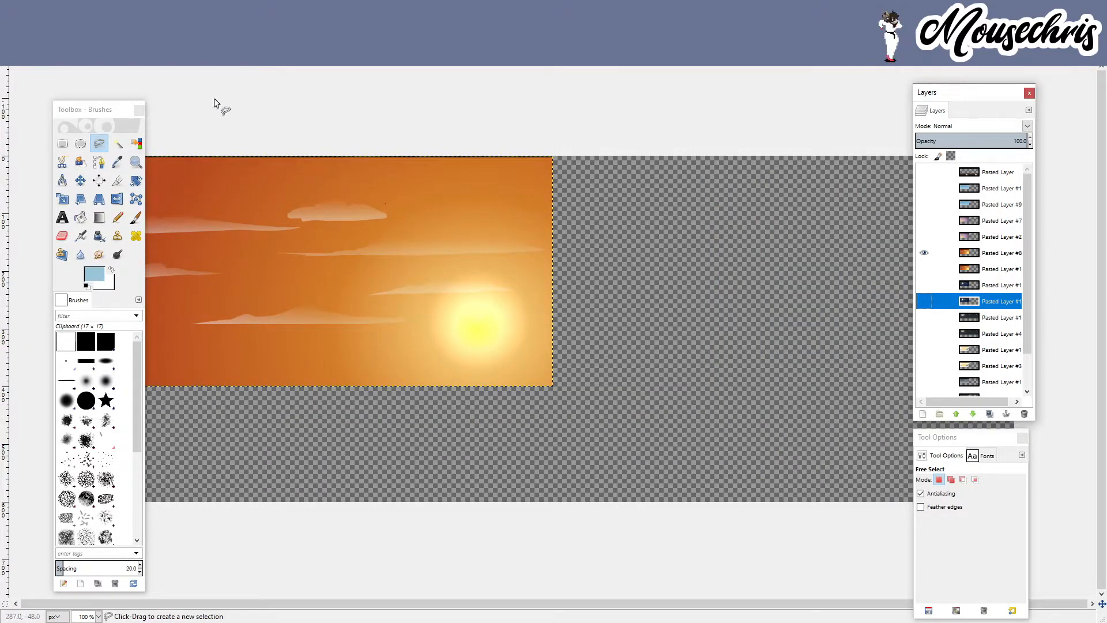
{"action": "left_click", "coordinate": [9, 41]}
{"action": "left_click", "coordinate": [28, 56]}
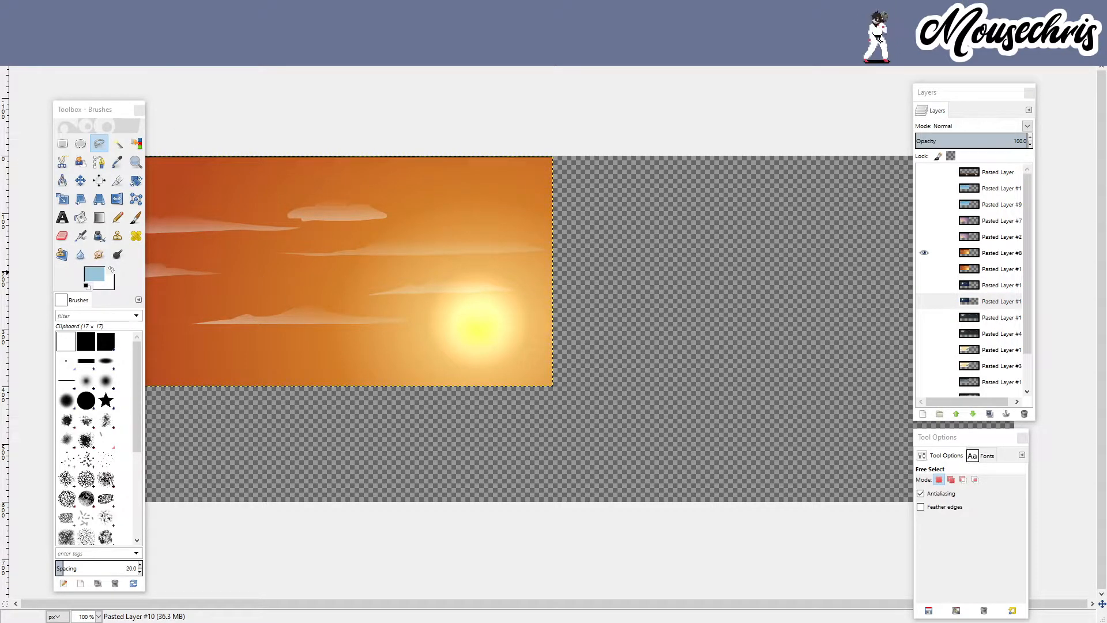
{"action": "double_click", "coordinate": [432, 233]}
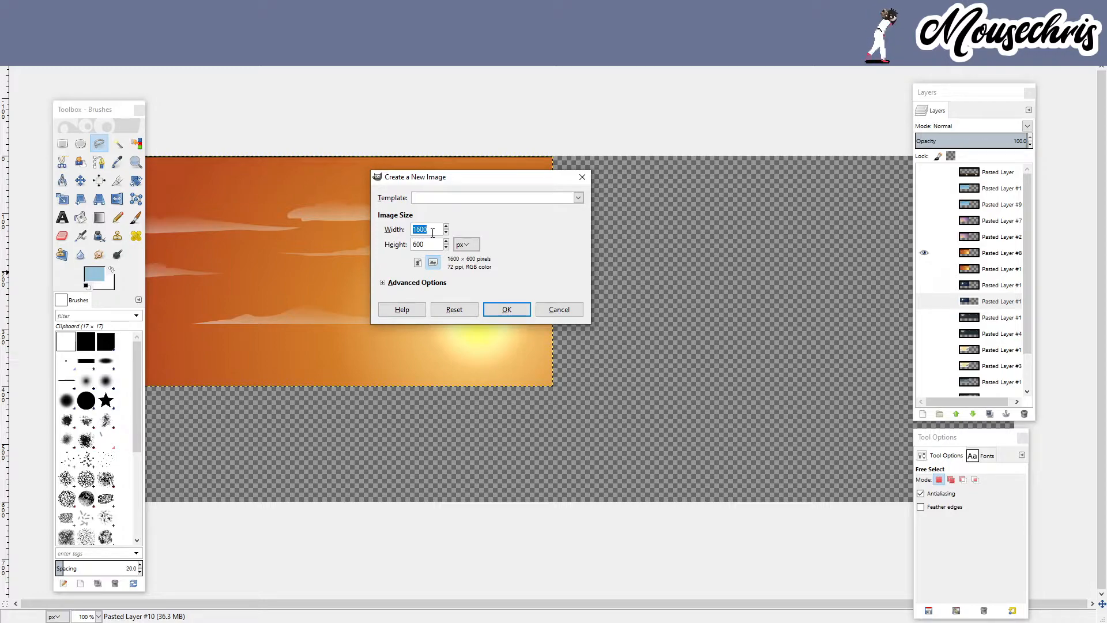
{"action": "type", "text": "8"}
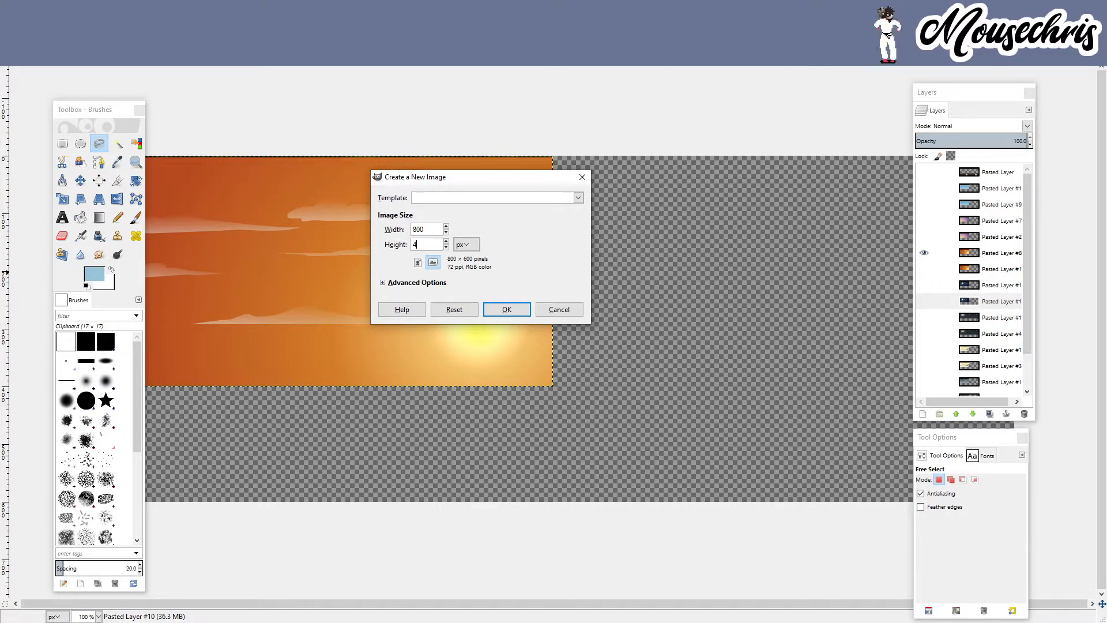
{"action": "left_click", "coordinate": [557, 310]}
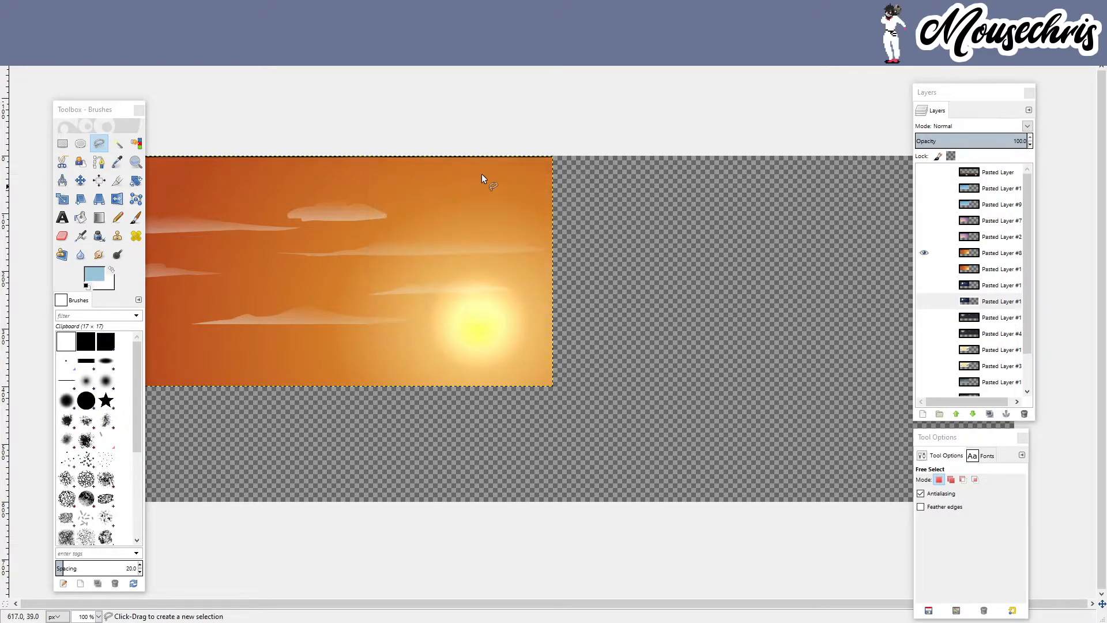
- Choose the Rectangle Select tool, make the wooden-frame Pasted Layer active and show it over the orange sunset
{"action": "left_click", "coordinate": [62, 143]}
{"action": "left_click", "coordinate": [982, 173]}
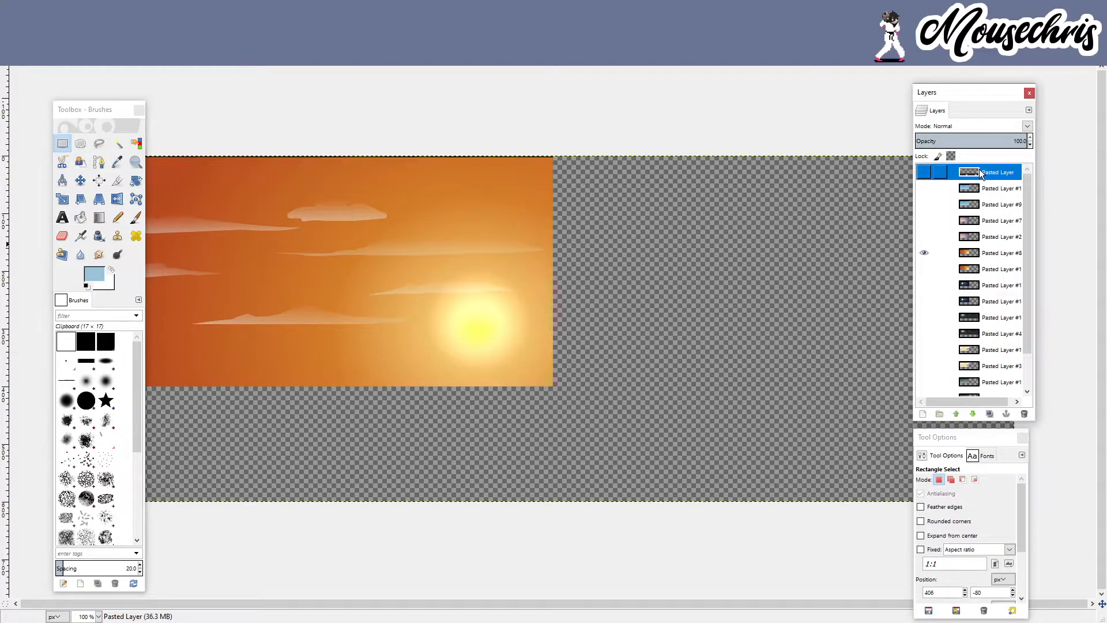
{"action": "left_click", "coordinate": [924, 173]}
- Rectangle-select the sunset half of the canvas at full height, aligning the selection's inner edge with the sky's side border
{"action": "scroll", "coordinate": [461, 296], "scroll_direction": "down", "scroll_amount": 1}
{"action": "left_click_drag", "start_coordinate": [235, 200], "coordinate": [554, 490]}
{"action": "scroll", "coordinate": [563, 499], "scroll_direction": "up", "scroll_amount": 5}
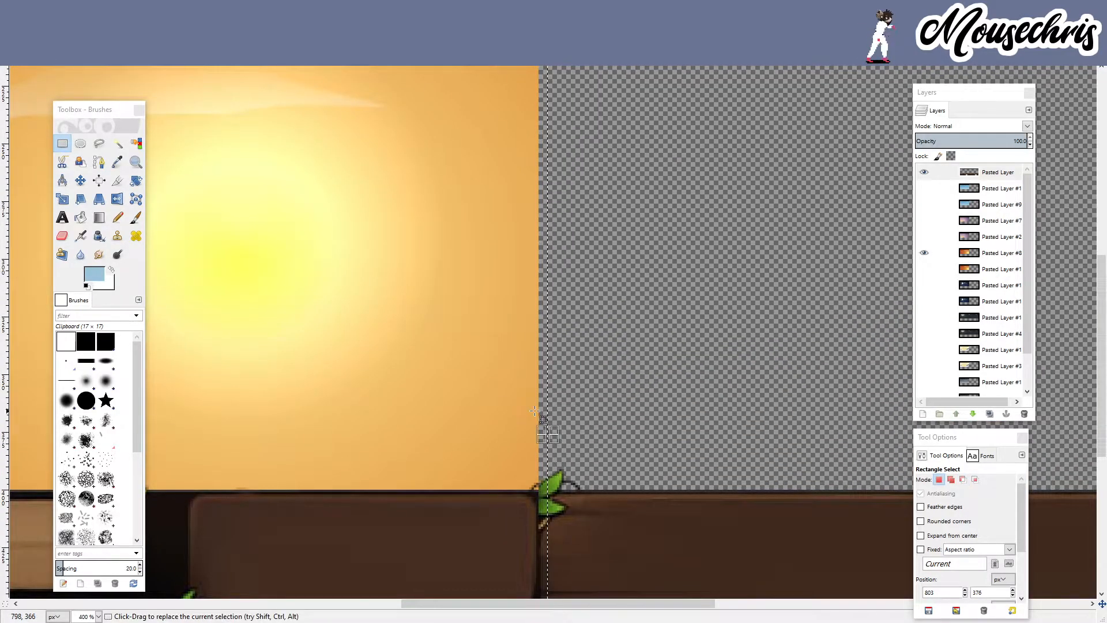
{"action": "left_click", "coordinate": [535, 410]}
{"action": "left_click_drag", "start_coordinate": [539, 412], "coordinate": [529, 411]}
{"action": "scroll", "coordinate": [608, 468], "scroll_direction": "down", "scroll_amount": 2}
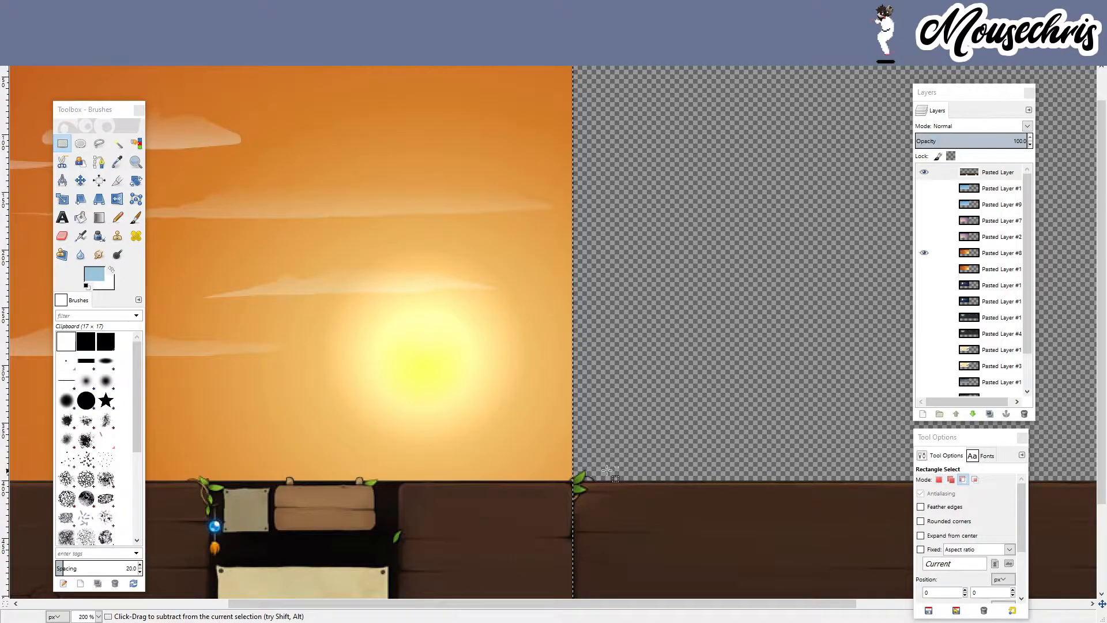
{"action": "scroll", "coordinate": [529, 294], "scroll_direction": "down", "scroll_amount": 2}
{"action": "scroll", "coordinate": [581, 242], "scroll_direction": "up", "scroll_amount": 2}
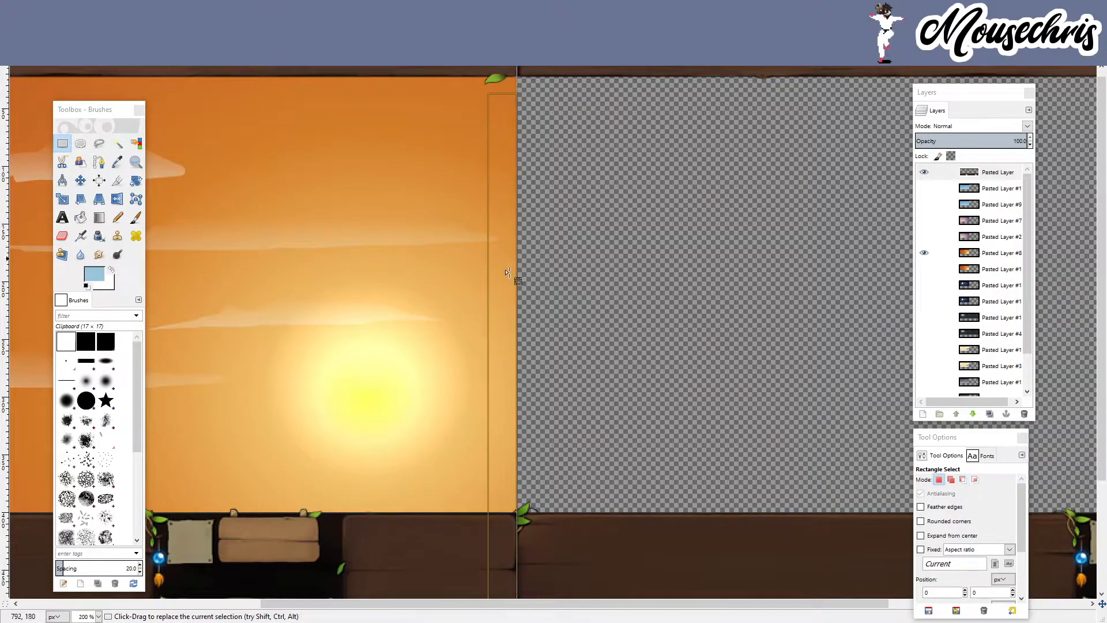
- Trim the selection's lower edge to the top of the wooden panel, making it 800 × 400 px, and copy the visible pixels
{"action": "scroll", "coordinate": [518, 407], "scroll_direction": "down", "scroll_amount": 2}
{"action": "left_click_drag", "start_coordinate": [402, 483], "coordinate": [399, 408]}
{"action": "left_click", "coordinate": [478, 432]}
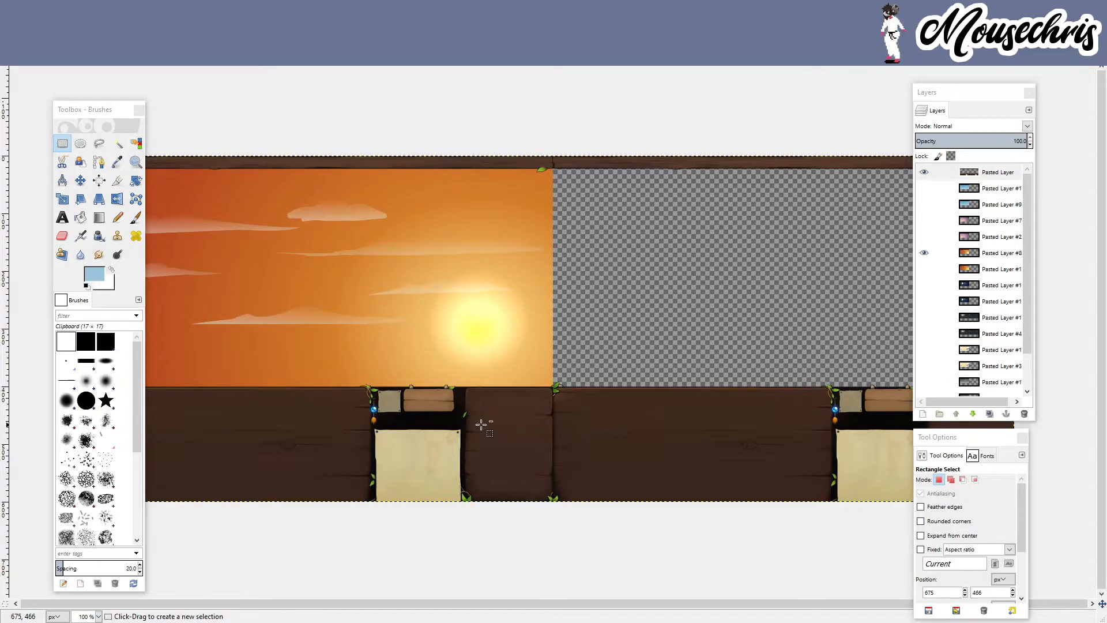
{"action": "left_click", "coordinate": [464, 488]}
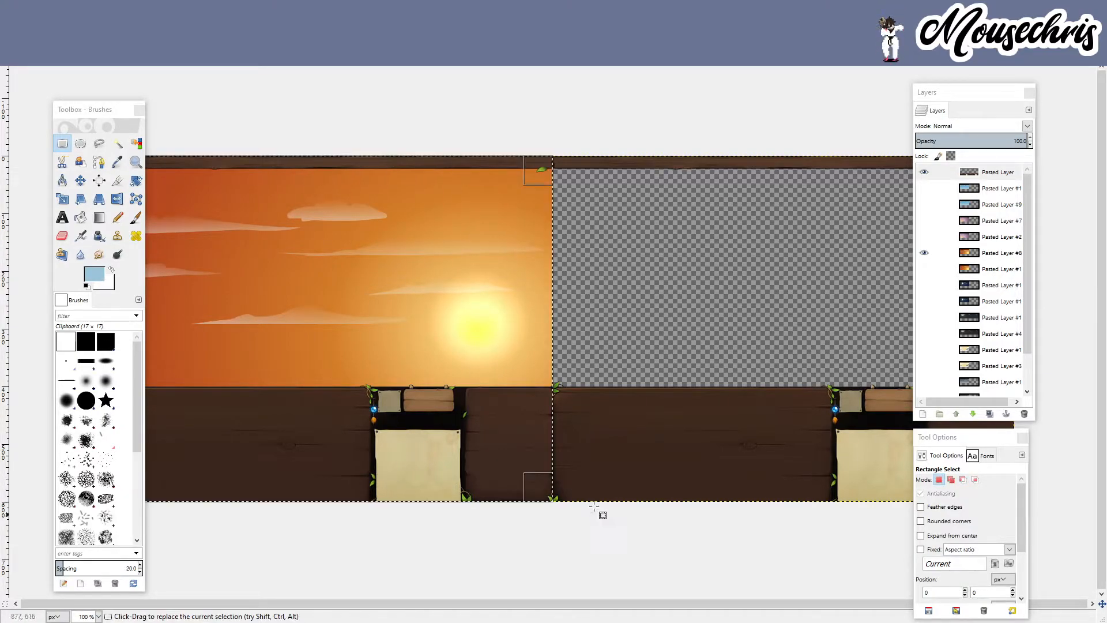
{"action": "left_click_drag", "start_coordinate": [406, 495], "coordinate": [397, 375]}
{"action": "scroll", "coordinate": [490, 420], "scroll_direction": "up", "scroll_amount": 6}
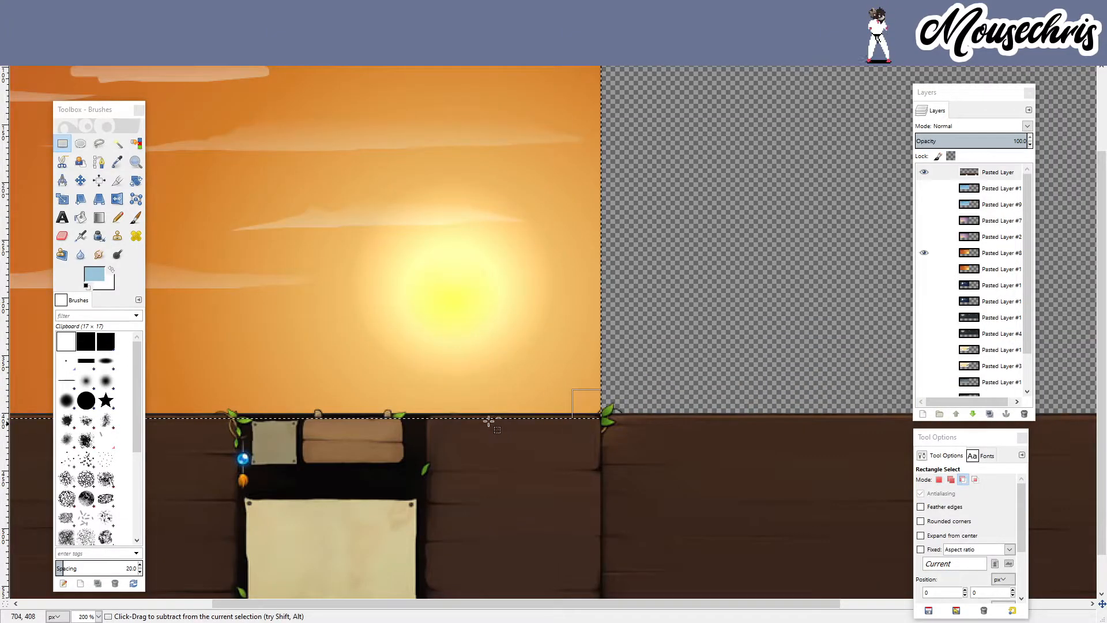
{"action": "left_click_drag", "start_coordinate": [392, 352], "coordinate": [393, 328]}
{"action": "key", "text": "Return"}
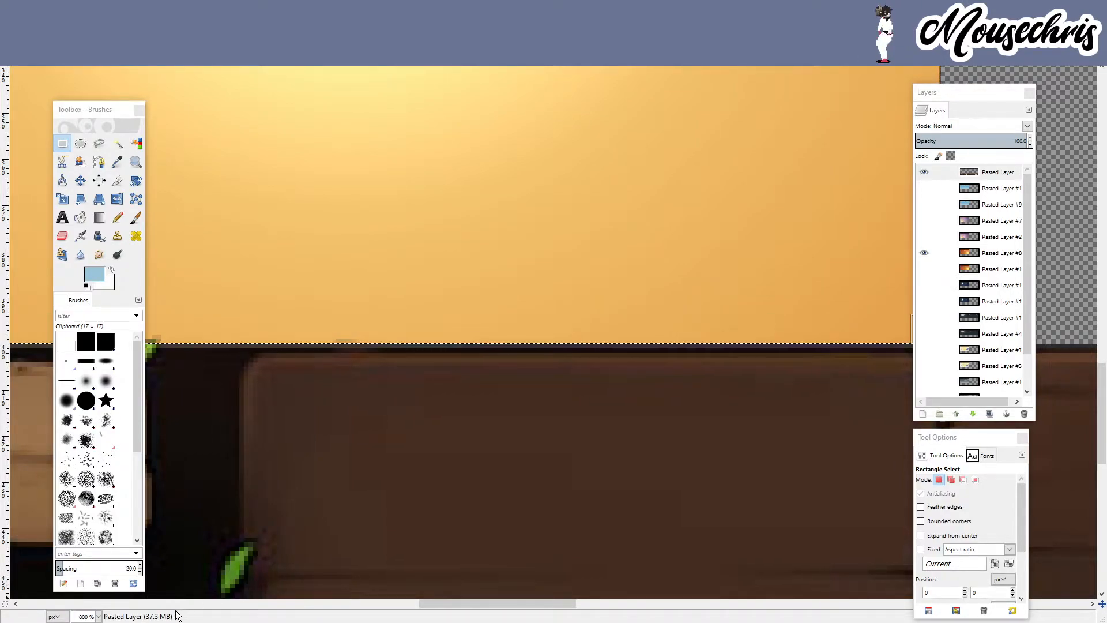
{"action": "mouse_move", "coordinate": [398, 335]}
{"action": "left_mouse_down"}
{"action": "mouse_move", "coordinate": [400, 365]}
{"action": "mouse_move", "coordinate": [403, 334]}
{"action": "left_mouse_up"}
{"action": "scroll", "coordinate": [569, 420], "scroll_direction": "down", "scroll_amount": 6}
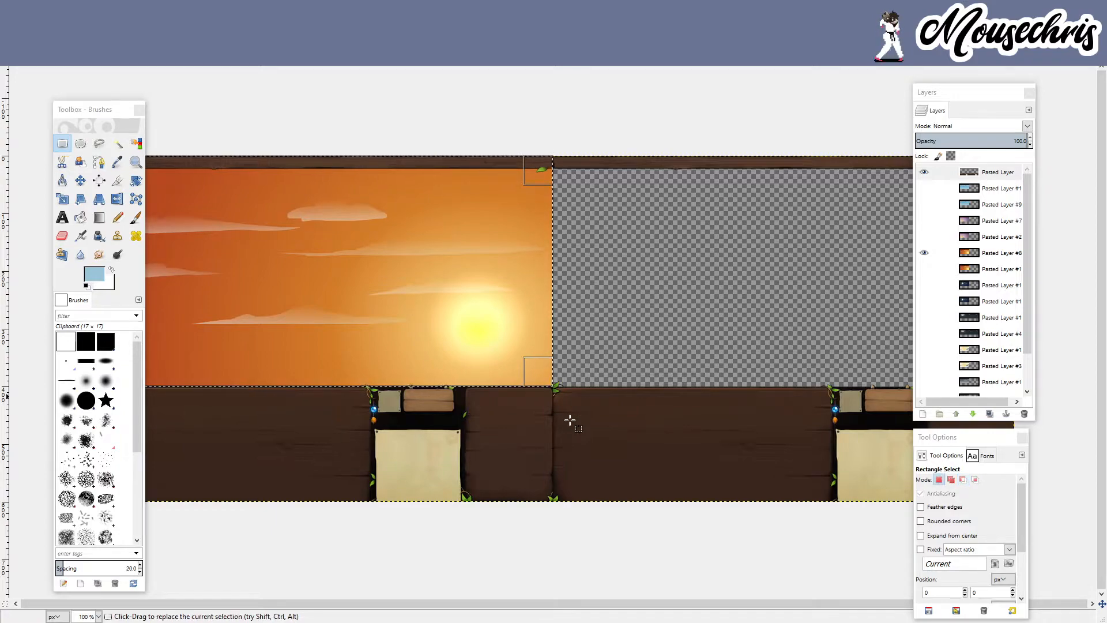
{"action": "key", "text": "ctrl+shift+c"}
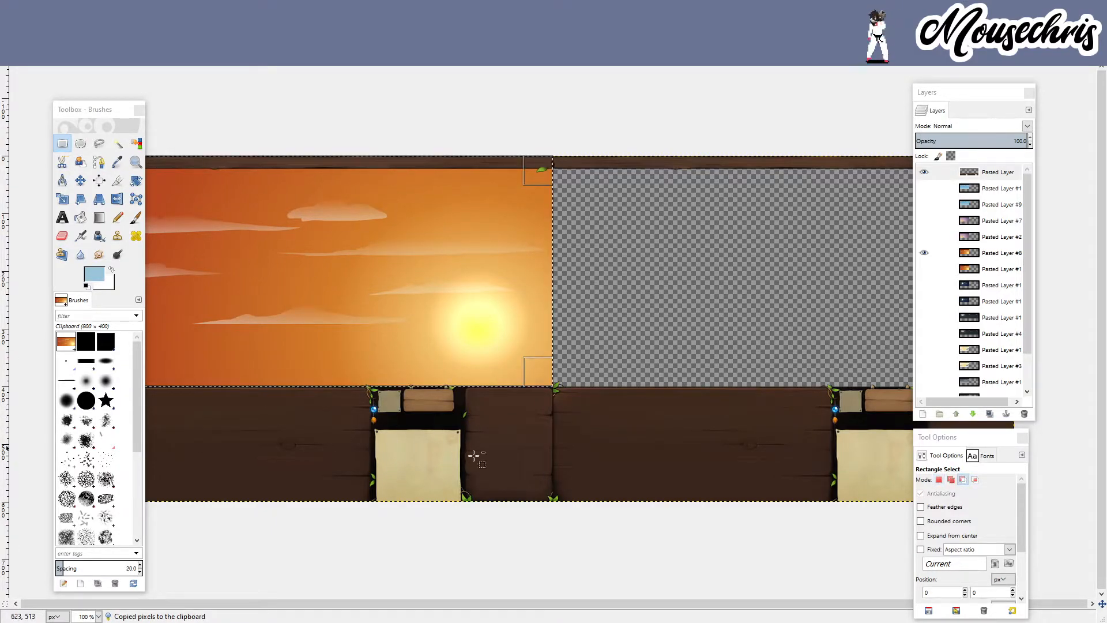
- Paste the copied sunset into the mouse artwork image as a new top layer, and remove that layer again
{"action": "key", "text": "ctrl+v"}
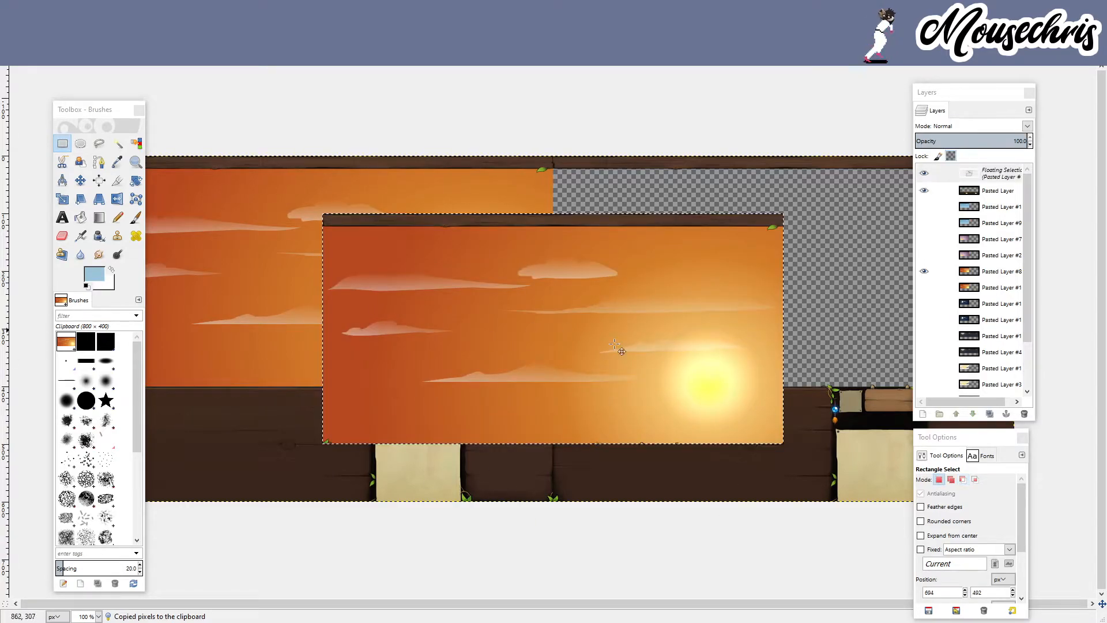
{"action": "key", "text": "ctrl+z"}
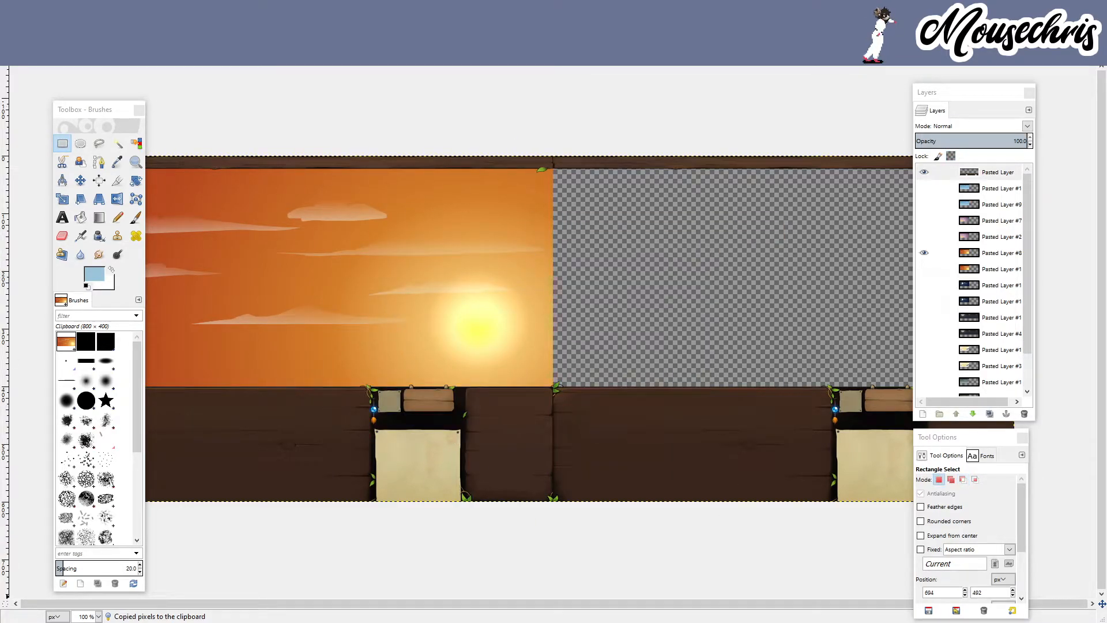
{"action": "mouse_move", "coordinate": [410, 622]}
{"action": "left_click", "coordinate": [363, 599]}
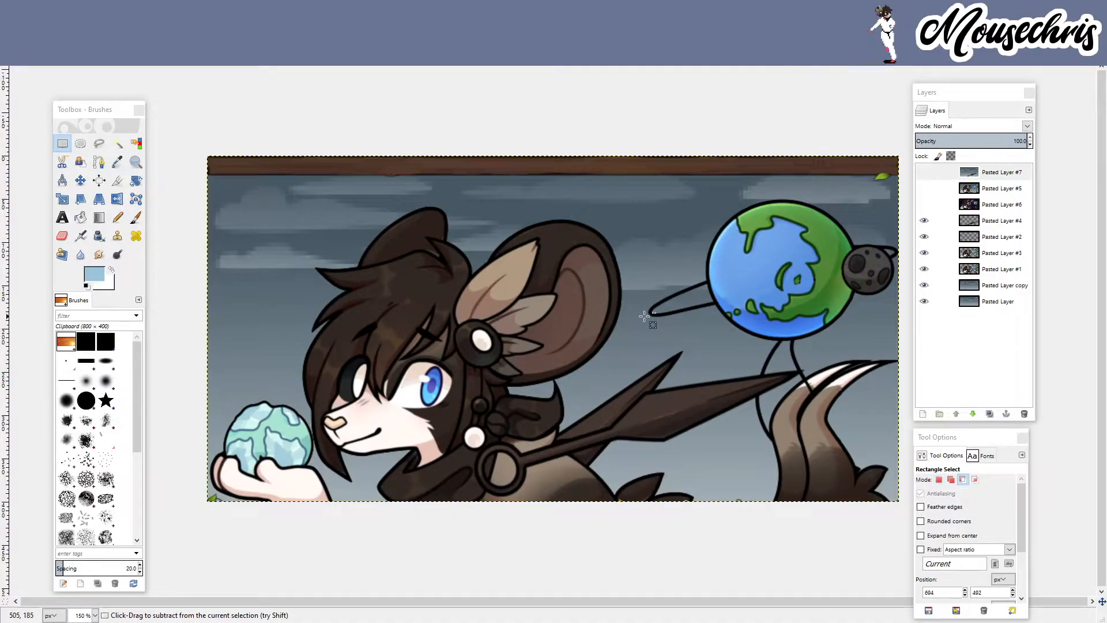
{"action": "key", "text": "ctrl+v"}
{"action": "left_click", "coordinate": [922, 414]}
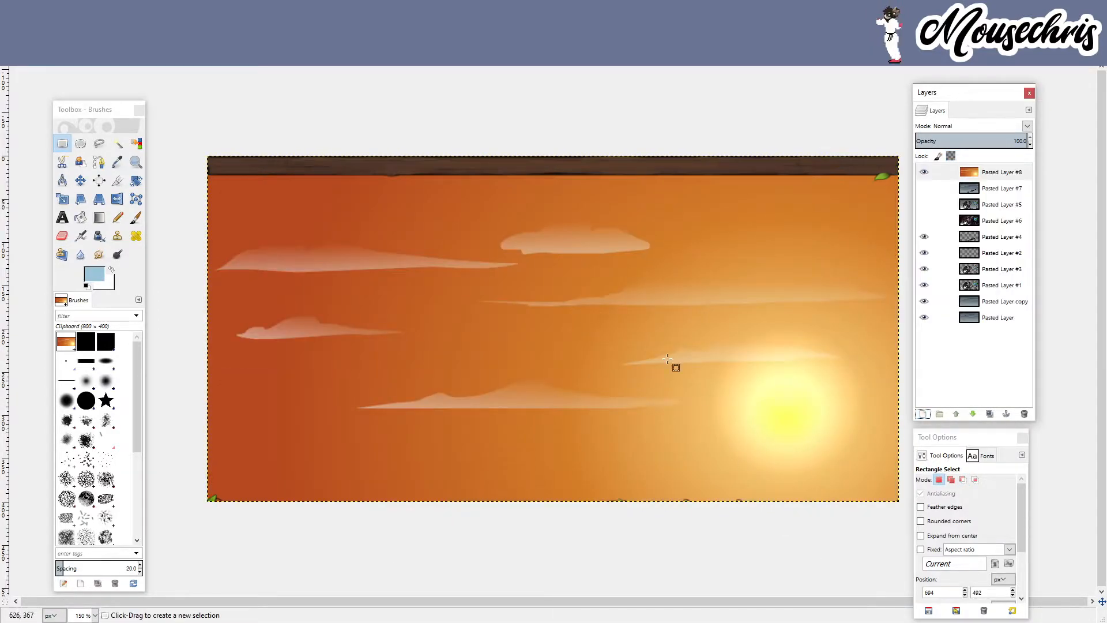
{"action": "left_click_drag", "start_coordinate": [1002, 174], "coordinate": [1001, 179]}
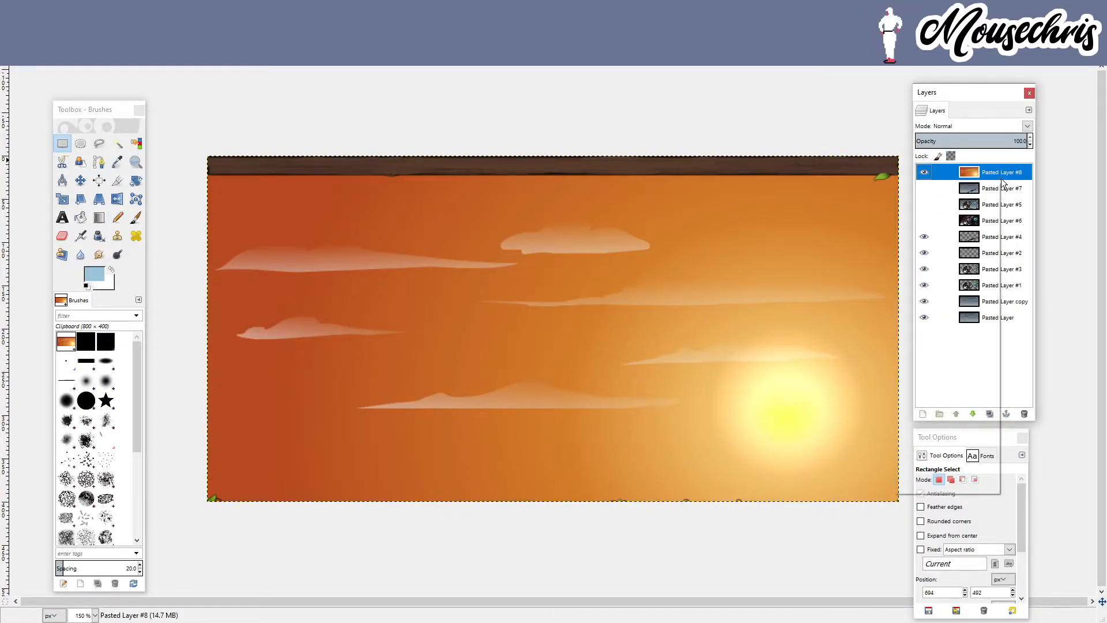
{"action": "left_click", "coordinate": [952, 276]}
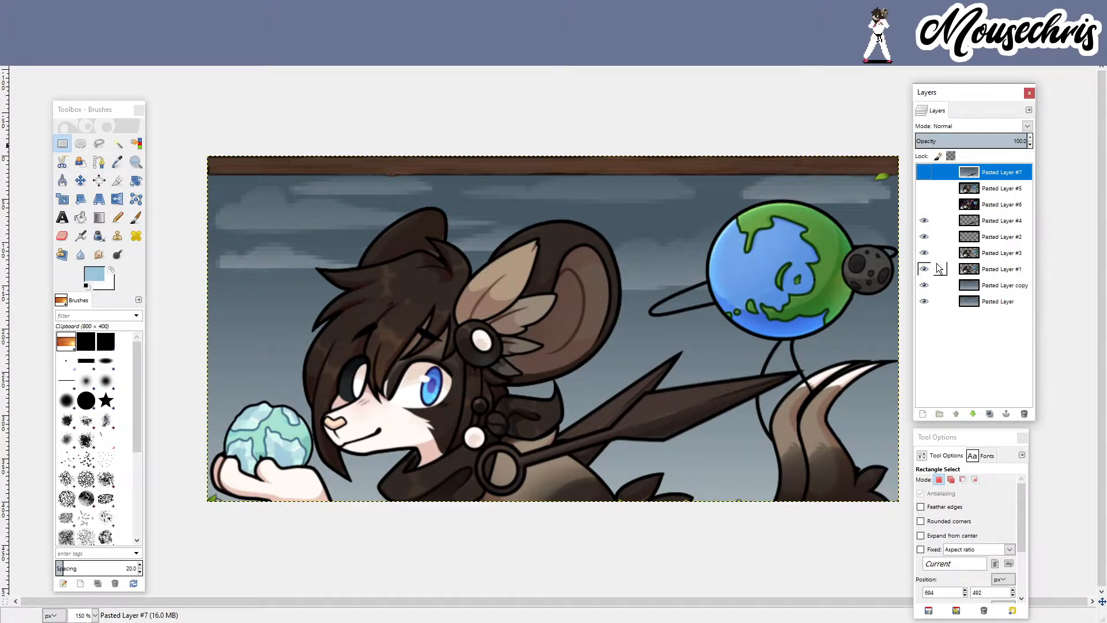
- Hide Pasted Layer #4 and Pasted Layer #3 of the mouse artwork, and make Pasted Layer #1 active
{"action": "left_click", "coordinate": [924, 221]}
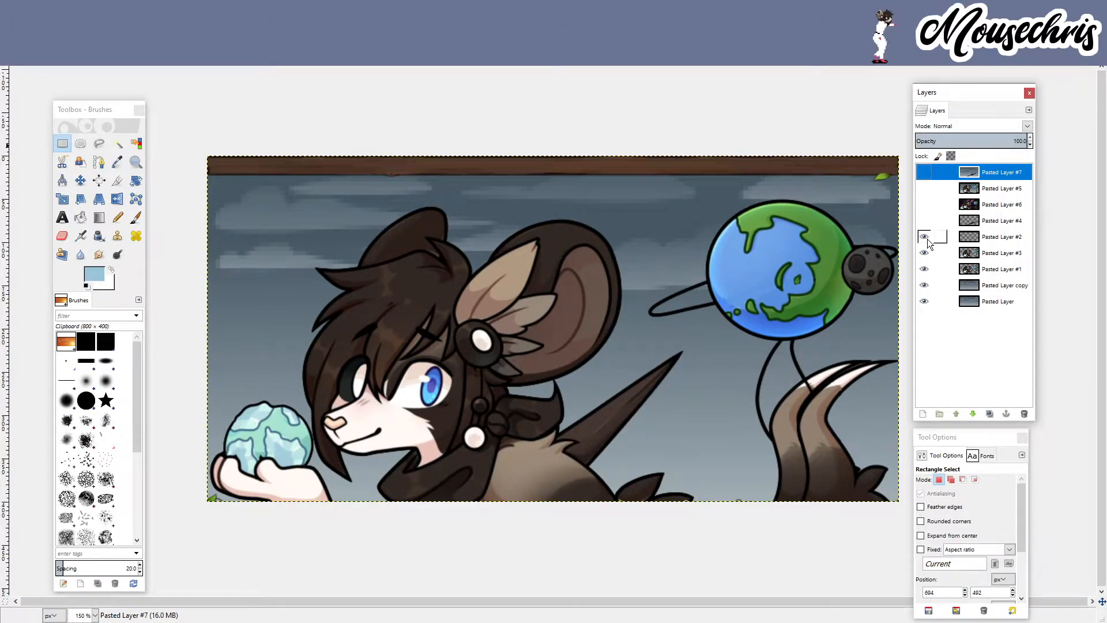
{"action": "left_click", "coordinate": [923, 221]}
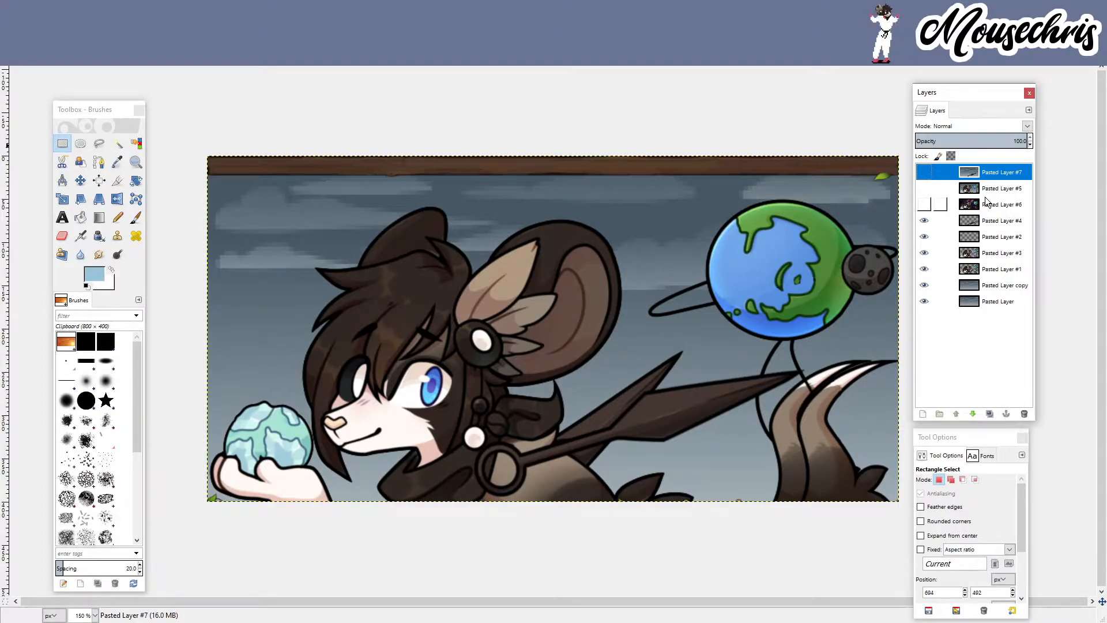
{"action": "left_click", "coordinate": [924, 223]}
{"action": "left_click", "coordinate": [923, 253]}
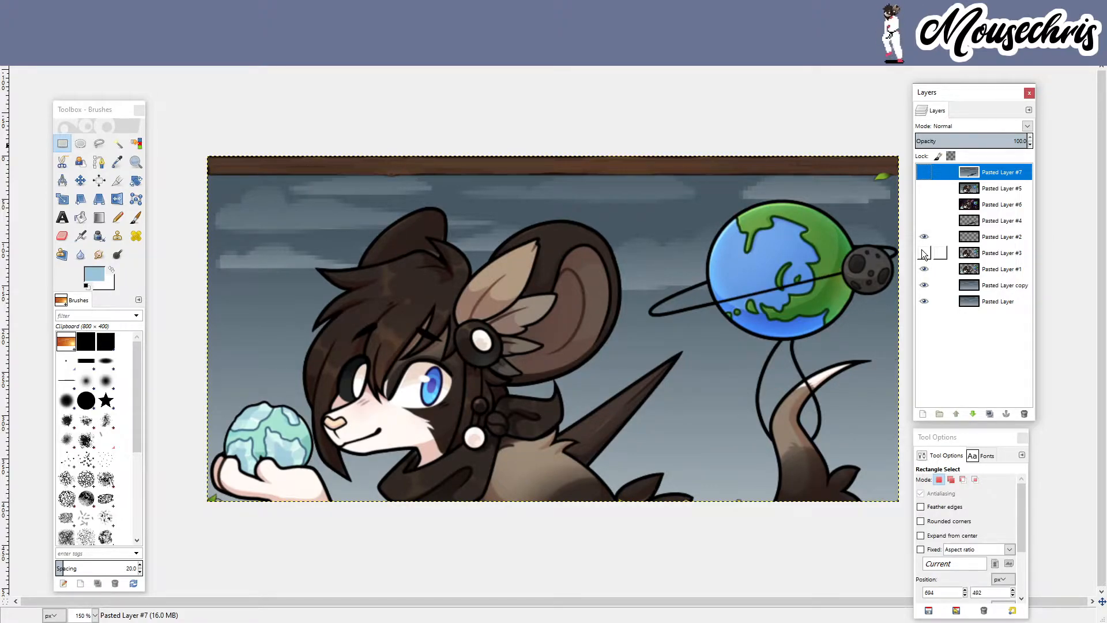
{"action": "left_click", "coordinate": [991, 252]}
{"action": "left_click", "coordinate": [998, 268]}
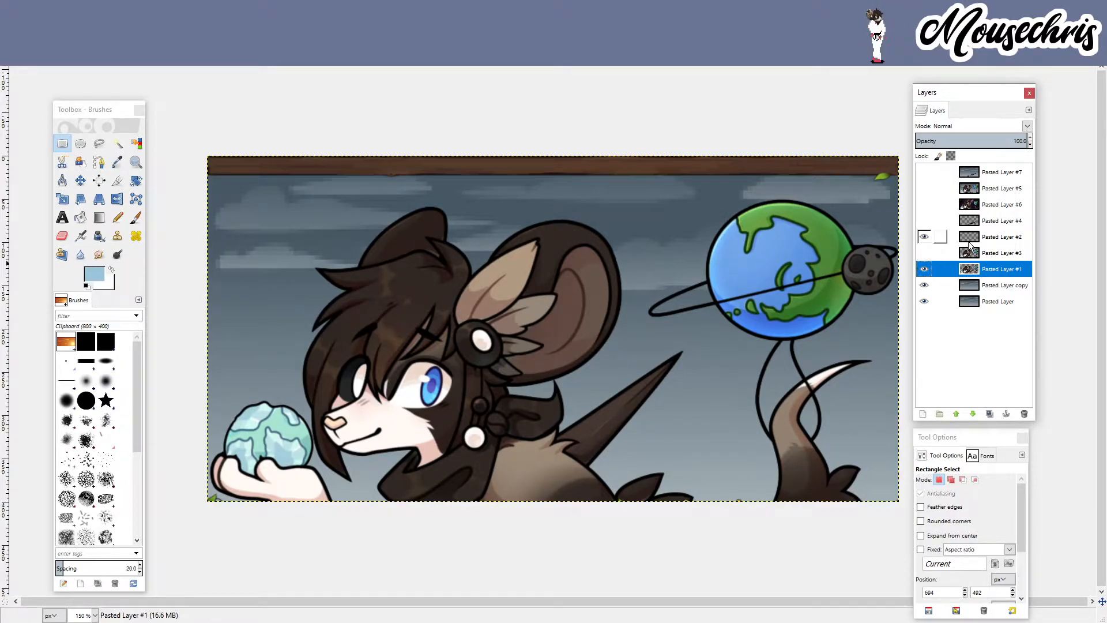
- Compare the artwork with only Pasted Layer #3 shown against only Pasted Layer #1, ending with Pasted Layer #1 shown
{"action": "left_click", "coordinate": [924, 269]}
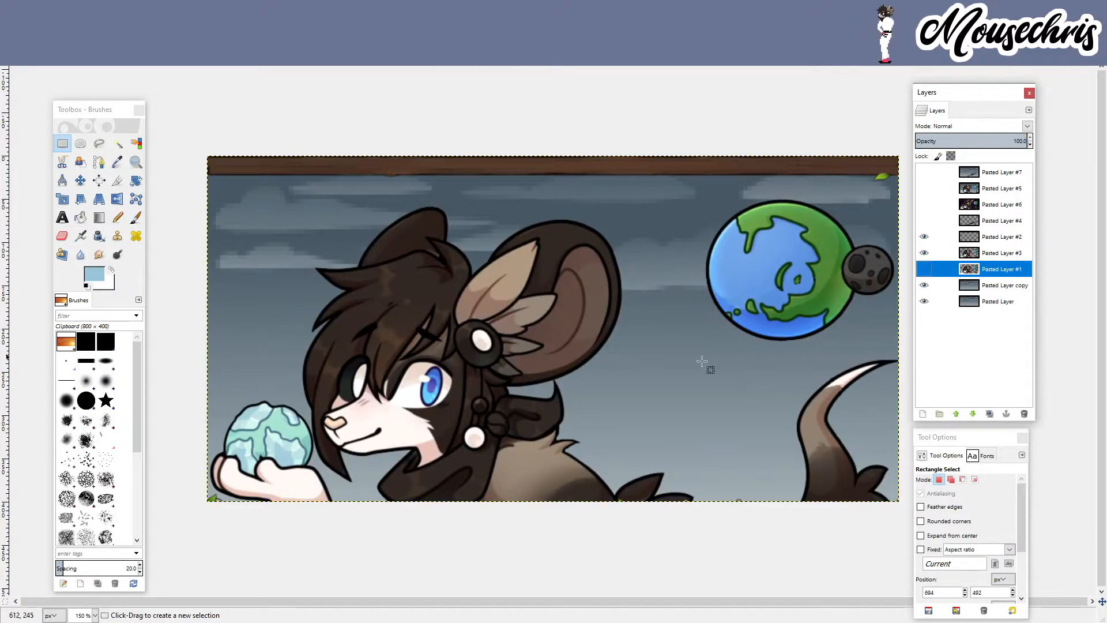
{"action": "left_click", "coordinate": [924, 269]}
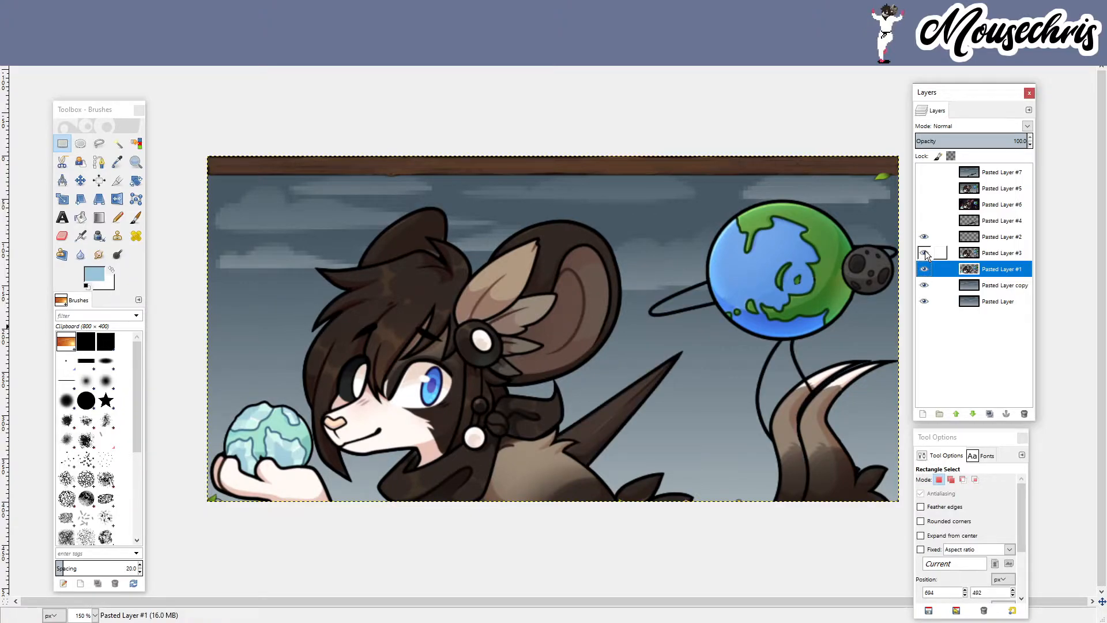
{"action": "left_click", "coordinate": [924, 252]}
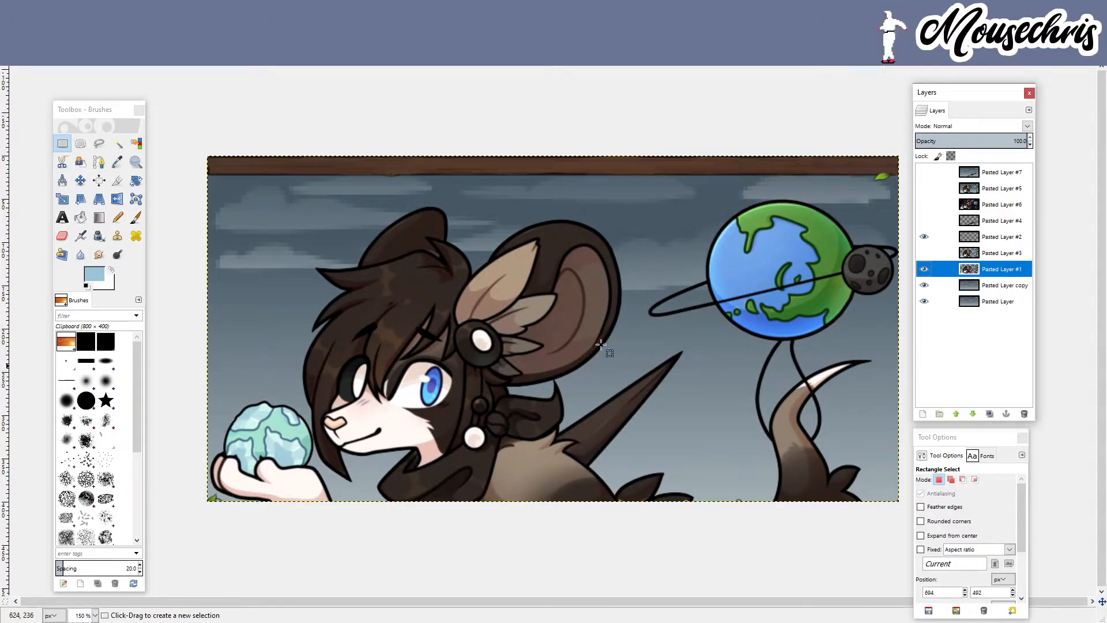
- Outline the tail at the canvas's lower edge on Pasted Layer #1 with the Free Select tool, and clear the selection
{"action": "left_click", "coordinate": [98, 145]}
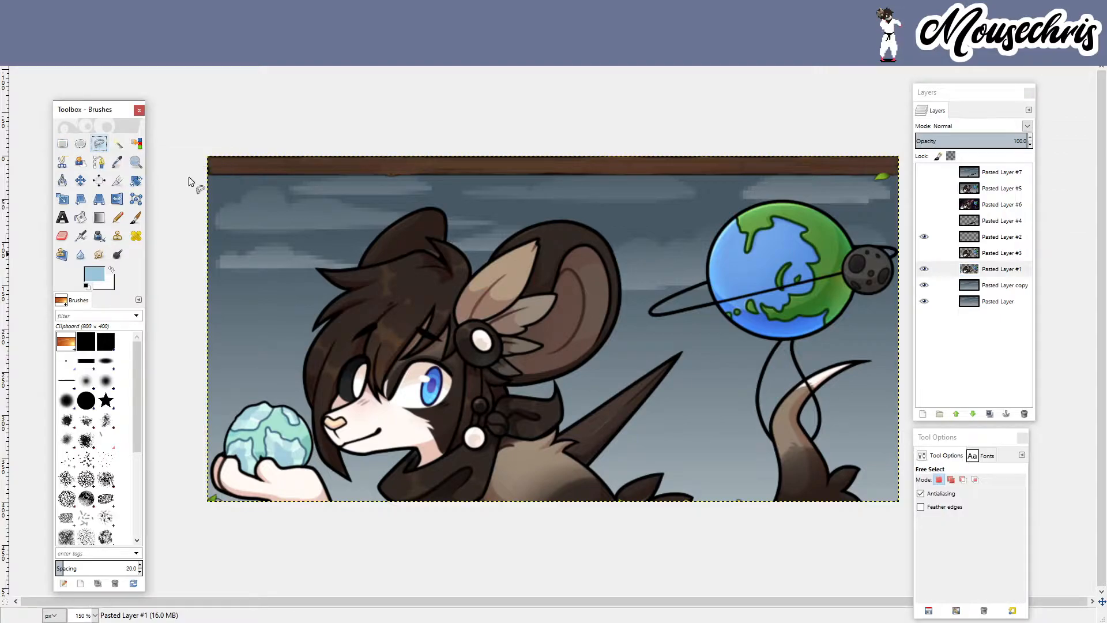
{"action": "scroll", "coordinate": [896, 365], "scroll_direction": "up", "scroll_amount": 6}
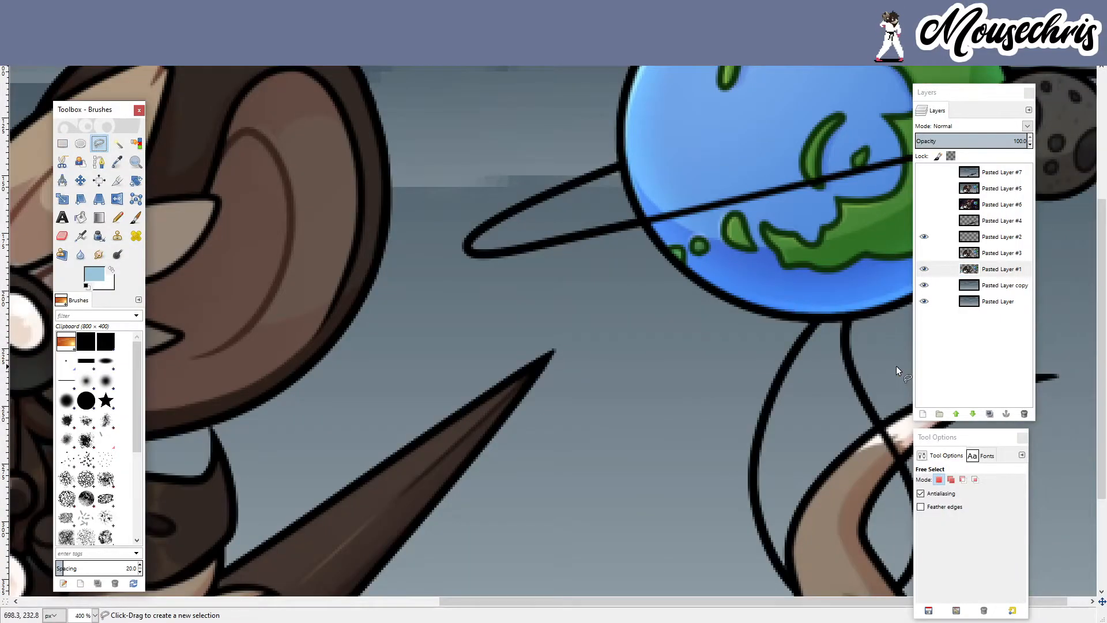
{"action": "scroll", "coordinate": [510, 337], "scroll_direction": "down", "scroll_amount": 4}
{"action": "scroll", "coordinate": [744, 423], "scroll_direction": "down", "scroll_amount": 1}
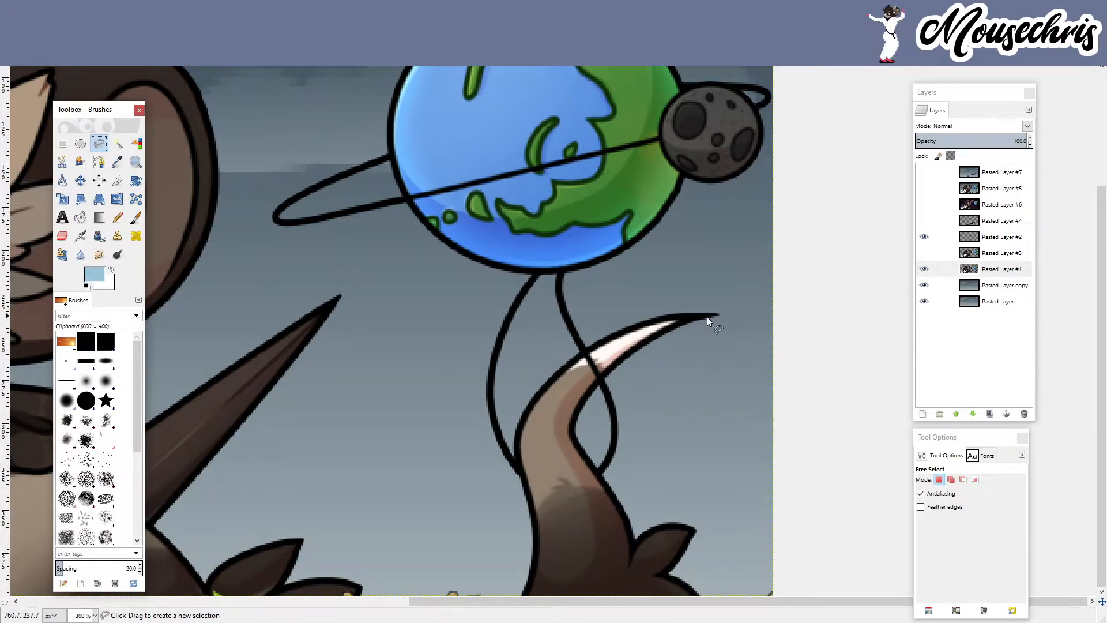
{"action": "scroll", "coordinate": [709, 532], "scroll_direction": "up", "scroll_amount": 2}
{"action": "scroll", "coordinate": [770, 434], "scroll_direction": "up", "scroll_amount": 2}
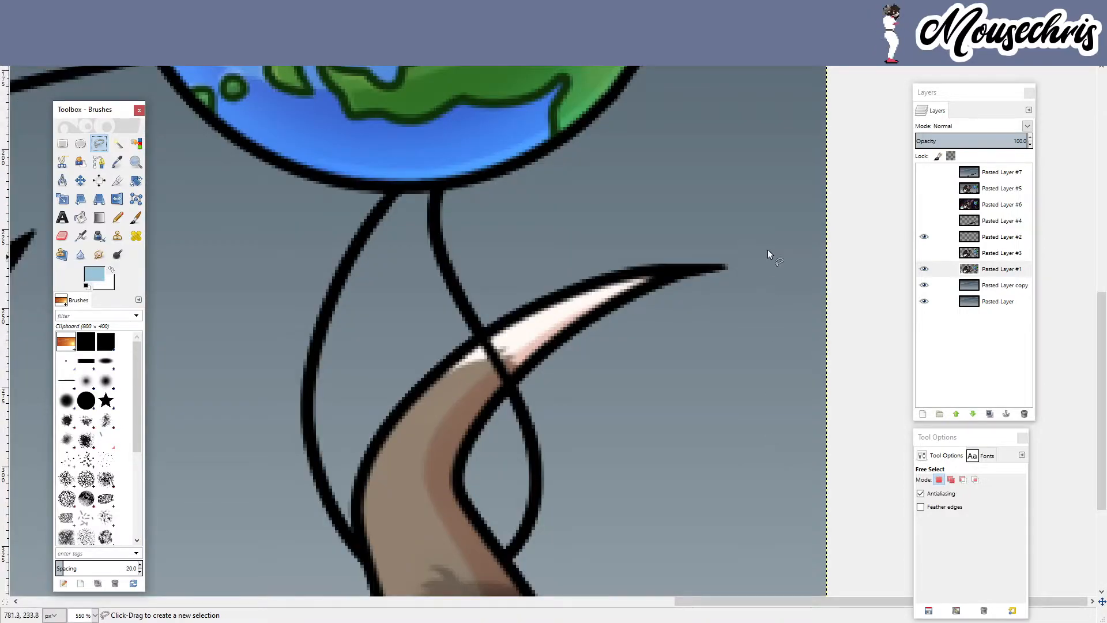
{"action": "scroll", "coordinate": [776, 224], "scroll_direction": "down", "scroll_amount": 3}
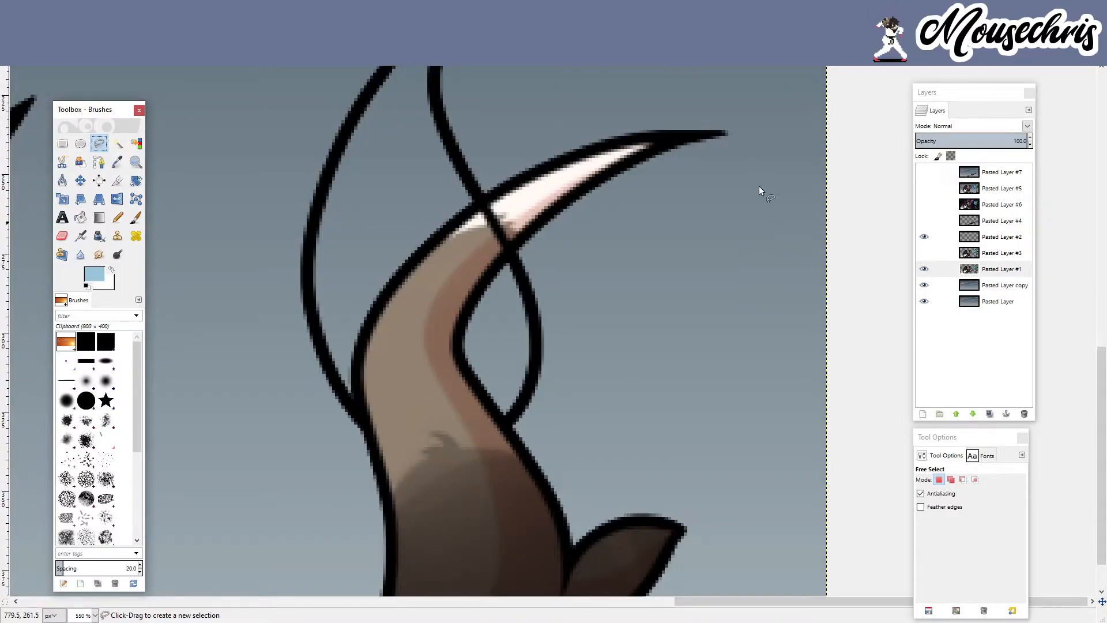
{"action": "scroll", "coordinate": [773, 242], "scroll_direction": "down", "scroll_amount": 1}
{"action": "scroll", "coordinate": [613, 511], "scroll_direction": "down", "scroll_amount": 1}
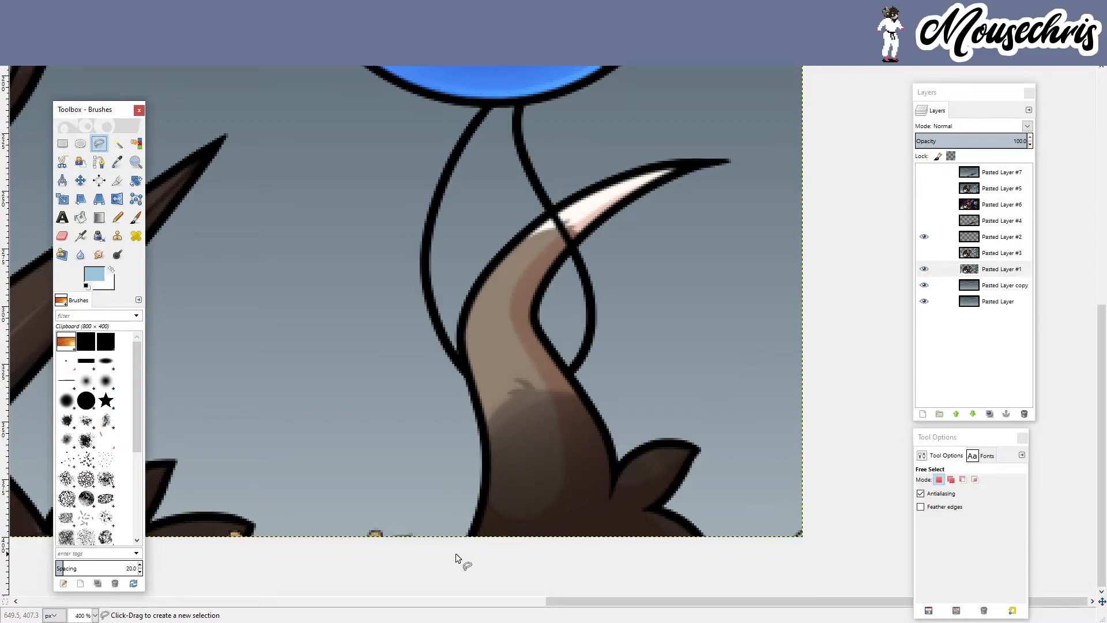
{"action": "mouse_move", "coordinate": [448, 547]}
{"action": "left_mouse_down"}
{"action": "mouse_move", "coordinate": [469, 524]}
{"action": "mouse_move", "coordinate": [475, 471]}
{"action": "left_mouse_up"}
{"action": "mouse_move", "coordinate": [599, 163]}
{"action": "left_mouse_down"}
{"action": "mouse_move", "coordinate": [800, 343]}
{"action": "mouse_move", "coordinate": [588, 546]}
{"action": "mouse_move", "coordinate": [472, 581]}
{"action": "mouse_move", "coordinate": [452, 548]}
{"action": "left_mouse_up"}
{"action": "key", "text": "Return"}
{"action": "left_click", "coordinate": [63, 143]}
{"action": "left_click", "coordinate": [466, 293]}
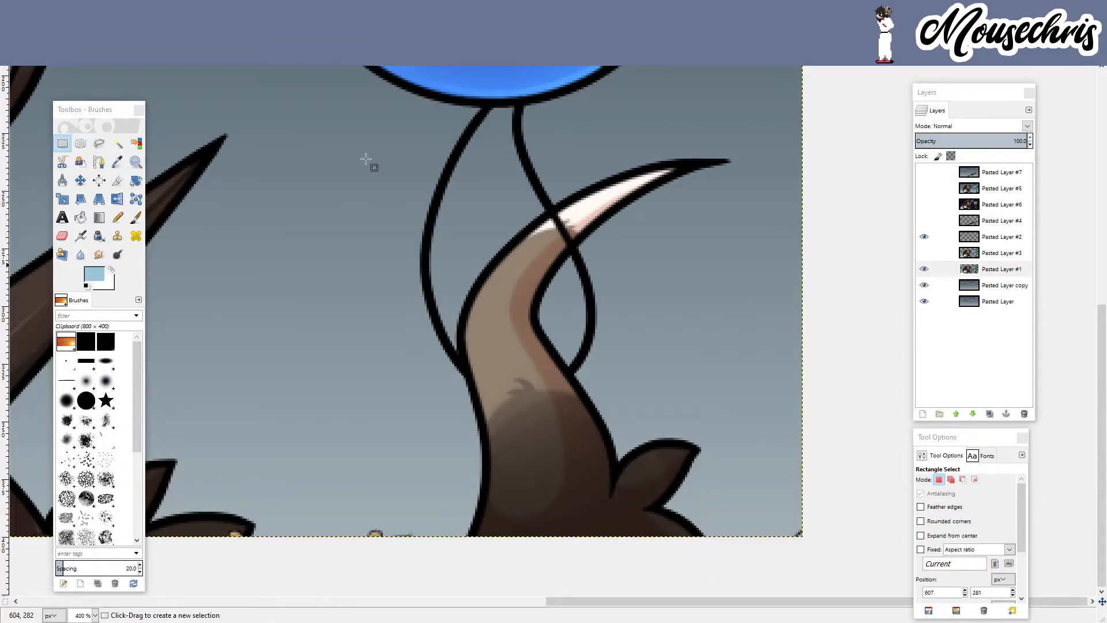
- Examine the tail pieces with only Pasted Layer #3 shown, and the dark pointed spike with only Pasted Layer #1 shown
{"action": "left_click", "coordinate": [924, 253]}
{"action": "left_click", "coordinate": [924, 269]}
{"action": "scroll", "coordinate": [683, 409], "scroll_direction": "up", "scroll_amount": 2}
{"action": "scroll", "coordinate": [633, 326], "scroll_direction": "down", "scroll_amount": 1}
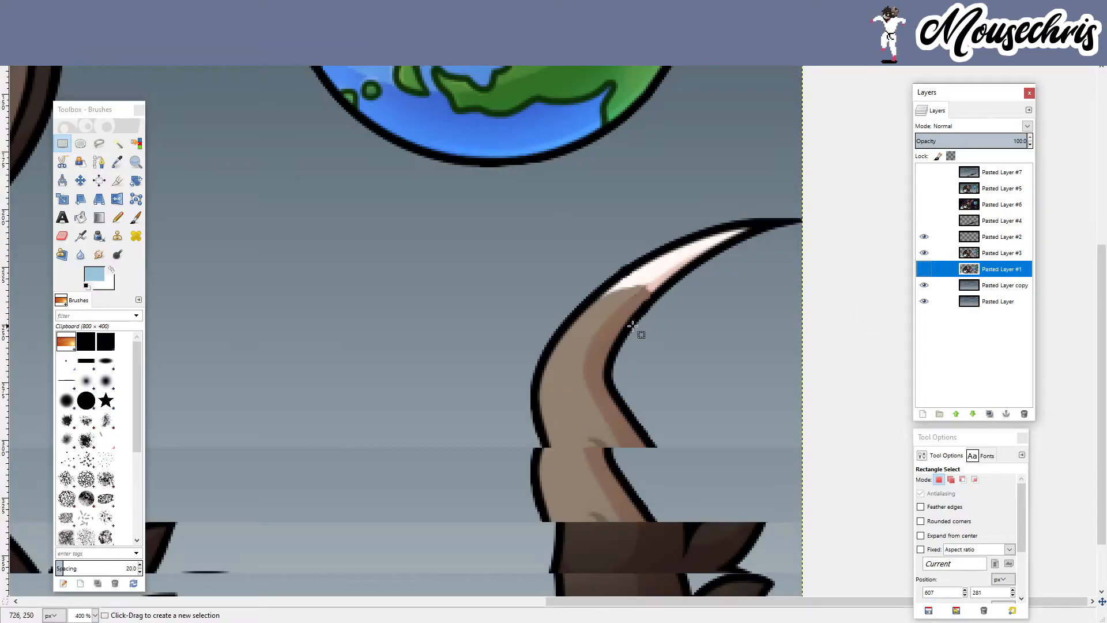
{"action": "scroll", "coordinate": [794, 361], "scroll_direction": "down", "scroll_amount": 2, "text": "ctrl"}
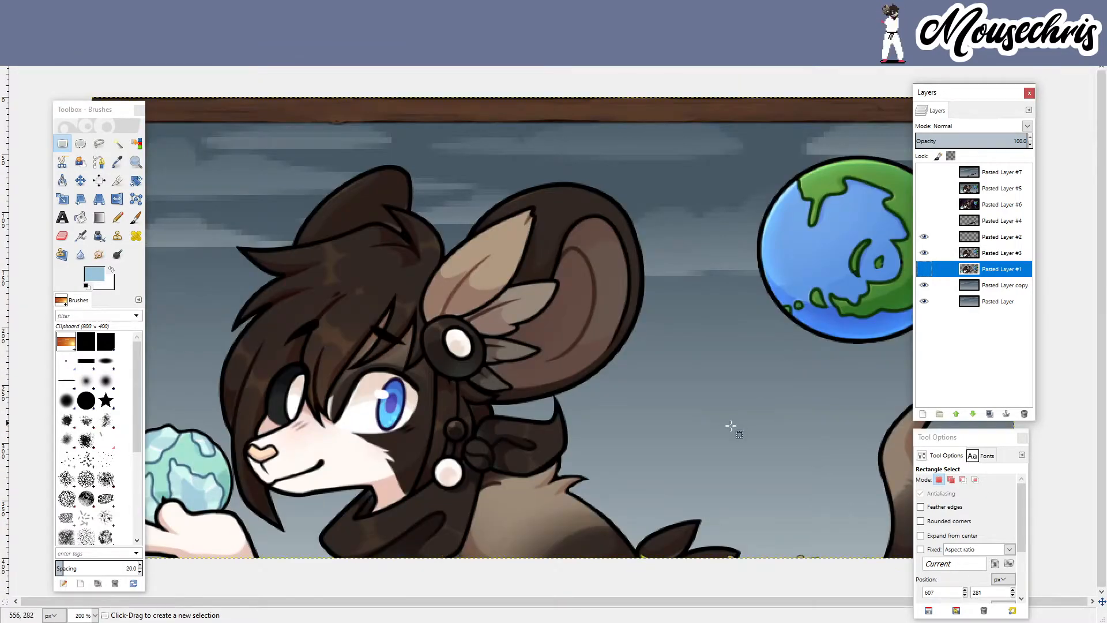
{"action": "left_click", "coordinate": [924, 270]}
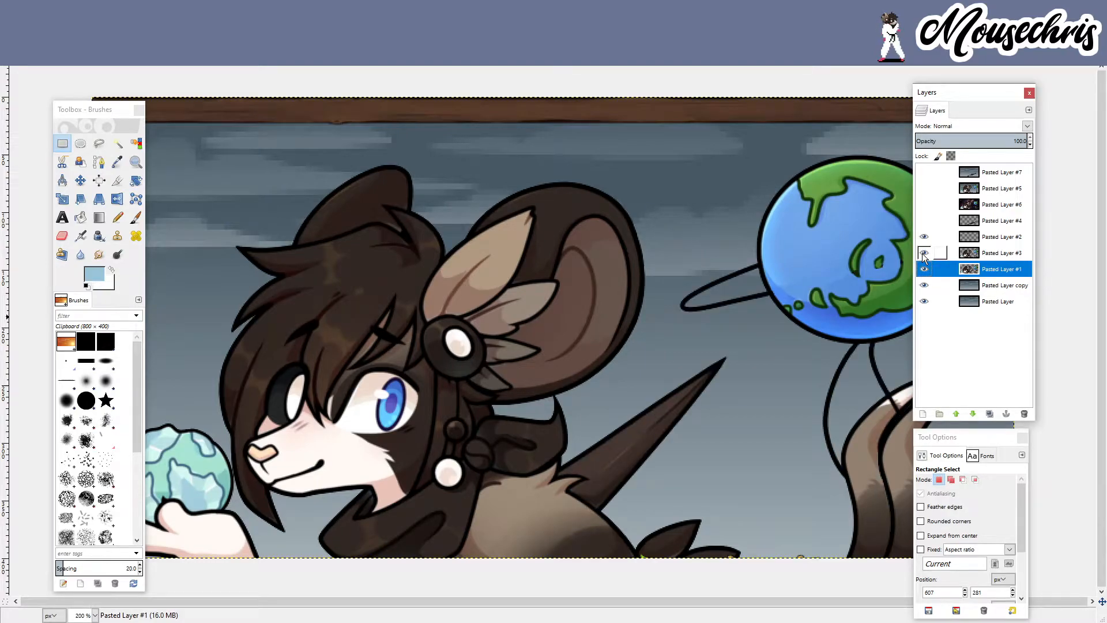
{"action": "left_click", "coordinate": [924, 254]}
{"action": "scroll", "coordinate": [784, 455], "scroll_direction": "up", "scroll_amount": 3, "text": "ctrl"}
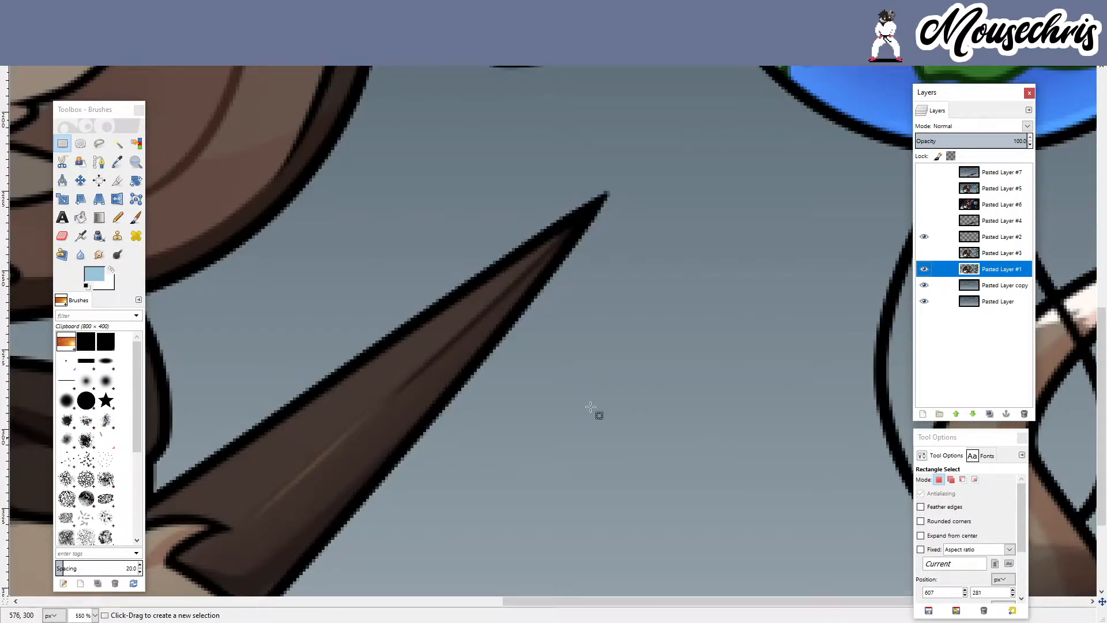
{"action": "scroll", "coordinate": [663, 398], "scroll_direction": "down", "scroll_amount": 3}
{"action": "scroll", "coordinate": [447, 388], "scroll_direction": "down", "scroll_amount": 1, "text": "ctrl"}
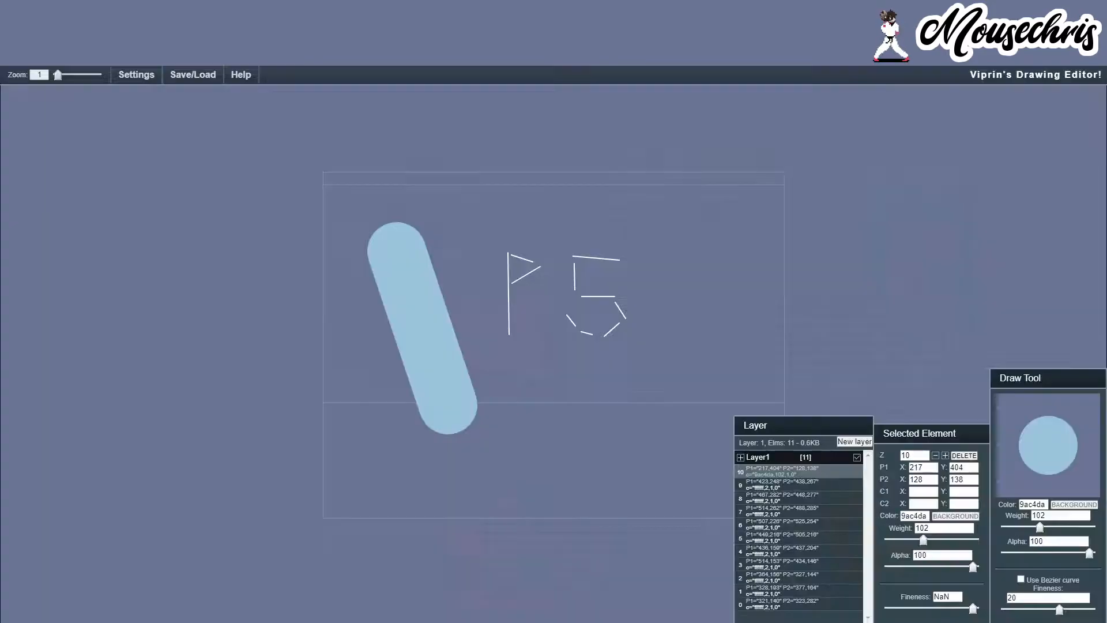
- In Viprin's Drawing Editor, set the draw tool's weight to 5 and draw a diagonal line from about (201, 153) to (296, 77)
{"action": "left_click", "coordinate": [75, 74]}
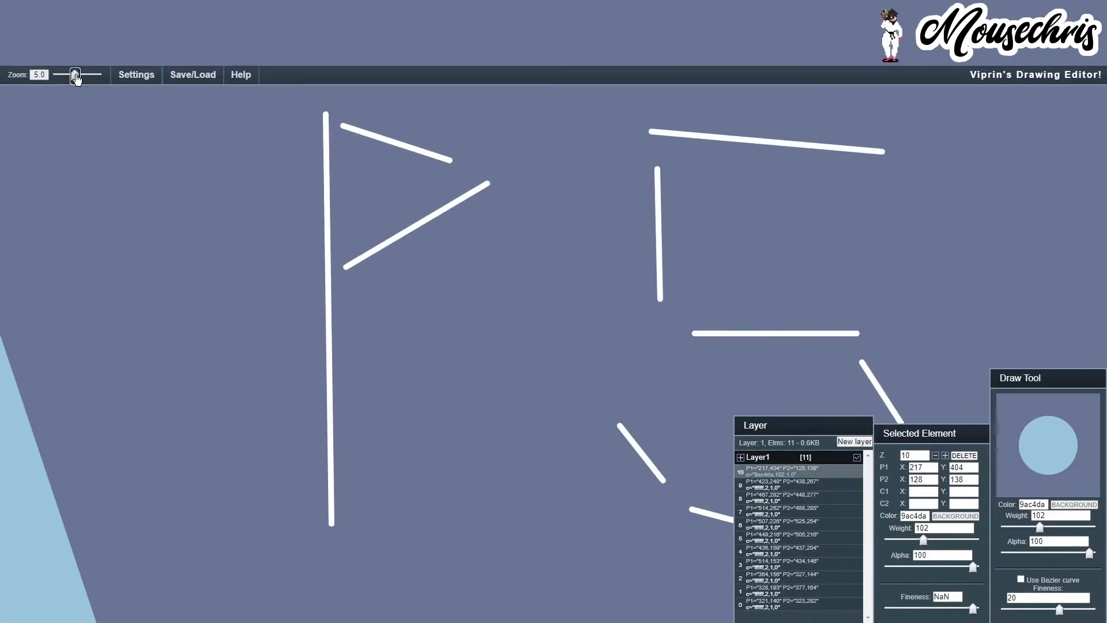
{"action": "left_click_drag", "start_coordinate": [169, 243], "coordinate": [637, 344]}
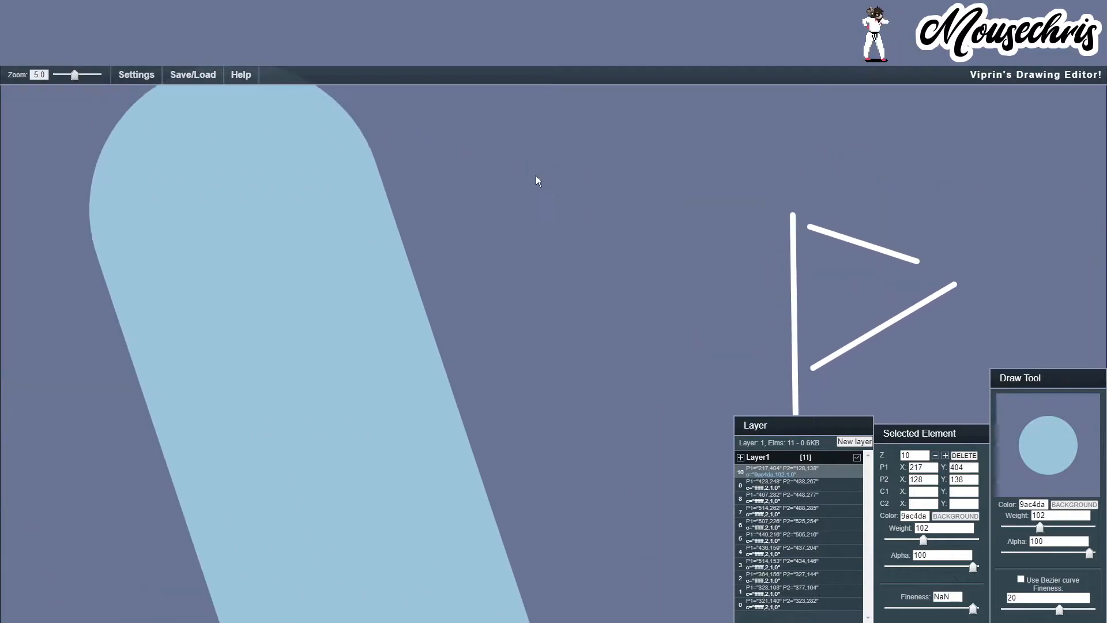
{"action": "left_click_drag", "start_coordinate": [536, 177], "coordinate": [369, 253]}
{"action": "double_click", "coordinate": [1067, 513]}
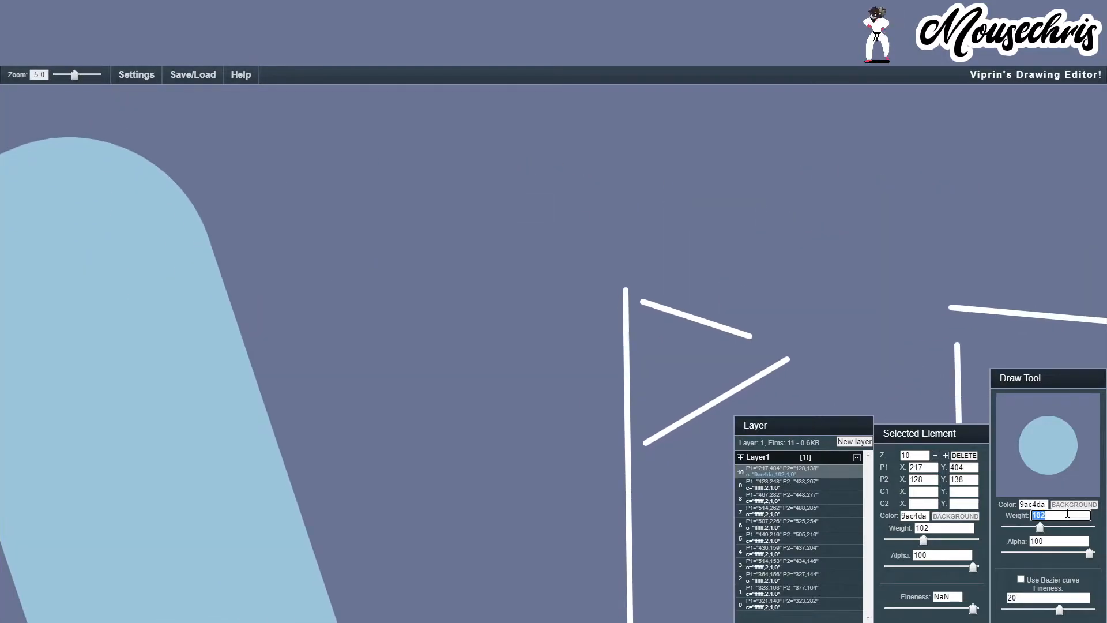
{"action": "type", "text": "5"}
{"action": "key", "text": "Return"}
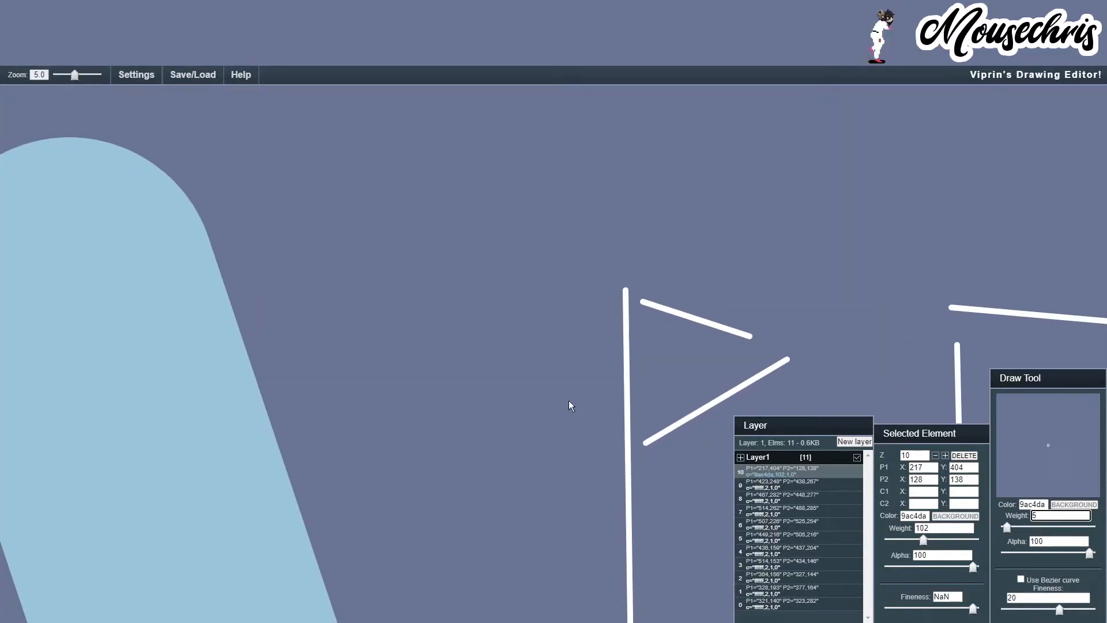
{"action": "mouse_move", "coordinate": [281, 329]}
{"action": "left_mouse_down"}
{"action": "mouse_move", "coordinate": [398, 198]}
{"action": "mouse_move", "coordinate": [539, 94]}
{"action": "mouse_move", "coordinate": [553, 108]}
{"action": "left_mouse_up"}
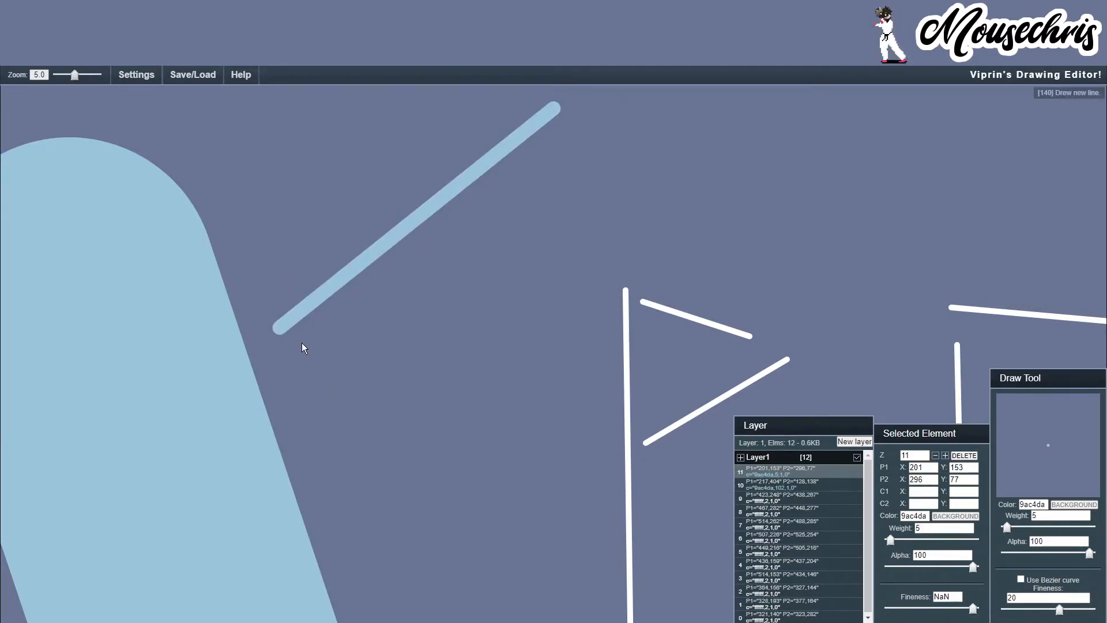
- Switch to Transformice, return to the map editor and reduce the light-blue rectangle's height to a thin strip
{"action": "key", "text": "alt+Tab"}
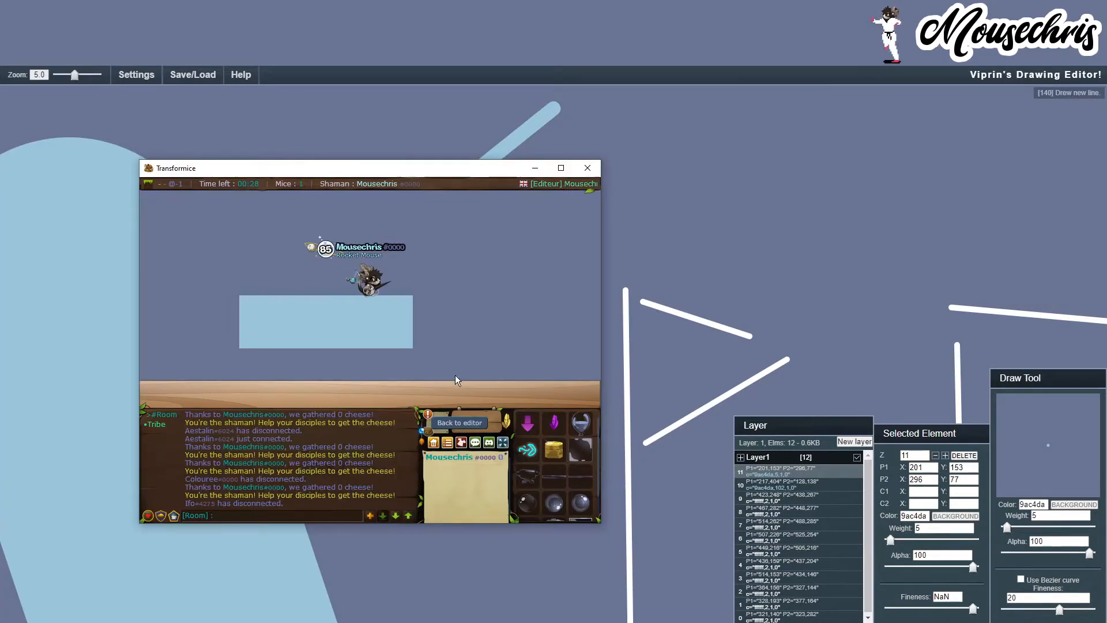
{"action": "left_click", "coordinate": [478, 424]}
{"action": "left_click", "coordinate": [323, 318]}
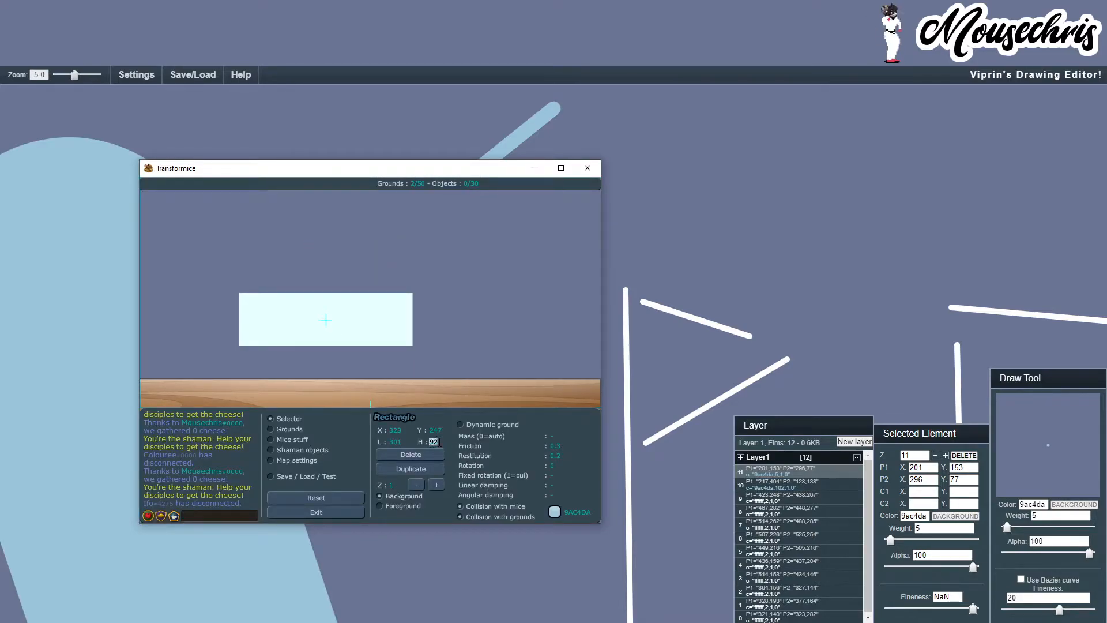
{"action": "type", "text": "2"}
- Start the map's validation test and move the mouse back and forth on the thin light-blue strip
{"action": "left_click", "coordinate": [327, 476]}
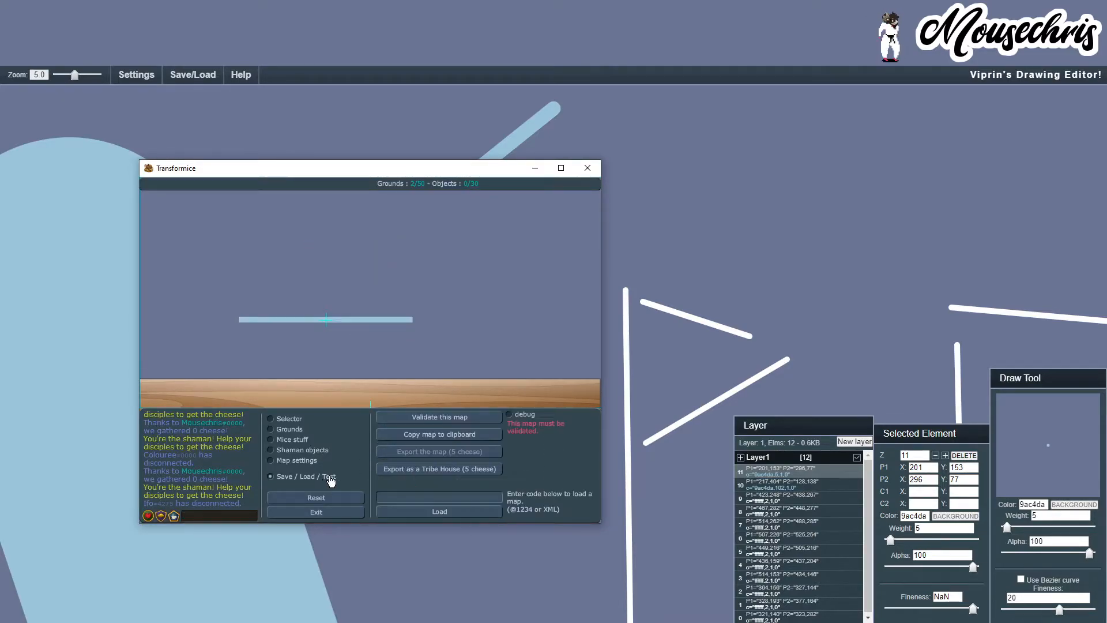
{"action": "left_click", "coordinate": [461, 417]}
{"action": "key", "text": "Right"}
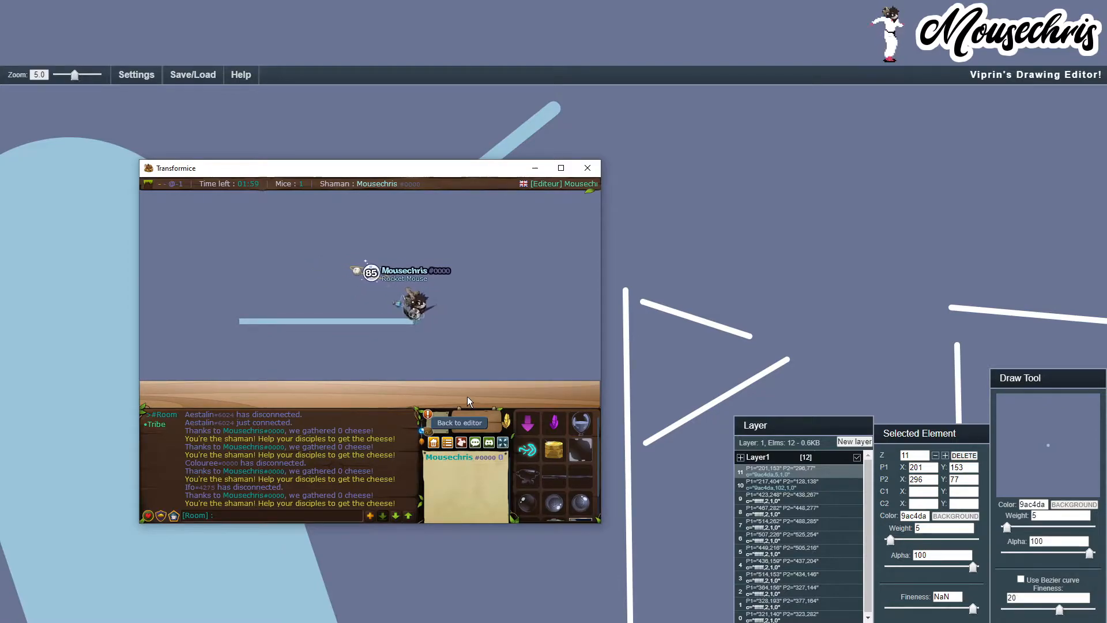
{"action": "key", "text": "Left"}
{"action": "key", "text": "Up"}
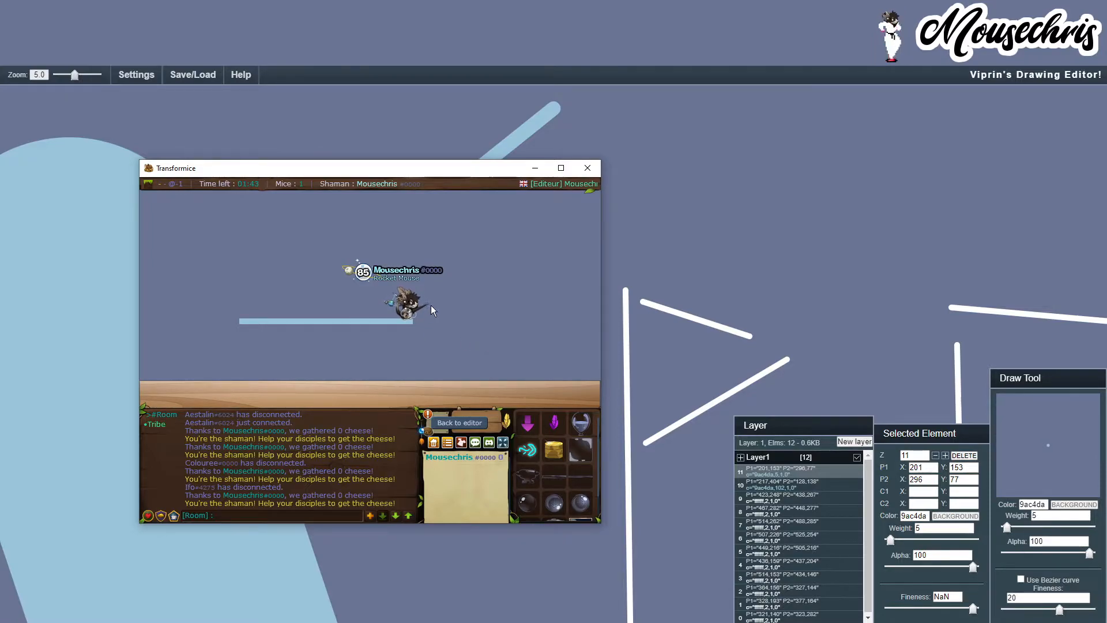
- Continue testing the thin light-blue strip by moving and jumping the mouse around its right end, and return to the map editor
{"action": "key", "text": "Right"}
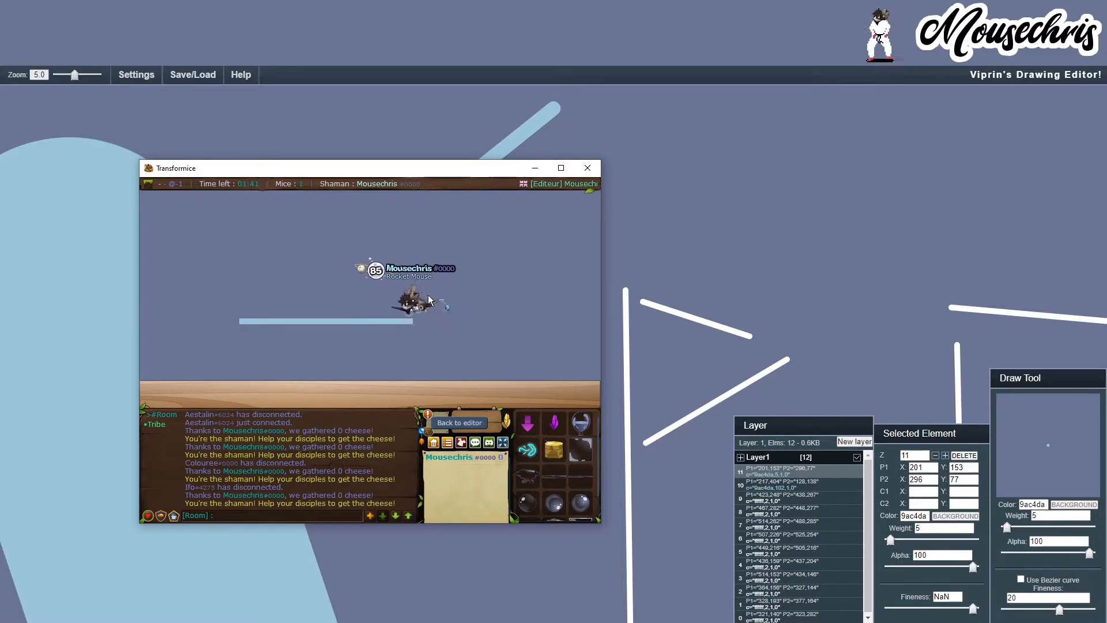
{"action": "key", "text": "Up"}
{"action": "key", "text": "Left"}
{"action": "key", "text": "Right"}
{"action": "key", "text": "Right"}
{"action": "key", "text": "Left"}
{"action": "key", "text": "Right"}
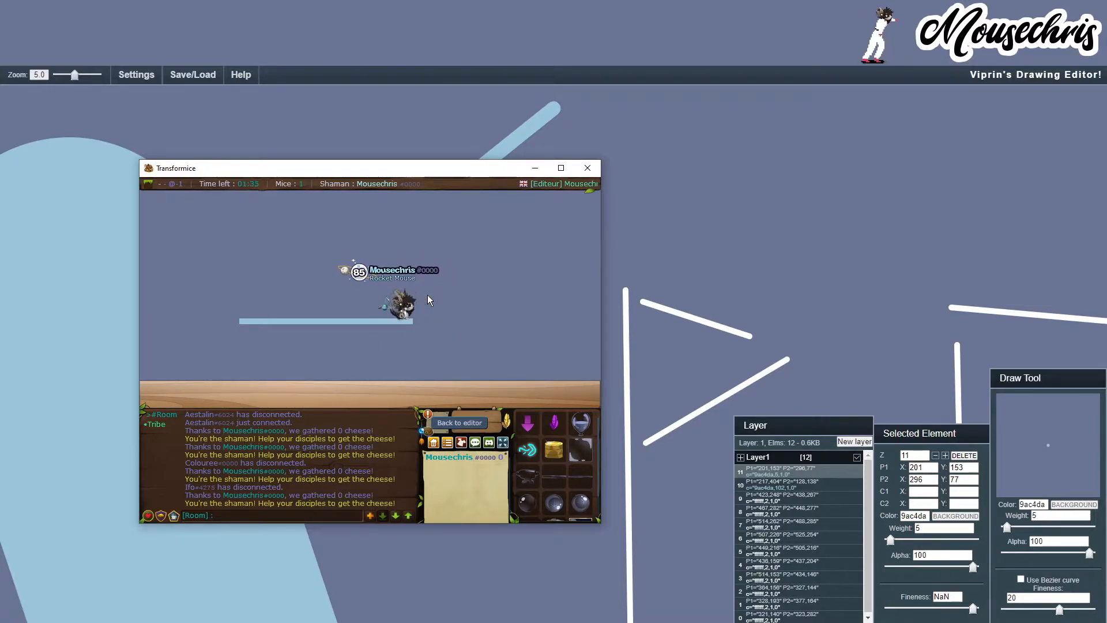
{"action": "left_click", "coordinate": [452, 422]}
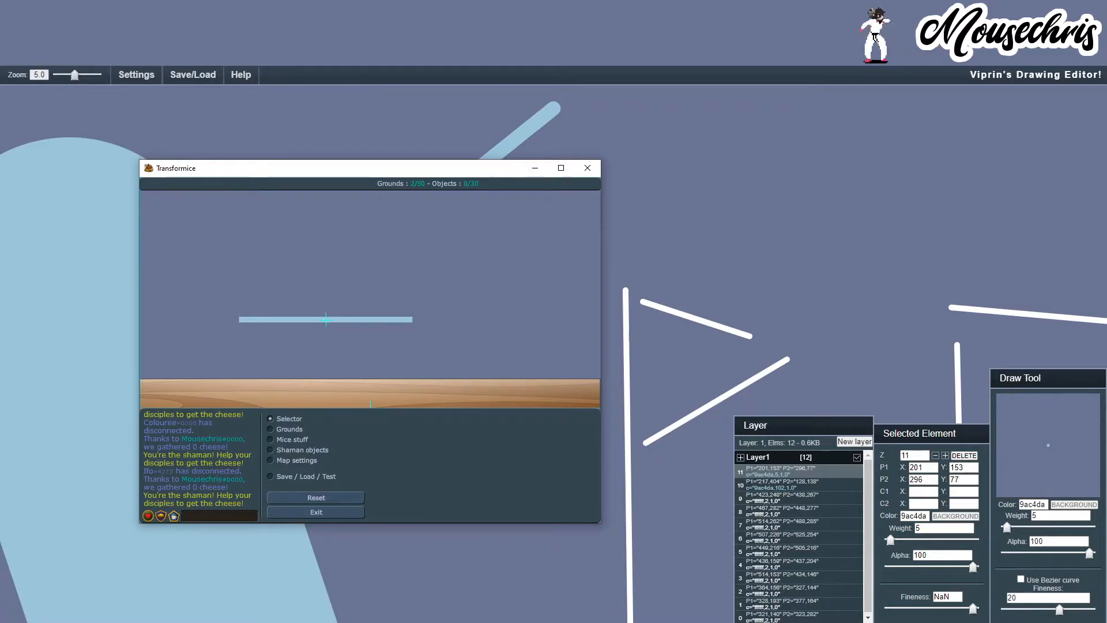
- Return to Viprin's Drawing Editor and thicken the diagonal into a wedge with weight-5 lines from about (207, 160) to (296, 77) and (203, 157) to (266, 103)
{"action": "left_click", "coordinate": [534, 168]}
{"action": "left_click_drag", "start_coordinate": [296, 346], "coordinate": [555, 109]}
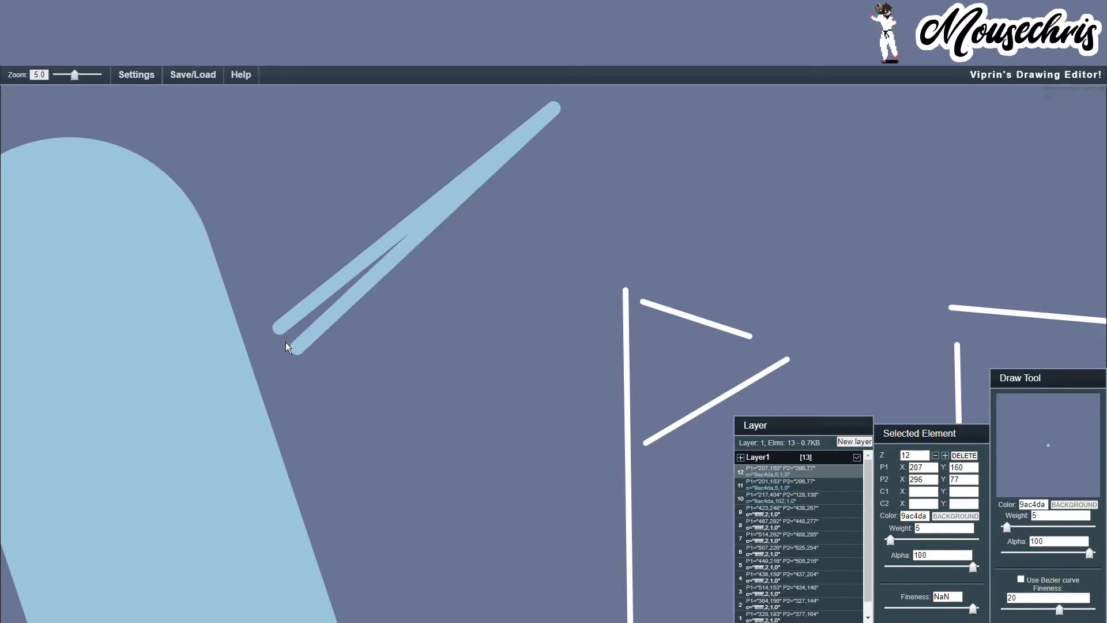
{"action": "mouse_move", "coordinate": [286, 338]}
{"action": "left_mouse_down"}
{"action": "mouse_move", "coordinate": [508, 166]}
{"action": "mouse_move", "coordinate": [465, 185]}
{"action": "left_mouse_up"}
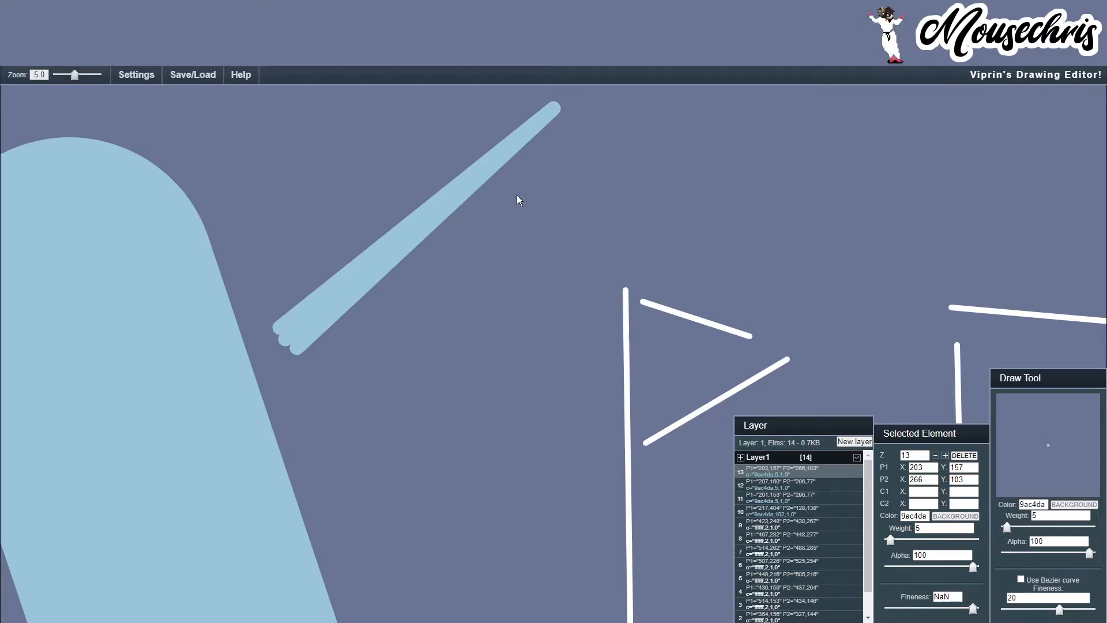
- Replace the weight-5 wedge with two weight-2 lines from about (213, 149) and (219, 154) meeting at about (311, 93)
{"action": "double_click", "coordinate": [1041, 513]}
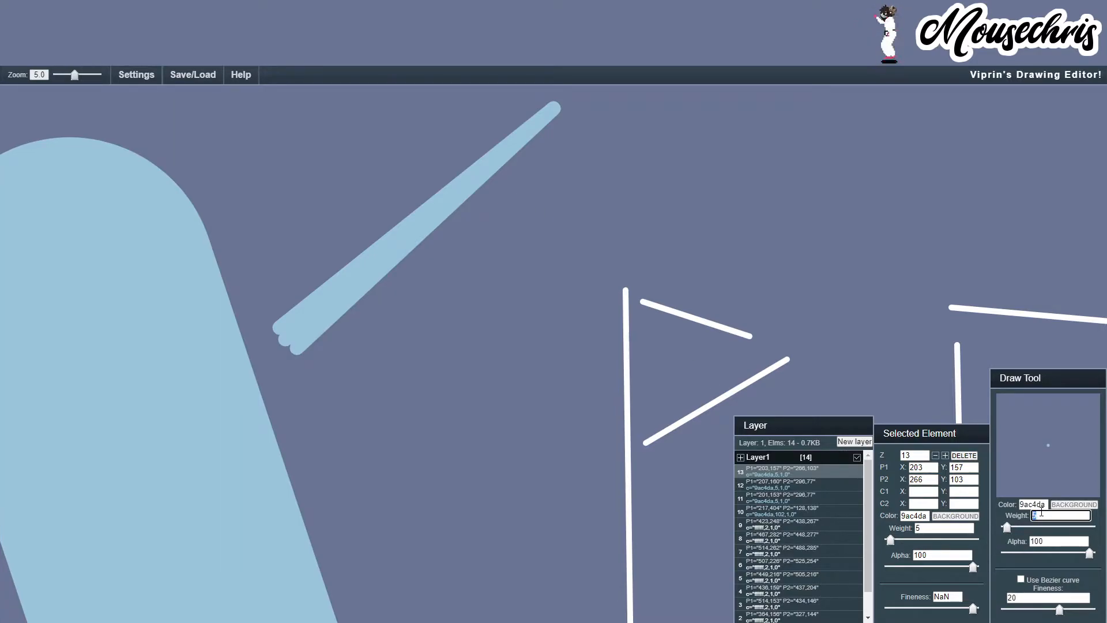
{"action": "type", "text": "2"}
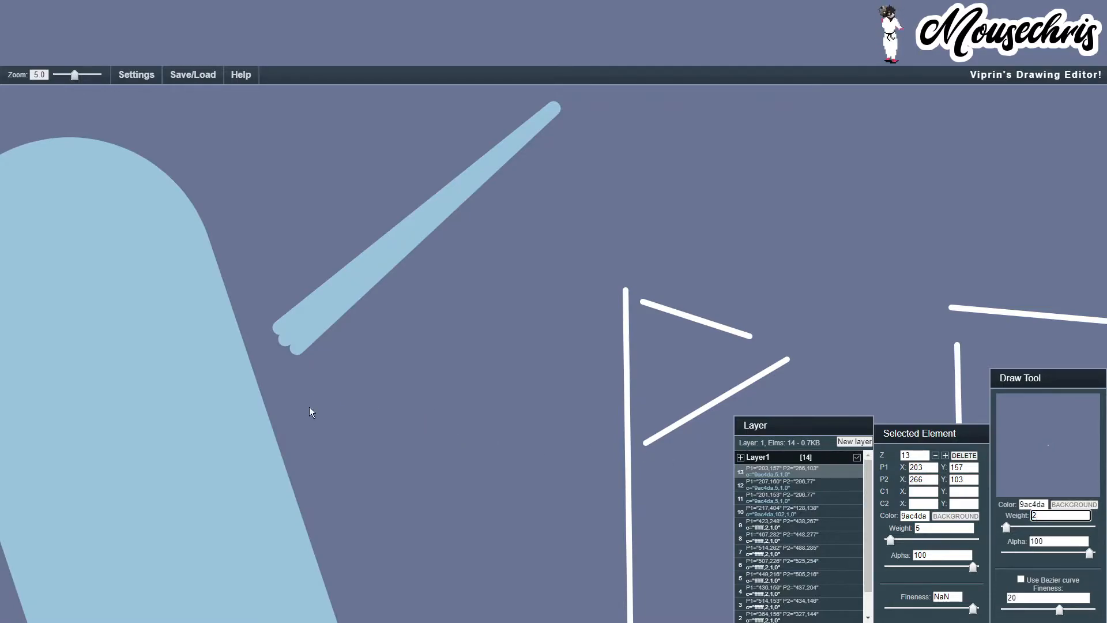
{"action": "left_click_drag", "start_coordinate": [323, 386], "coordinate": [327, 381]}
{"action": "left_click_drag", "start_coordinate": [361, 371], "coordinate": [558, 243]}
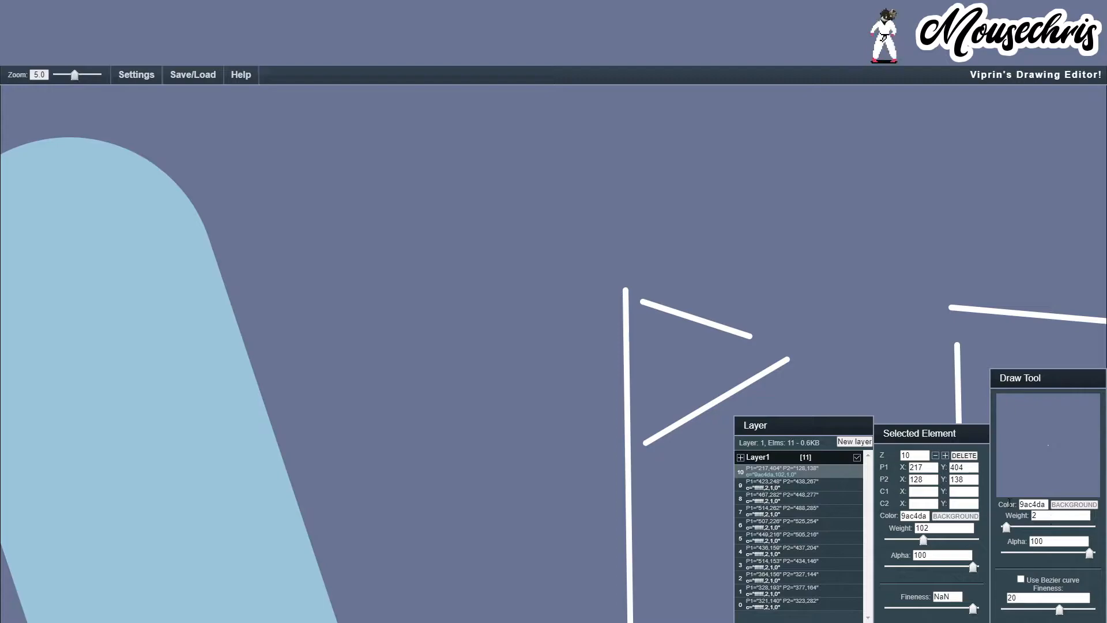
{"action": "left_click_drag", "start_coordinate": [316, 316], "coordinate": [596, 155]}
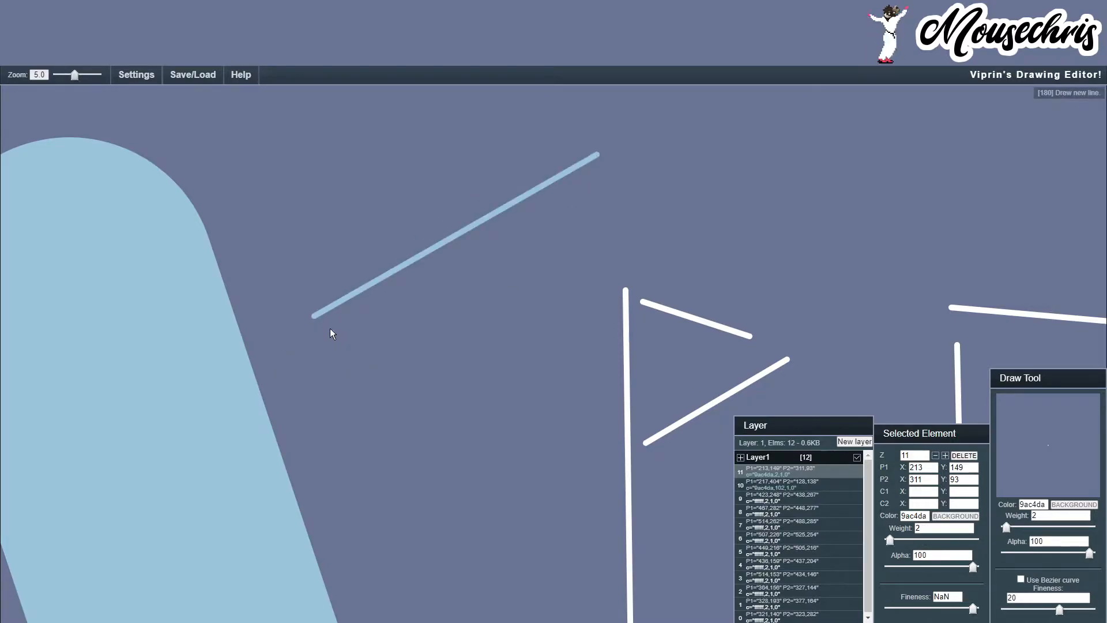
{"action": "mouse_move", "coordinate": [331, 330]}
{"action": "left_mouse_down"}
{"action": "mouse_move", "coordinate": [390, 280]}
{"action": "mouse_move", "coordinate": [591, 182]}
{"action": "mouse_move", "coordinate": [596, 157]}
{"action": "left_mouse_up"}
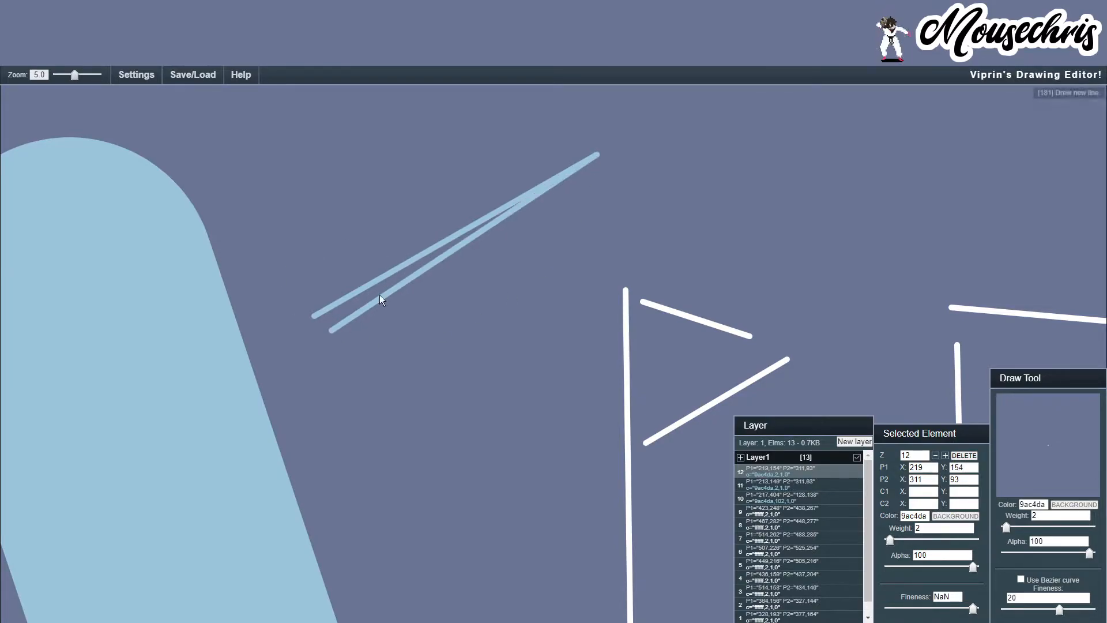
- Set the draw tool's weight to 3 and draw a filler line between the two lines, from about (215, 150) to (286, 108)
{"action": "double_click", "coordinate": [1042, 515]}
{"action": "type", "text": "3"}
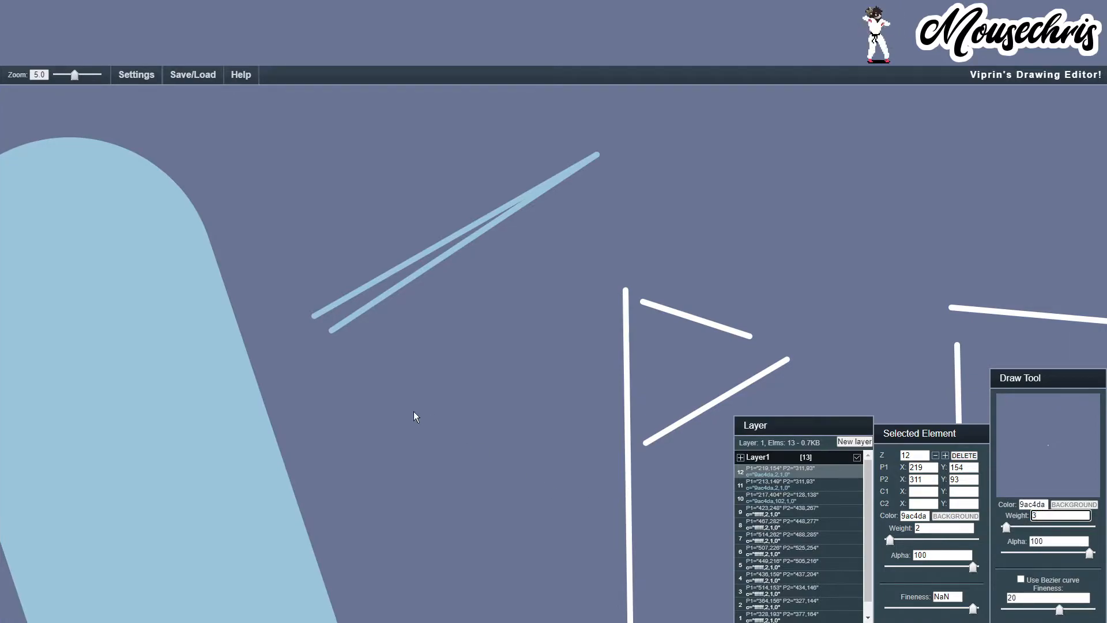
{"action": "mouse_move", "coordinate": [320, 322]}
{"action": "left_mouse_down"}
{"action": "mouse_move", "coordinate": [529, 209]}
{"action": "mouse_move", "coordinate": [525, 197]}
{"action": "left_mouse_up"}
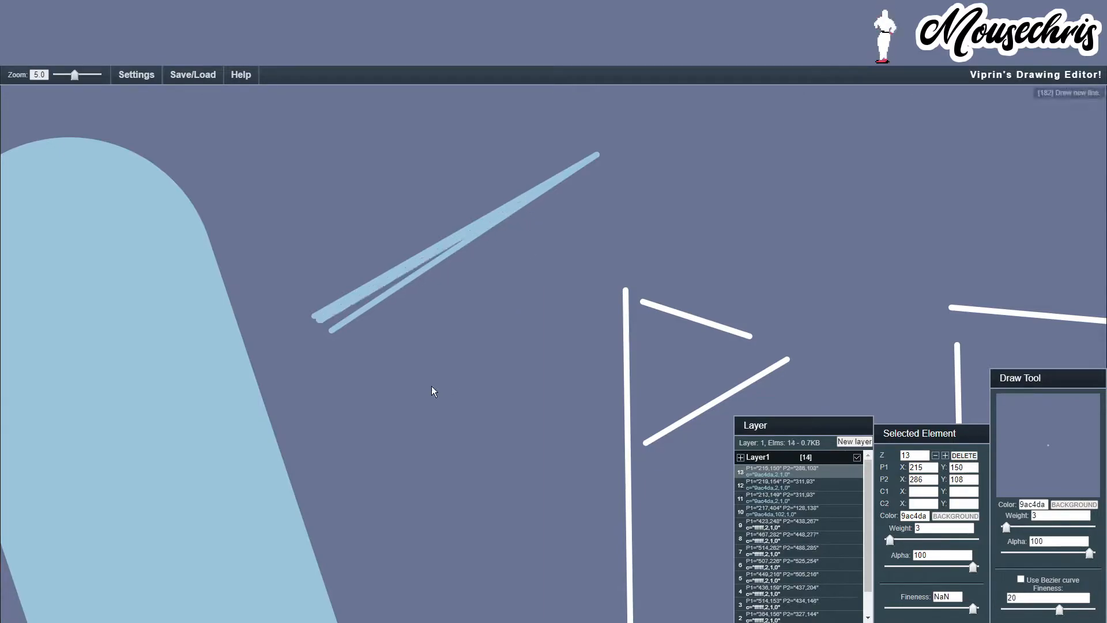
- Try a weight of 4 on the selected filler line and set its weight back to 3
{"action": "double_click", "coordinate": [925, 528]}
{"action": "type", "text": "4"}
{"action": "key", "text": "Return"}
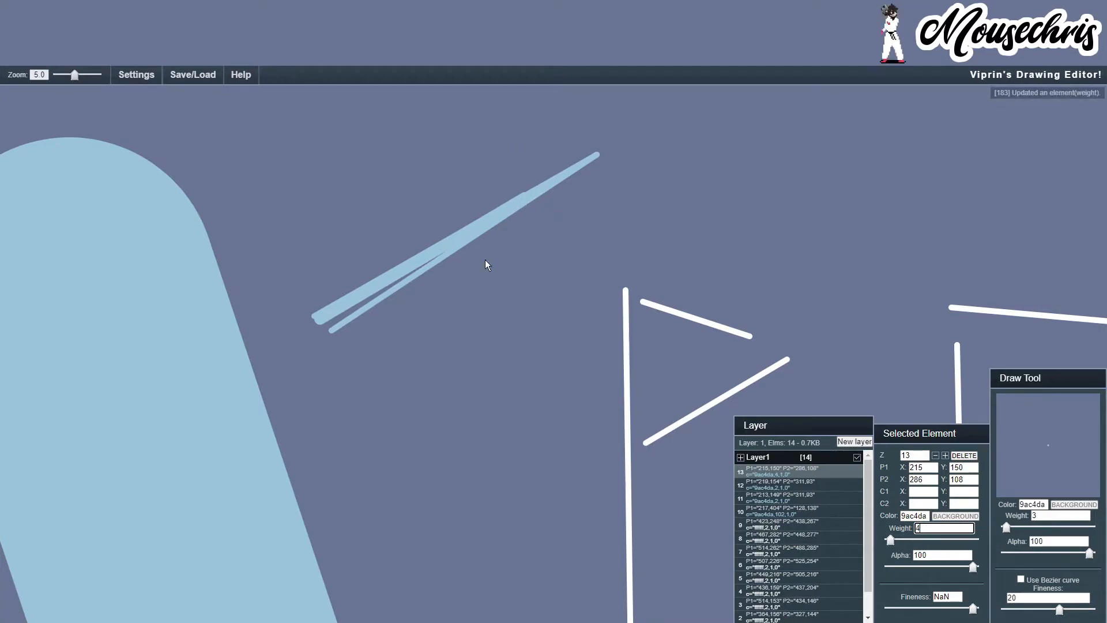
{"action": "key", "text": "BackSpace"}
{"action": "type", "text": "3"}
{"action": "key", "text": "Return"}
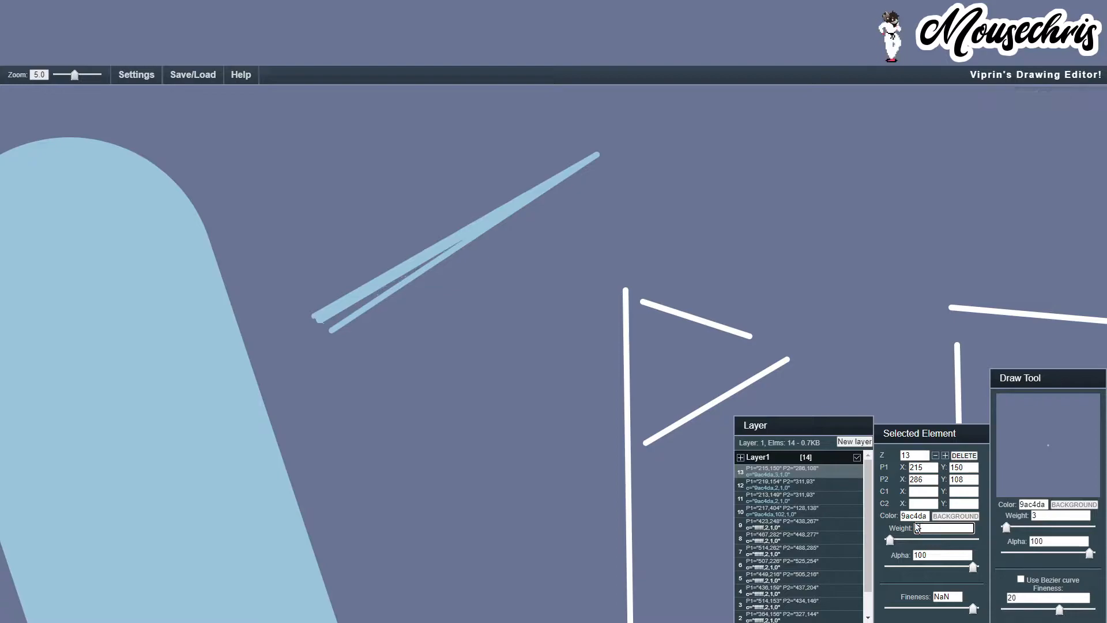
- Fill the remaining gap in the wedge with weight-3 lines from about (217, 152) to (267, 121) and (218, 153) to (243, 136)
{"action": "left_click_drag", "start_coordinate": [327, 326], "coordinate": [471, 234]}
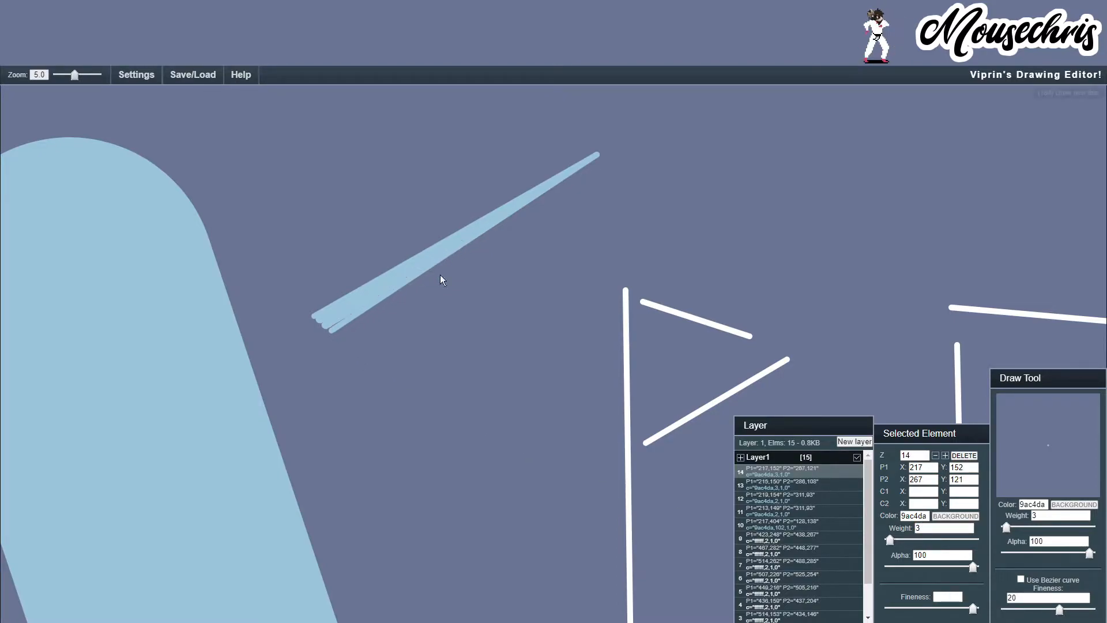
{"action": "left_click_drag", "start_coordinate": [330, 328], "coordinate": [402, 280]}
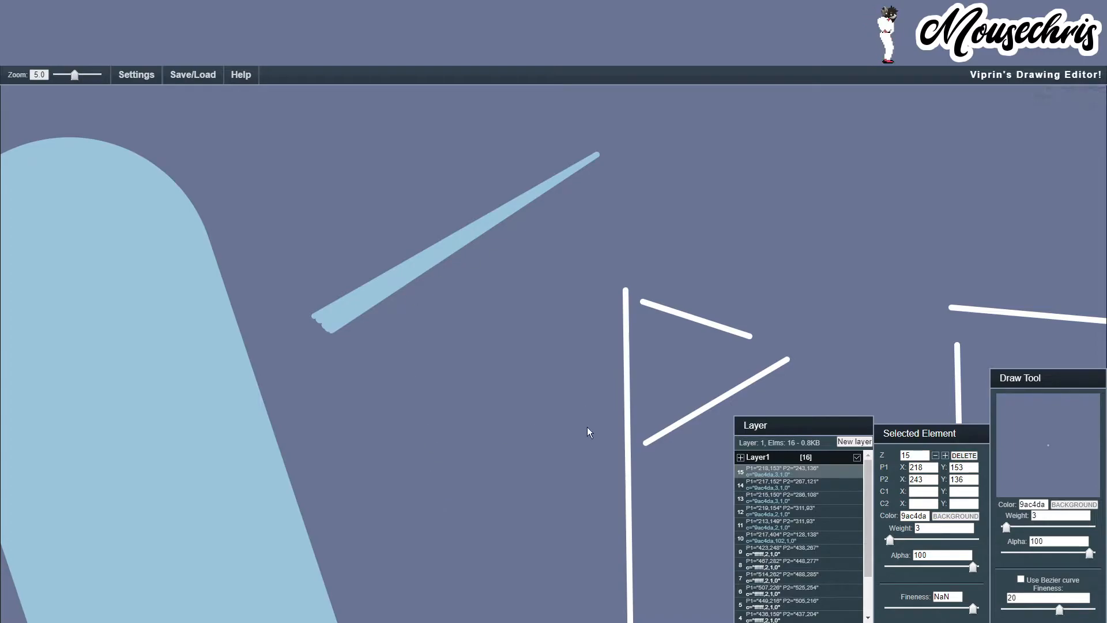
- Switch to GIMP, hide Pasted Layer #1, and show Pasted Layer #3 and Pasted Layer #4
{"action": "mouse_move", "coordinate": [435, 589]}
{"action": "left_click", "coordinate": [369, 585]}
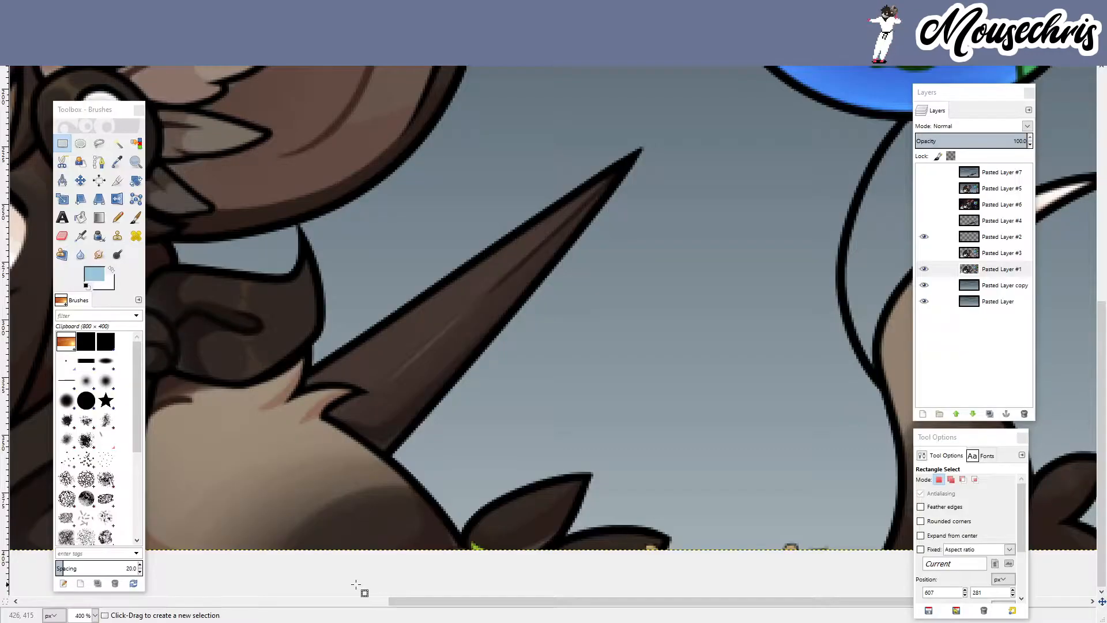
{"action": "scroll", "coordinate": [659, 377], "scroll_direction": "down", "scroll_amount": 2, "text": "ctrl"}
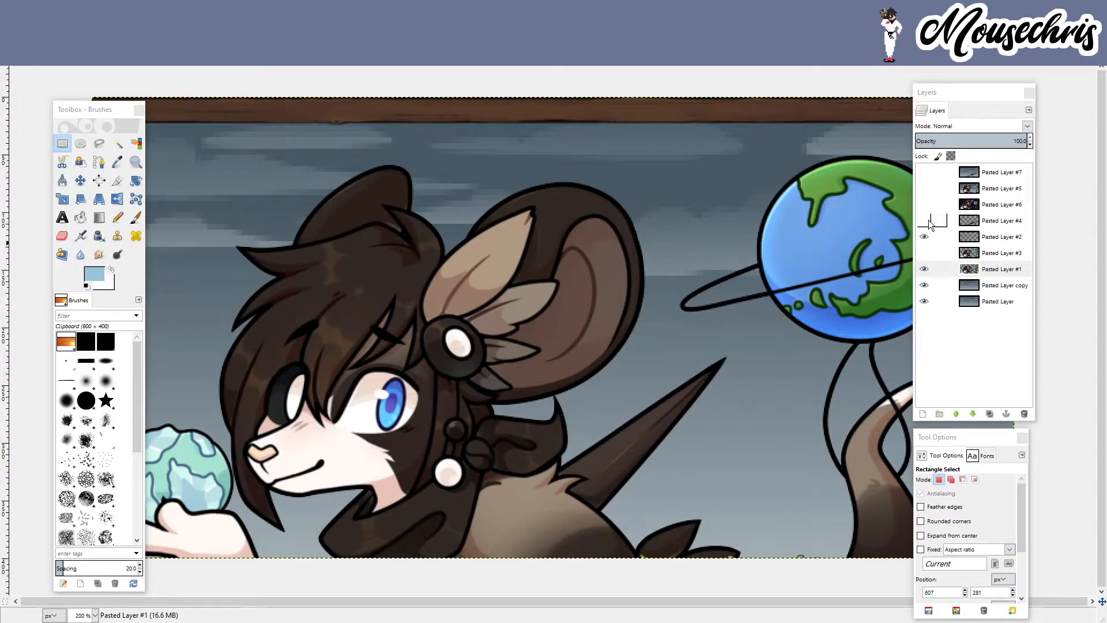
{"action": "left_click", "coordinate": [925, 254]}
{"action": "left_click", "coordinate": [925, 267]}
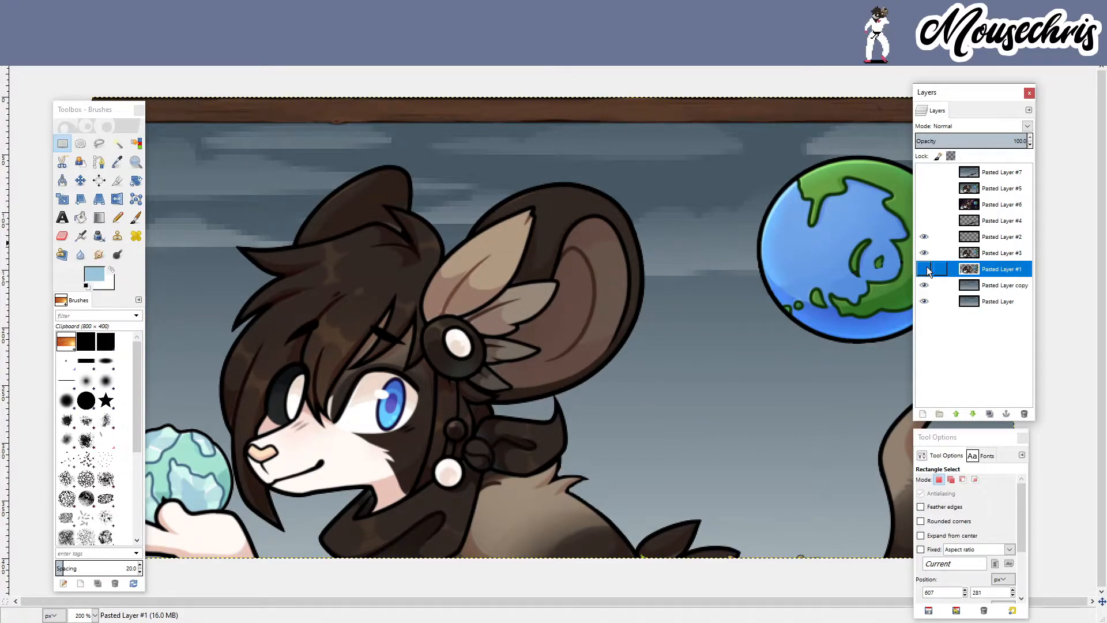
{"action": "left_click", "coordinate": [922, 220]}
{"action": "left_click", "coordinate": [922, 221]}
{"action": "left_click", "coordinate": [922, 222]}
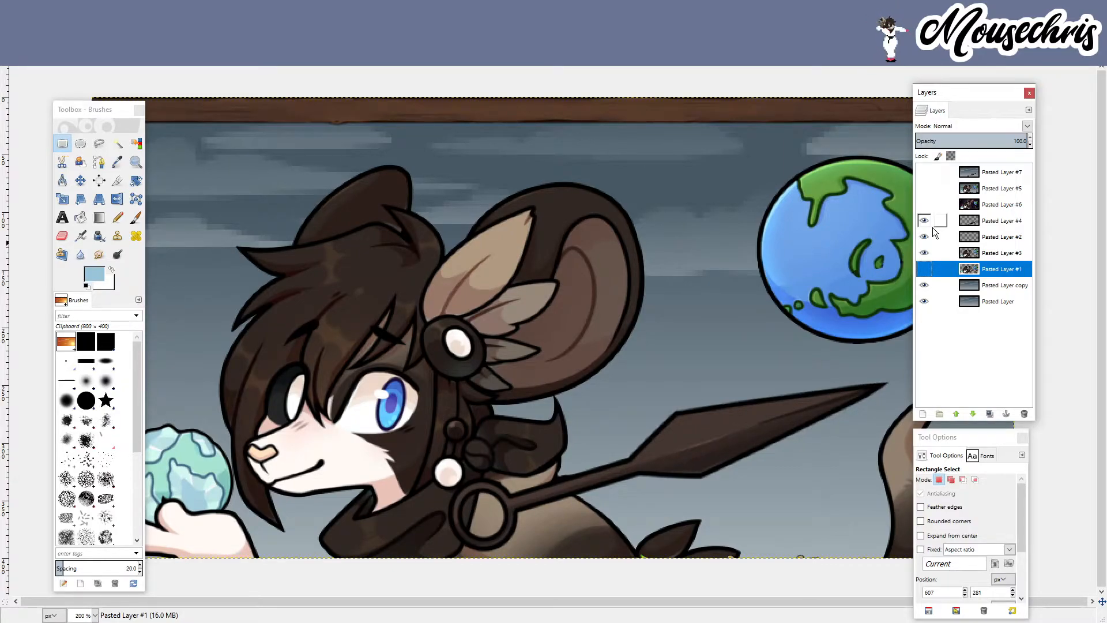
- Try moving the dark spear down and slightly left over the artwork with the Move tool, and undo the move
{"action": "left_click", "coordinate": [80, 181]}
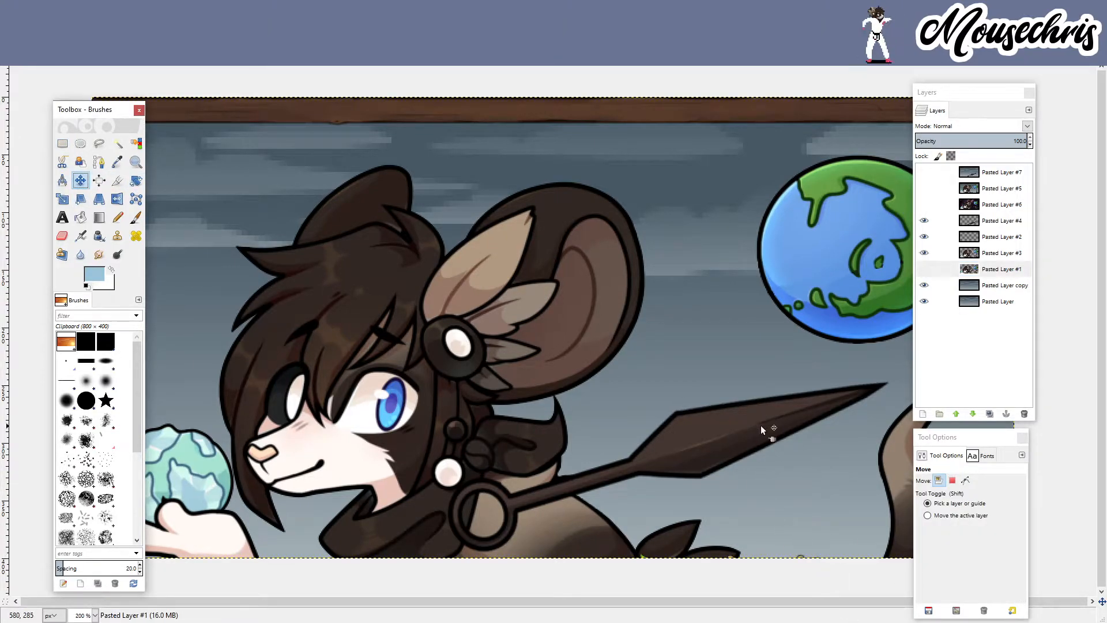
{"action": "left_click_drag", "start_coordinate": [759, 425], "coordinate": [713, 502]}
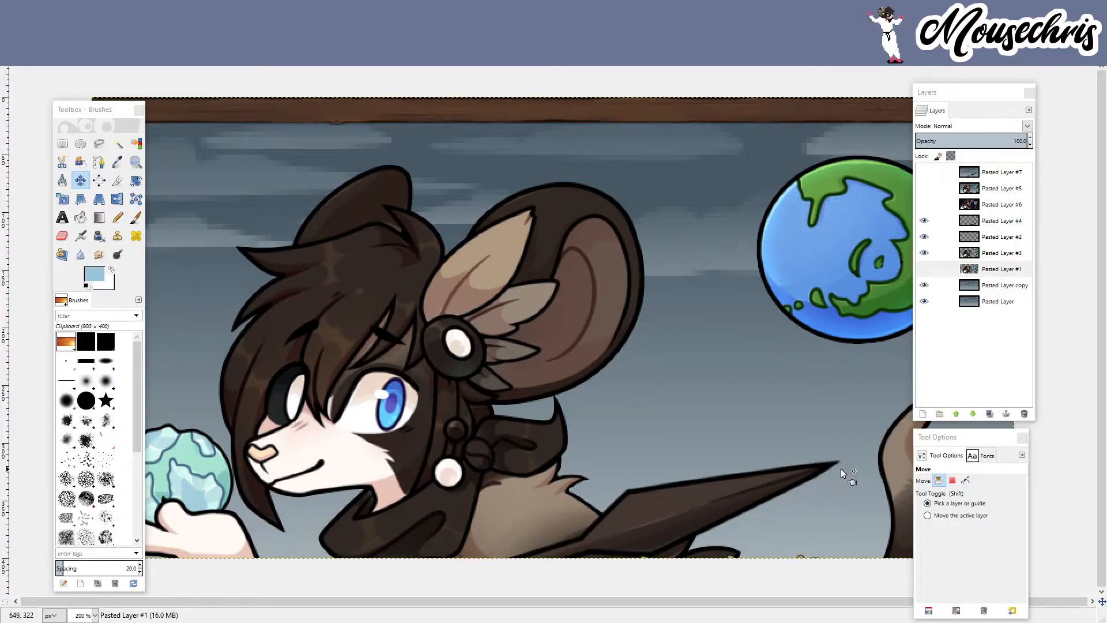
{"action": "key", "text": "ctrl"}
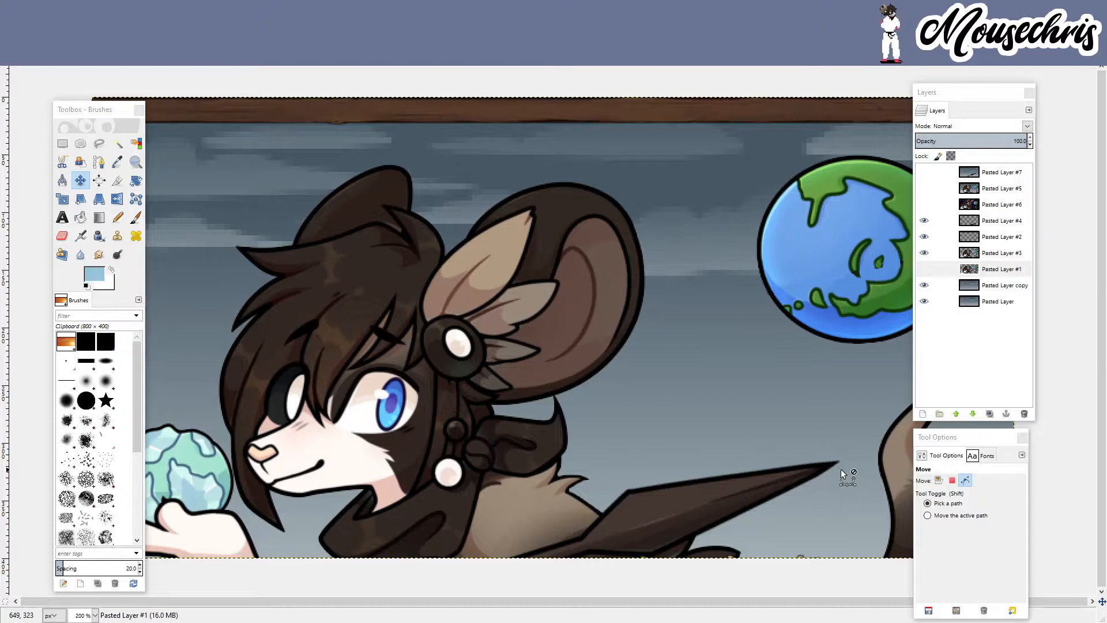
{"action": "key", "text": "ctrl+z"}
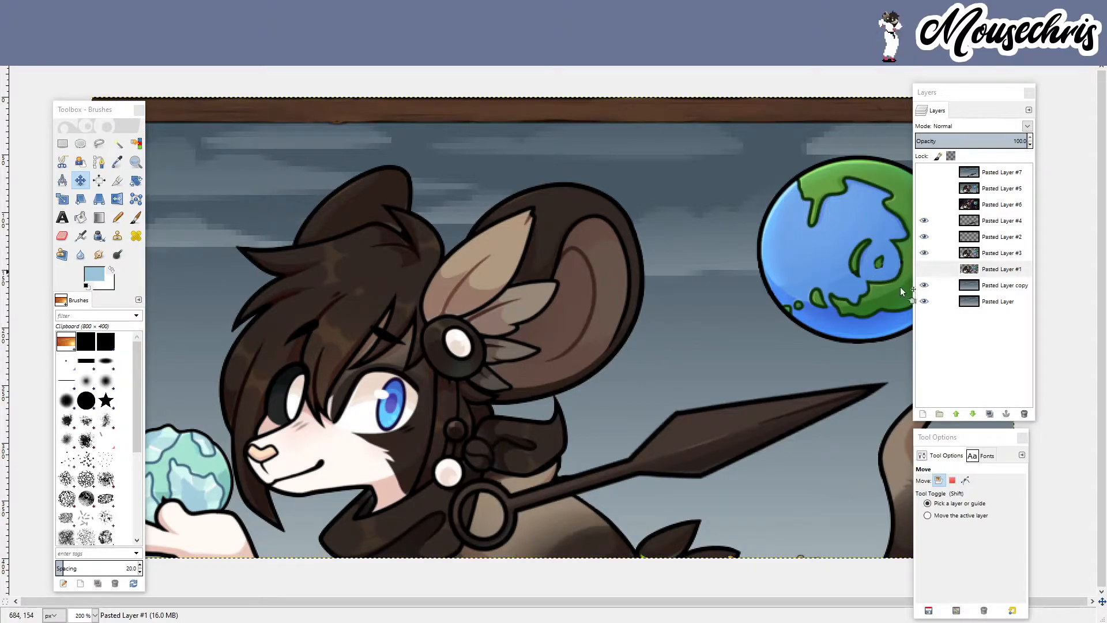
- Make Pasted Layer #4 the active layer, show Pasted Layer #1 and hide Pasted Layer #3
{"action": "left_click", "coordinate": [994, 221]}
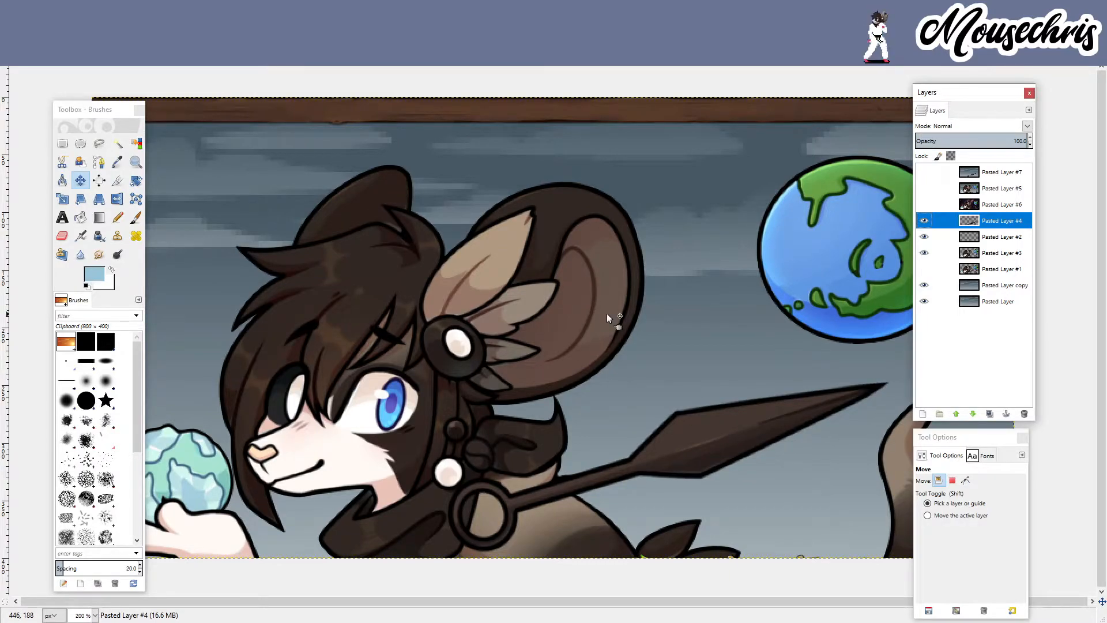
{"action": "left_click", "coordinate": [924, 270]}
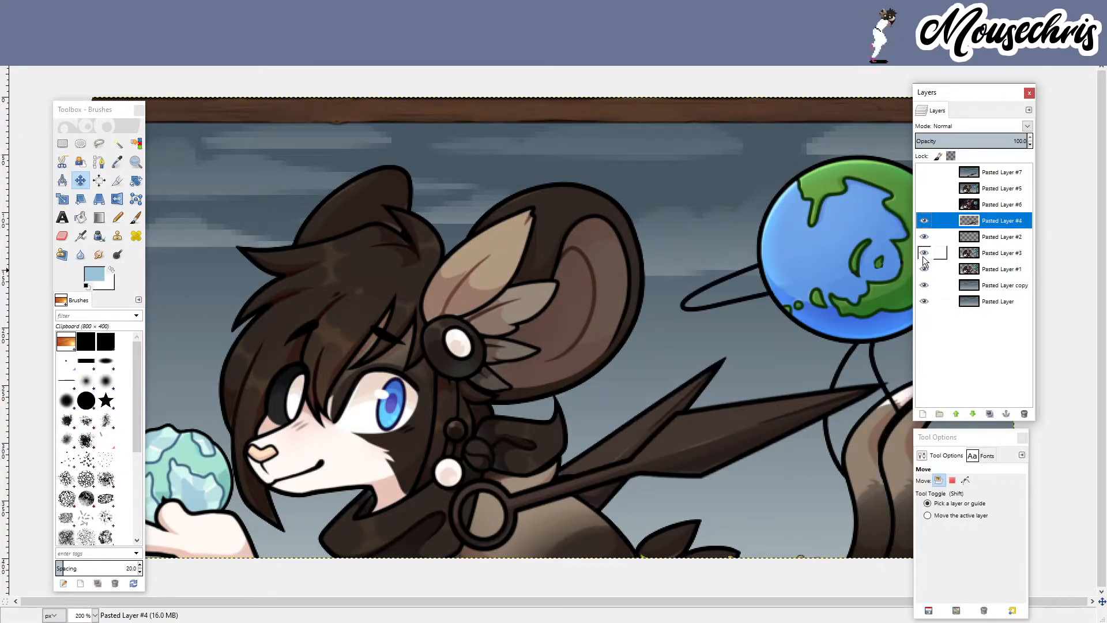
{"action": "left_click", "coordinate": [923, 256]}
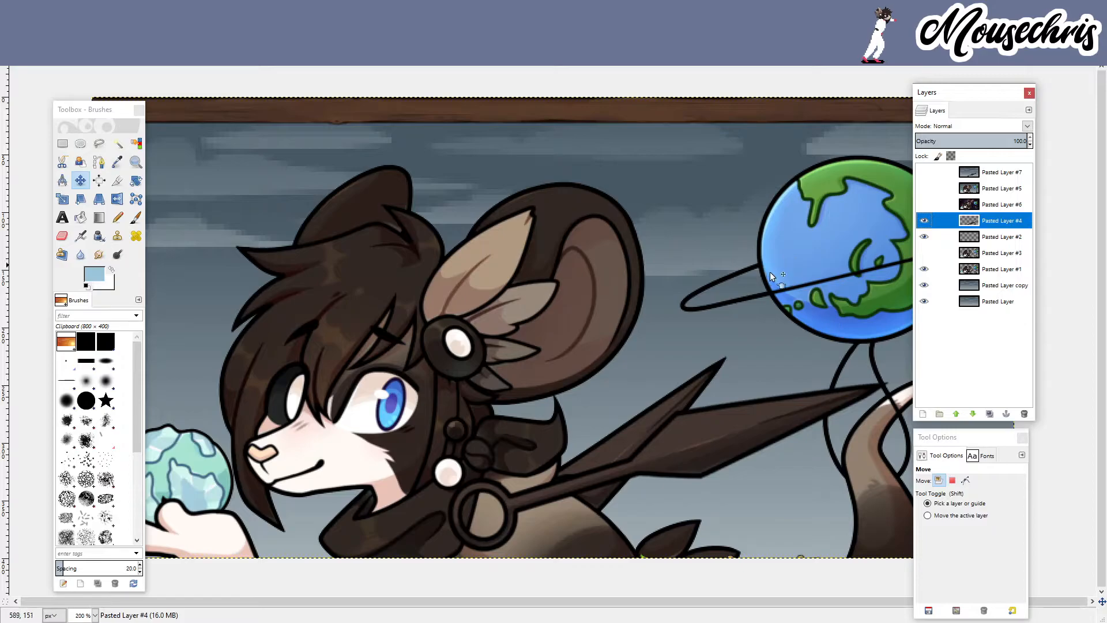
- Examine the overlapping dark spikes, the globe's legs and the thin black ring line around the globe up close
{"action": "key", "text": "minus"}
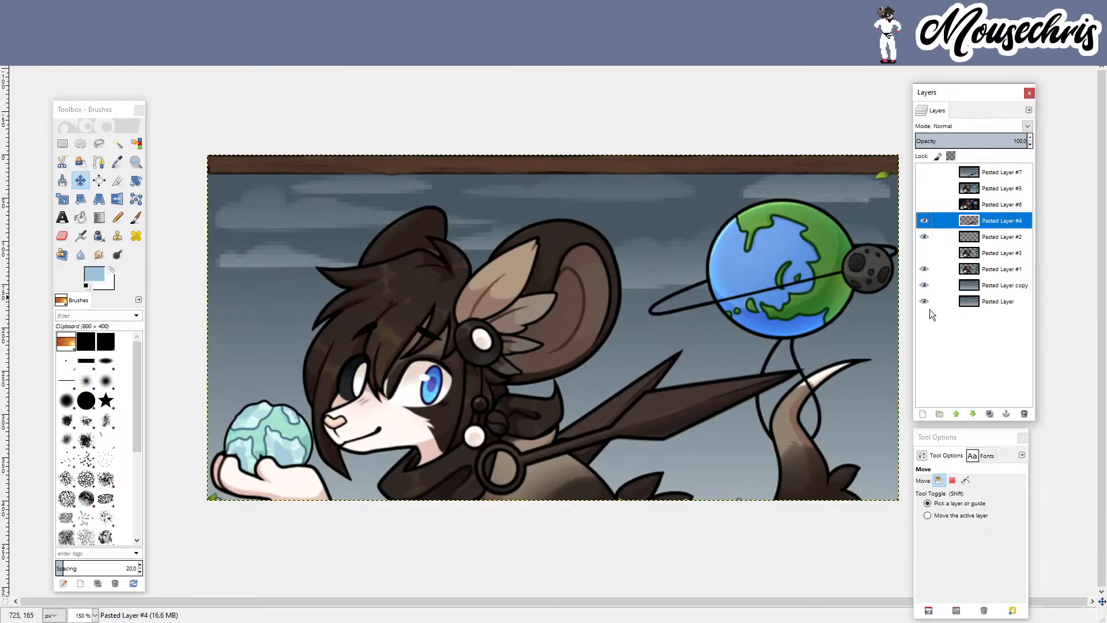
{"action": "scroll", "coordinate": [894, 260], "scroll_direction": "up", "scroll_amount": 5}
{"action": "scroll", "coordinate": [515, 379], "scroll_direction": "down", "scroll_amount": 3}
{"action": "scroll", "coordinate": [577, 379], "scroll_direction": "down", "scroll_amount": 1}
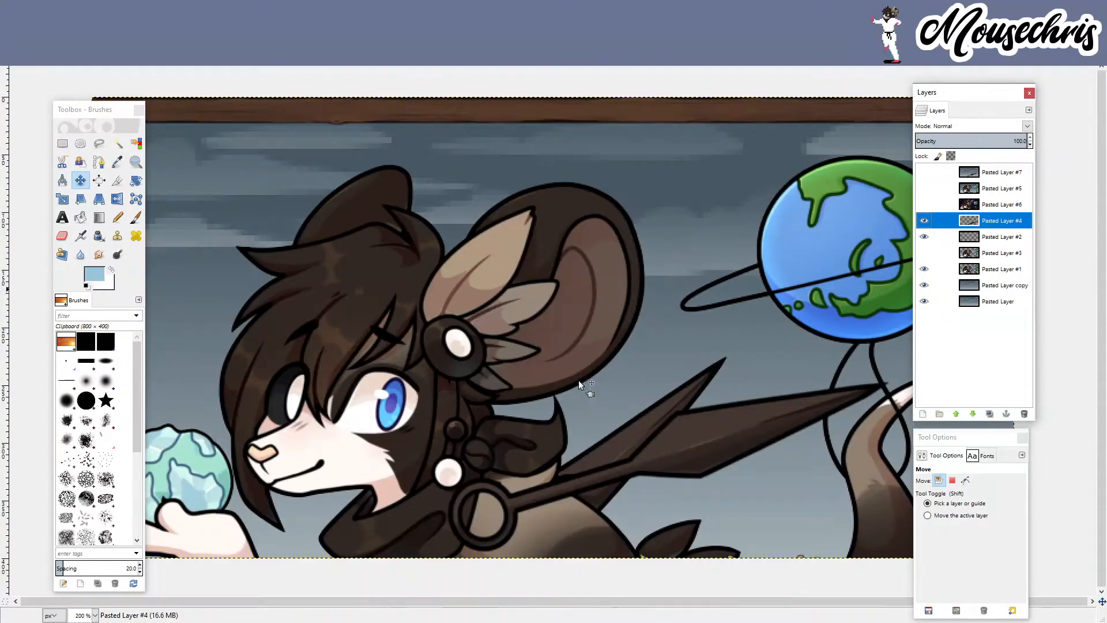
{"action": "scroll", "coordinate": [871, 436], "scroll_direction": "up", "scroll_amount": 2}
{"action": "scroll", "coordinate": [745, 472], "scroll_direction": "up", "scroll_amount": 1}
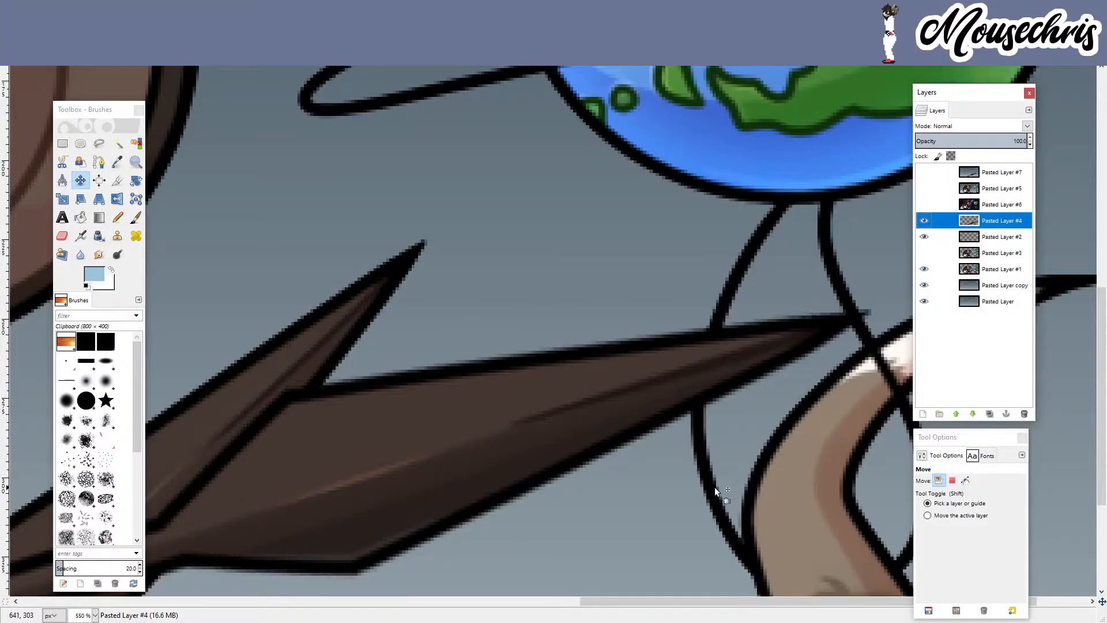
{"action": "scroll", "coordinate": [714, 487], "scroll_direction": "down", "scroll_amount": 2}
{"action": "scroll", "coordinate": [807, 234], "scroll_direction": "up", "scroll_amount": 2}
{"action": "scroll", "coordinate": [780, 295], "scroll_direction": "down", "scroll_amount": 2}
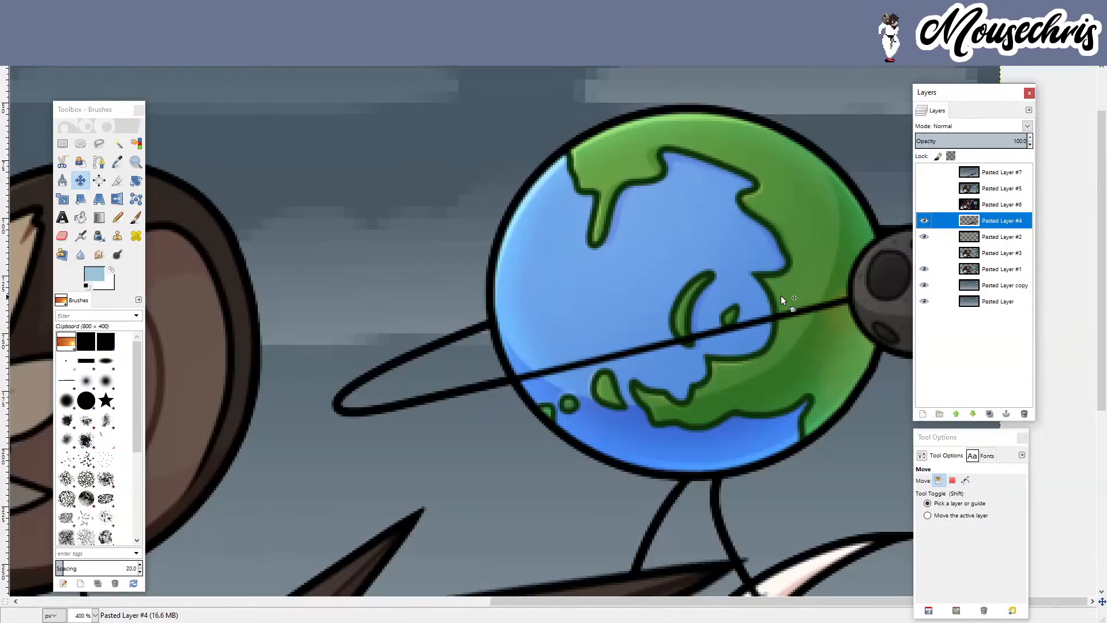
{"action": "scroll", "coordinate": [770, 325], "scroll_direction": "up", "scroll_amount": 2}
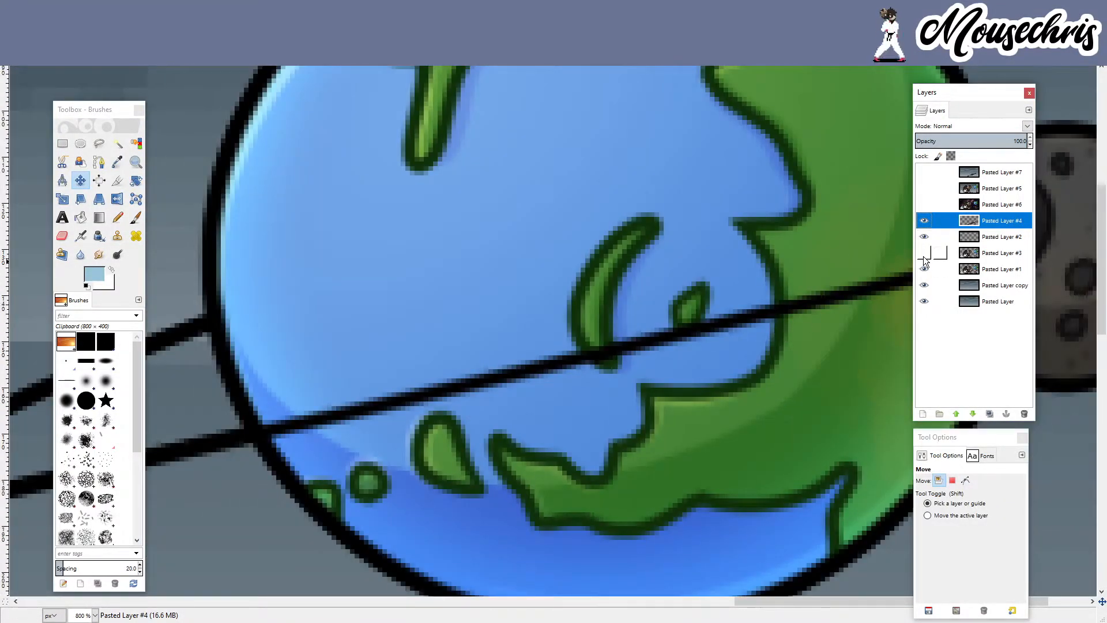
{"action": "scroll", "coordinate": [547, 360], "scroll_direction": "down", "scroll_amount": 2}
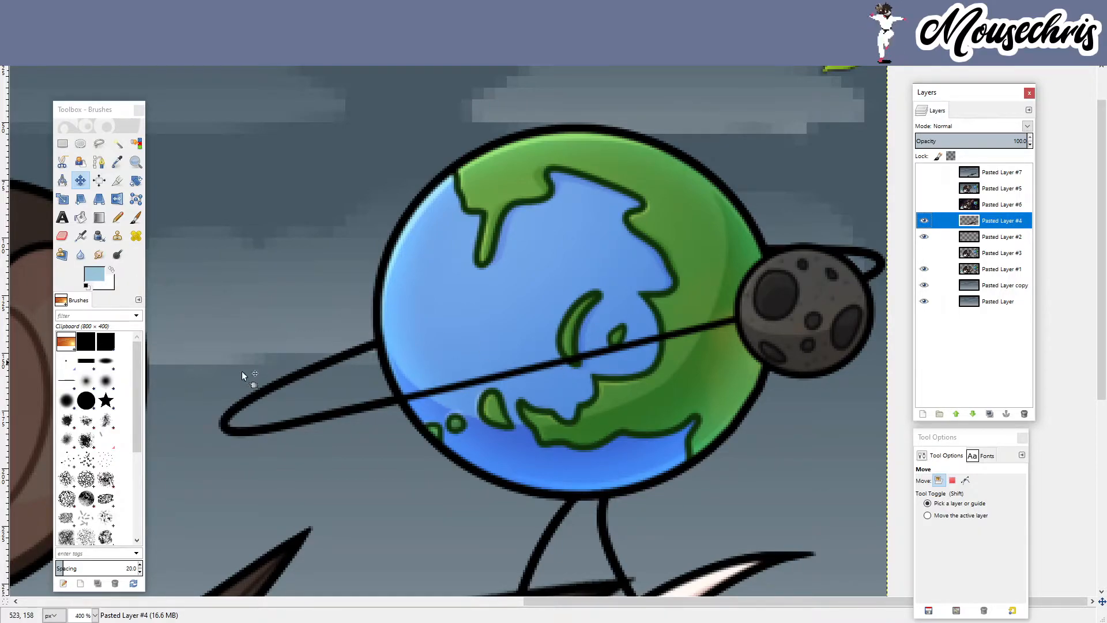
{"action": "scroll", "coordinate": [309, 463], "scroll_direction": "up", "scroll_amount": 6}
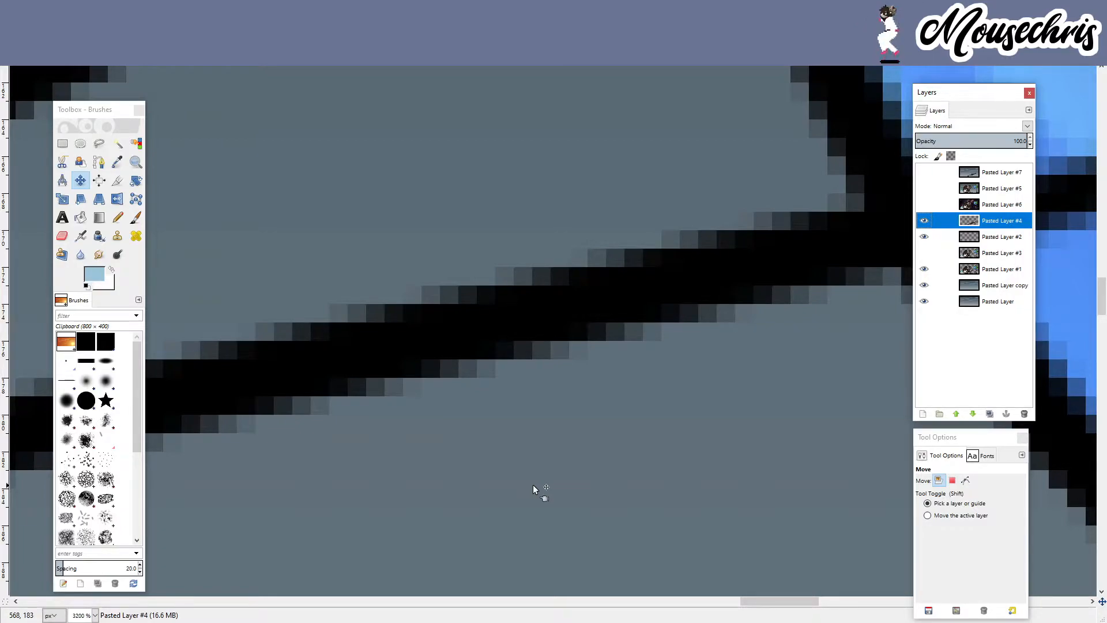
{"action": "scroll", "coordinate": [339, 413], "scroll_direction": "down", "scroll_amount": 8}
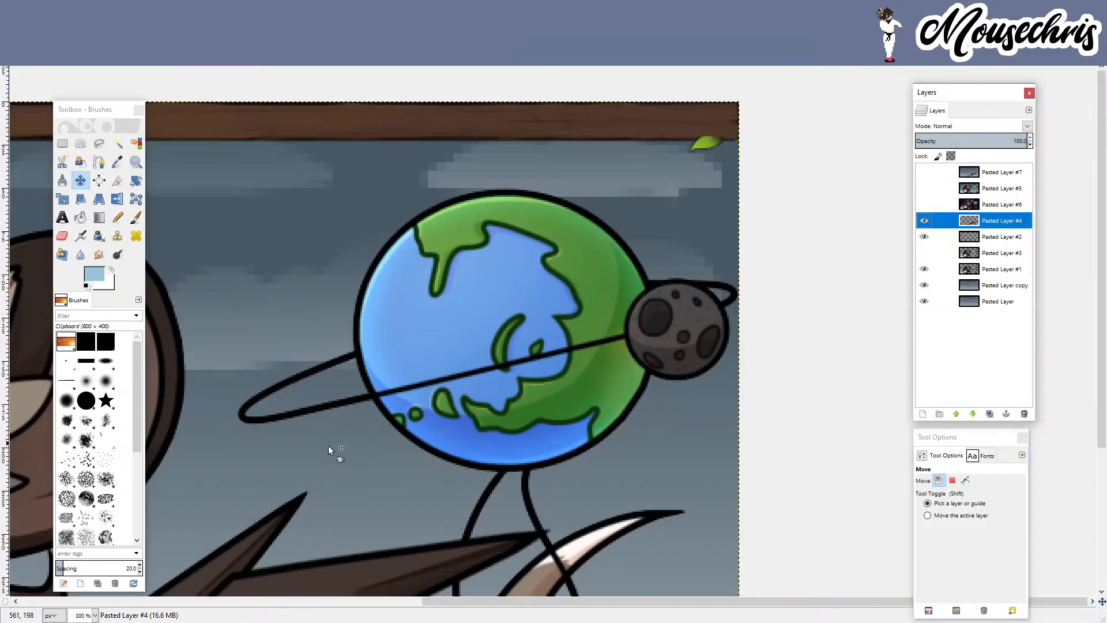
- Show Pasted Layer #3 and hide Pasted Layer #1
{"action": "scroll", "coordinate": [328, 445], "scroll_direction": "down", "scroll_amount": 1}
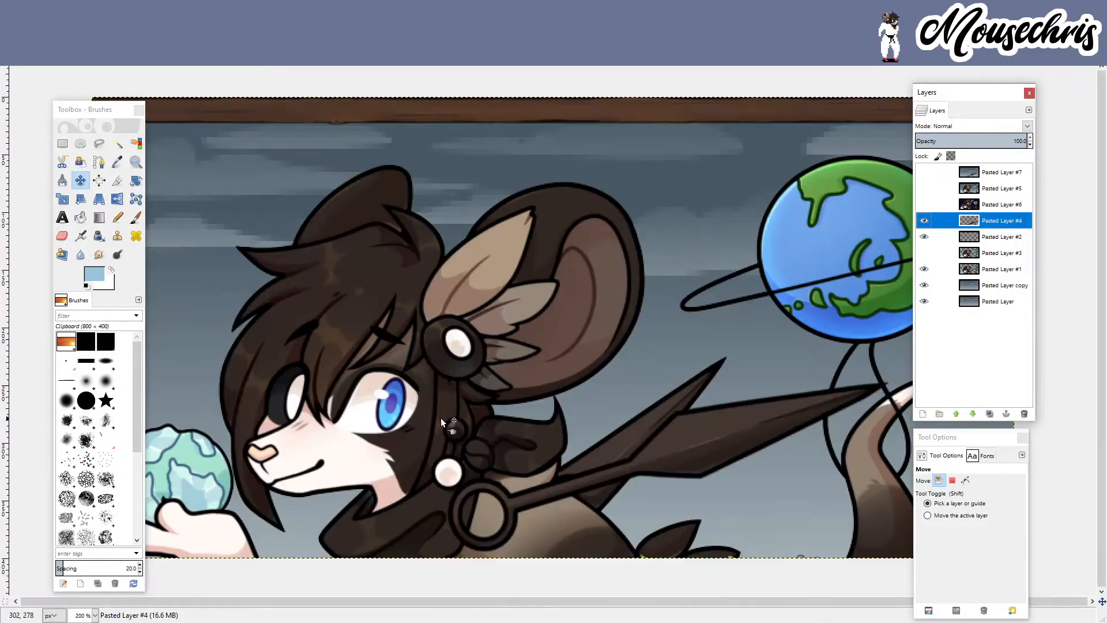
{"action": "left_click", "coordinate": [924, 252]}
{"action": "left_click", "coordinate": [924, 269]}
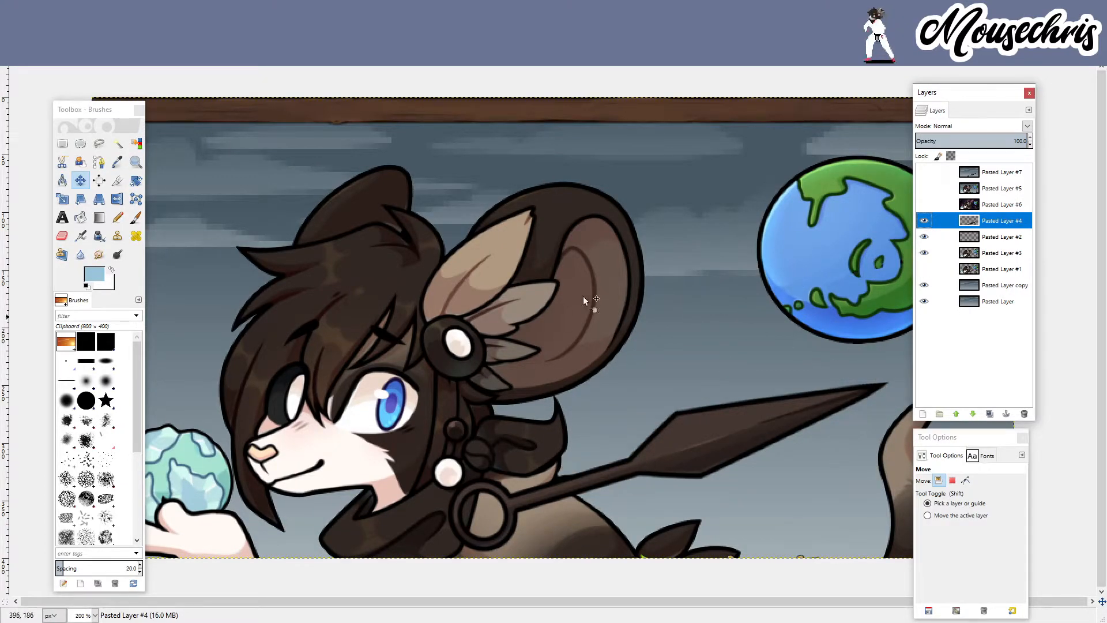
{"action": "scroll", "coordinate": [700, 422], "scroll_direction": "down", "scroll_amount": 1}
{"action": "scroll", "coordinate": [634, 352], "scroll_direction": "up", "scroll_amount": 1}
{"action": "scroll", "coordinate": [622, 344], "scroll_direction": "down", "scroll_amount": 1}
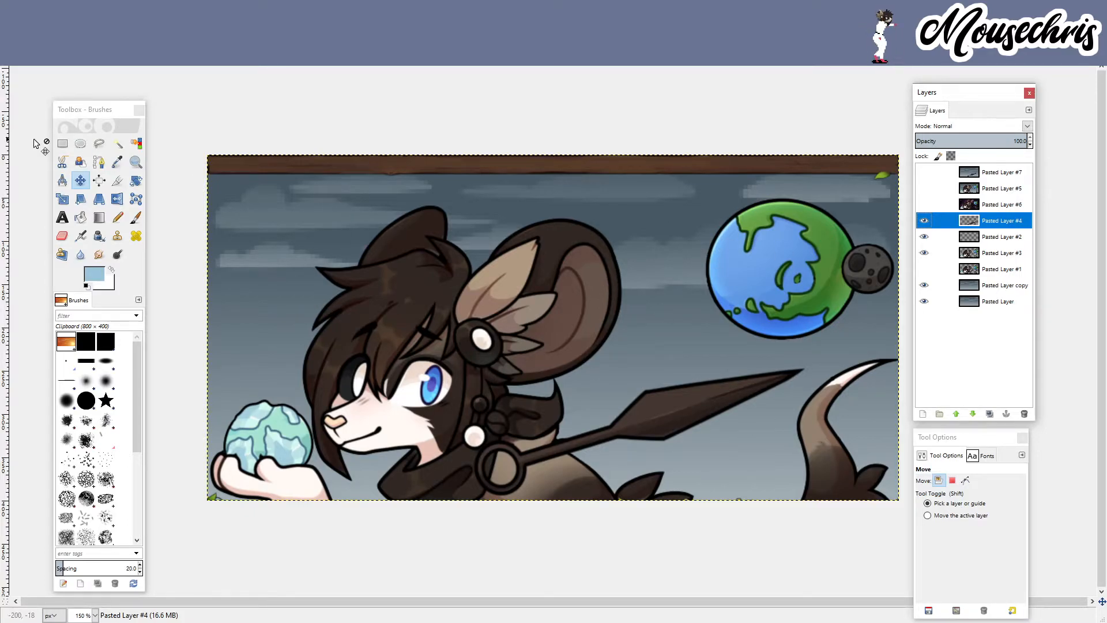
- Try rectangular selections over the upper part of the small crystal globe, and clear each one
{"action": "left_click", "coordinate": [62, 143]}
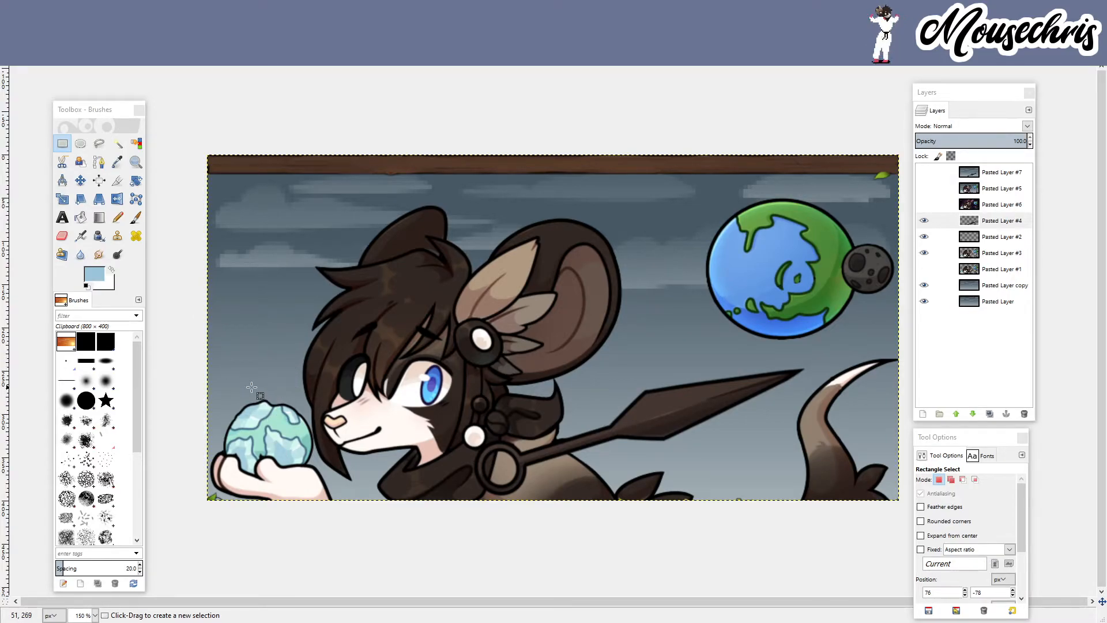
{"action": "left_click_drag", "start_coordinate": [239, 385], "coordinate": [293, 407]}
{"action": "left_click", "coordinate": [284, 408]}
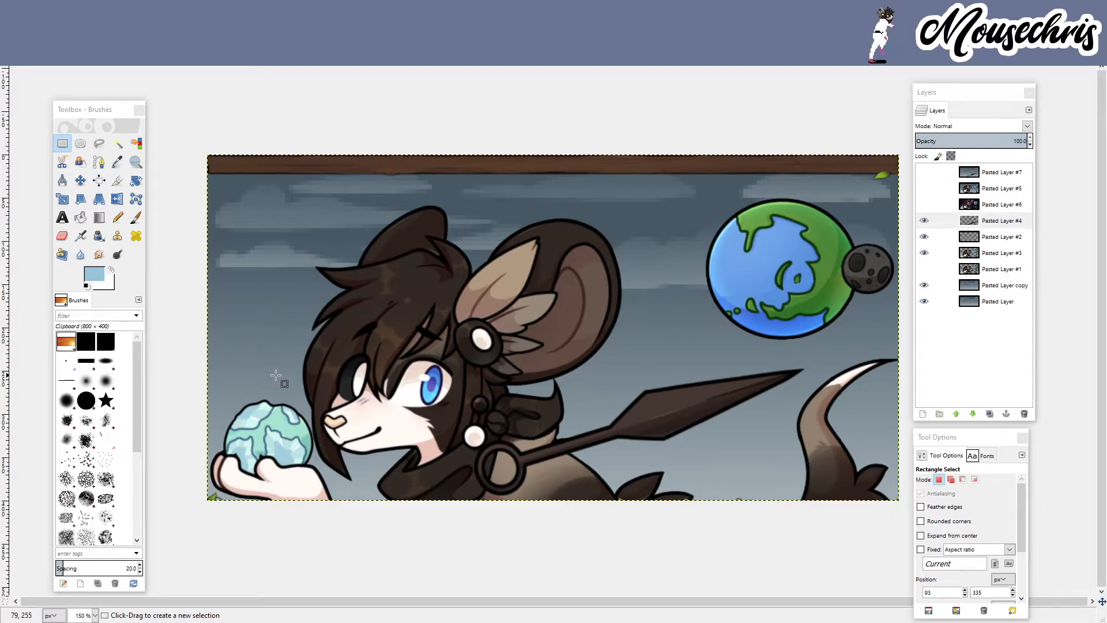
{"action": "left_click_drag", "start_coordinate": [242, 376], "coordinate": [308, 409]}
{"action": "left_click", "coordinate": [320, 414]}
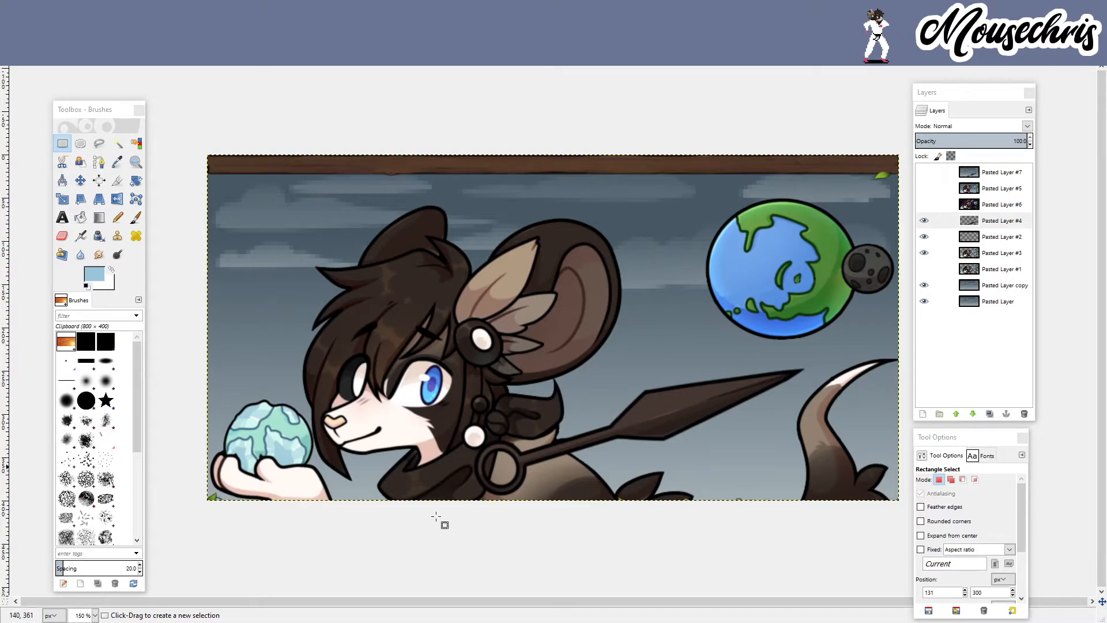
- Try moving the dark spear on Pasted Layer #4 slightly down and right with the Move tool, and undo the move
{"action": "left_click", "coordinate": [81, 181]}
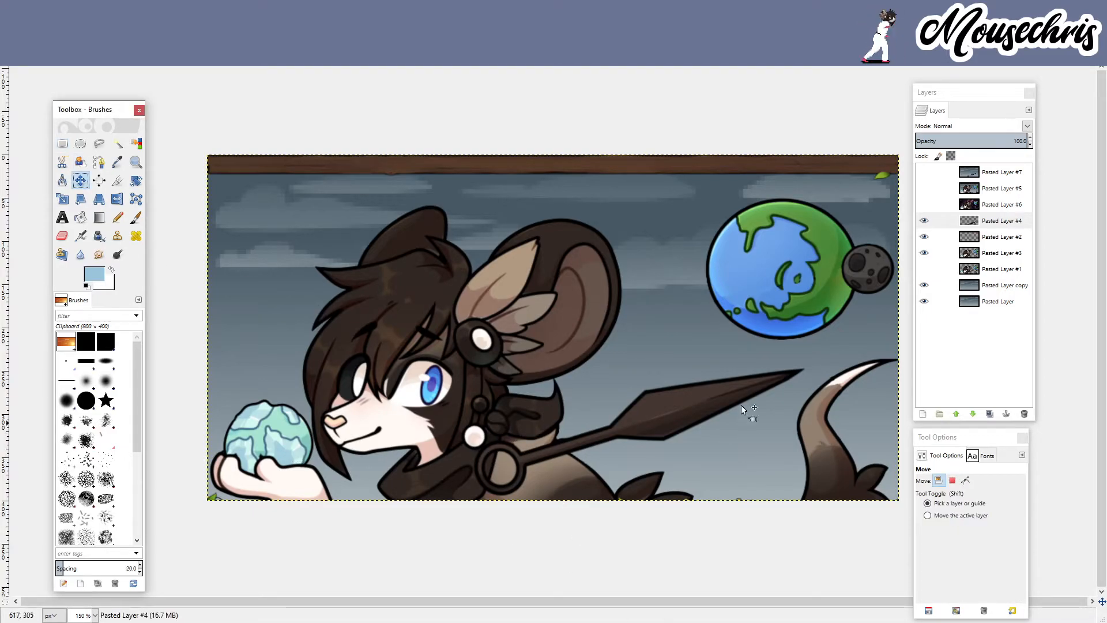
{"action": "left_click", "coordinate": [939, 221]}
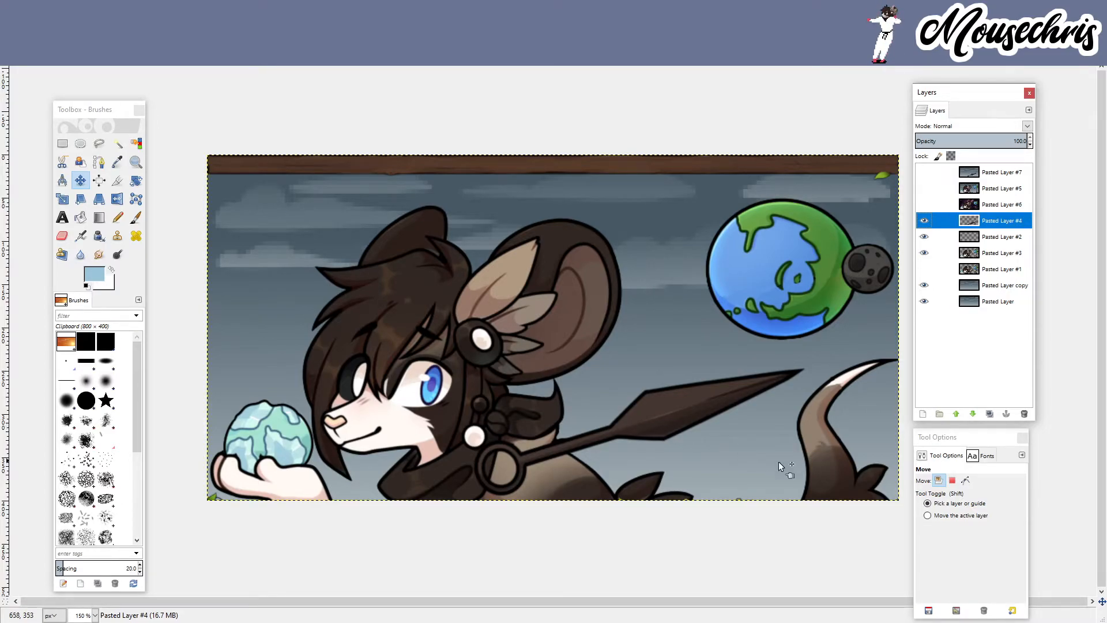
{"action": "mouse_move", "coordinate": [655, 410]}
{"action": "left_mouse_down"}
{"action": "mouse_move", "coordinate": [662, 508]}
{"action": "mouse_move", "coordinate": [664, 426]}
{"action": "left_mouse_up"}
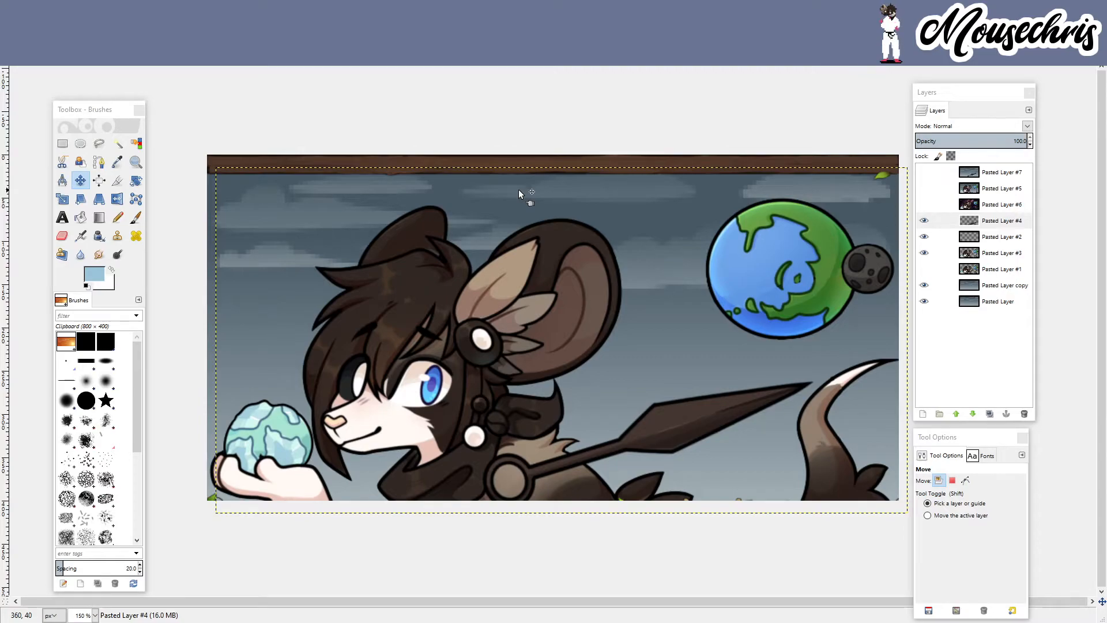
{"action": "key", "text": "ctrl+z"}
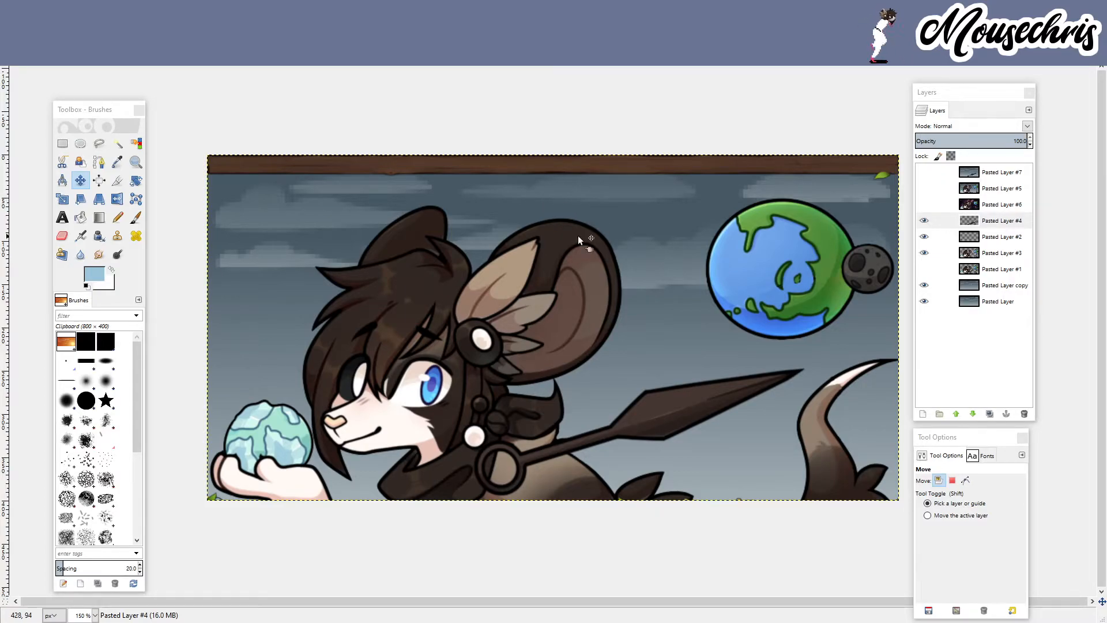
- Compare the artwork with Pasted Layer #4 hidden and shown, and examine the spear's ring up close
{"action": "left_click", "coordinate": [923, 222]}
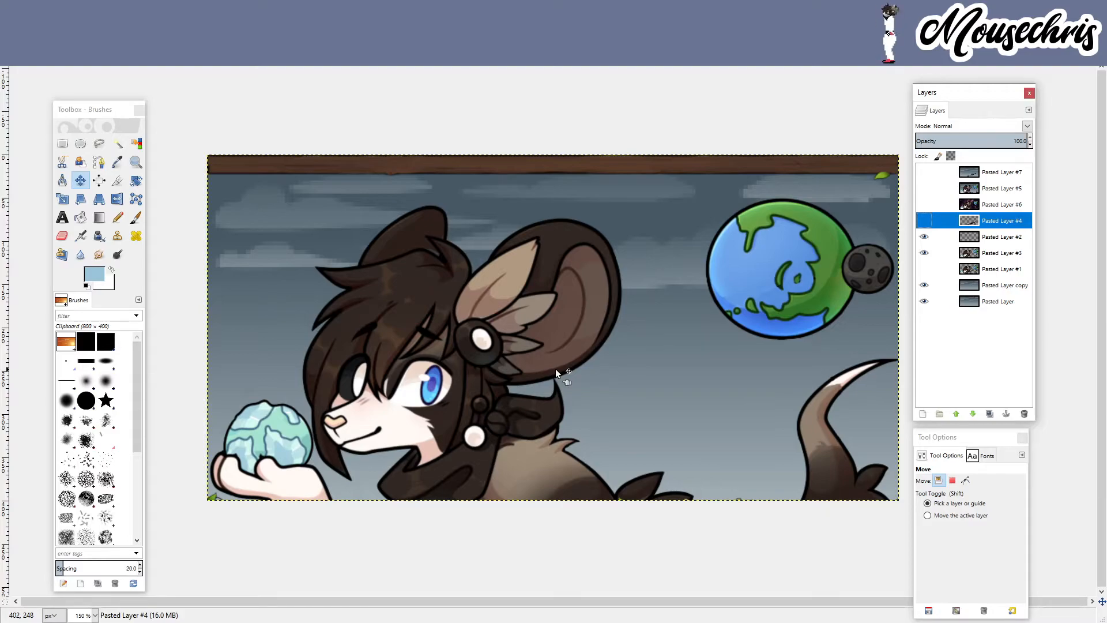
{"action": "left_click", "coordinate": [923, 223]}
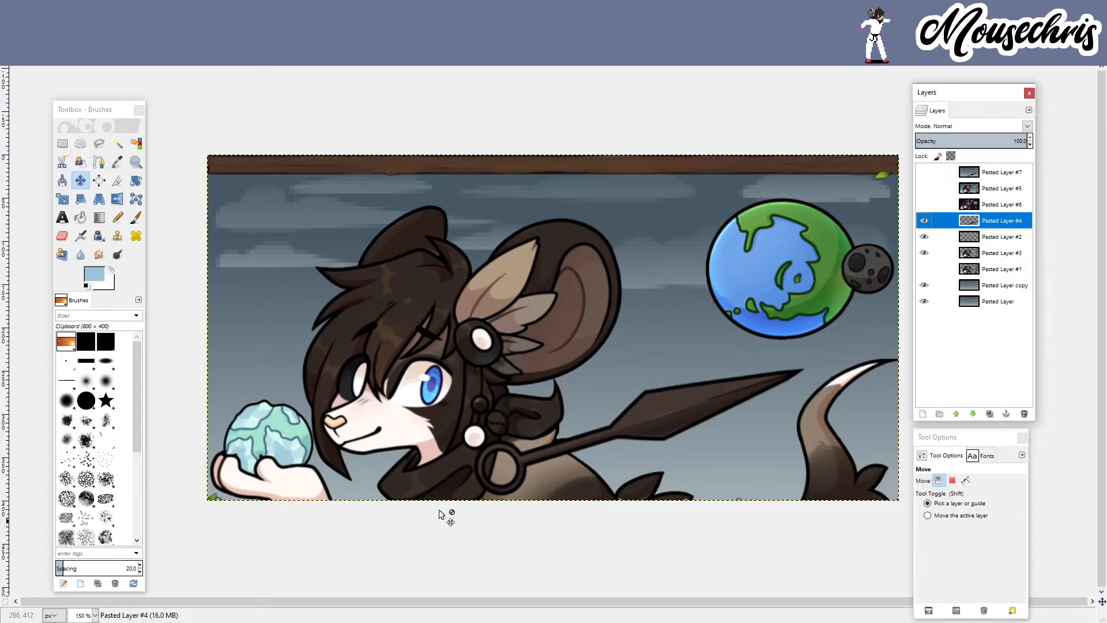
{"action": "scroll", "coordinate": [493, 495], "scroll_direction": "up", "scroll_amount": 5}
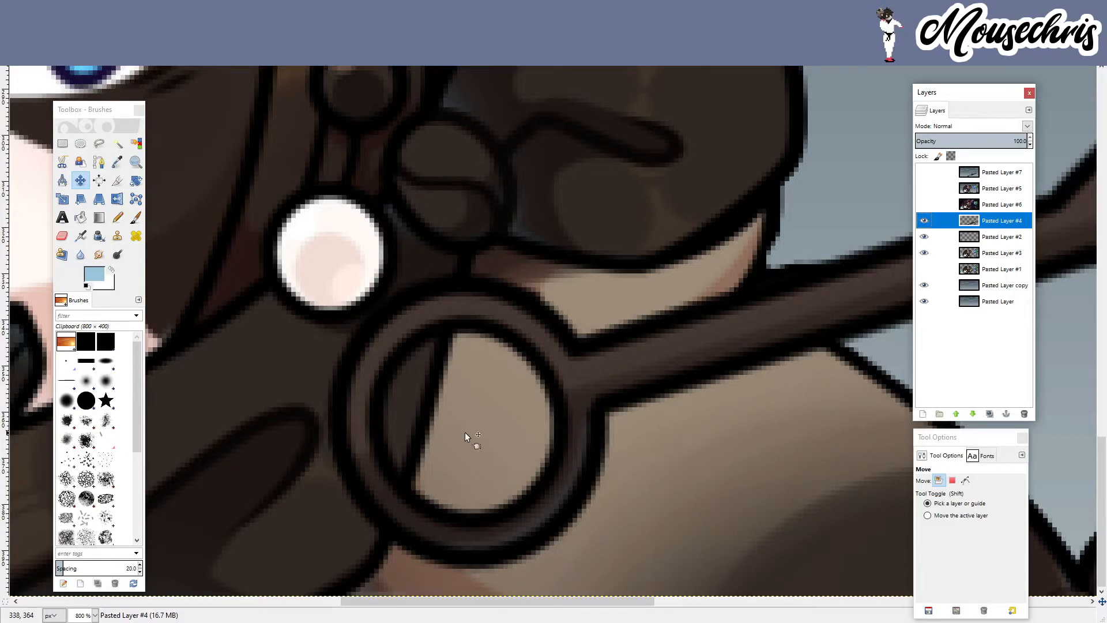
{"action": "scroll", "coordinate": [510, 438], "scroll_direction": "down", "scroll_amount": 2}
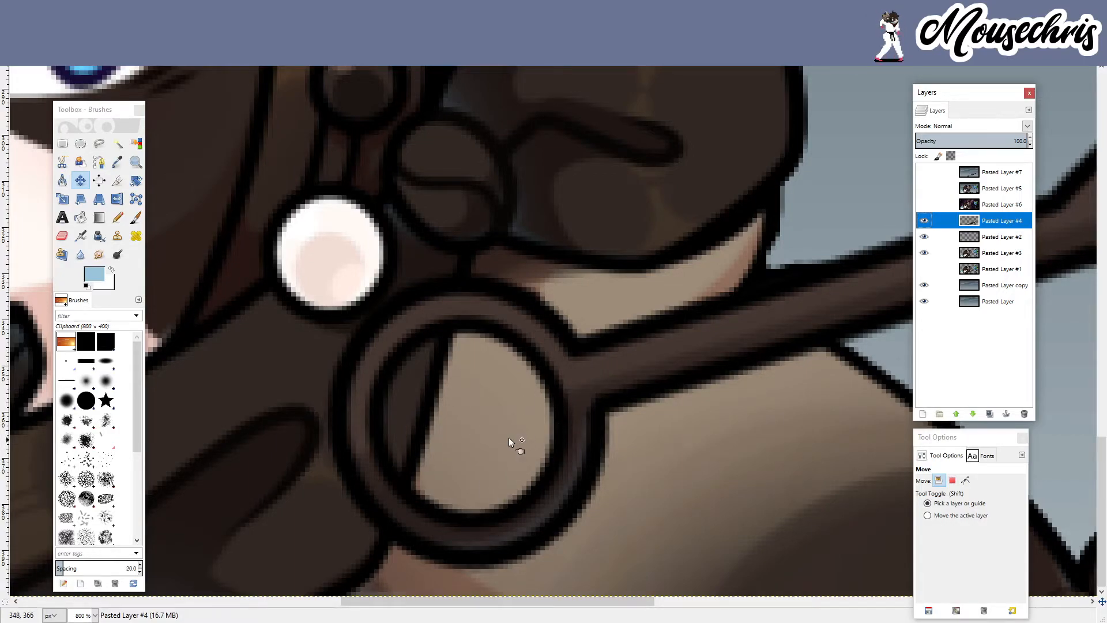
{"action": "scroll", "coordinate": [433, 373], "scroll_direction": "down", "scroll_amount": 4}
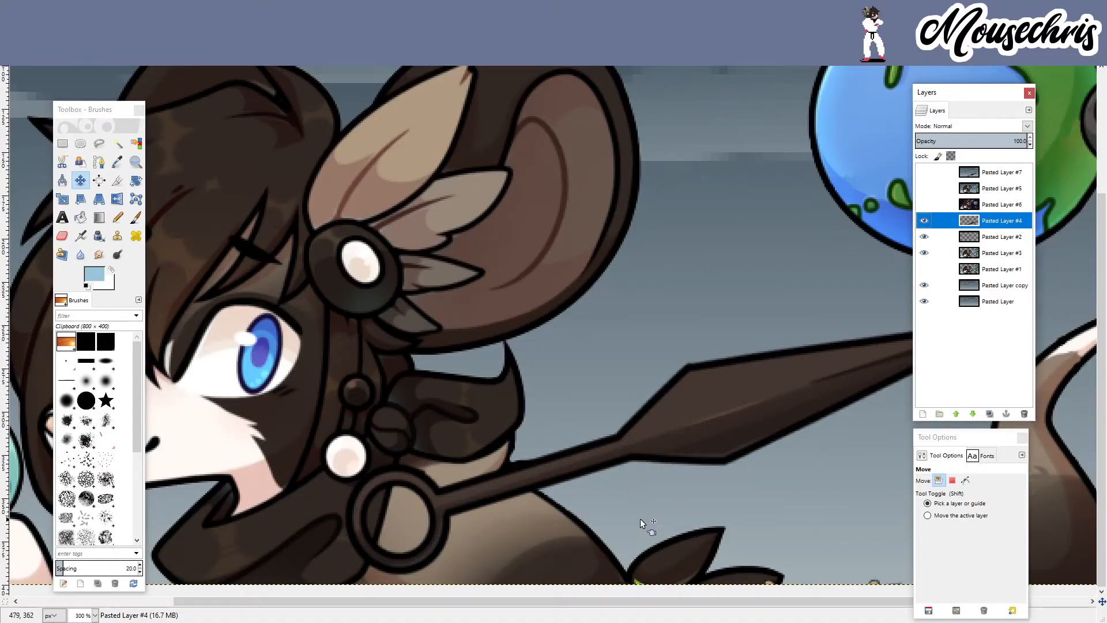
- Try shifting the spear down and right so its ring sits lower over the body, and undo the shift
{"action": "key", "text": "minus"}
{"action": "mouse_move", "coordinate": [689, 467]}
{"action": "left_mouse_down"}
{"action": "mouse_move", "coordinate": [705, 472]}
{"action": "mouse_move", "coordinate": [724, 580]}
{"action": "mouse_move", "coordinate": [722, 506]}
{"action": "mouse_move", "coordinate": [716, 528]}
{"action": "mouse_move", "coordinate": [704, 469]}
{"action": "mouse_move", "coordinate": [701, 521]}
{"action": "mouse_move", "coordinate": [701, 473]}
{"action": "mouse_move", "coordinate": [699, 481]}
{"action": "left_mouse_up"}
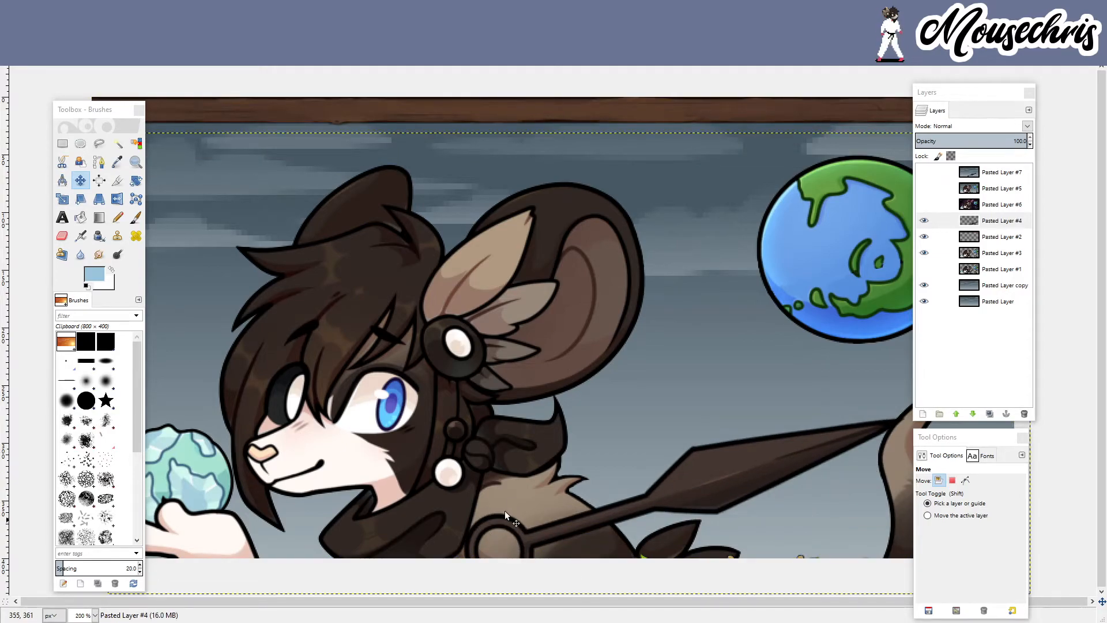
{"action": "key", "text": "ctrl+z"}
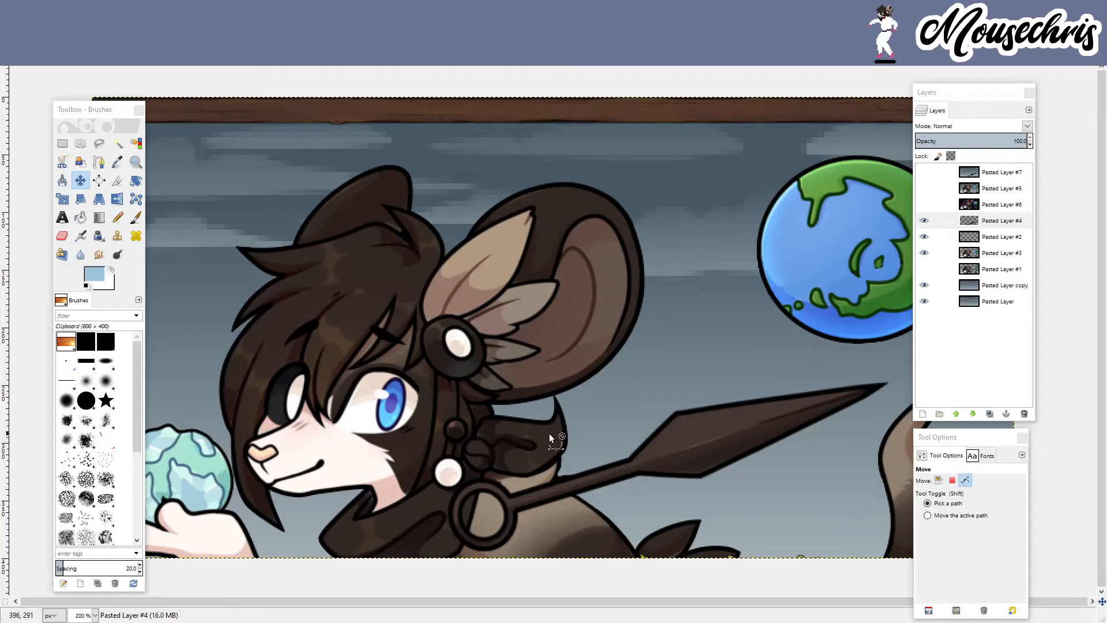
- Examine the spear's tip, the curved tail and the scarf outlines below the ear up close
{"action": "scroll", "coordinate": [548, 432], "scroll_direction": "down", "scroll_amount": 1}
{"action": "scroll", "coordinate": [888, 413], "scroll_direction": "up", "scroll_amount": 5}
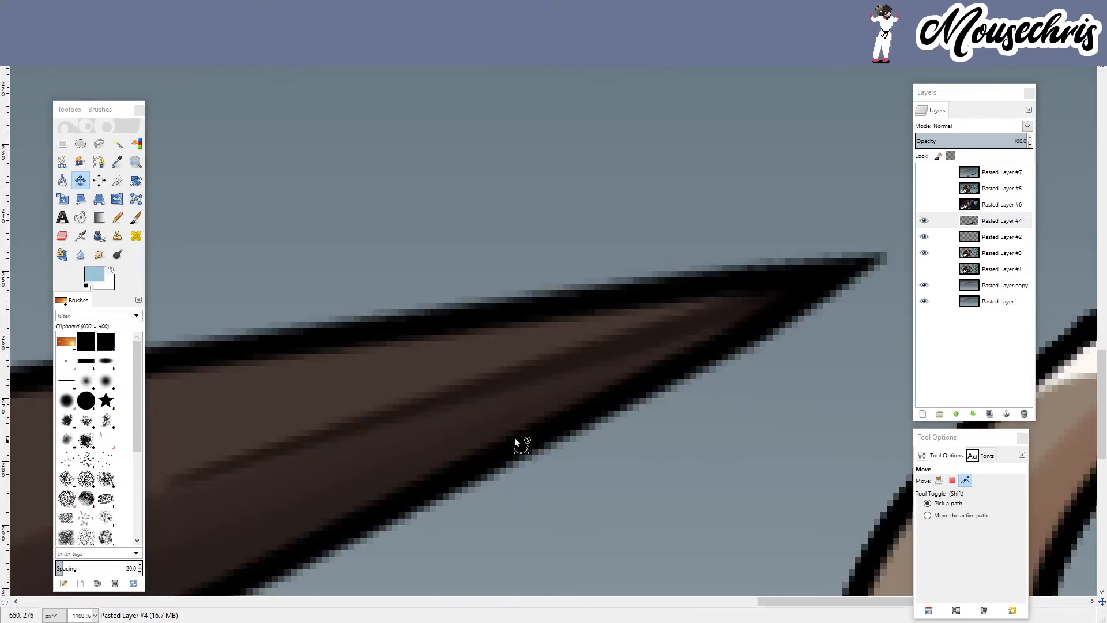
{"action": "scroll", "coordinate": [514, 439], "scroll_direction": "down", "scroll_amount": 3}
{"action": "scroll", "coordinate": [732, 468], "scroll_direction": "down", "scroll_amount": 1}
{"action": "scroll", "coordinate": [721, 519], "scroll_direction": "down", "scroll_amount": 1}
{"action": "scroll", "coordinate": [687, 484], "scroll_direction": "up", "scroll_amount": 3}
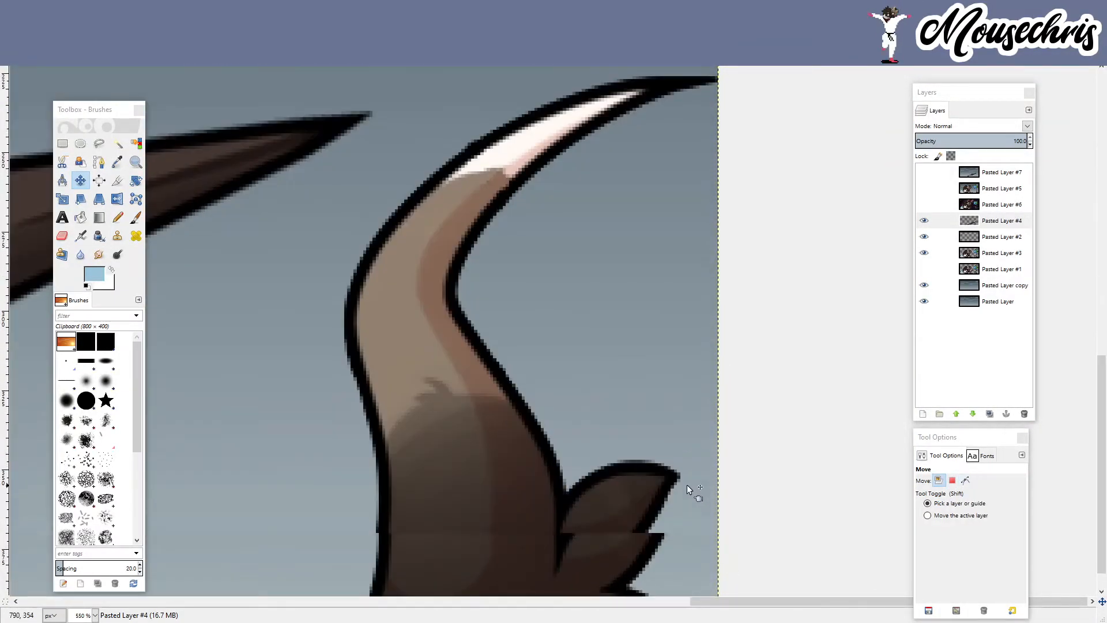
{"action": "scroll", "coordinate": [662, 485], "scroll_direction": "down", "scroll_amount": 3}
{"action": "scroll", "coordinate": [620, 420], "scroll_direction": "up", "scroll_amount": 2}
{"action": "scroll", "coordinate": [760, 383], "scroll_direction": "down", "scroll_amount": 3}
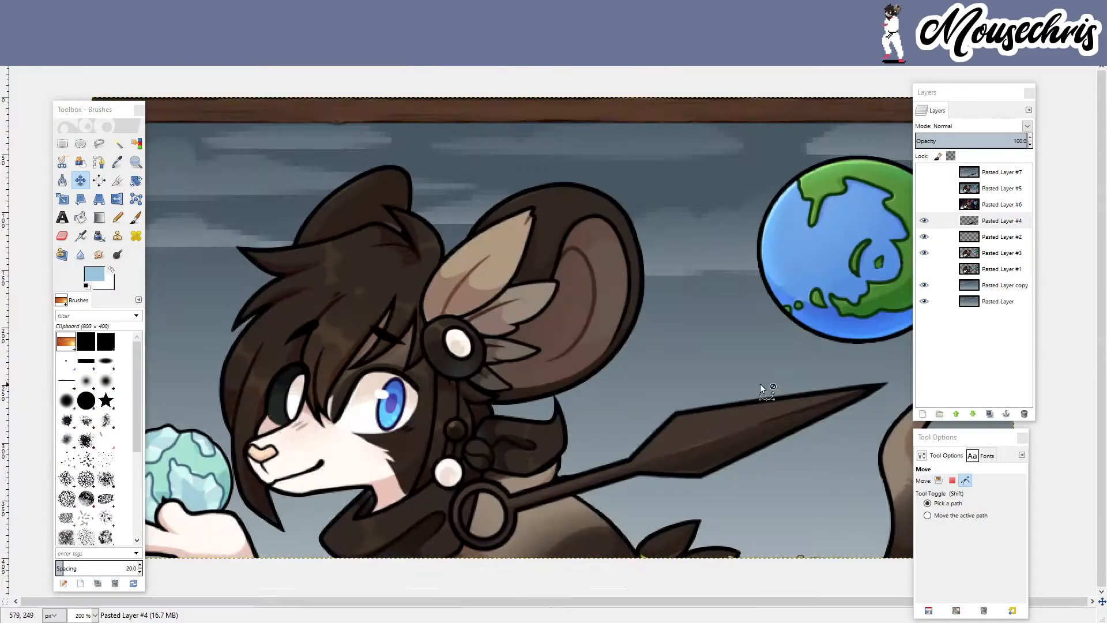
{"action": "scroll", "coordinate": [417, 438], "scroll_direction": "up", "scroll_amount": 3}
{"action": "scroll", "coordinate": [417, 437], "scroll_direction": "up", "scroll_amount": 2}
{"action": "scroll", "coordinate": [412, 244], "scroll_direction": "down", "scroll_amount": 2}
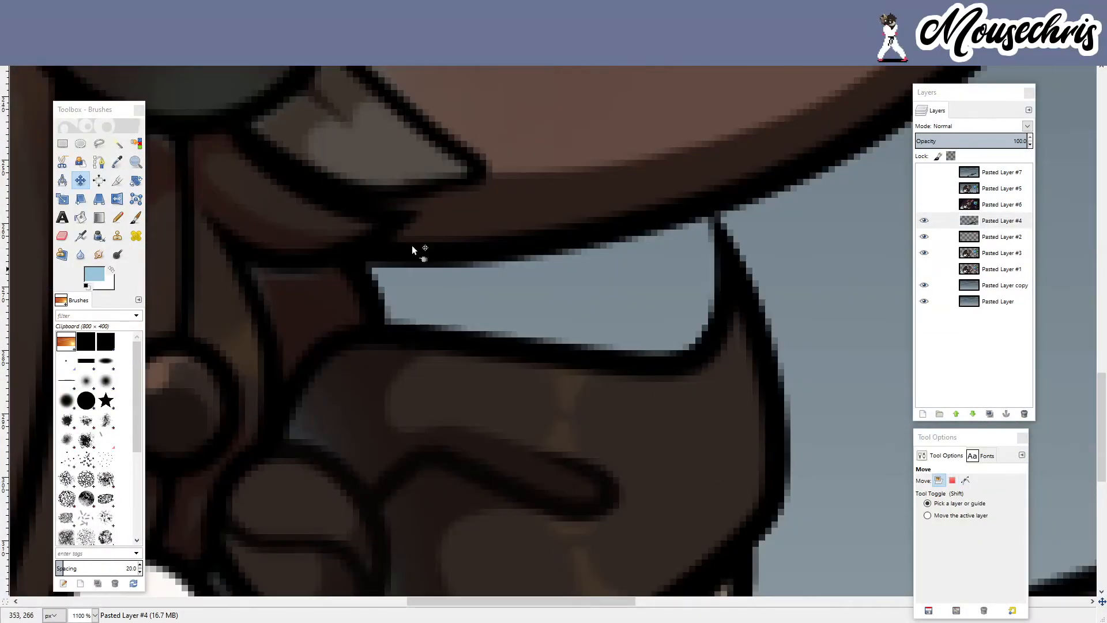
{"action": "scroll", "coordinate": [745, 393], "scroll_direction": "down", "scroll_amount": 2}
{"action": "scroll", "coordinate": [714, 386], "scroll_direction": "down", "scroll_amount": 2}
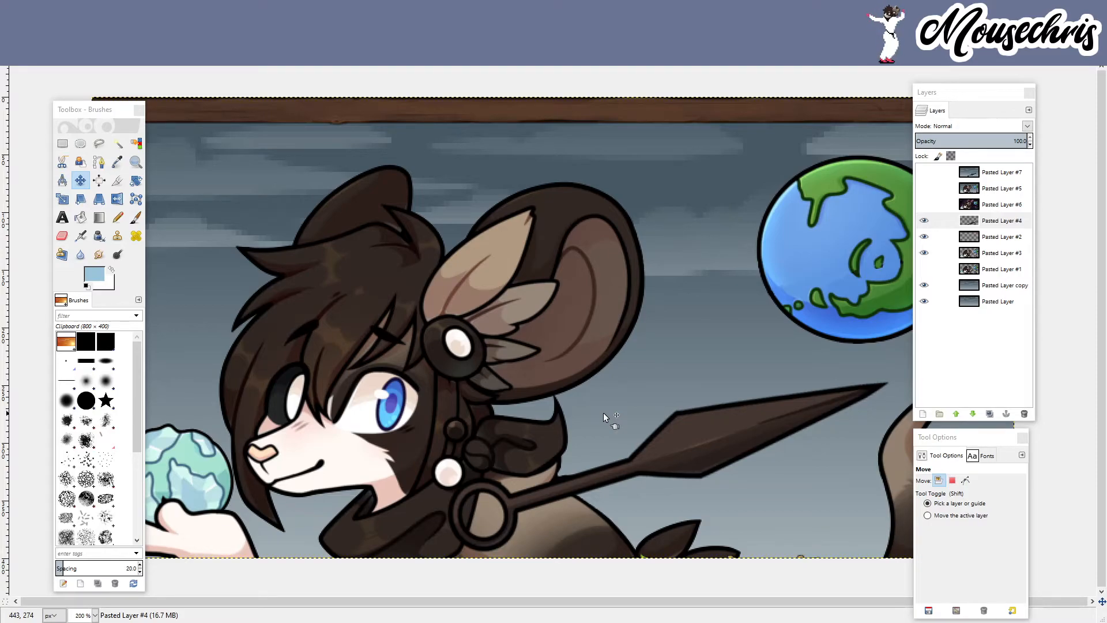
{"action": "scroll", "coordinate": [620, 430], "scroll_direction": "down", "scroll_amount": 1}
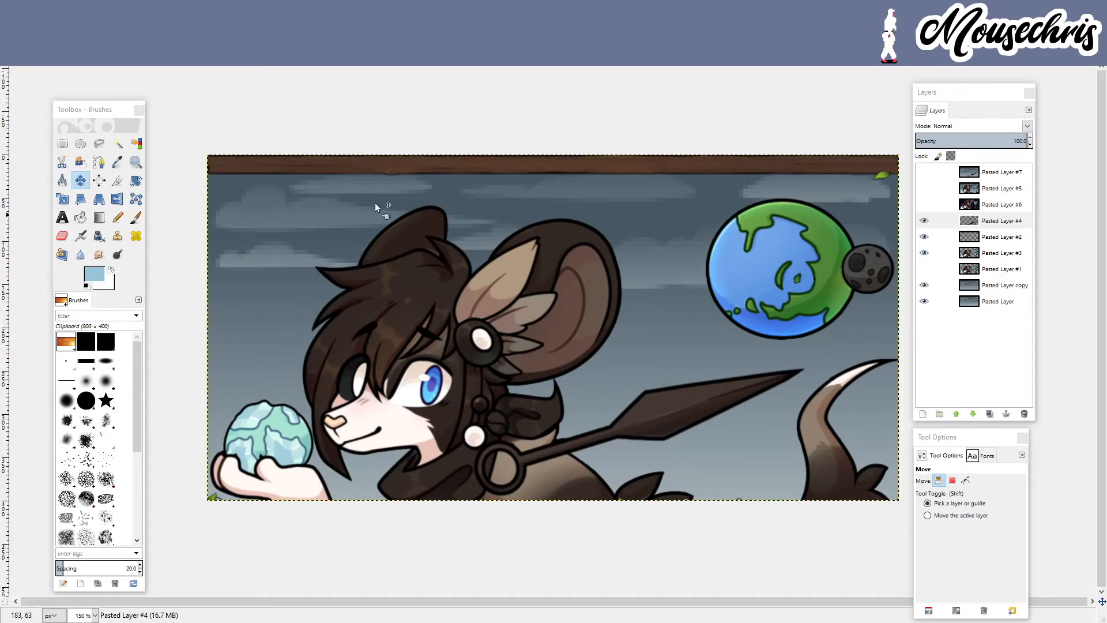
- Try offsetting the spear down and right, inspect the nose and mouth outlines up close, and return the spear to its original position
{"action": "scroll", "coordinate": [561, 542], "scroll_direction": "up", "scroll_amount": 3}
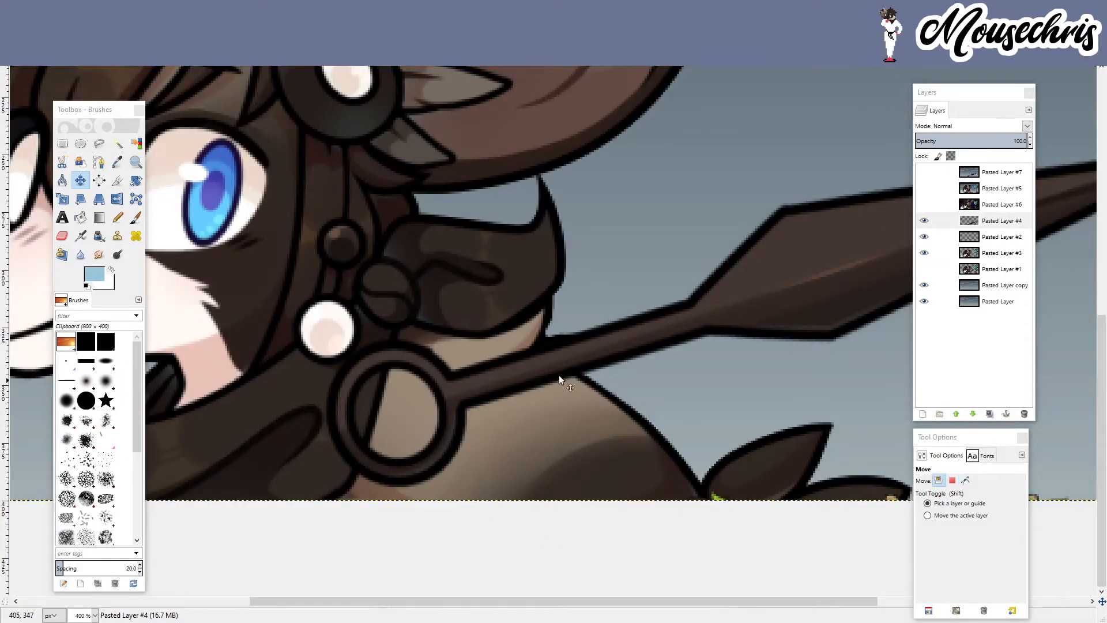
{"action": "left_click_drag", "start_coordinate": [763, 302], "coordinate": [794, 323]}
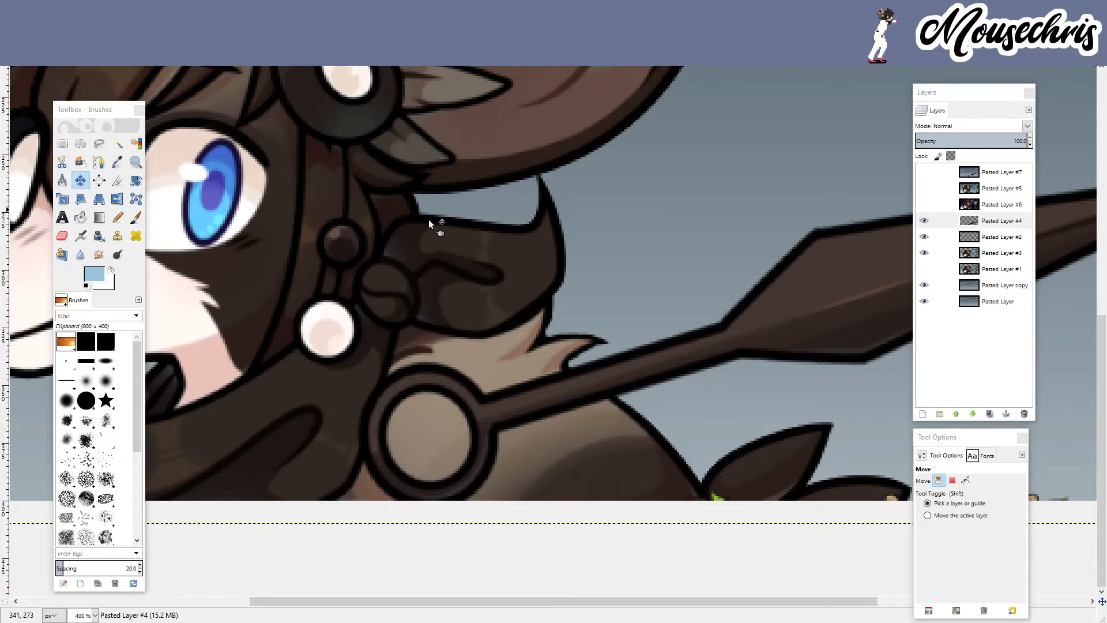
{"action": "scroll", "coordinate": [665, 351], "scroll_direction": "down", "scroll_amount": 3}
{"action": "scroll", "coordinate": [587, 481], "scroll_direction": "up", "scroll_amount": 1}
{"action": "scroll", "coordinate": [498, 502], "scroll_direction": "down", "scroll_amount": 1}
{"action": "scroll", "coordinate": [498, 501], "scroll_direction": "up", "scroll_amount": 1}
{"action": "scroll", "coordinate": [424, 512], "scroll_direction": "down", "scroll_amount": 1}
{"action": "scroll", "coordinate": [356, 506], "scroll_direction": "up", "scroll_amount": 1}
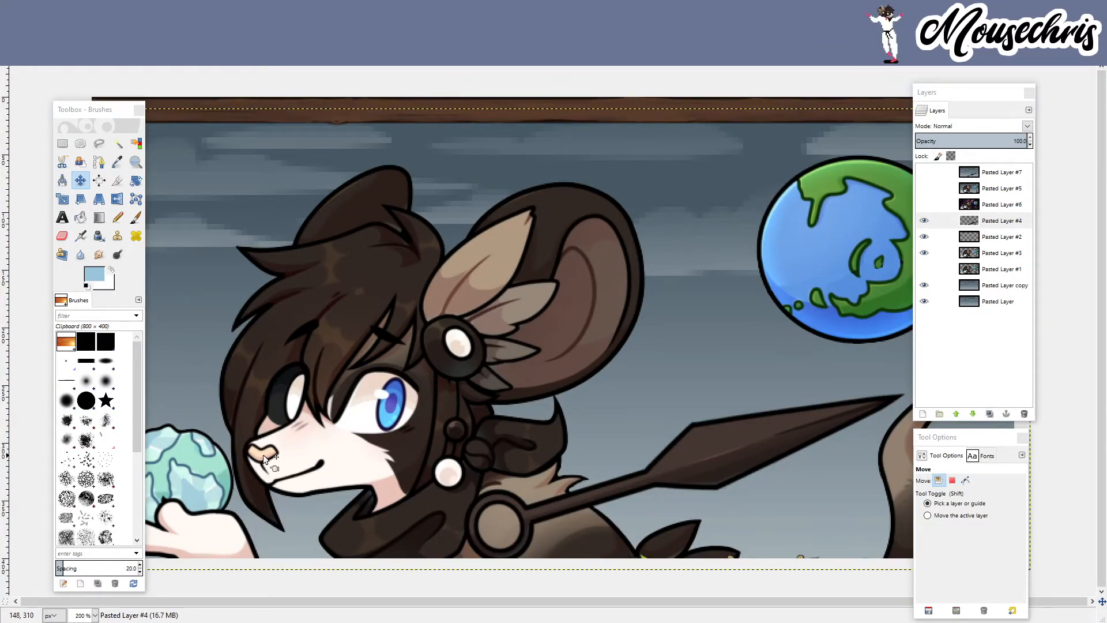
{"action": "scroll", "coordinate": [263, 454], "scroll_direction": "up", "scroll_amount": 6}
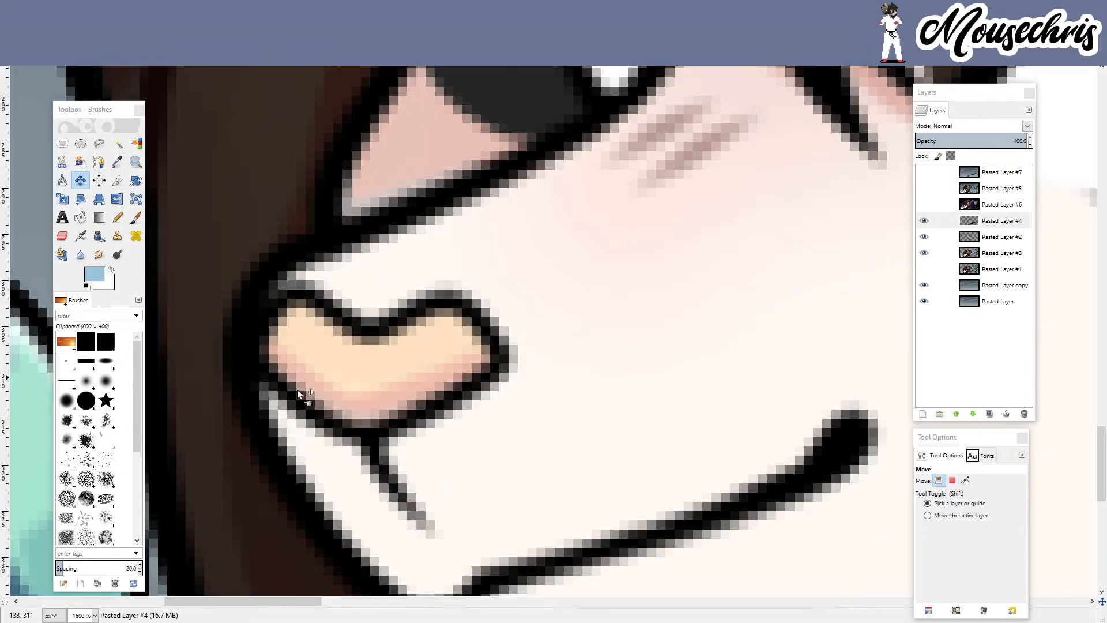
{"action": "scroll", "coordinate": [361, 412], "scroll_direction": "down", "scroll_amount": 6}
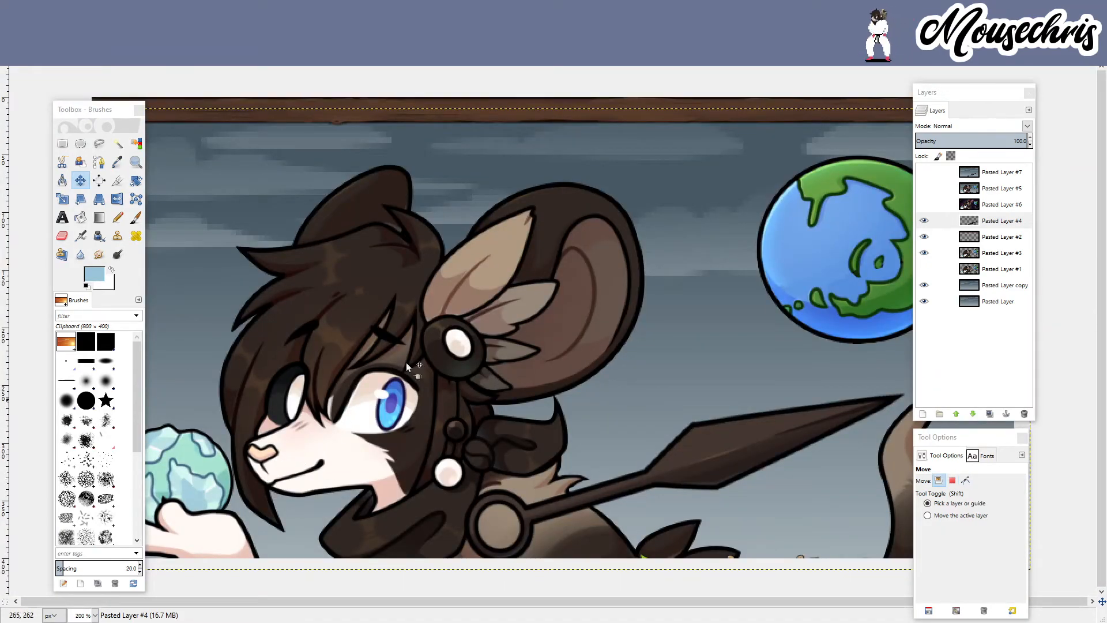
{"action": "scroll", "coordinate": [517, 353], "scroll_direction": "down", "scroll_amount": 1}
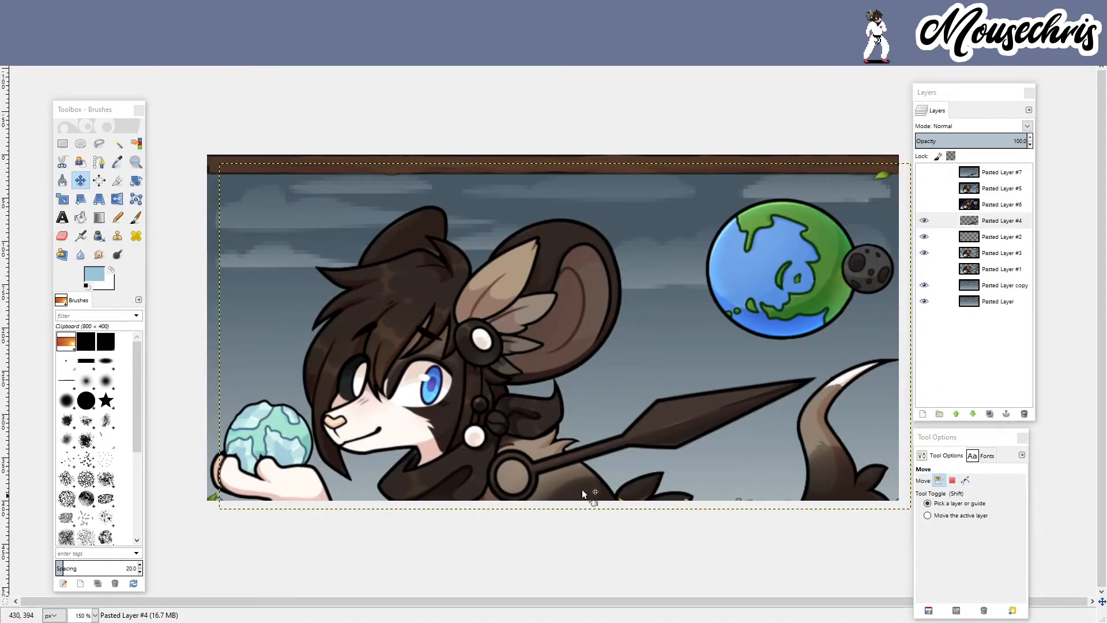
{"action": "left_click_drag", "start_coordinate": [656, 429], "coordinate": [641, 421]}
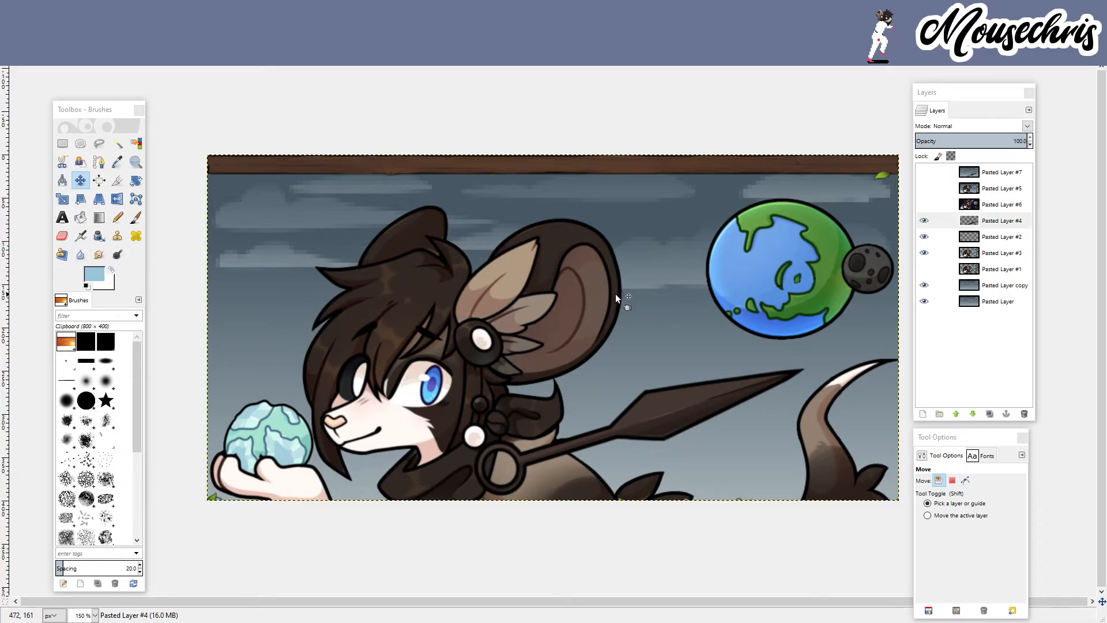
- Examine the globe's green landmasses, their dark outlines and the lower edge of the globe up close
{"action": "scroll", "coordinate": [807, 282], "scroll_direction": "up", "scroll_amount": 7}
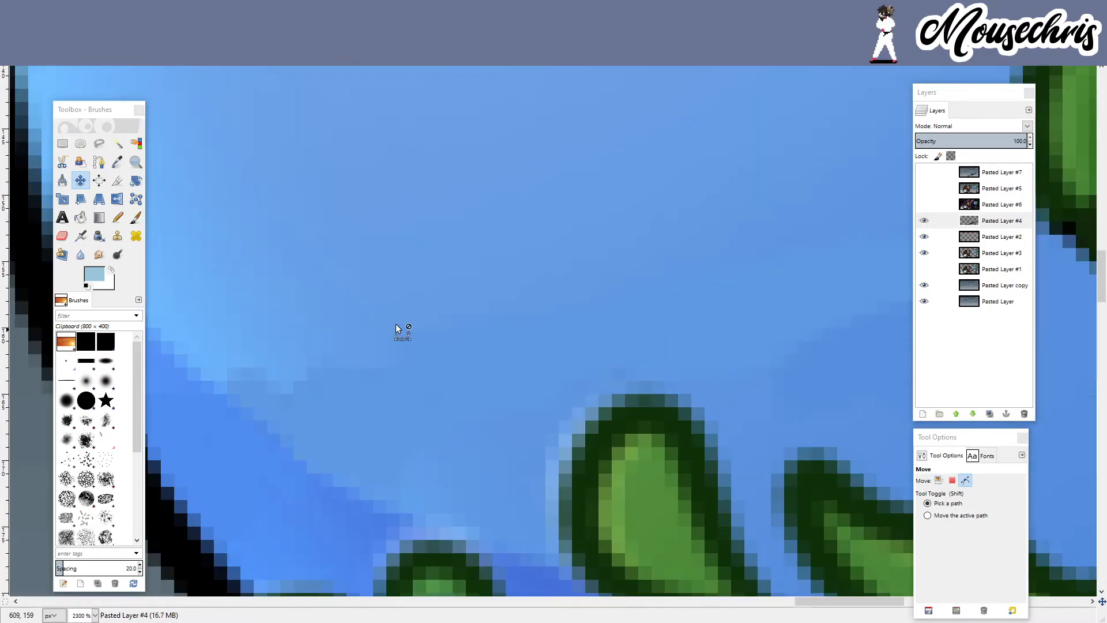
{"action": "scroll", "coordinate": [396, 323], "scroll_direction": "down", "scroll_amount": 4}
{"action": "scroll", "coordinate": [640, 259], "scroll_direction": "up", "scroll_amount": 4}
{"action": "scroll", "coordinate": [376, 375], "scroll_direction": "down", "scroll_amount": 4}
{"action": "scroll", "coordinate": [408, 371], "scroll_direction": "up", "scroll_amount": 7}
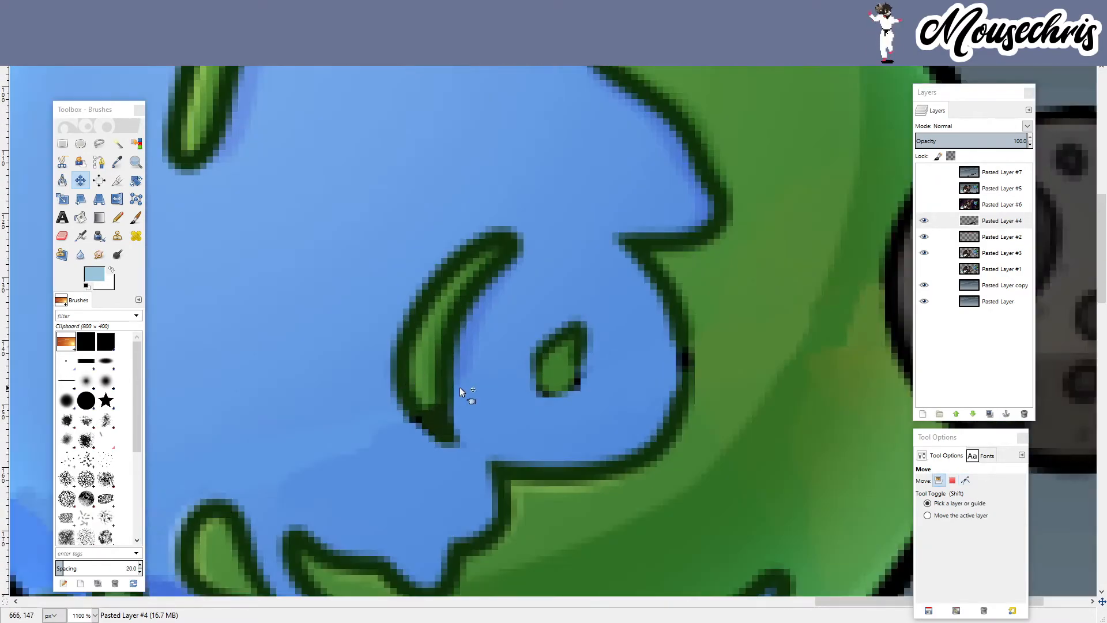
{"action": "scroll", "coordinate": [323, 375], "scroll_direction": "down", "scroll_amount": 5}
{"action": "scroll", "coordinate": [357, 416], "scroll_direction": "up", "scroll_amount": 3}
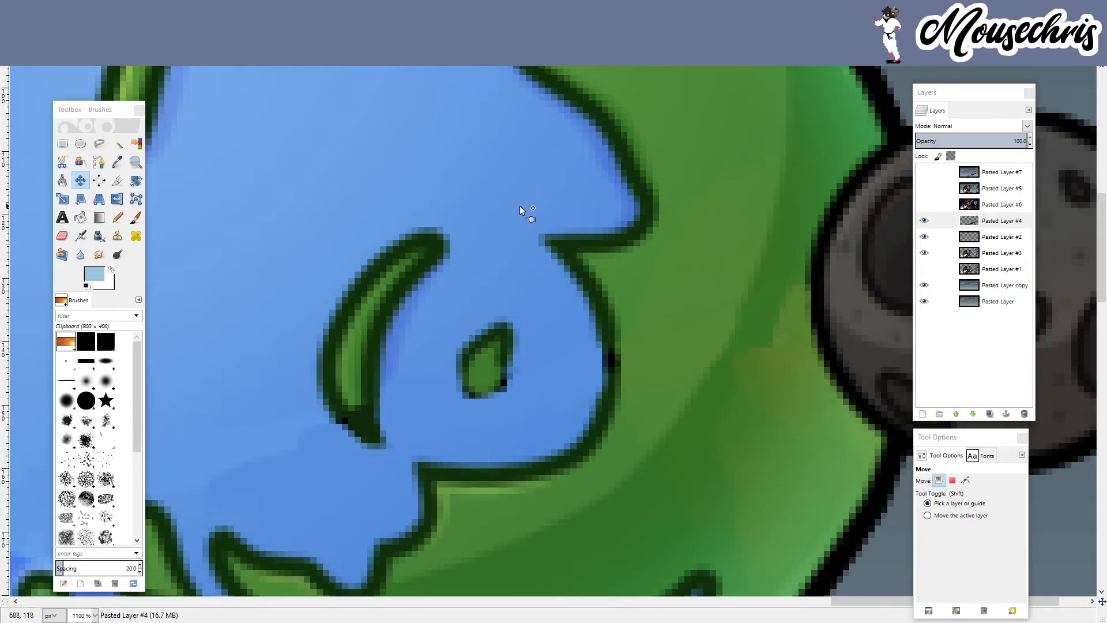
{"action": "scroll", "coordinate": [520, 205], "scroll_direction": "down", "scroll_amount": 5}
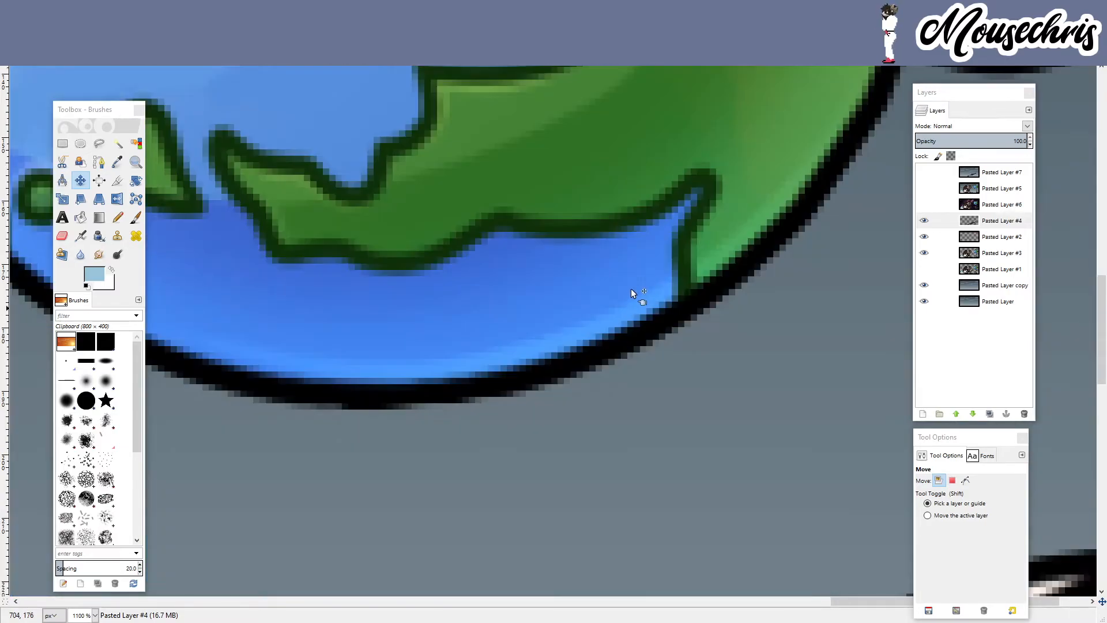
{"action": "scroll", "coordinate": [639, 330], "scroll_direction": "down", "scroll_amount": 2}
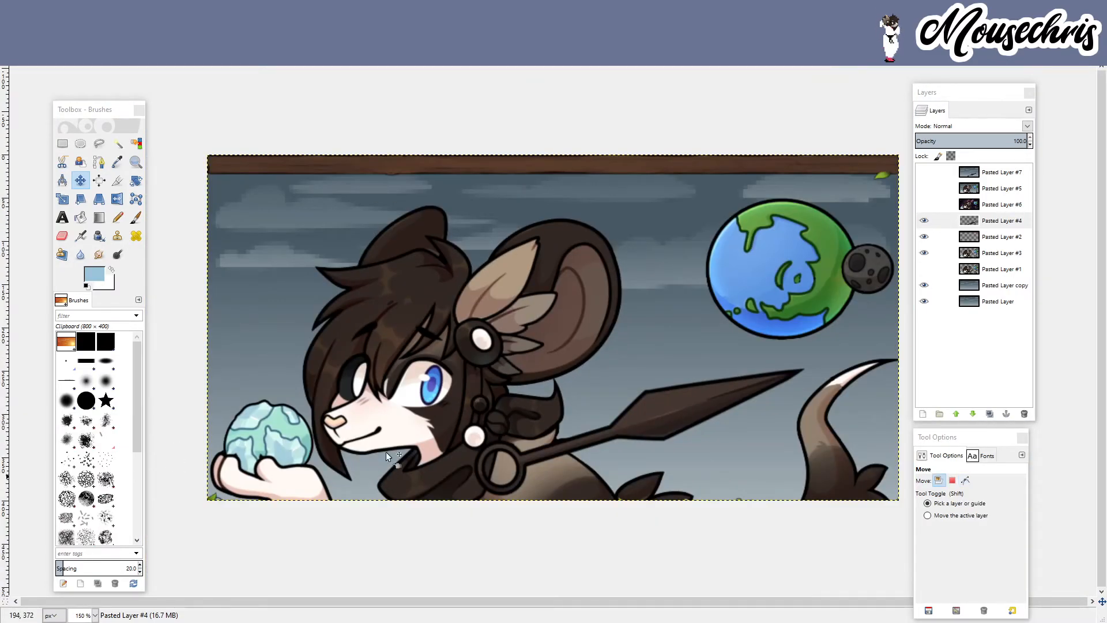
- Examine the round ear ornament, its feathers and the hanging white bead up close, including their dark outlines
{"action": "scroll", "coordinate": [475, 351], "scroll_direction": "up", "scroll_amount": 3}
{"action": "scroll", "coordinate": [387, 358], "scroll_direction": "up", "scroll_amount": 2}
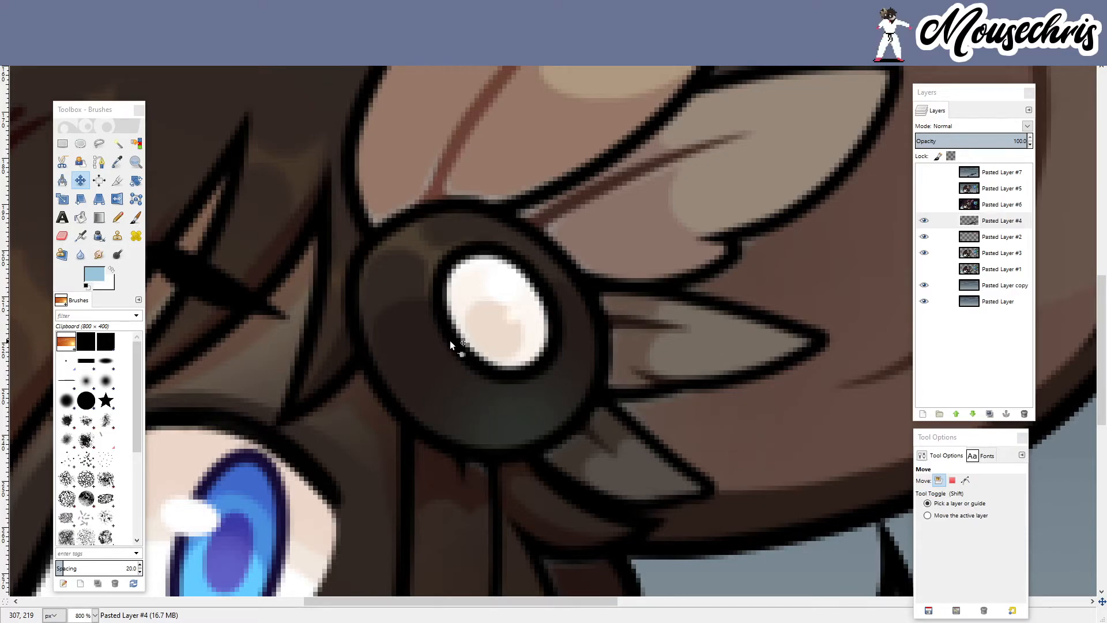
{"action": "scroll", "coordinate": [449, 340], "scroll_direction": "down", "scroll_amount": 4}
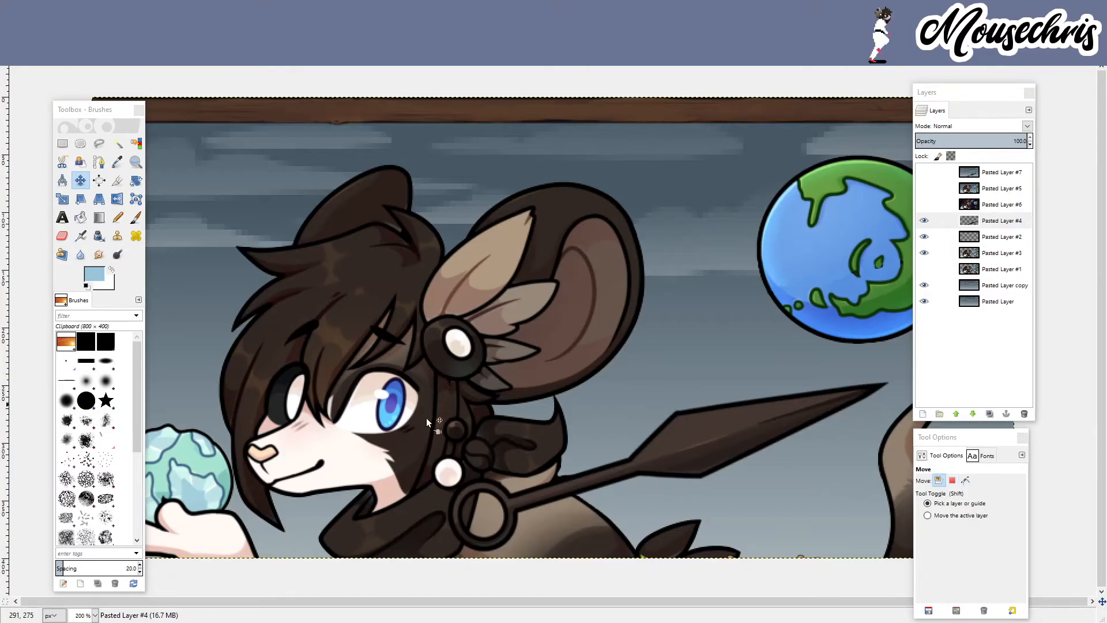
{"action": "scroll", "coordinate": [441, 484], "scroll_direction": "up", "scroll_amount": 6}
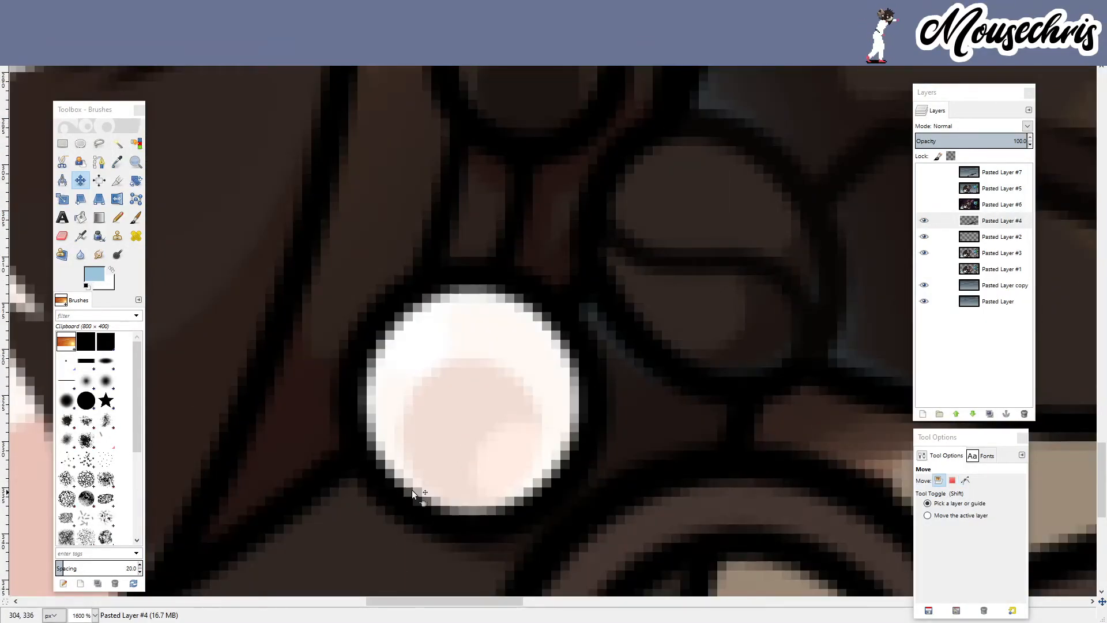
{"action": "scroll", "coordinate": [601, 409], "scroll_direction": "down", "scroll_amount": 7}
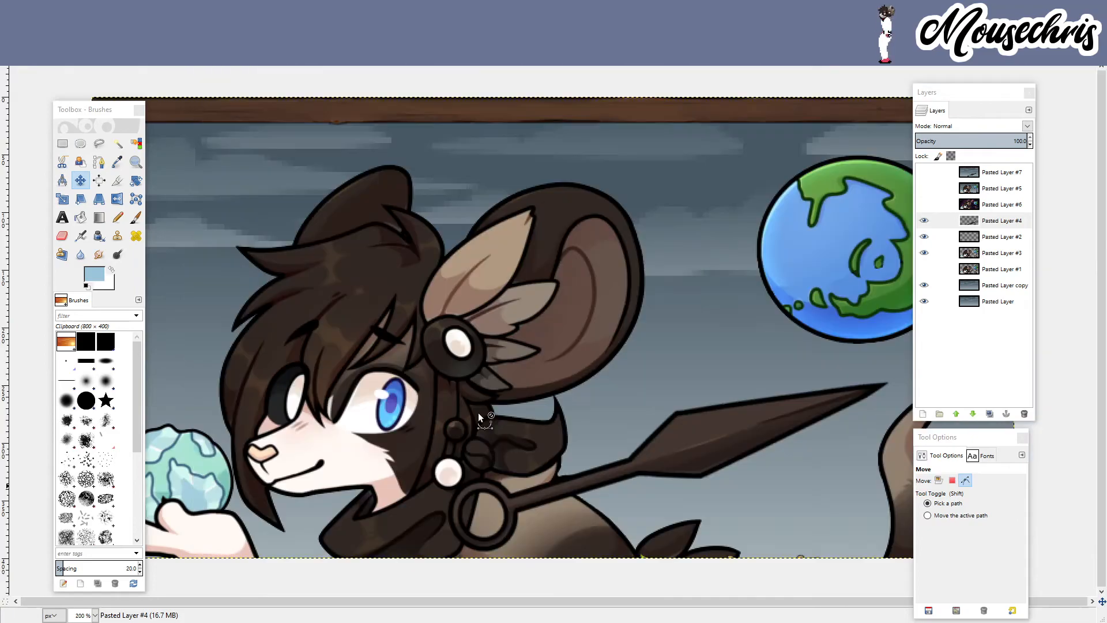
{"action": "scroll", "coordinate": [424, 431], "scroll_direction": "up", "scroll_amount": 1}
{"action": "scroll", "coordinate": [438, 455], "scroll_direction": "down", "scroll_amount": 1}
{"action": "scroll", "coordinate": [462, 443], "scroll_direction": "up", "scroll_amount": 1}
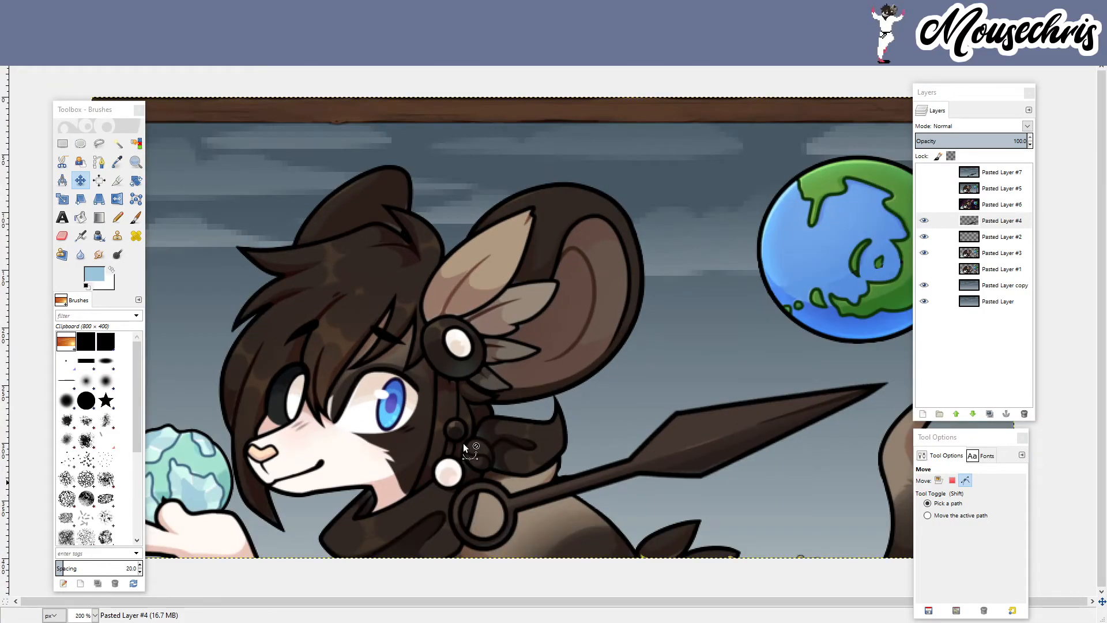
{"action": "scroll", "coordinate": [457, 428], "scroll_direction": "down", "scroll_amount": 1}
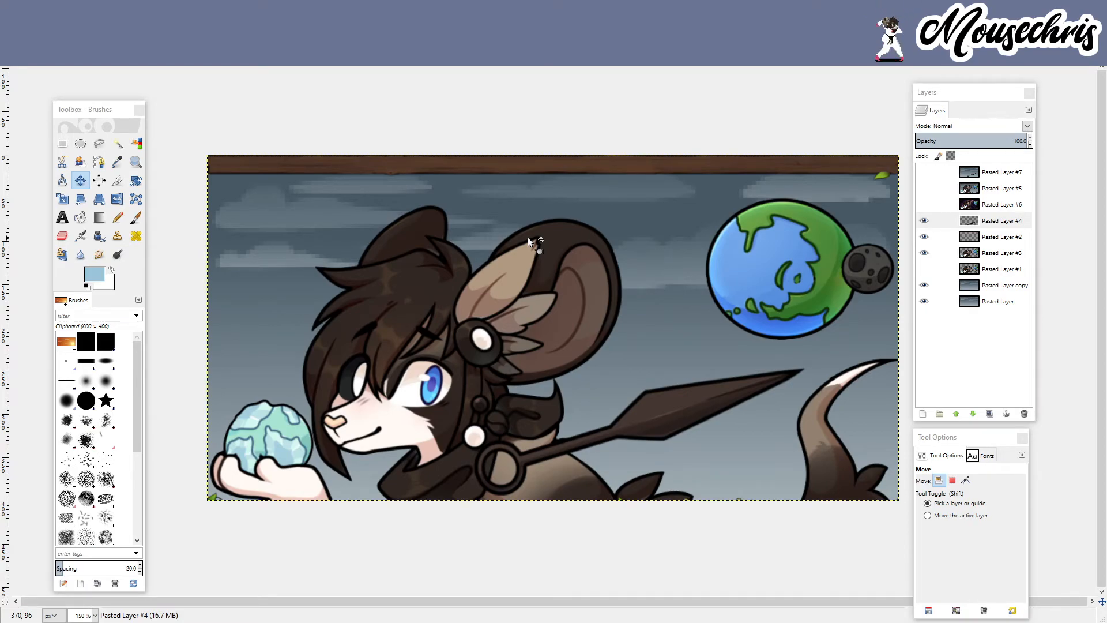
{"action": "scroll", "coordinate": [675, 217], "scroll_direction": "up", "scroll_amount": 4}
{"action": "scroll", "coordinate": [317, 161], "scroll_direction": "down", "scroll_amount": 2}
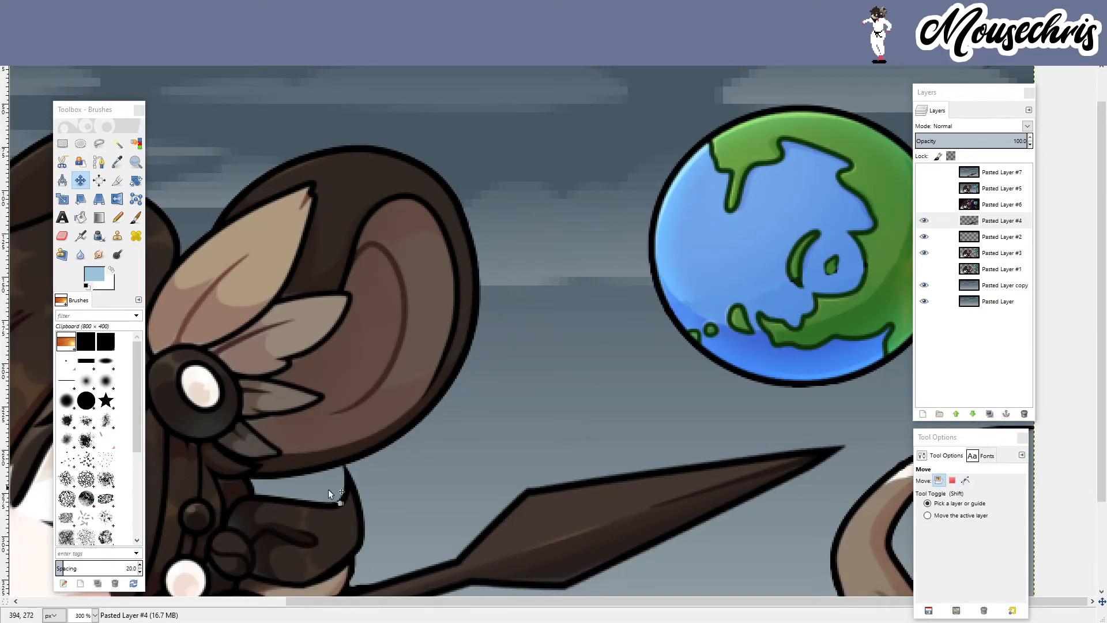
{"action": "scroll", "coordinate": [384, 465], "scroll_direction": "down", "scroll_amount": 1}
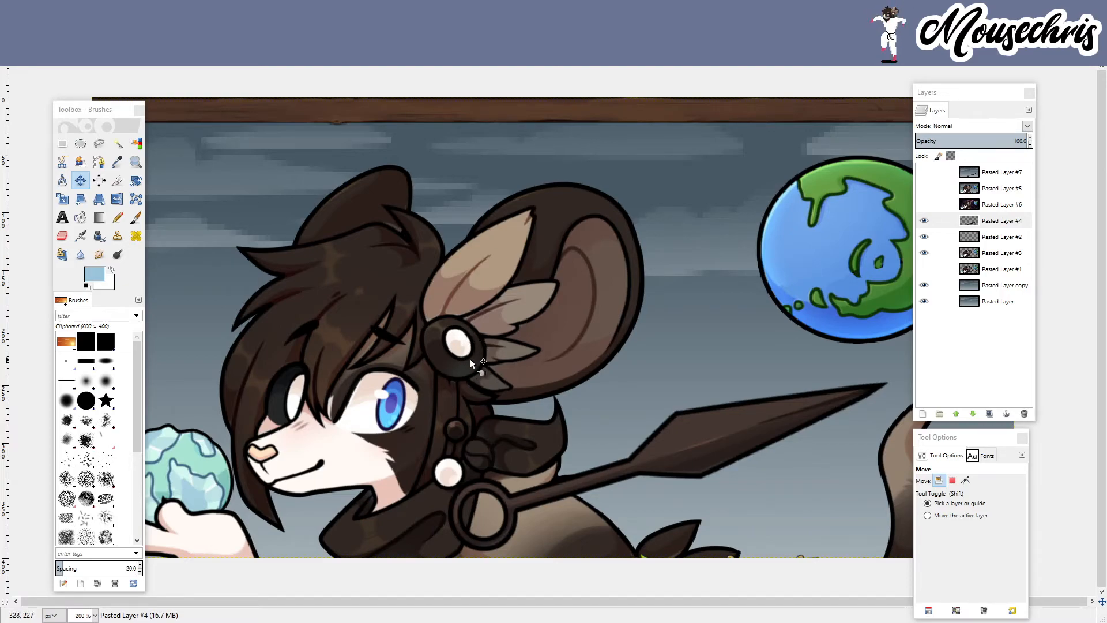
{"action": "scroll", "coordinate": [466, 360], "scroll_direction": "up", "scroll_amount": 5}
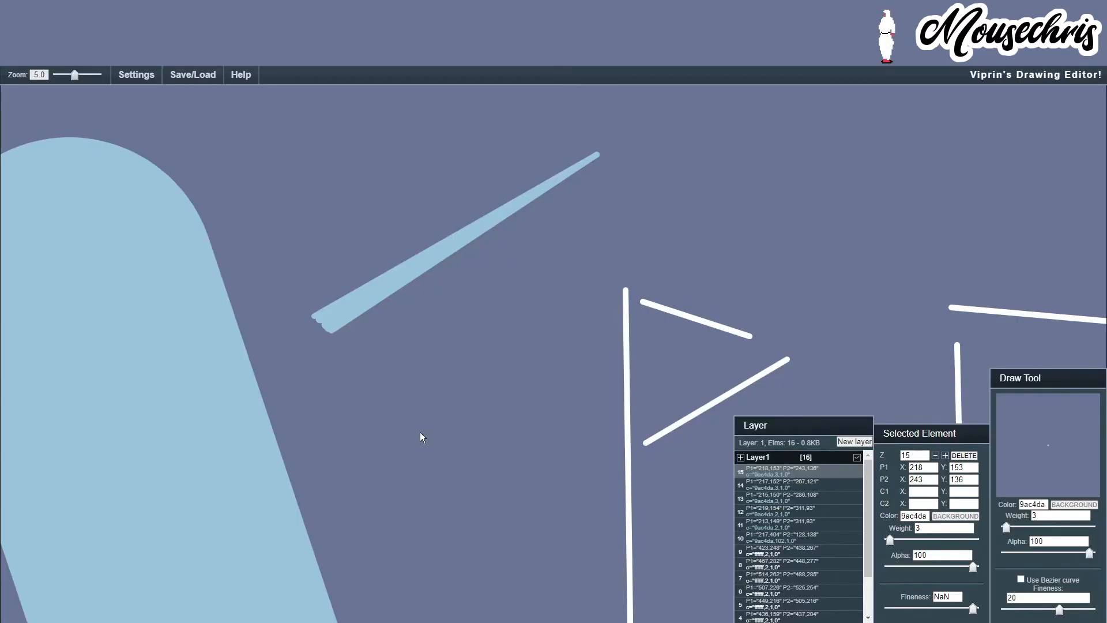
- In Viprin's Drawing Editor, set the drawing weight to 17 and place a round dot at 240,194, deleting the extra line
{"action": "double_click", "coordinate": [1047, 515]}
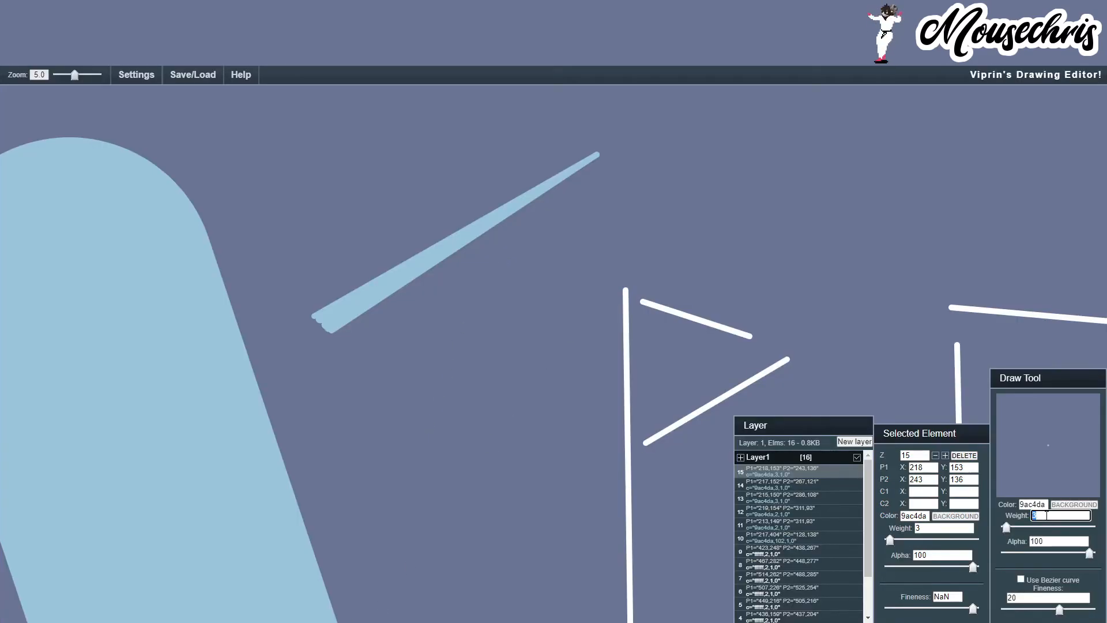
{"action": "type", "text": "17"}
{"action": "left_click_drag", "start_coordinate": [392, 445], "coordinate": [463, 381]}
{"action": "left_click", "coordinate": [964, 455]}
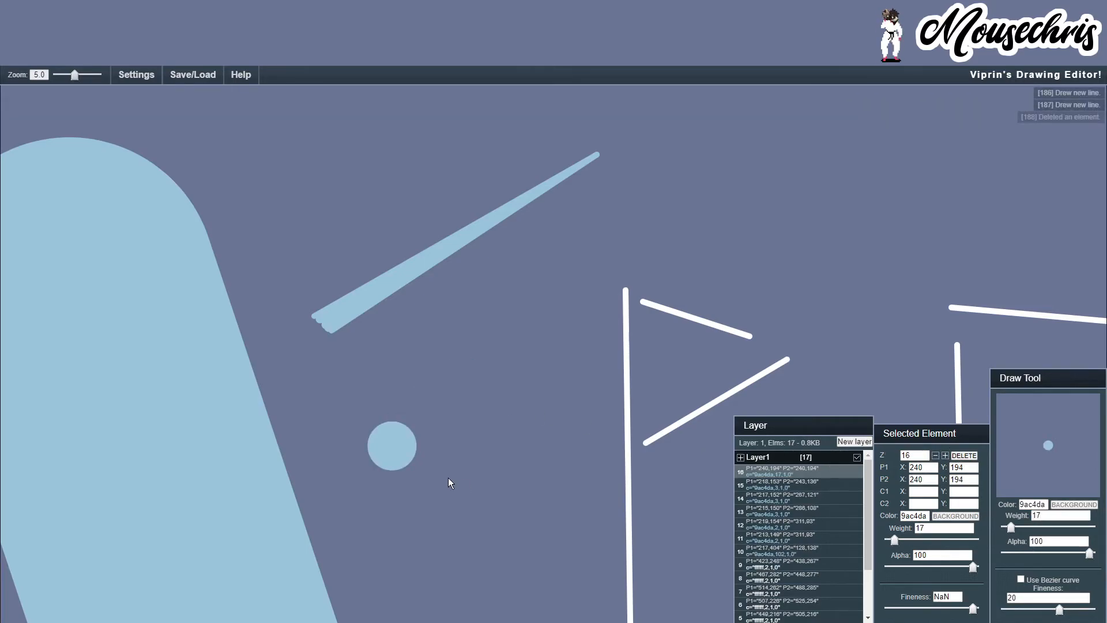
- Show the elements' end points and stretch the dot into a short diagonal line reaching 256,179
{"action": "mouse_move", "coordinate": [136, 78]}
{"action": "left_click", "coordinate": [155, 141]}
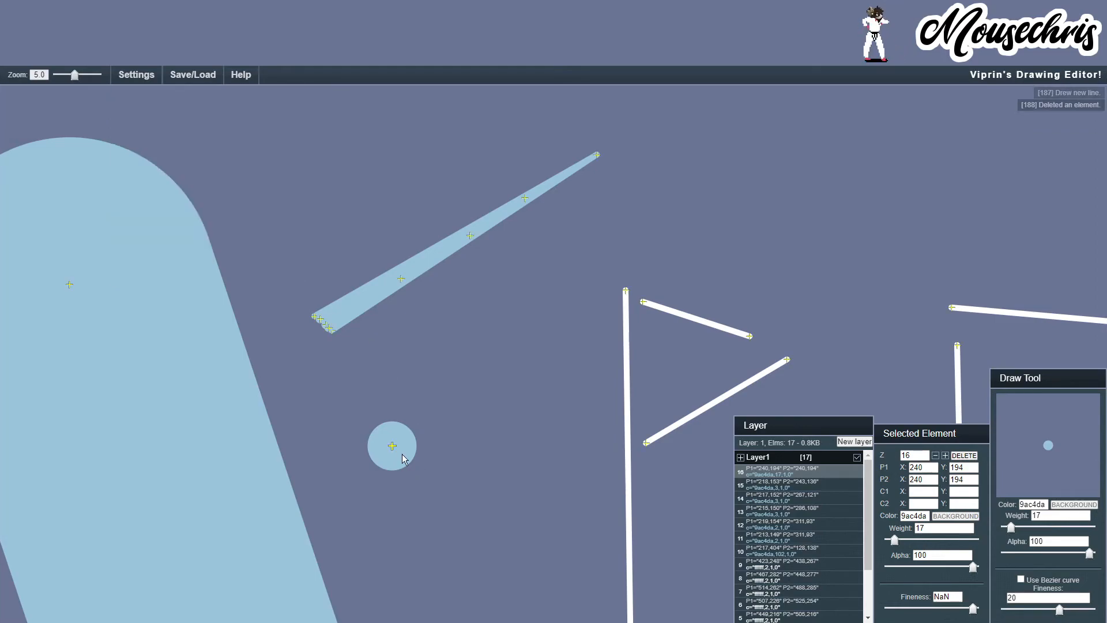
{"action": "left_click_drag", "start_coordinate": [392, 446], "coordinate": [438, 404]}
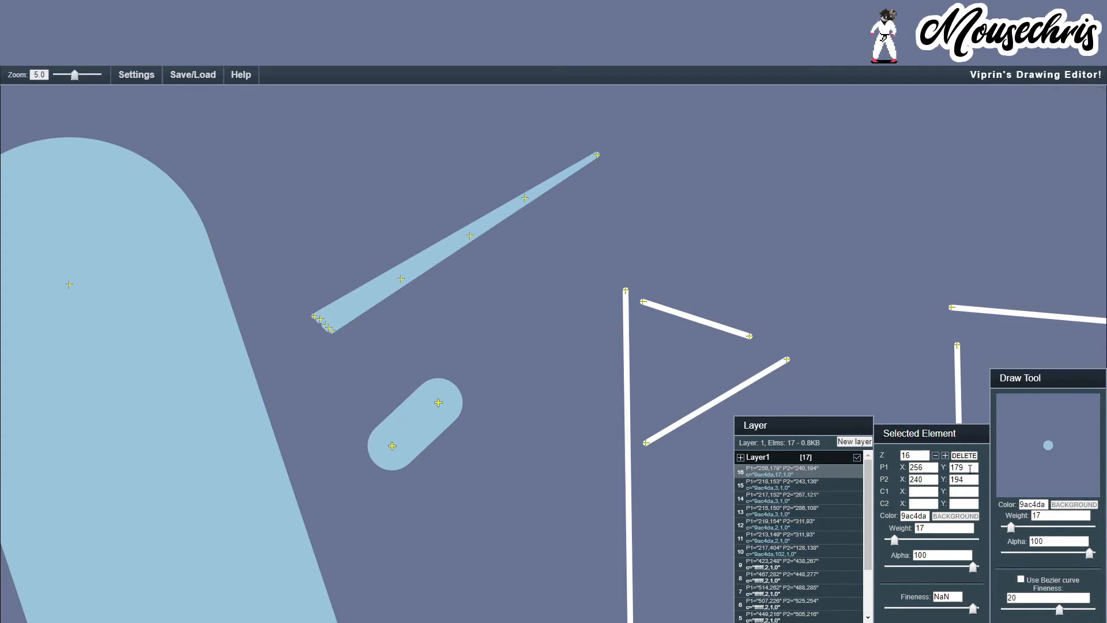
- Draw a second line exactly over the short diagonal one, matching both end points, and set its weight to 25
{"action": "mouse_move", "coordinate": [410, 464]}
{"action": "left_mouse_down"}
{"action": "mouse_move", "coordinate": [459, 430]}
{"action": "mouse_move", "coordinate": [439, 403]}
{"action": "left_mouse_up"}
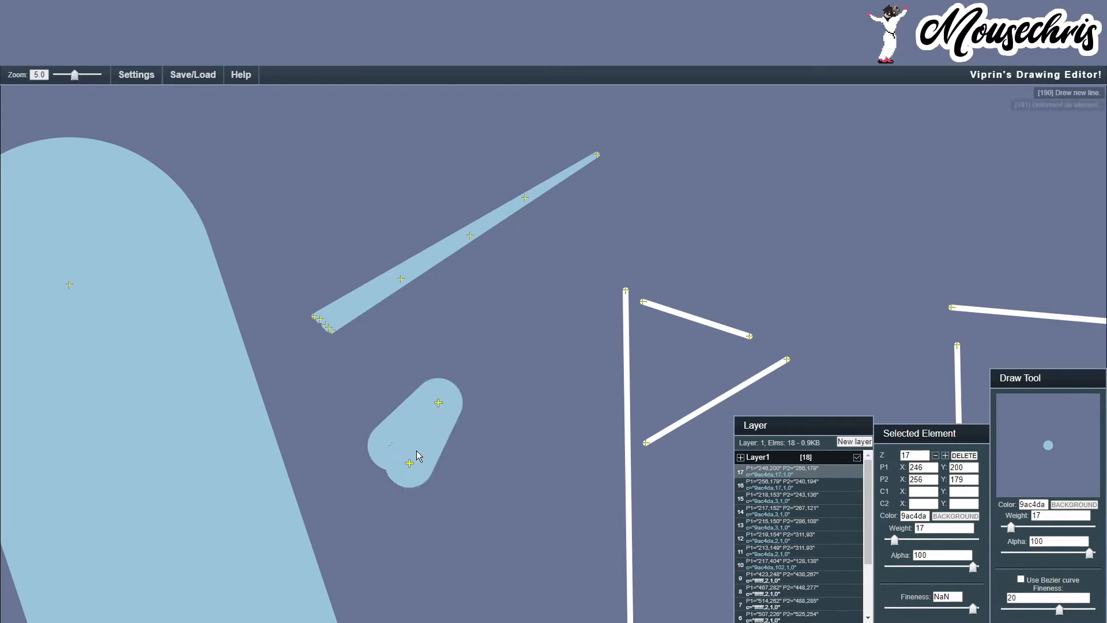
{"action": "left_click_drag", "start_coordinate": [410, 464], "coordinate": [392, 447]}
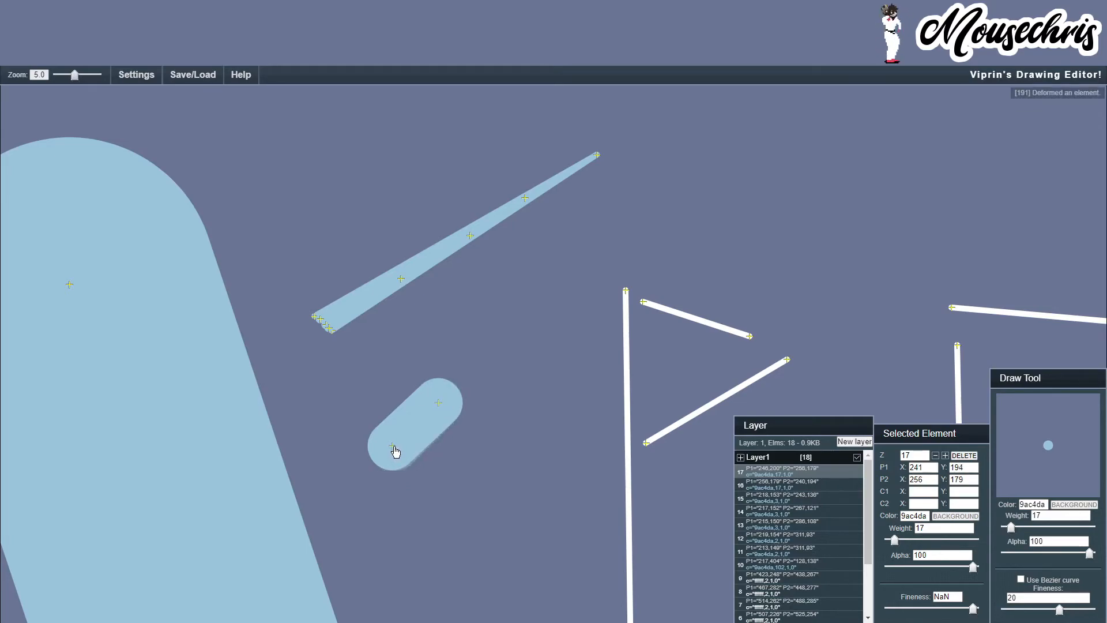
{"action": "double_click", "coordinate": [926, 528]}
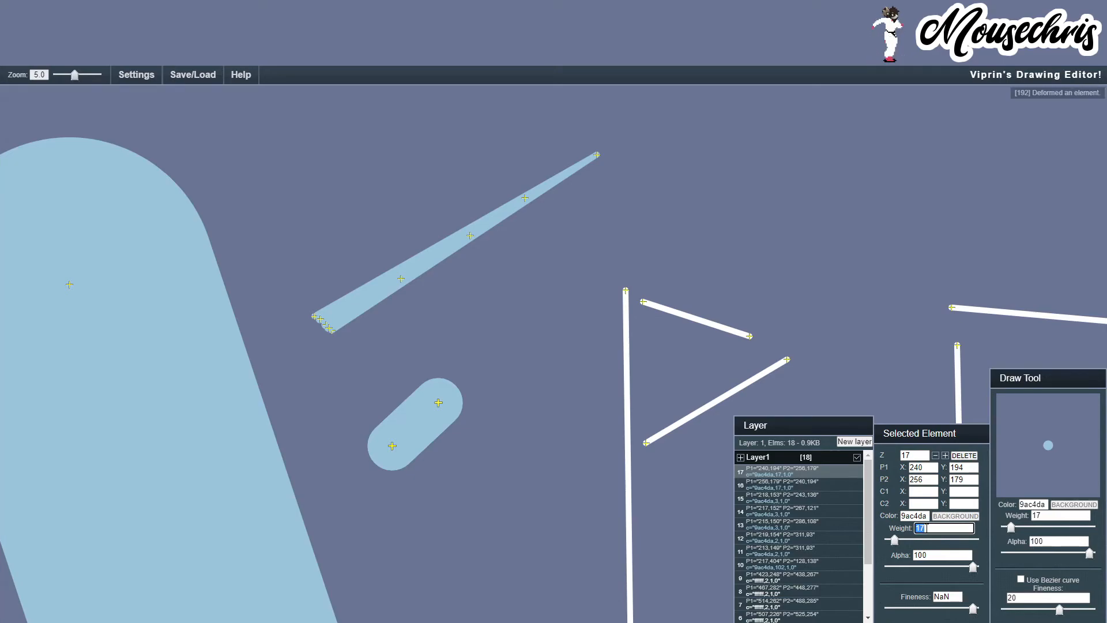
{"action": "type", "text": "2"}
{"action": "key", "text": "Return"}
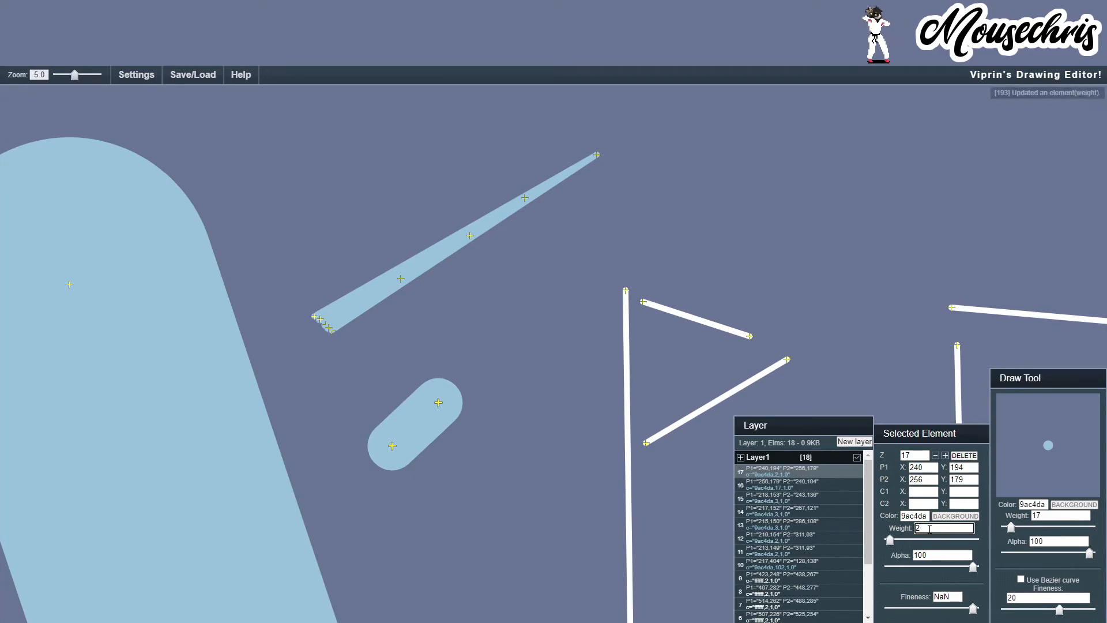
{"action": "type", "text": "5"}
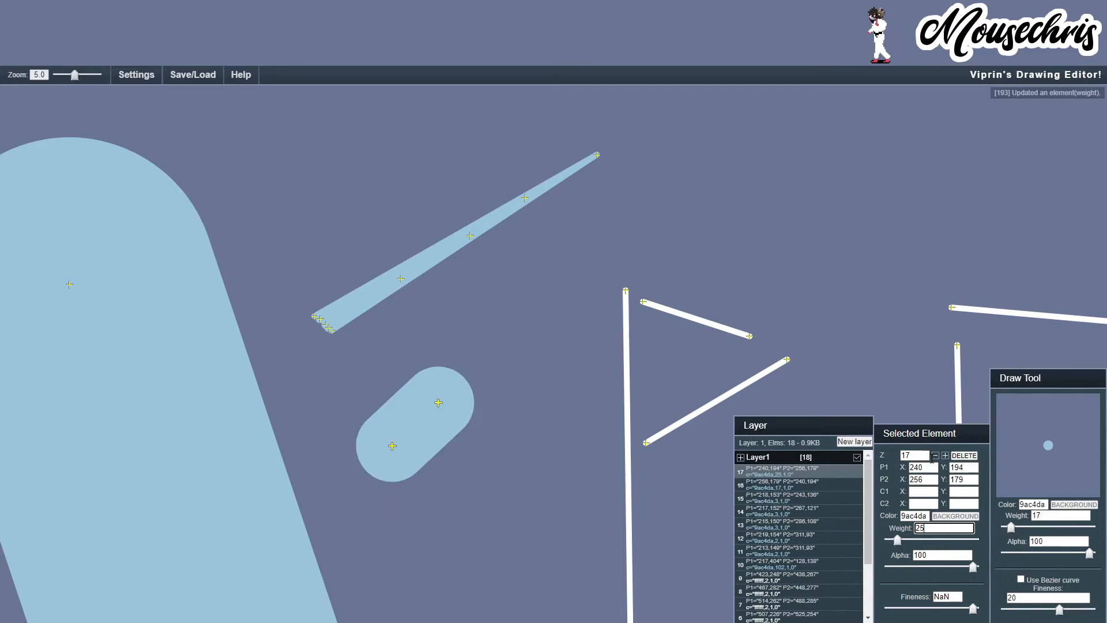
- Send the weight-25 line one level behind the blue line and colour it near-black 080808 as an outline
{"action": "left_click", "coordinate": [935, 456]}
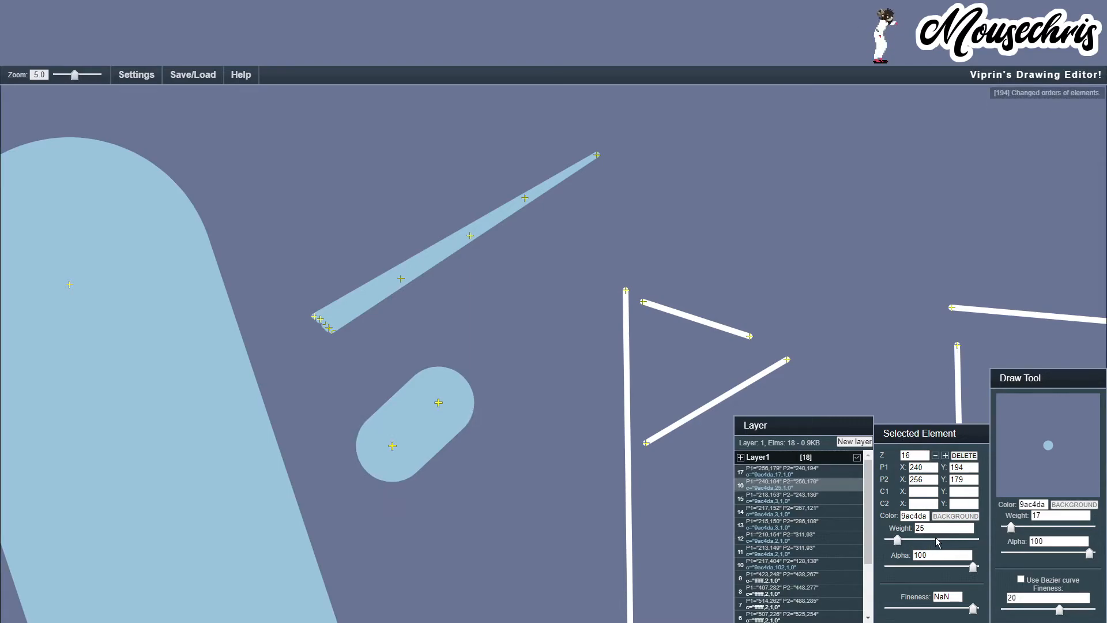
{"action": "left_click", "coordinate": [916, 515]}
{"action": "left_click", "coordinate": [914, 612]}
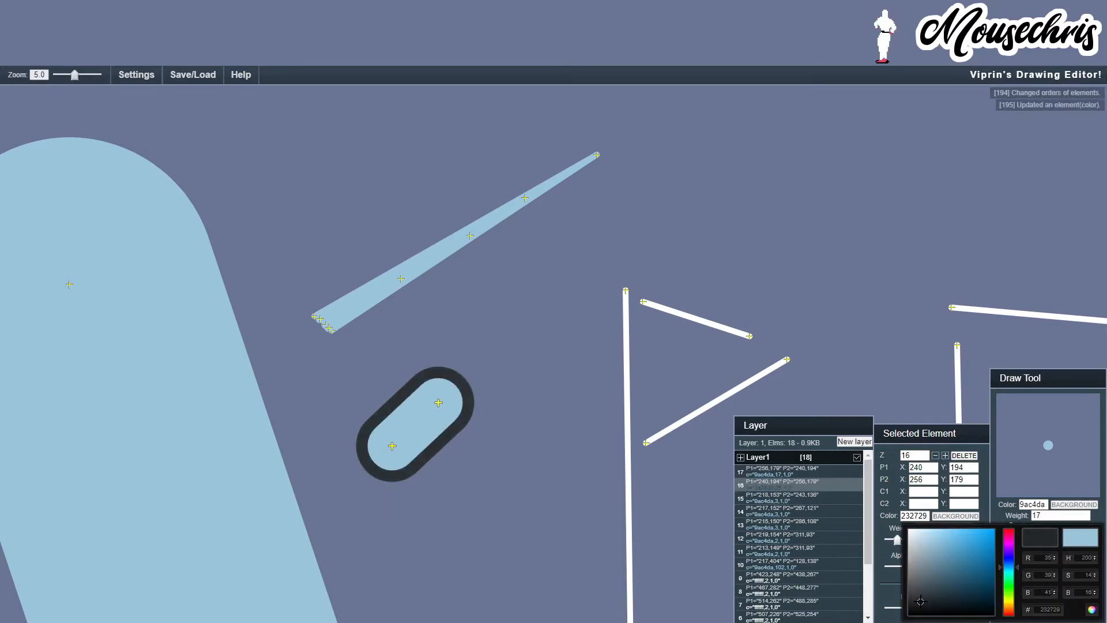
{"action": "left_click", "coordinate": [909, 608]}
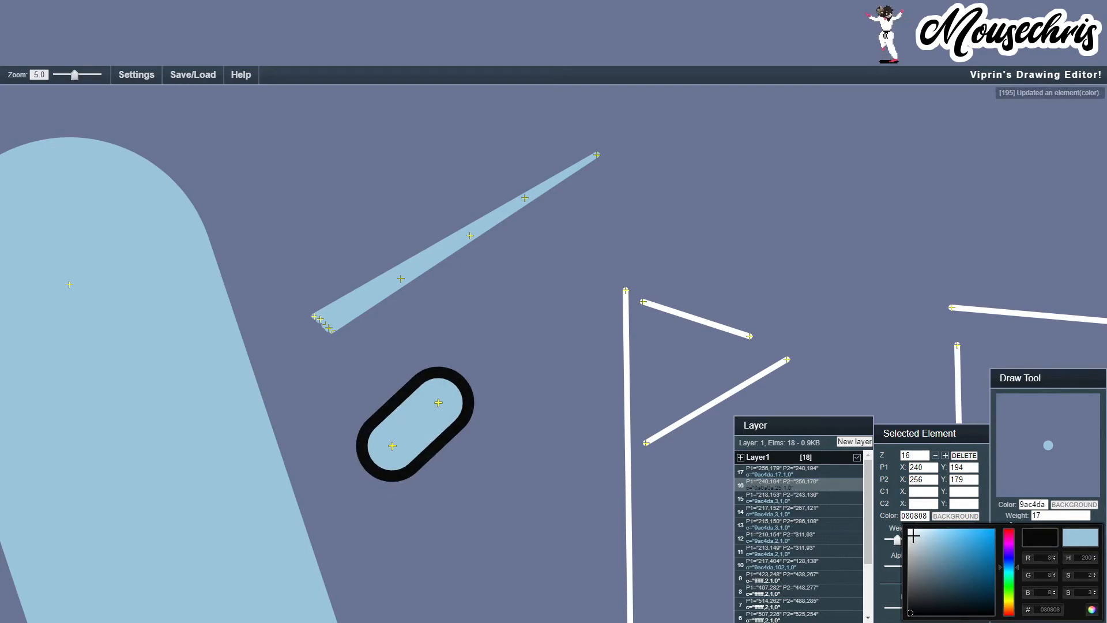
{"action": "left_click", "coordinate": [924, 492]}
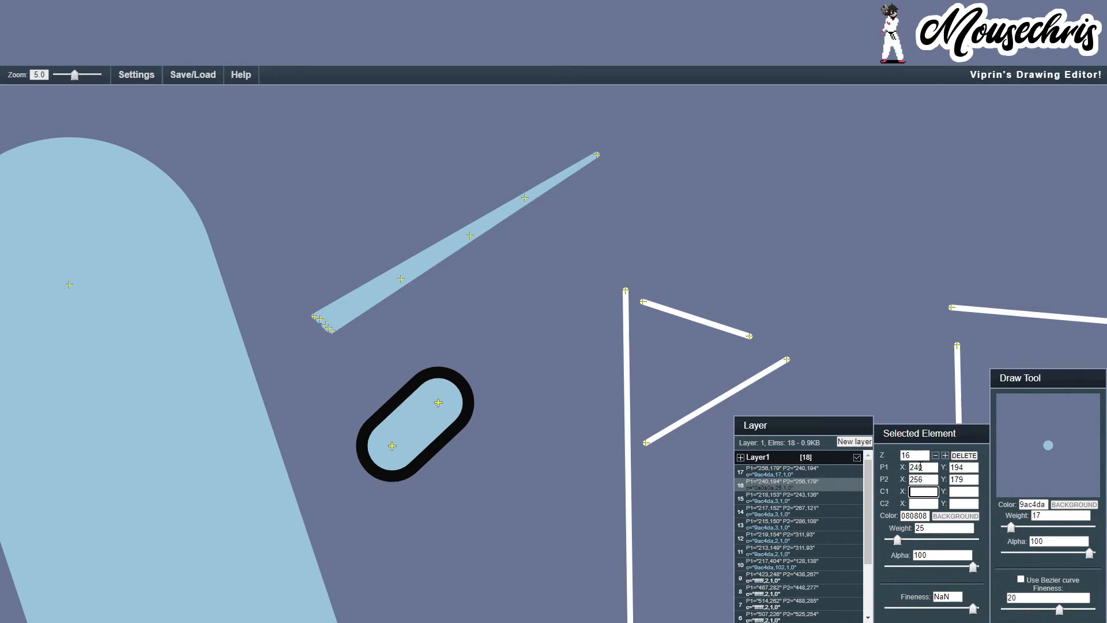
- Try applying the link option None to Layer1
{"action": "left_click_drag", "start_coordinate": [74, 76], "coordinate": [57, 79]}
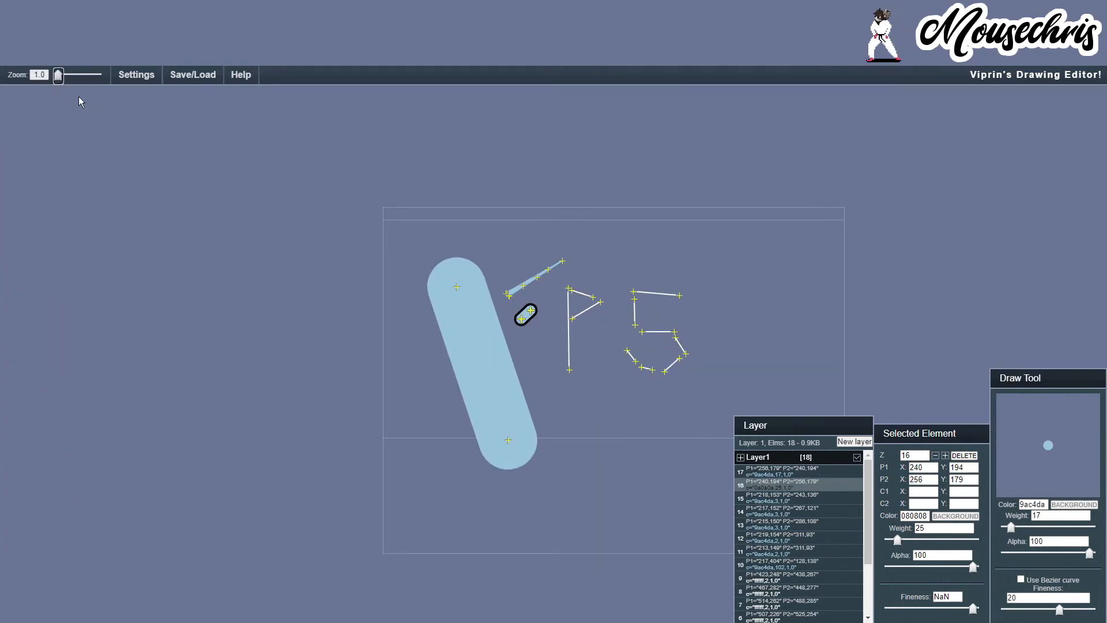
{"action": "left_click_drag", "start_coordinate": [58, 81], "coordinate": [85, 76]}
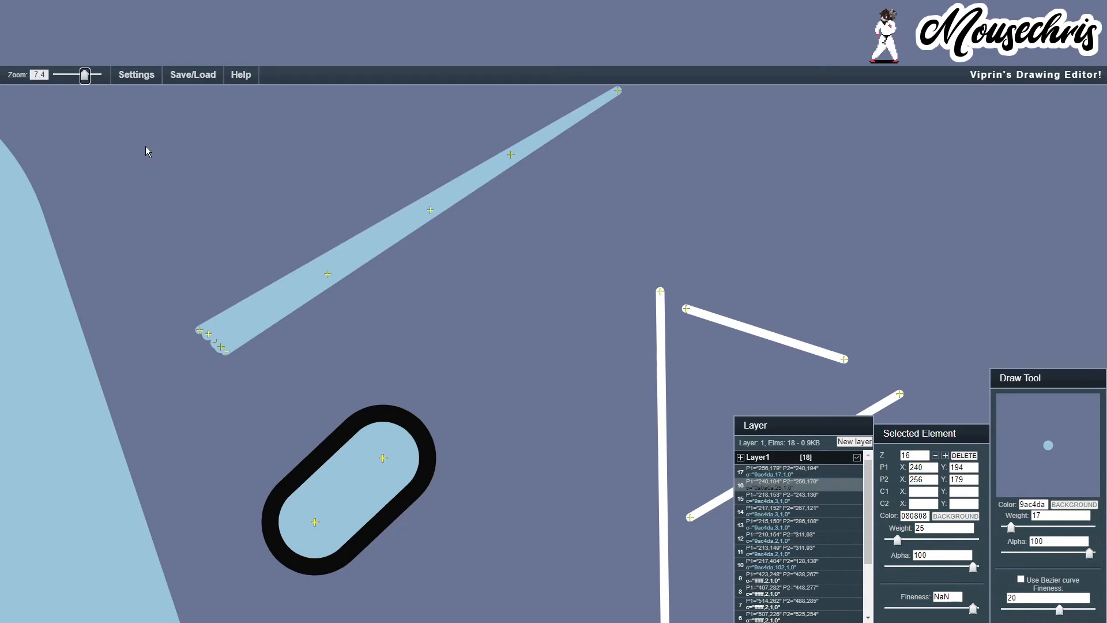
{"action": "left_click", "coordinate": [825, 458]}
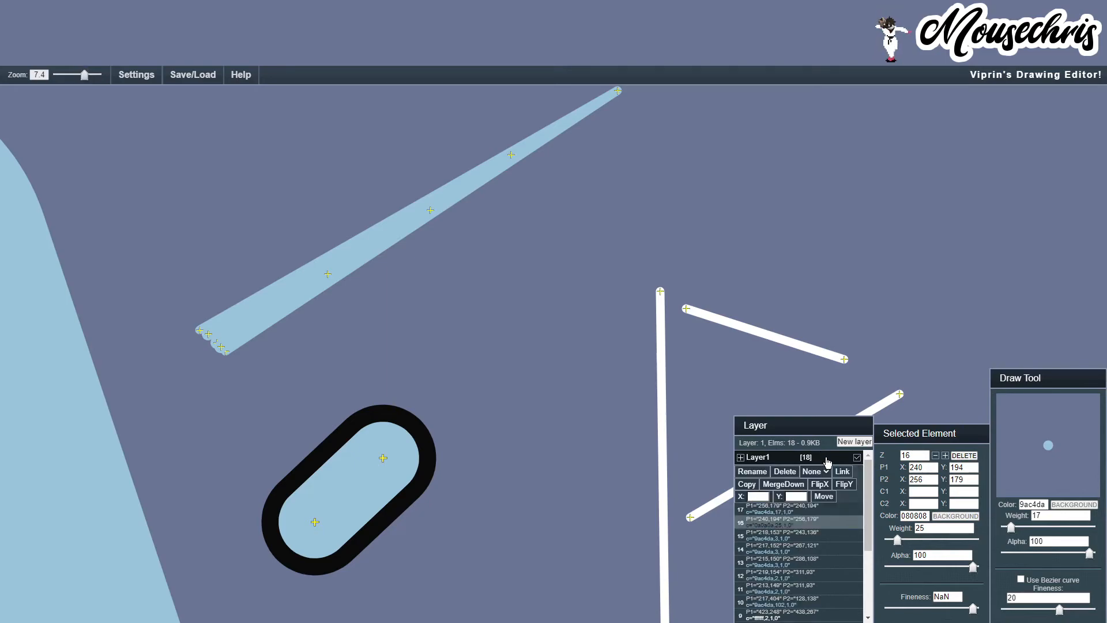
{"action": "left_click", "coordinate": [814, 471]}
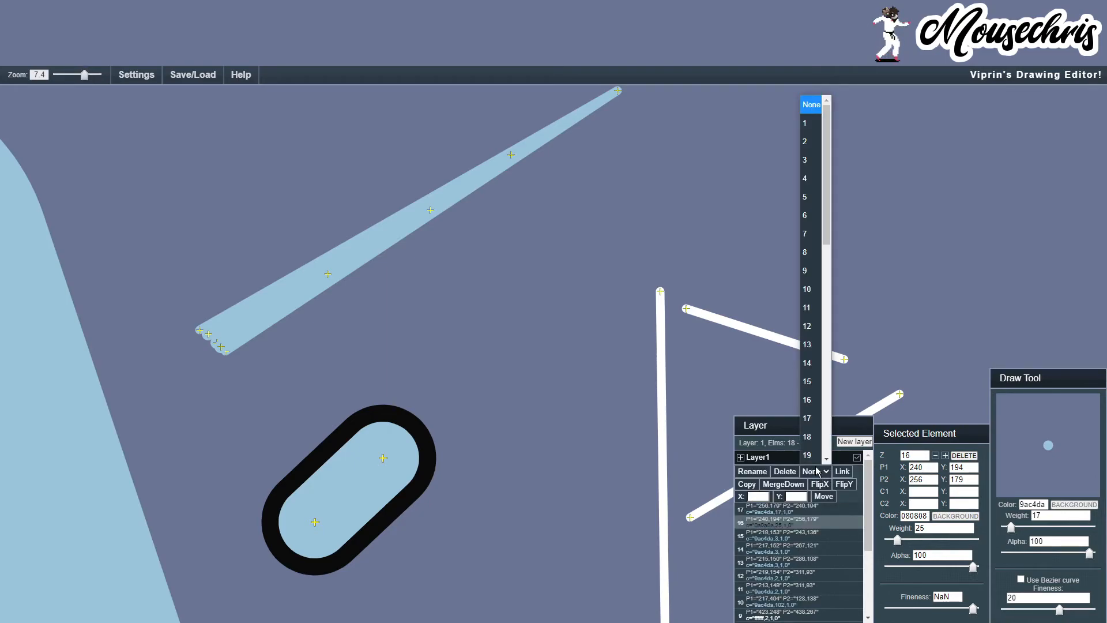
{"action": "left_click", "coordinate": [795, 461]}
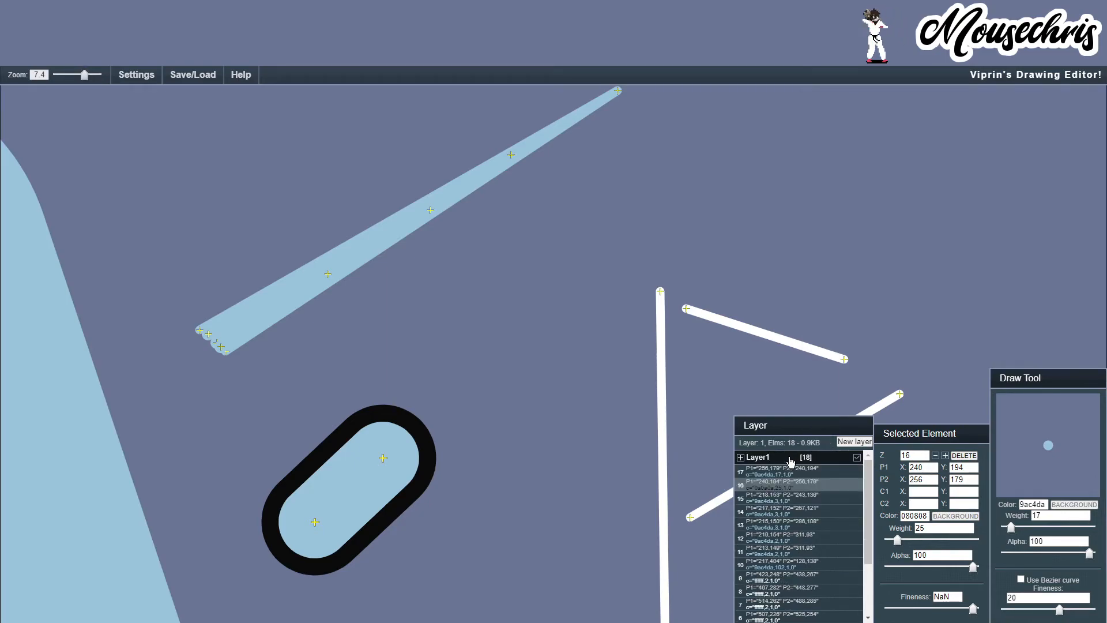
{"action": "left_click", "coordinate": [825, 461]}
{"action": "left_click", "coordinate": [824, 472]}
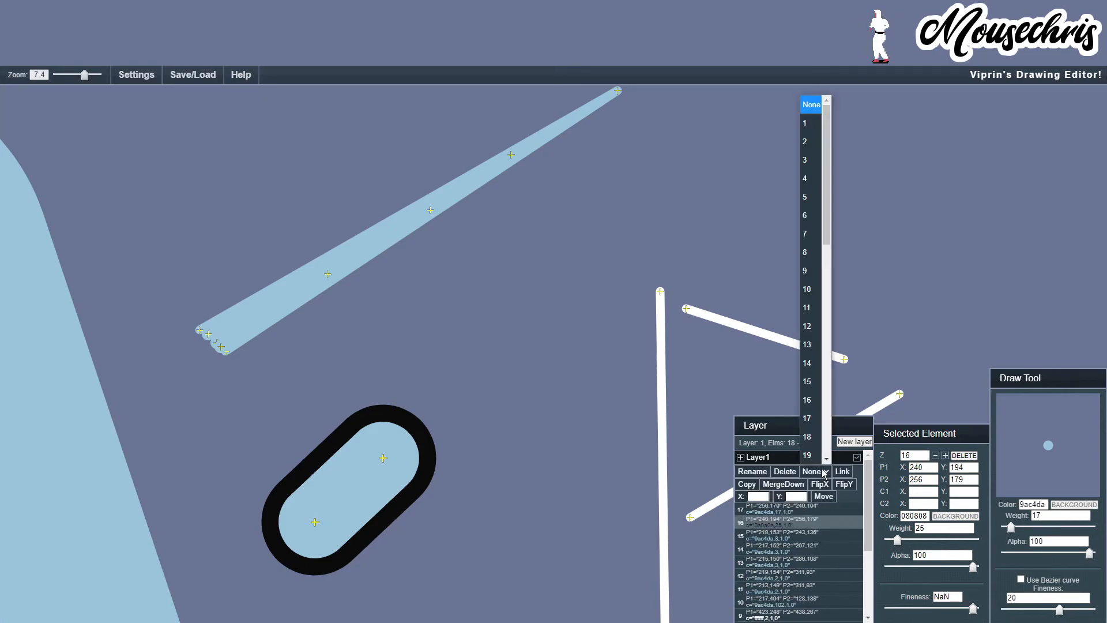
{"action": "left_click", "coordinate": [810, 105]}
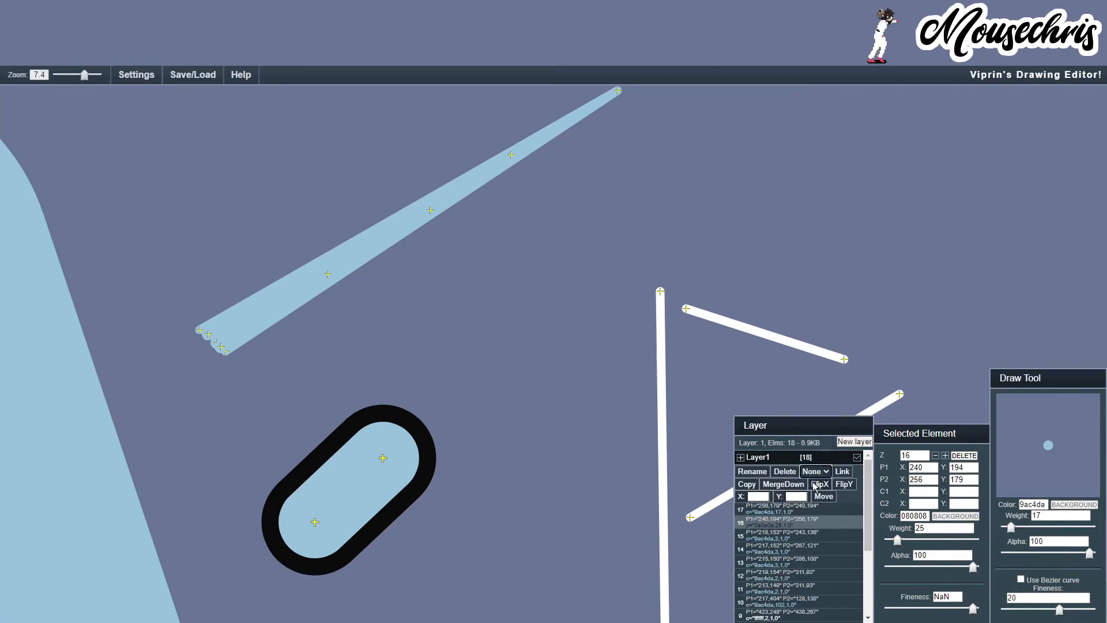
{"action": "left_click", "coordinate": [842, 471]}
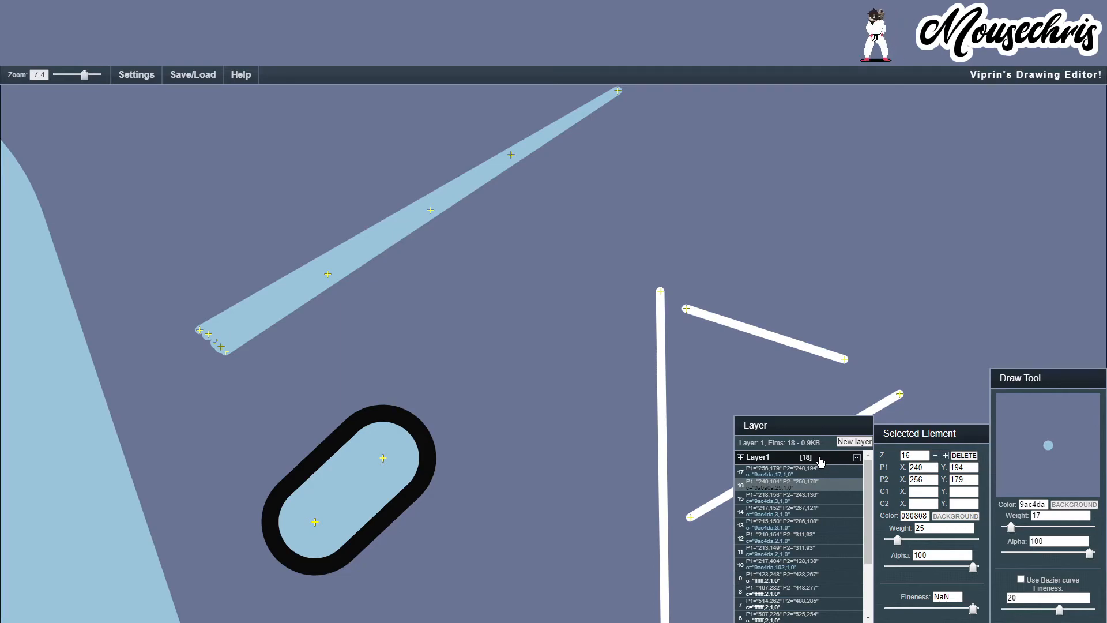
- Link all elements of Layer1 to number 1
{"action": "left_click", "coordinate": [820, 461]}
{"action": "left_click", "coordinate": [819, 471]}
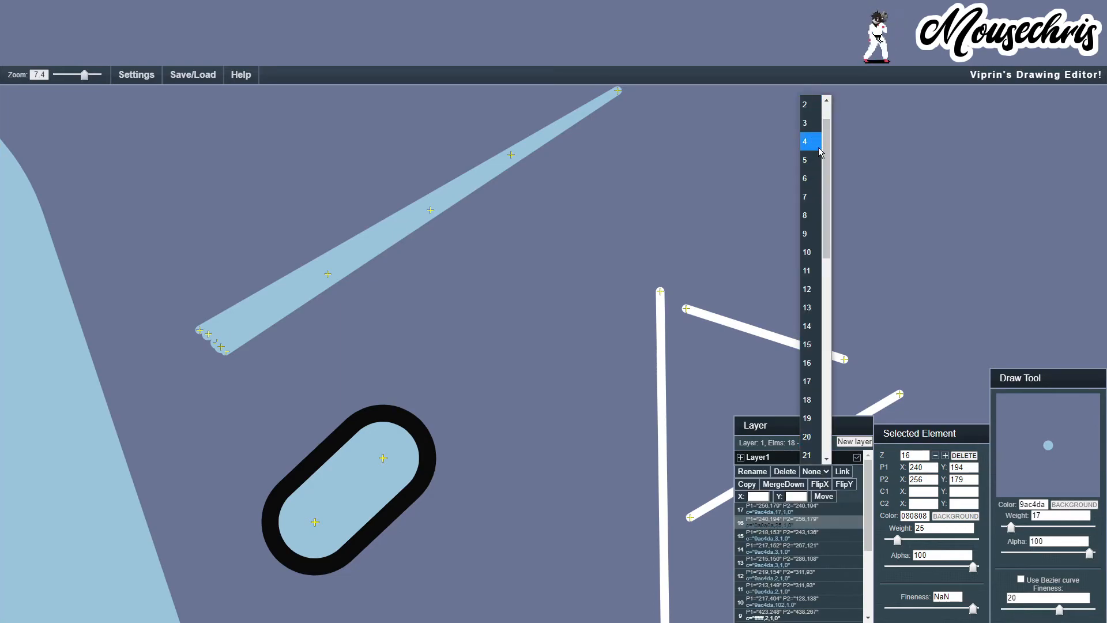
{"action": "scroll", "coordinate": [814, 138], "scroll_direction": "up", "scroll_amount": 1}
{"action": "left_click", "coordinate": [812, 123]}
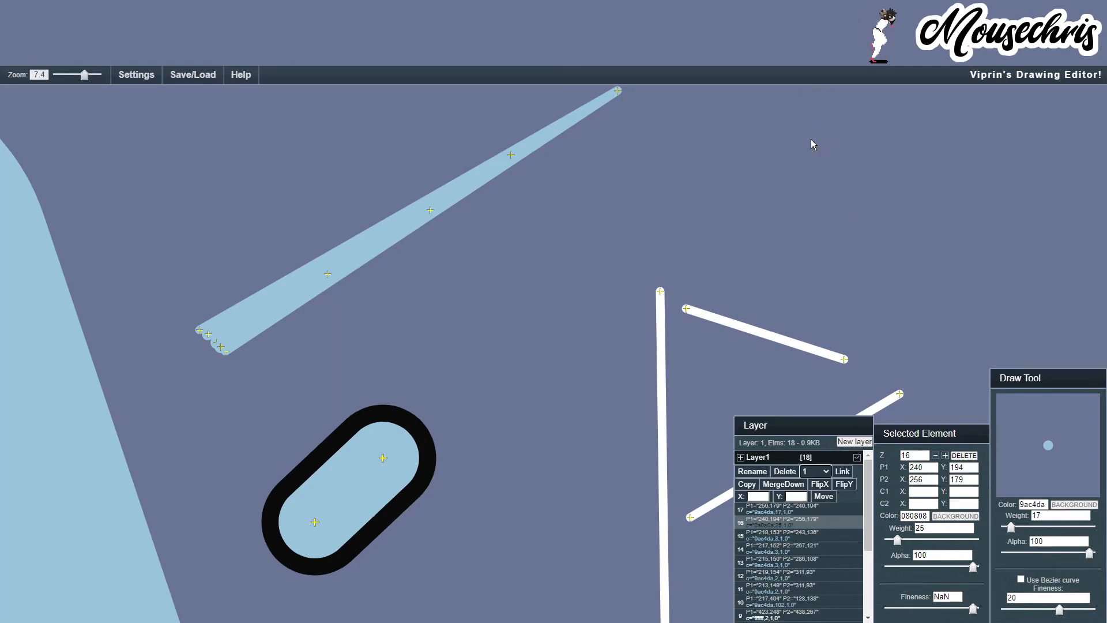
{"action": "left_click", "coordinate": [846, 473]}
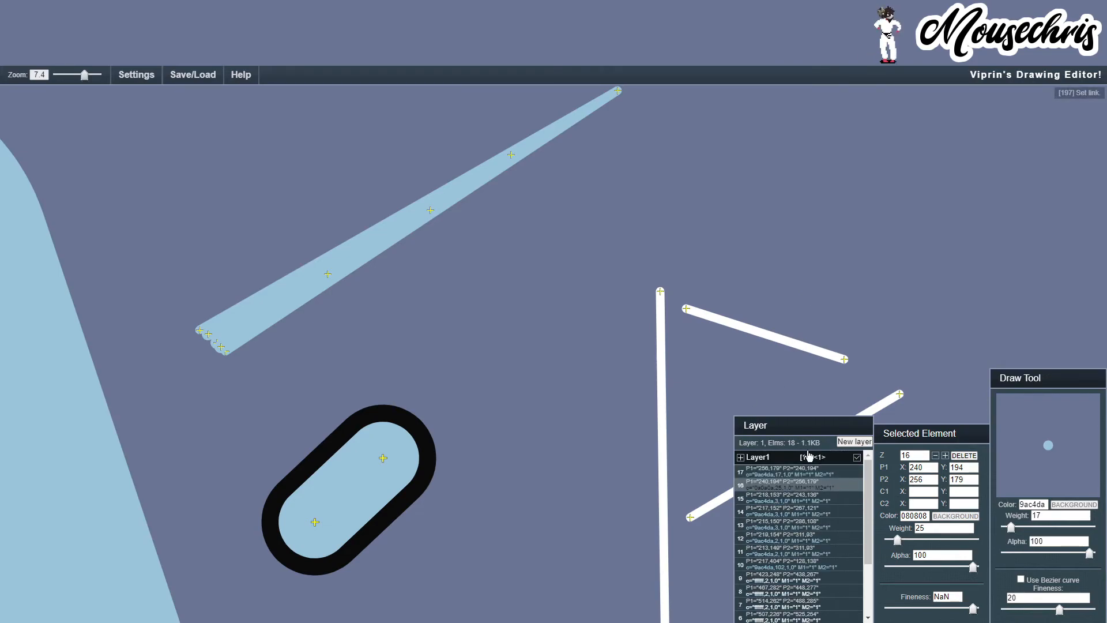
- Link all elements of Layer1 to number 10
{"action": "left_click", "coordinate": [824, 463]}
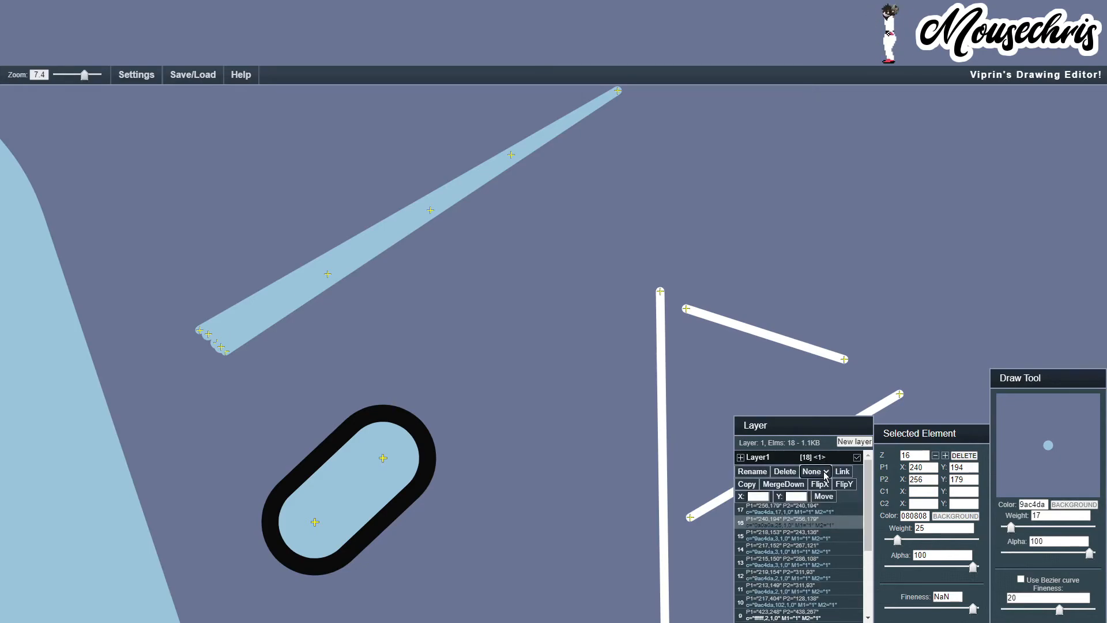
{"action": "left_click", "coordinate": [823, 472]}
{"action": "scroll", "coordinate": [817, 434], "scroll_direction": "down", "scroll_amount": 5}
{"action": "scroll", "coordinate": [817, 433], "scroll_direction": "up", "scroll_amount": 5}
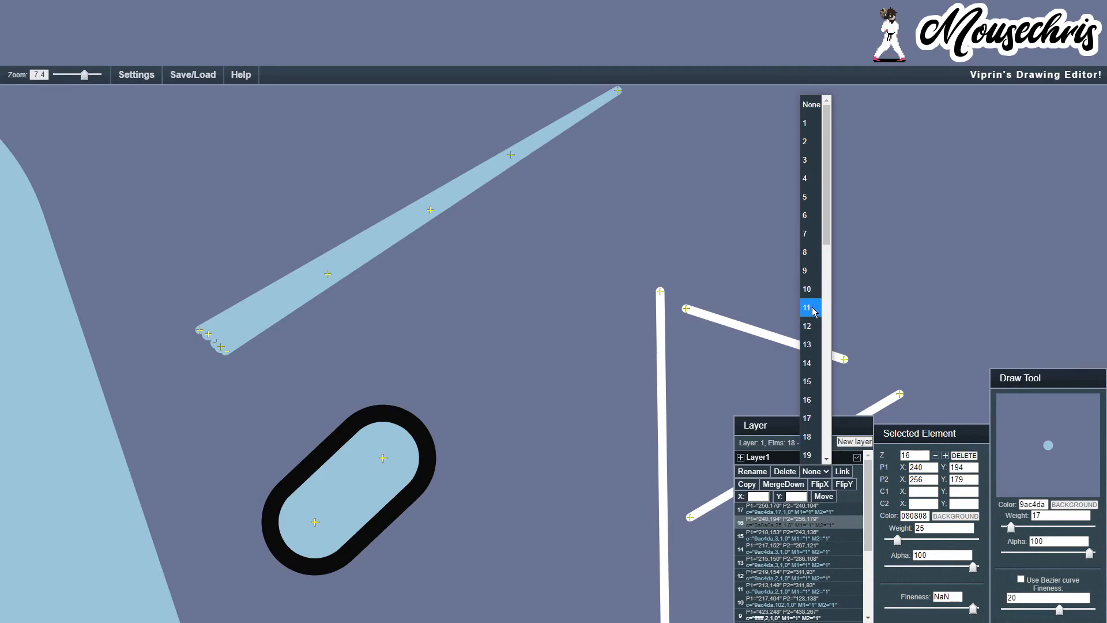
{"action": "left_click", "coordinate": [809, 308]}
{"action": "left_click", "coordinate": [825, 471]}
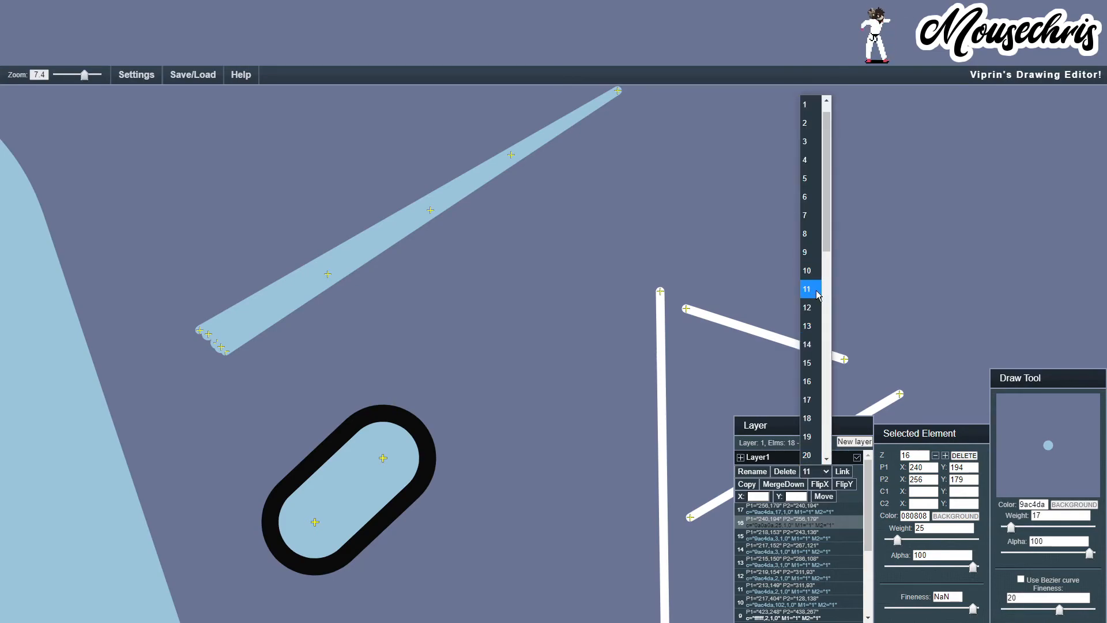
{"action": "left_click", "coordinate": [810, 289]}
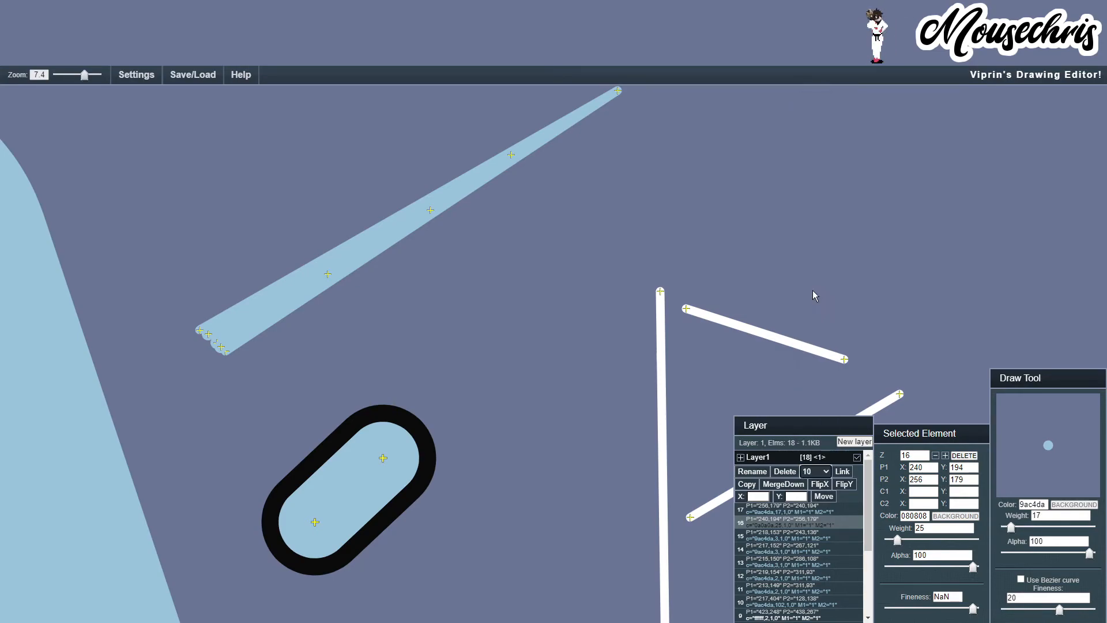
{"action": "left_click", "coordinate": [841, 476]}
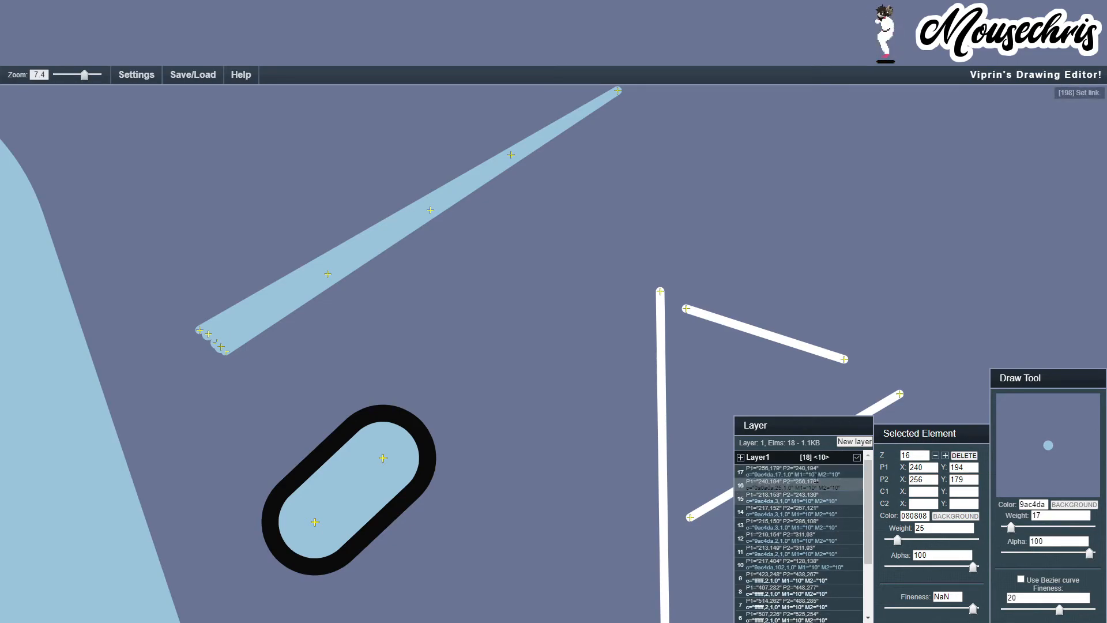
{"action": "scroll", "coordinate": [837, 564], "scroll_direction": "down", "scroll_amount": 3}
{"action": "scroll", "coordinate": [836, 563], "scroll_direction": "up", "scroll_amount": 3}
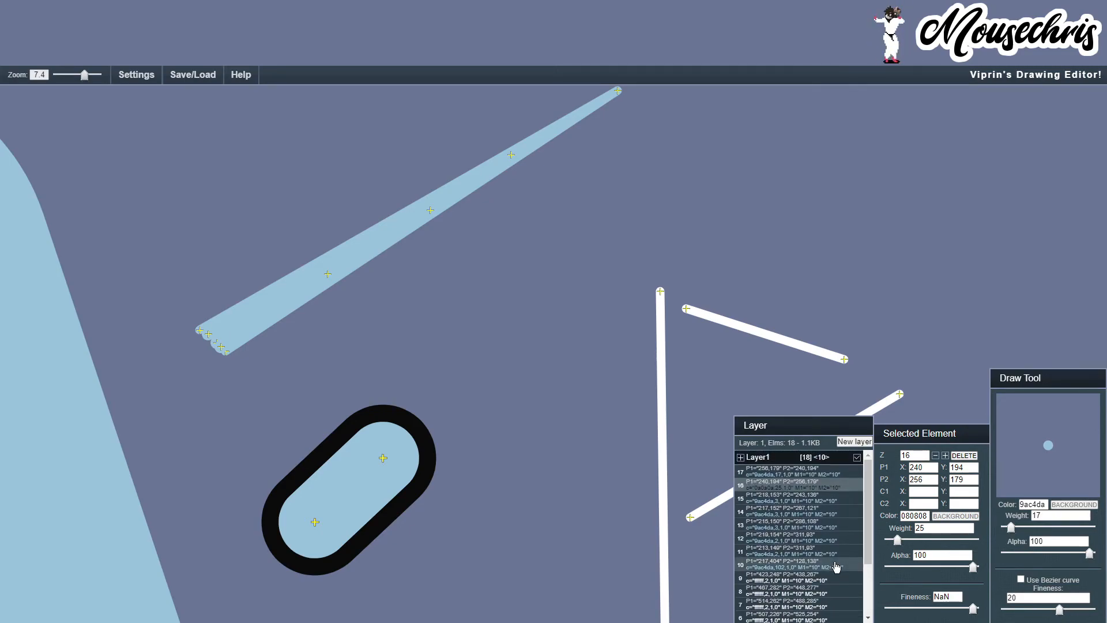
{"action": "left_click", "coordinate": [849, 458]}
{"action": "left_click", "coordinate": [822, 473]}
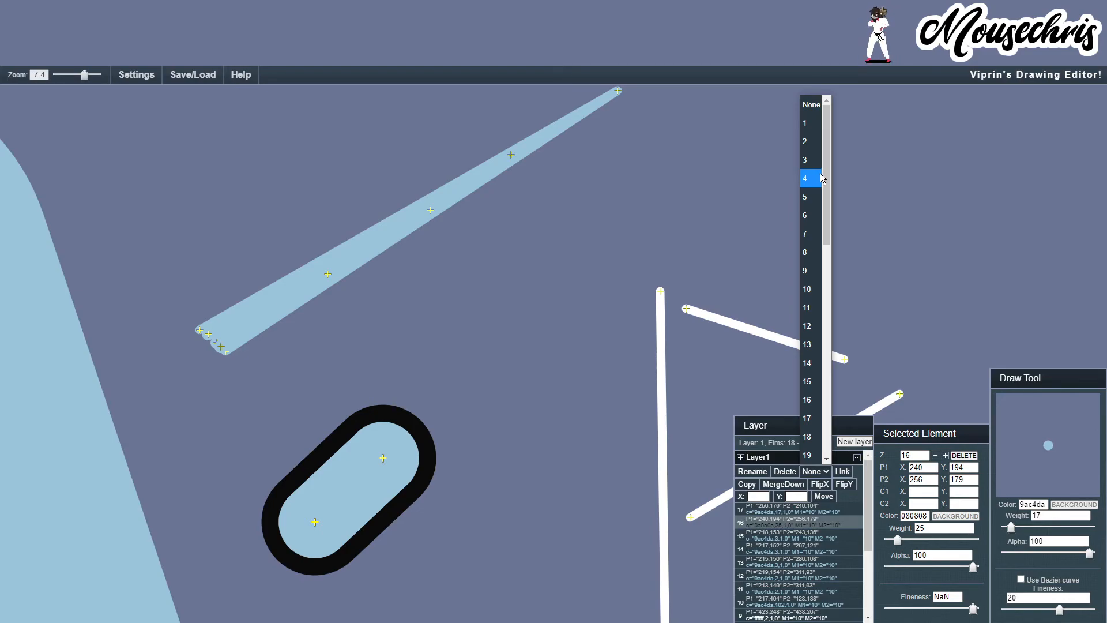
{"action": "scroll", "coordinate": [810, 346], "scroll_direction": "down", "scroll_amount": 6}
{"action": "scroll", "coordinate": [810, 346], "scroll_direction": "down", "scroll_amount": 1}
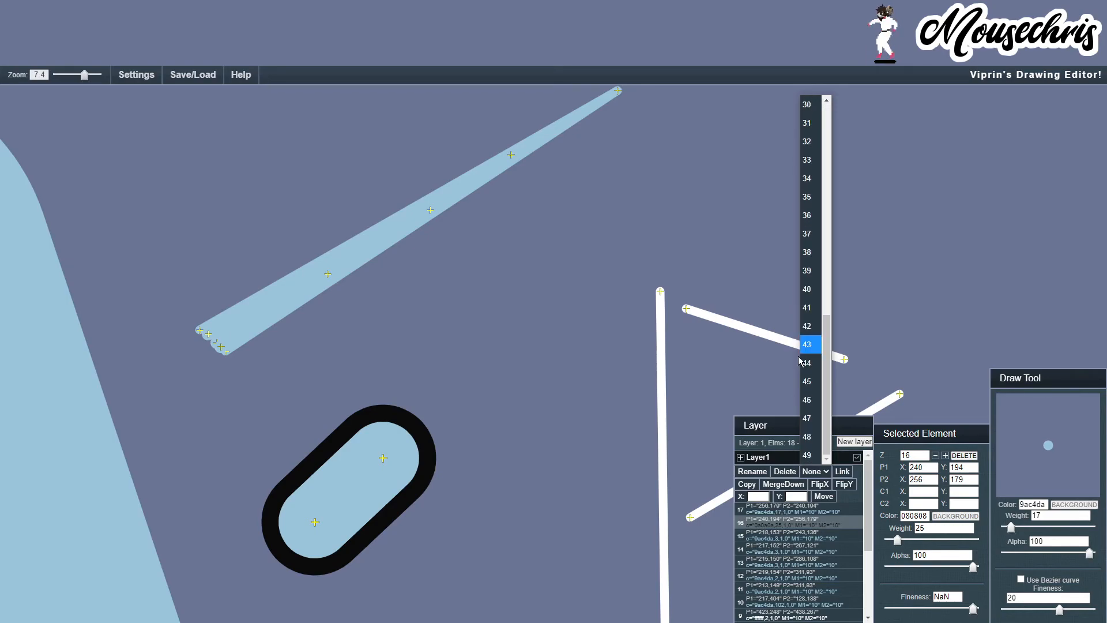
{"action": "left_click", "coordinate": [813, 347]}
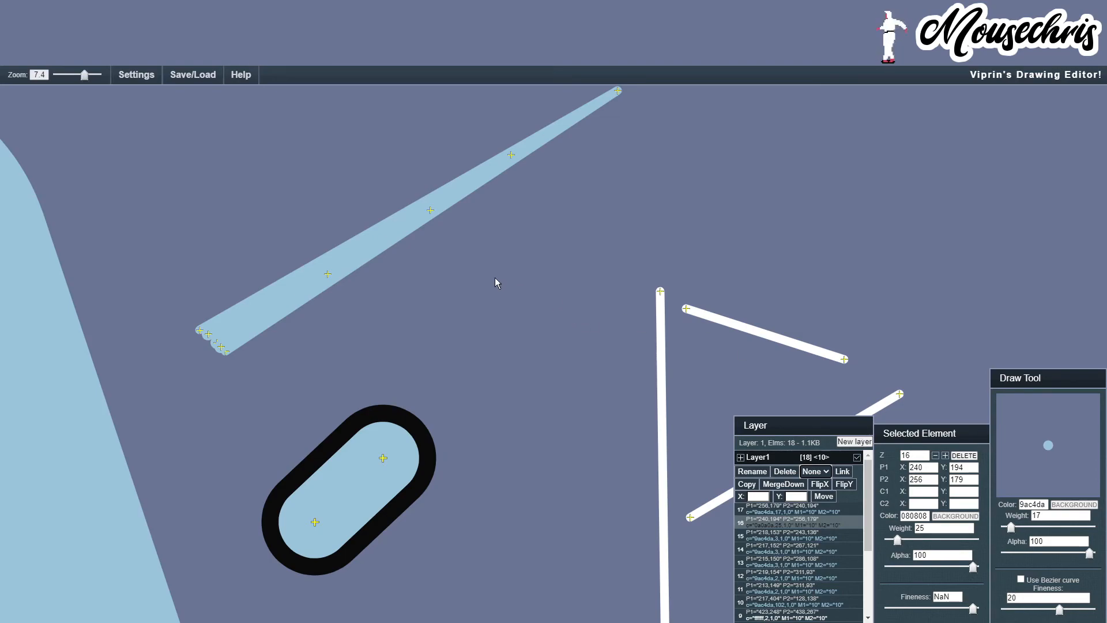
- Switch to the Aqua Map Art image in GIMP, hide Pasted Layer copy and show Pasted Layer #5
{"action": "left_click_drag", "start_coordinate": [84, 75], "coordinate": [60, 79]}
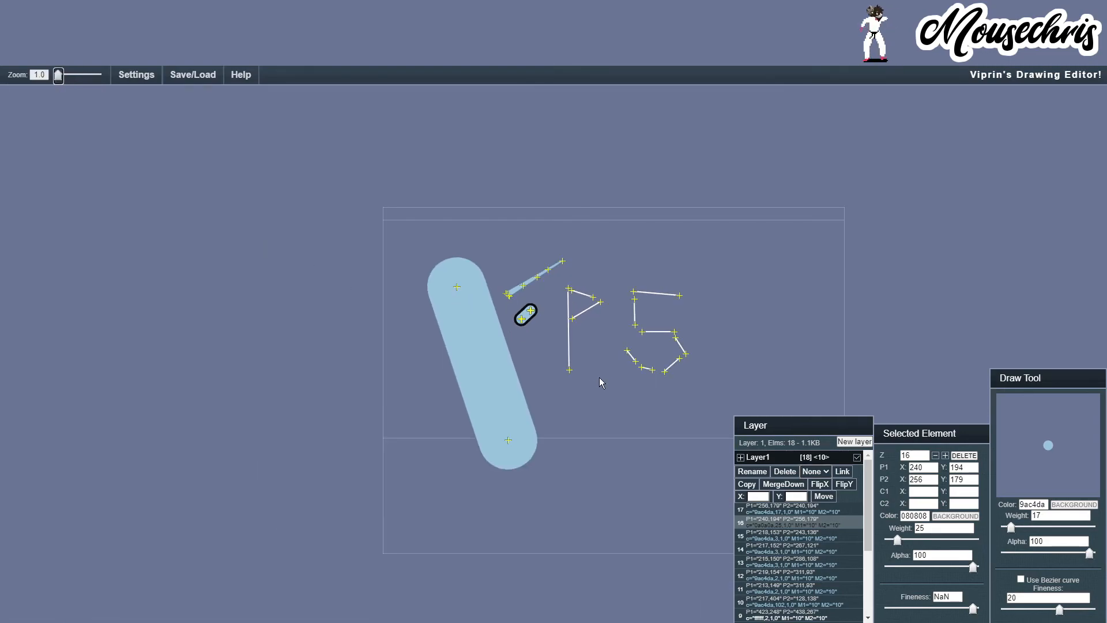
{"action": "mouse_move", "coordinate": [599, 383]}
{"action": "left_mouse_down"}
{"action": "mouse_move", "coordinate": [484, 363]}
{"action": "mouse_move", "coordinate": [479, 388]}
{"action": "mouse_move", "coordinate": [516, 390]}
{"action": "mouse_move", "coordinate": [505, 359]}
{"action": "left_mouse_up"}
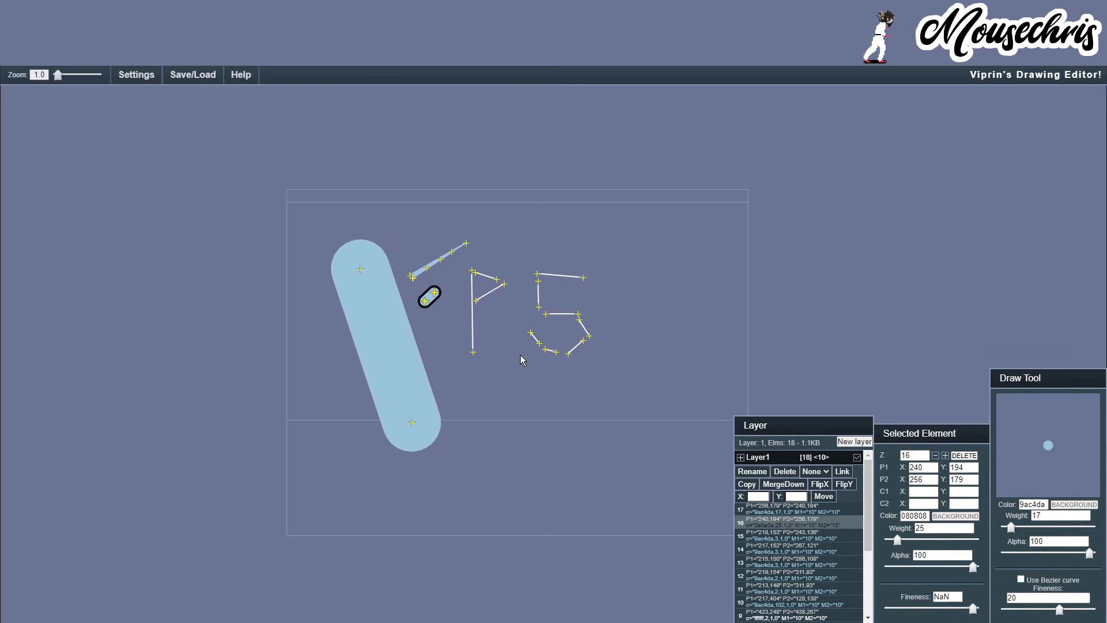
{"action": "left_click", "coordinate": [409, 622]}
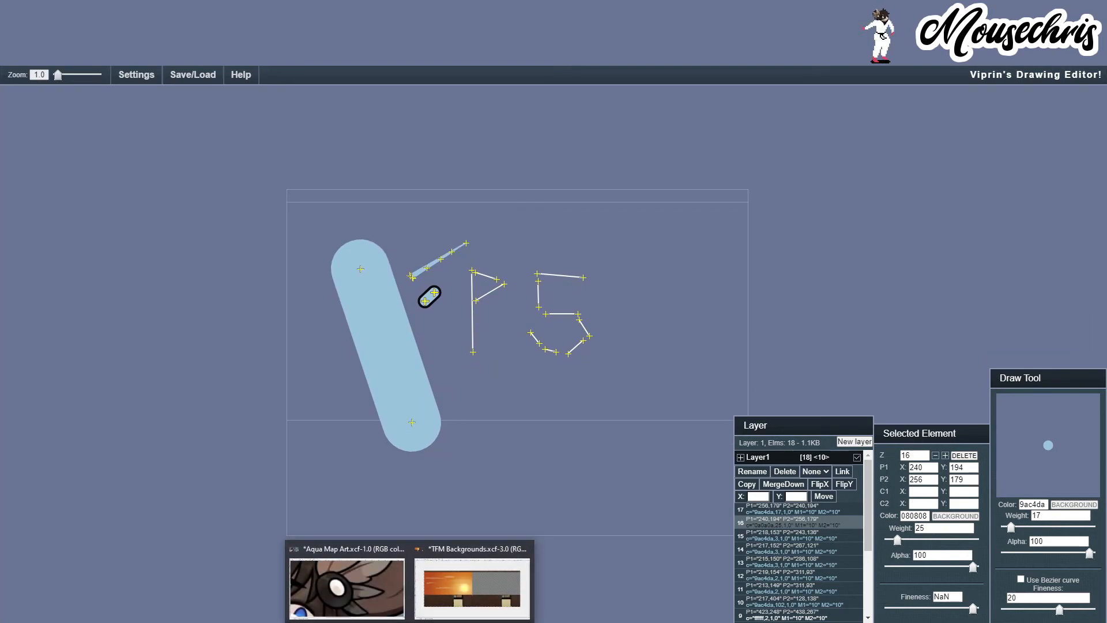
{"action": "left_click", "coordinate": [378, 586]}
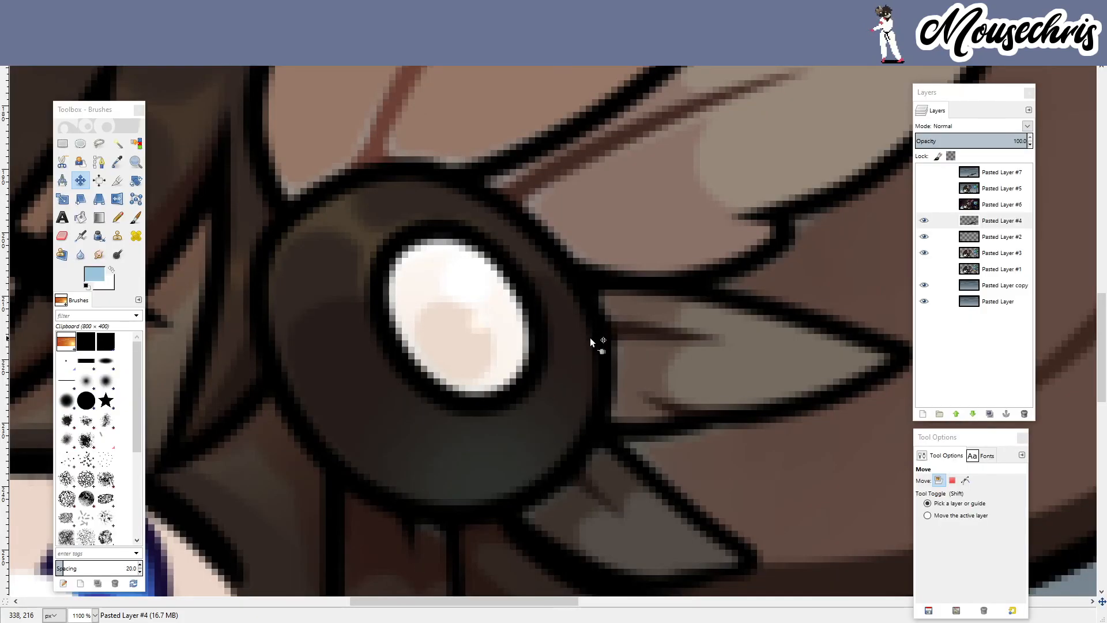
{"action": "scroll", "coordinate": [590, 339], "scroll_direction": "down", "scroll_amount": 7}
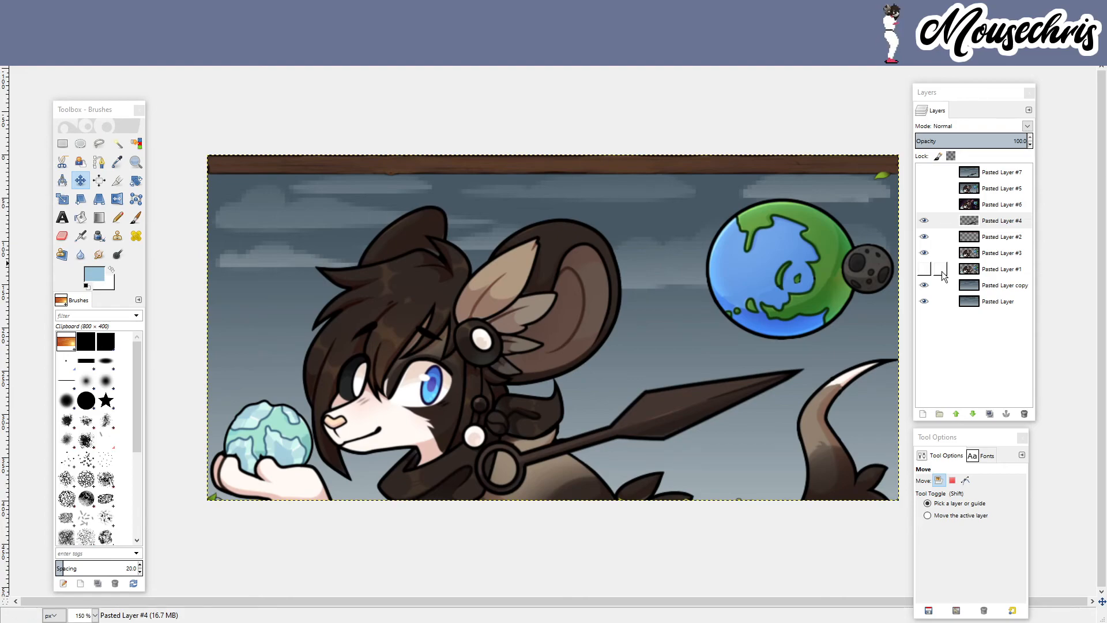
{"action": "left_click", "coordinate": [924, 285]}
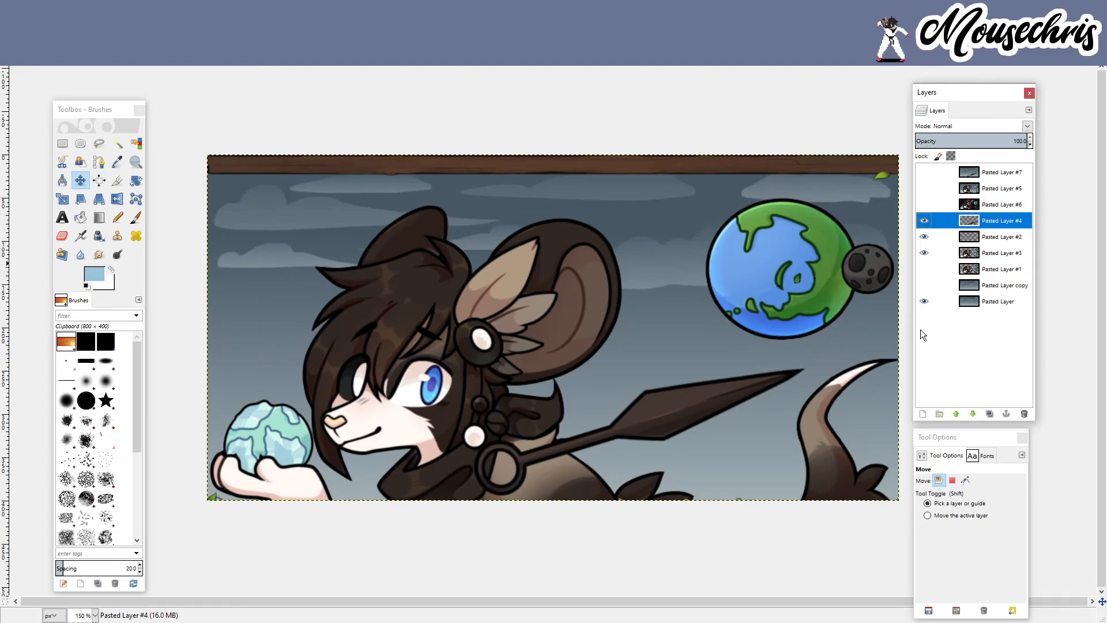
{"action": "left_click", "coordinate": [929, 189]}
{"action": "left_click", "coordinate": [926, 173]}
{"action": "left_click", "coordinate": [926, 173]}
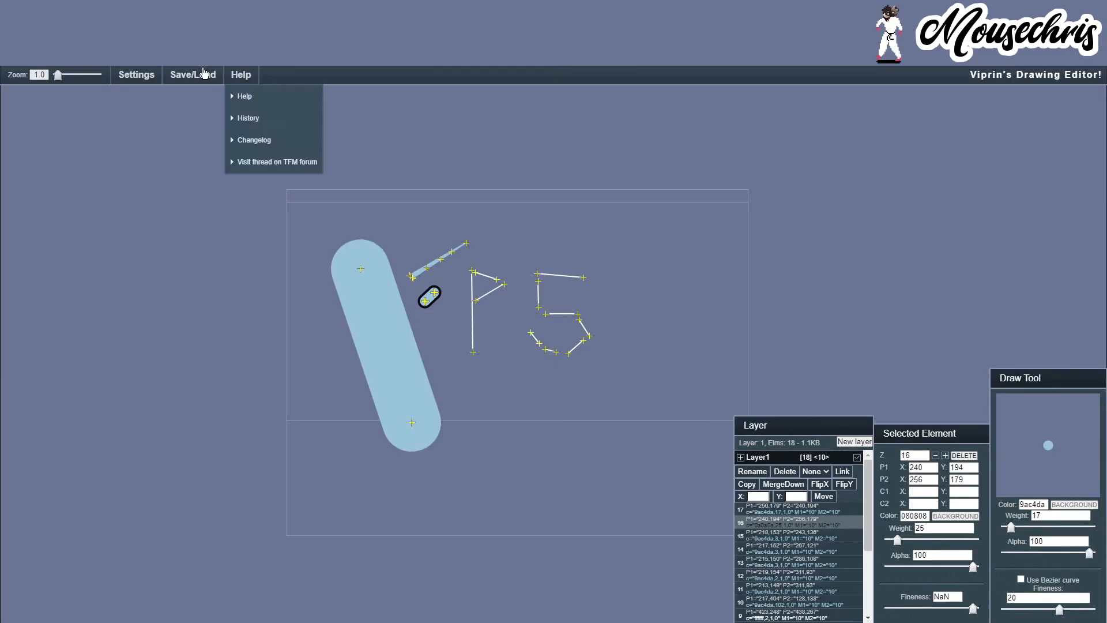
{"action": "mouse_move", "coordinate": [136, 75]}
{"action": "left_click", "coordinate": [153, 94]}
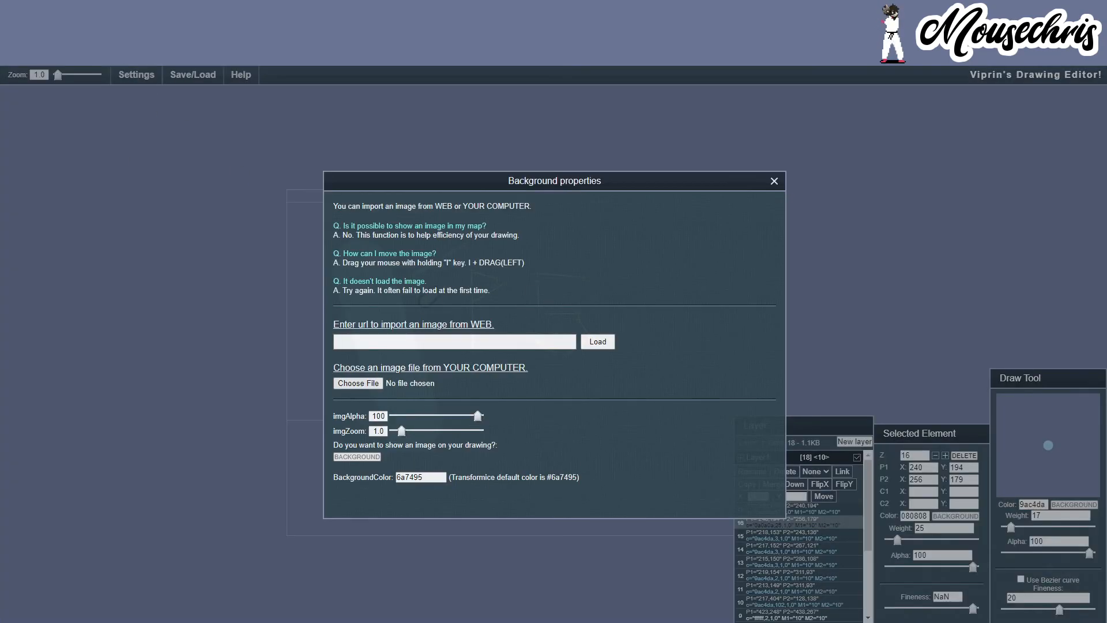
{"action": "left_click", "coordinate": [465, 348]}
{"action": "type", "text": "https://i.imgur.com/ejx3Zai.png"}
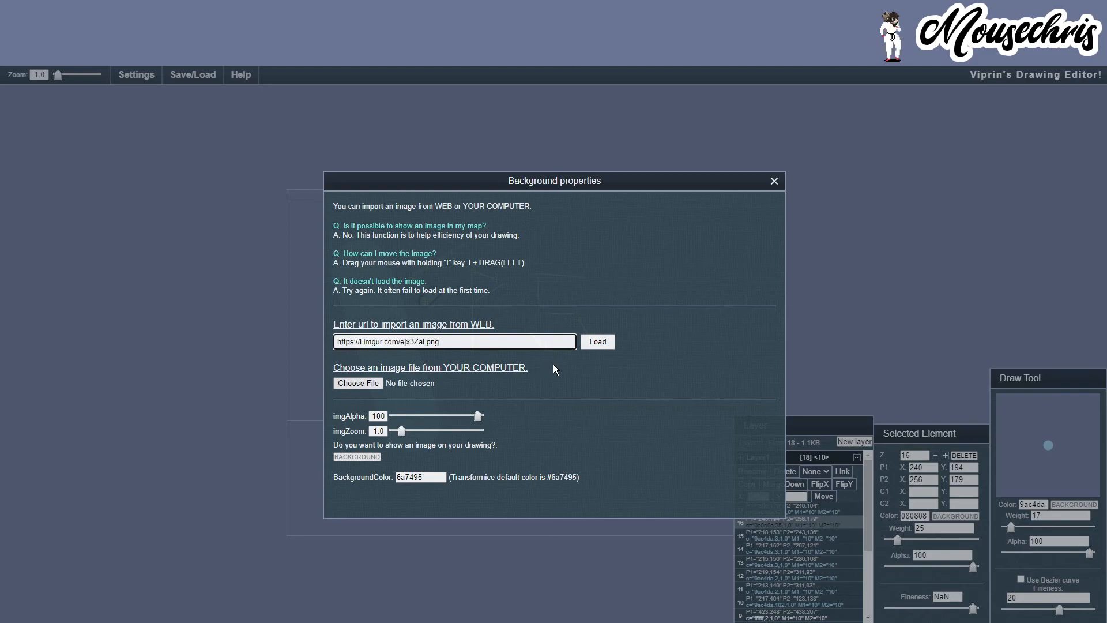
{"action": "left_click", "coordinate": [601, 345]}
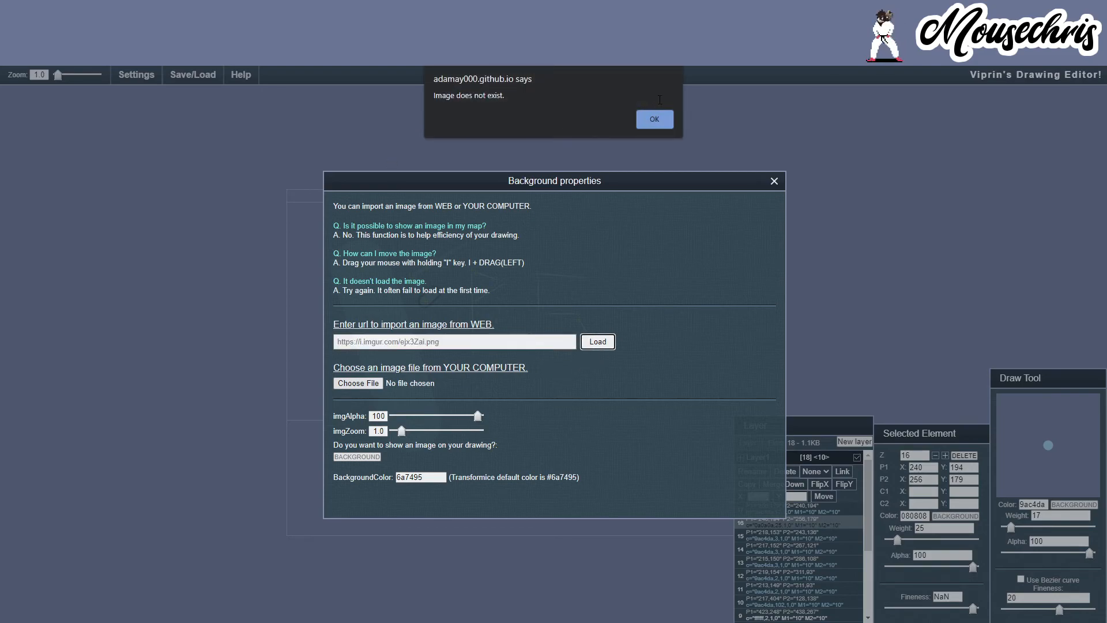
{"action": "left_click", "coordinate": [654, 121]}
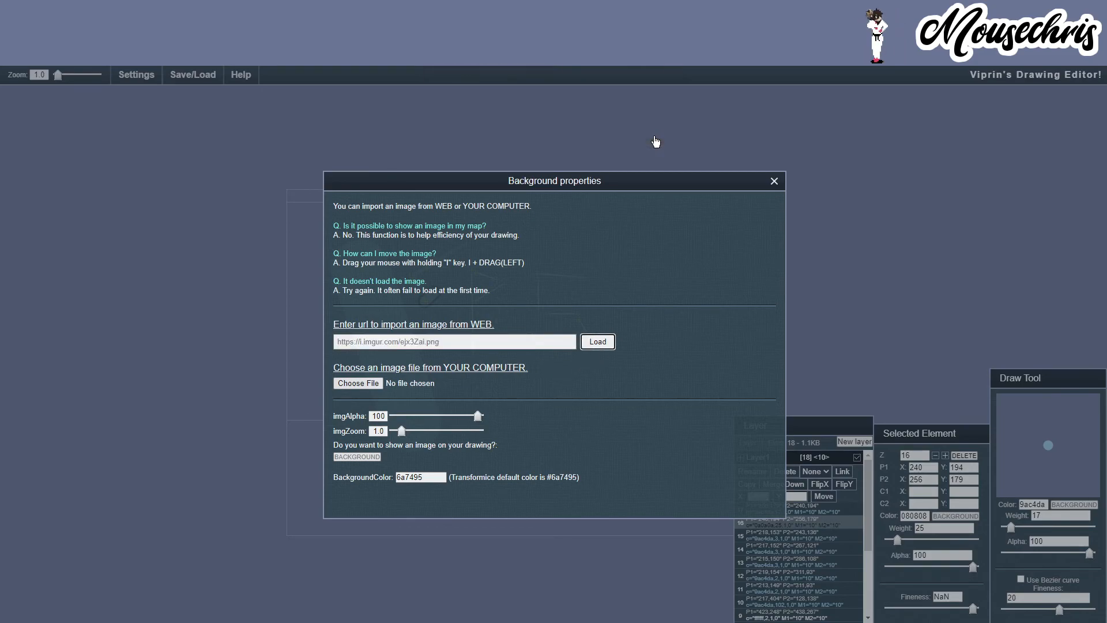
{"action": "left_click", "coordinate": [599, 343]}
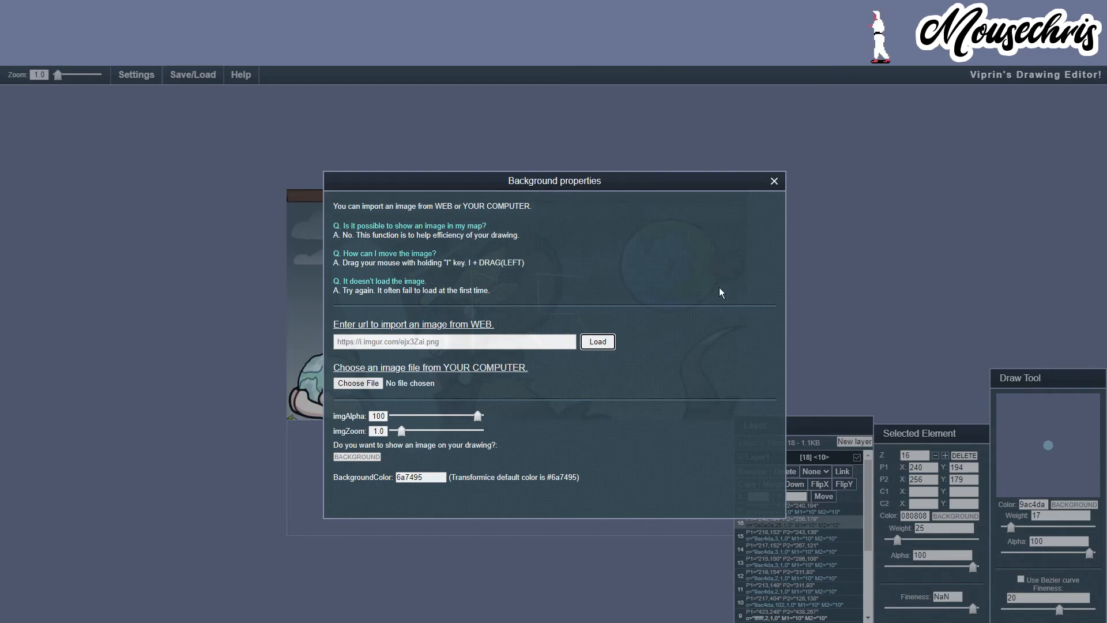
{"action": "left_click", "coordinate": [774, 181]}
- Delete every drawn element of Layer1 so that only the background image is left
{"action": "left_click", "coordinate": [964, 455]}
{"action": "left_click", "coordinate": [965, 455]}
{"action": "left_click", "coordinate": [964, 455]}
{"action": "left_click", "coordinate": [965, 455]}
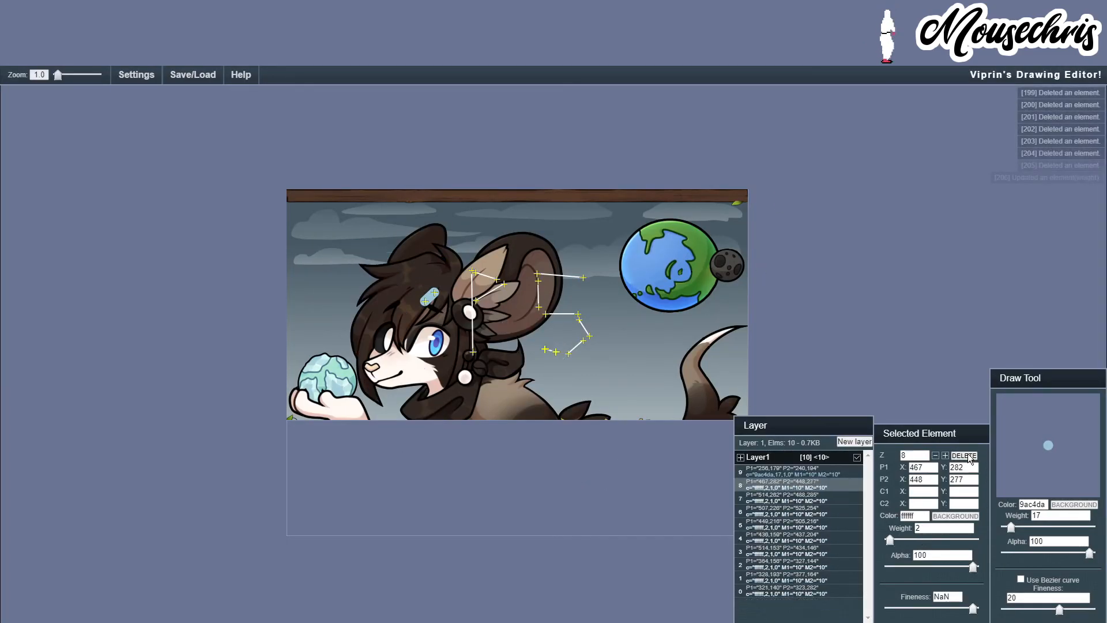
{"action": "left_click", "coordinate": [966, 455]}
{"action": "left_click", "coordinate": [967, 453]}
{"action": "left_click", "coordinate": [967, 453]}
{"action": "left_click", "coordinate": [967, 453]}
{"action": "left_click", "coordinate": [967, 453]}
{"action": "left_click", "coordinate": [967, 453]}
{"action": "left_click", "coordinate": [967, 453]}
{"action": "left_click", "coordinate": [967, 453]}
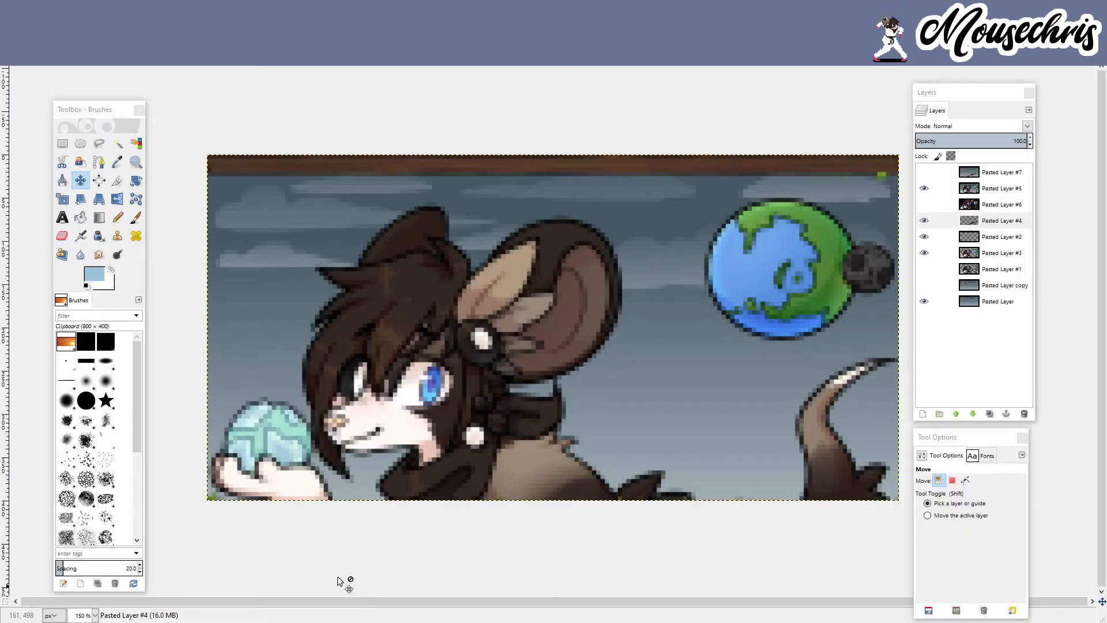
- Inspect the pixelated artwork of Aqua Map Art in GIMP and make Pasted Layer #5 the active layer
{"action": "left_click", "coordinate": [344, 581]}
{"action": "scroll", "coordinate": [501, 404], "scroll_direction": "up", "scroll_amount": 1}
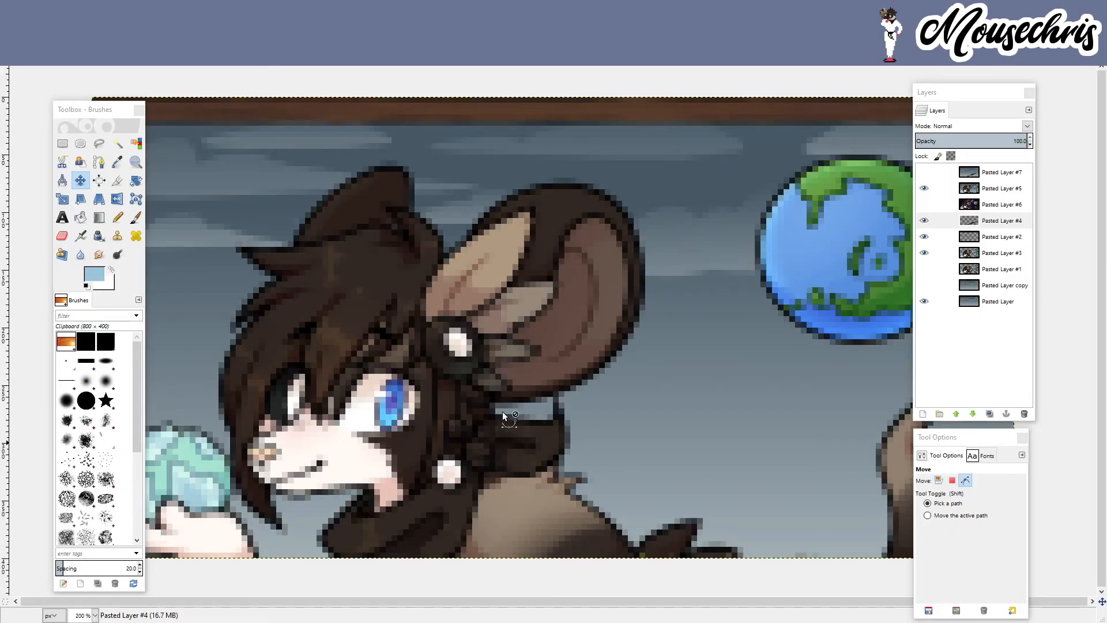
{"action": "scroll", "coordinate": [334, 470], "scroll_direction": "down", "scroll_amount": 1}
{"action": "scroll", "coordinate": [320, 470], "scroll_direction": "up", "scroll_amount": 2}
{"action": "scroll", "coordinate": [223, 371], "scroll_direction": "up", "scroll_amount": 3}
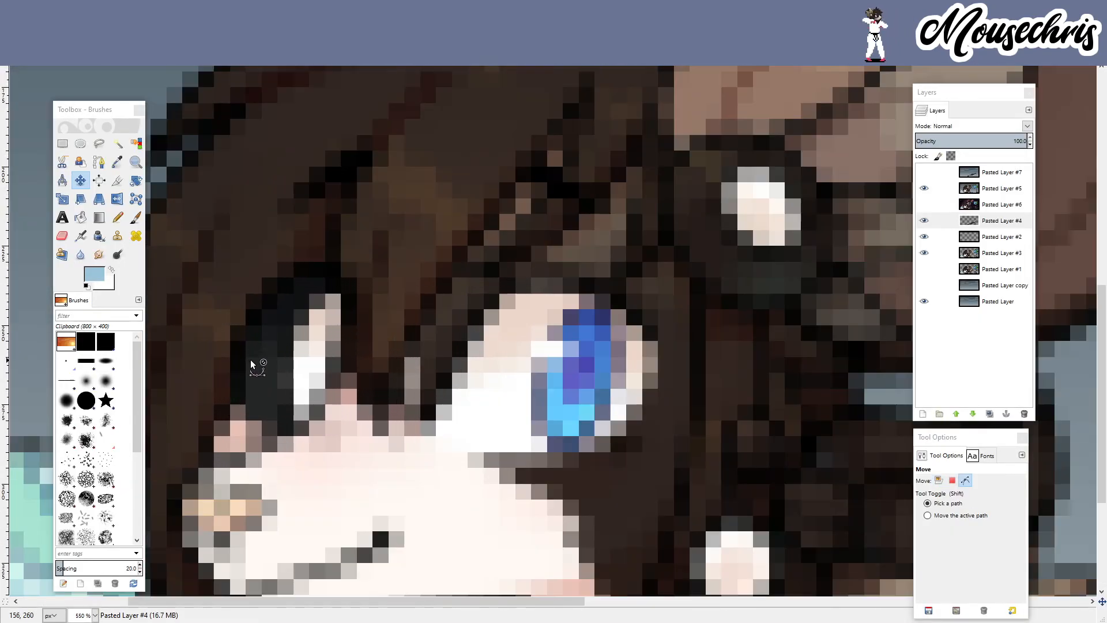
{"action": "scroll", "coordinate": [247, 358], "scroll_direction": "down", "scroll_amount": 6}
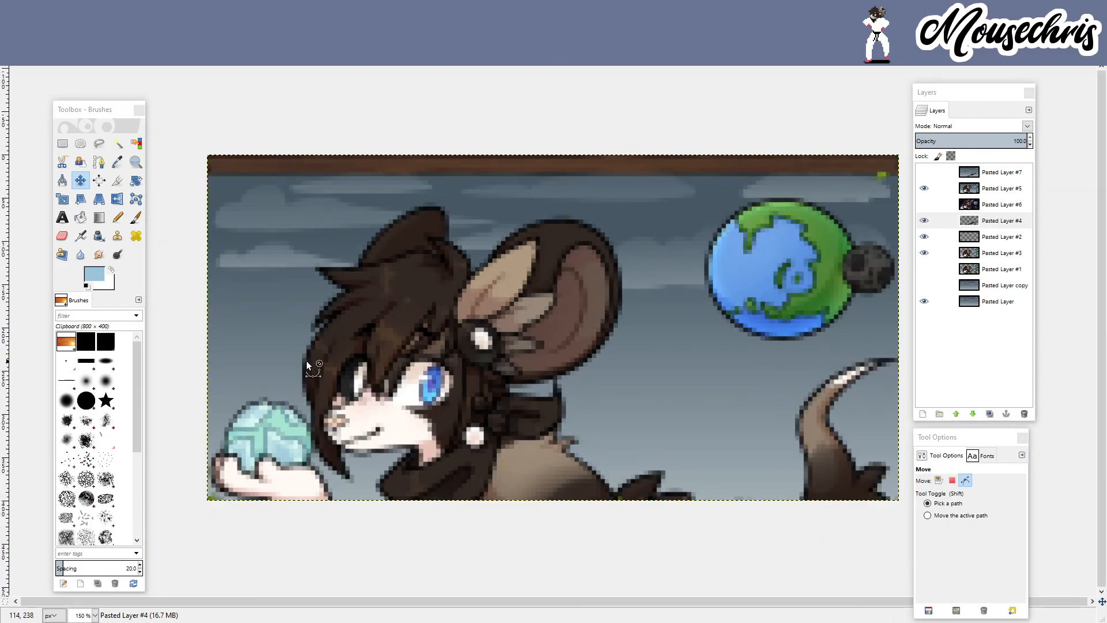
{"action": "left_click", "coordinate": [977, 204]}
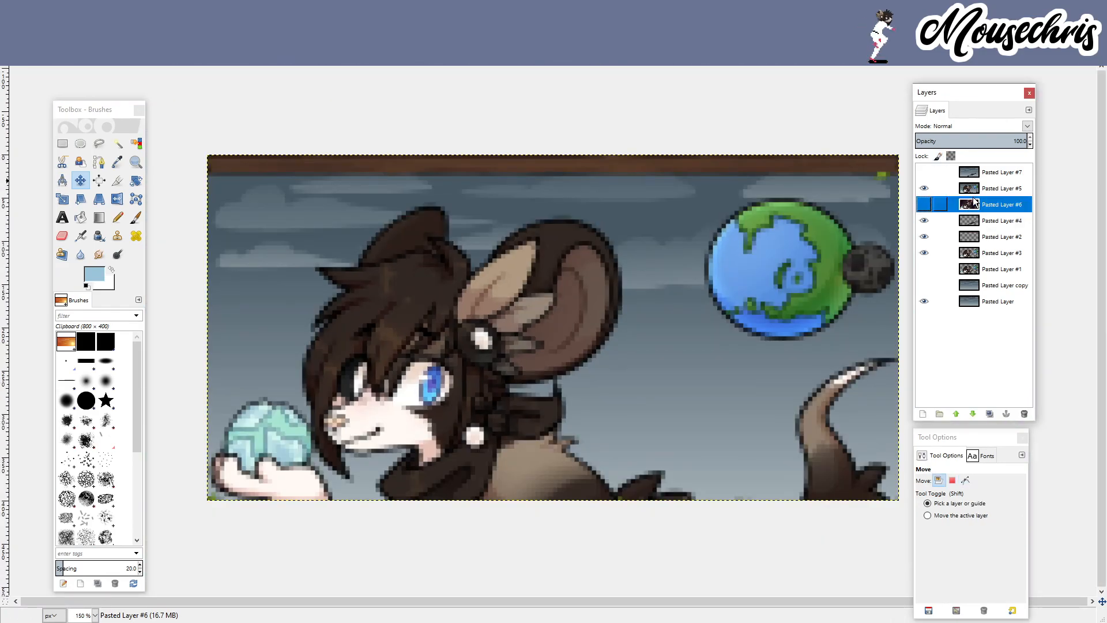
{"action": "left_click", "coordinate": [980, 188]}
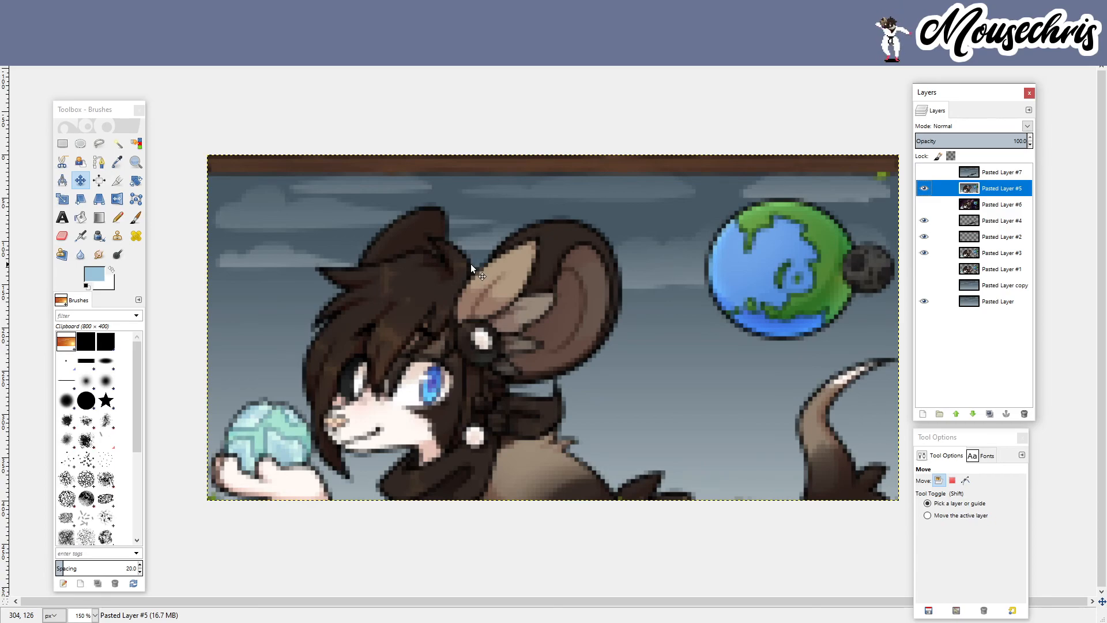
- Sample the feather's beige, the ear's dark brown and the sky's grey-blue as foreground colours with the Color Picker
{"action": "left_click", "coordinate": [117, 162]}
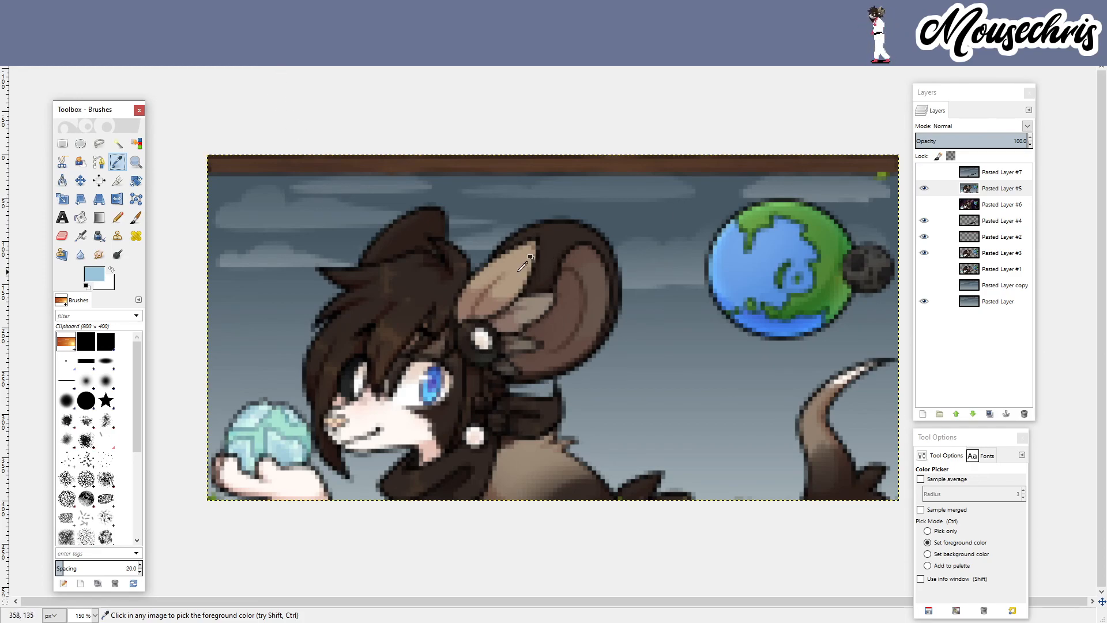
{"action": "scroll", "coordinate": [523, 227], "scroll_direction": "up", "scroll_amount": 5}
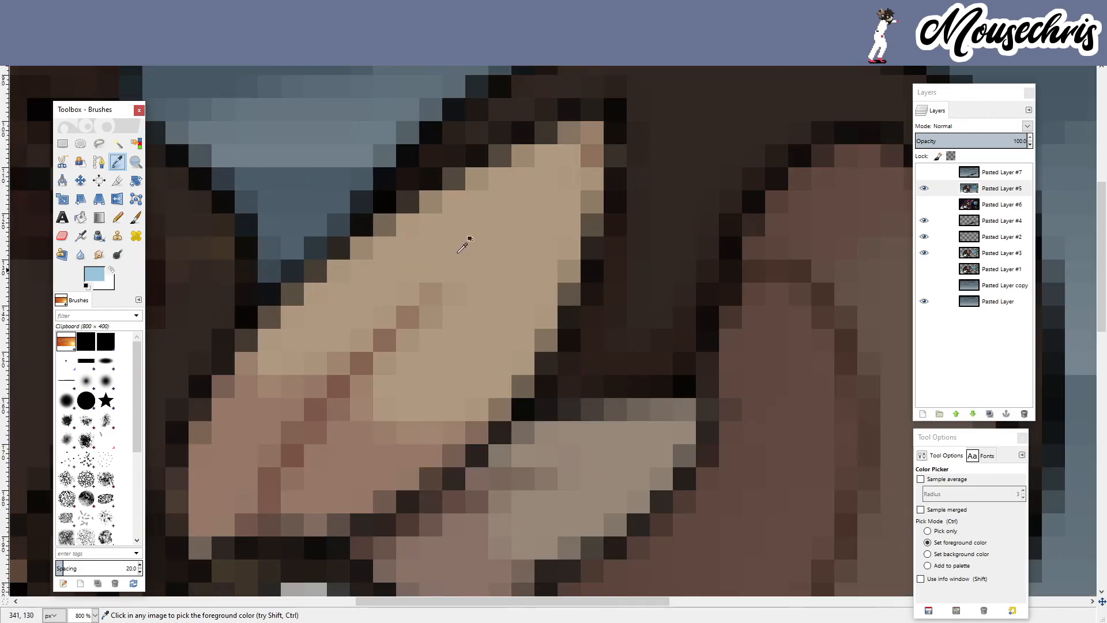
{"action": "left_click", "coordinate": [479, 248]}
{"action": "left_click", "coordinate": [582, 337]}
{"action": "left_click", "coordinate": [664, 171]}
{"action": "scroll", "coordinate": [535, 385], "scroll_direction": "down", "scroll_amount": 3}
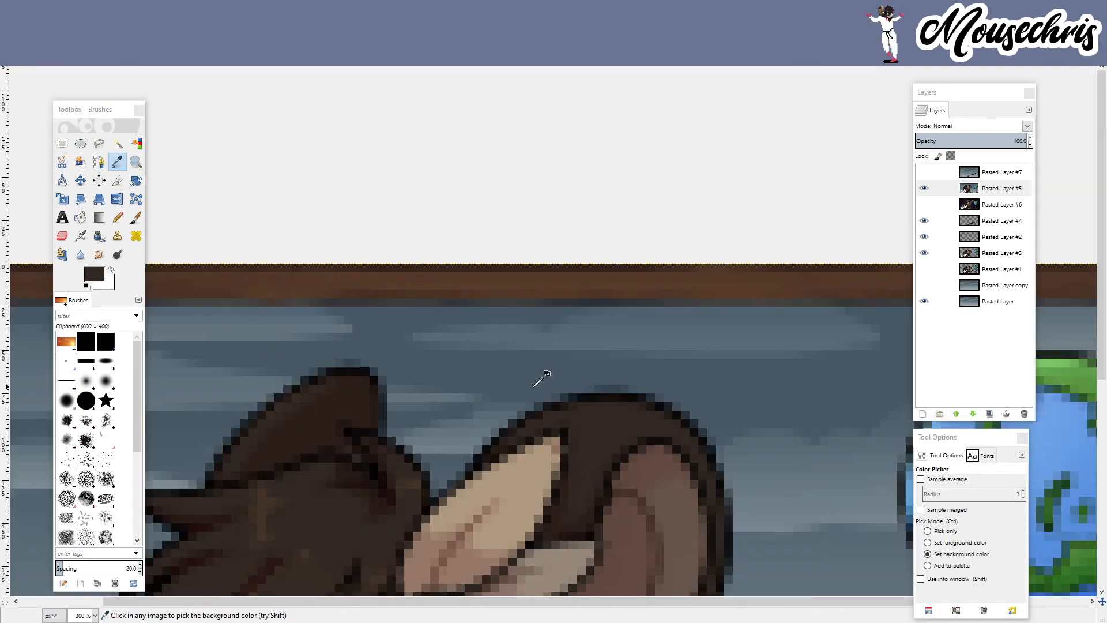
{"action": "scroll", "coordinate": [535, 385], "scroll_direction": "up", "scroll_amount": 3}
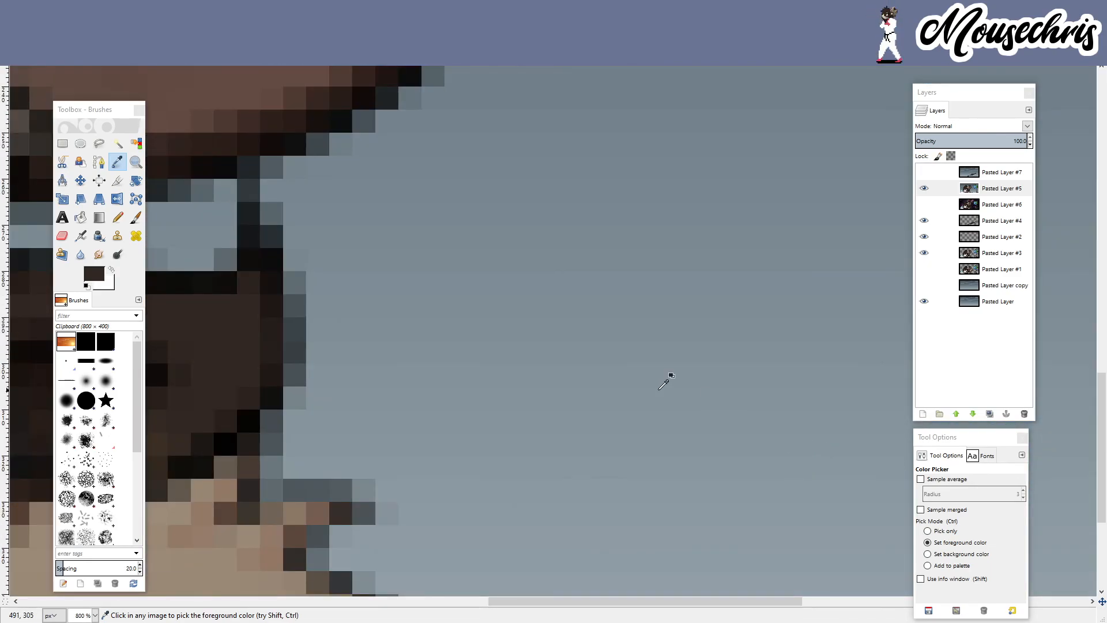
{"action": "scroll", "coordinate": [658, 389], "scroll_direction": "down", "scroll_amount": 4}
{"action": "left_click", "coordinate": [589, 370]}
- Sample colours from the character's eye and the globe's blue as foreground colours
{"action": "scroll", "coordinate": [623, 382], "scroll_direction": "down", "scroll_amount": 6}
{"action": "scroll", "coordinate": [636, 398], "scroll_direction": "up", "scroll_amount": 8}
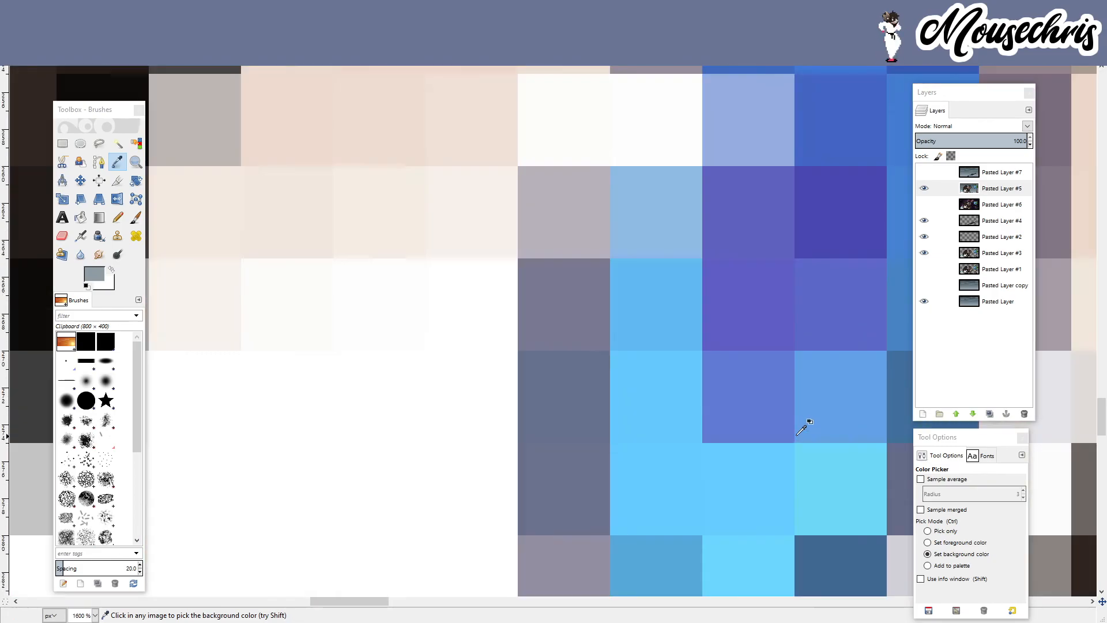
{"action": "scroll", "coordinate": [798, 433], "scroll_direction": "up", "scroll_amount": 2}
{"action": "left_click", "coordinate": [554, 439]}
{"action": "scroll", "coordinate": [420, 330], "scroll_direction": "down", "scroll_amount": 2}
{"action": "scroll", "coordinate": [600, 330], "scroll_direction": "up", "scroll_amount": 1}
{"action": "left_click", "coordinate": [654, 219]}
{"action": "scroll", "coordinate": [657, 218], "scroll_direction": "down", "scroll_amount": 7}
{"action": "left_click", "coordinate": [845, 247]}
{"action": "scroll", "coordinate": [372, 379], "scroll_direction": "down", "scroll_amount": 1}
{"action": "scroll", "coordinate": [302, 450], "scroll_direction": "up", "scroll_amount": 2}
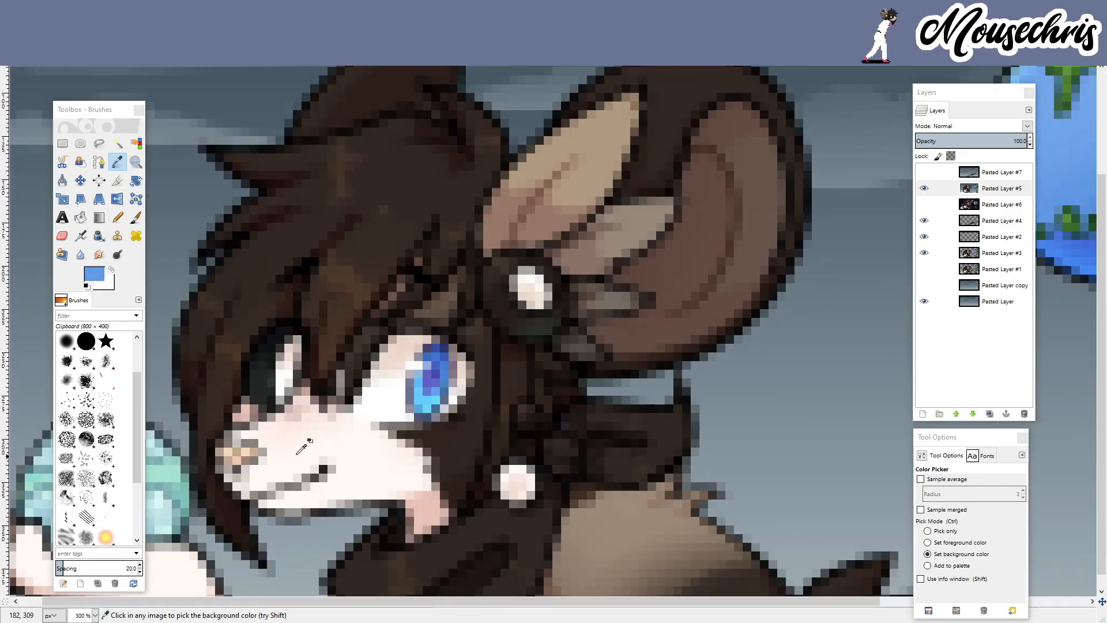
{"action": "scroll", "coordinate": [302, 449], "scroll_direction": "up", "scroll_amount": 2}
{"action": "scroll", "coordinate": [383, 363], "scroll_direction": "down", "scroll_amount": 3}
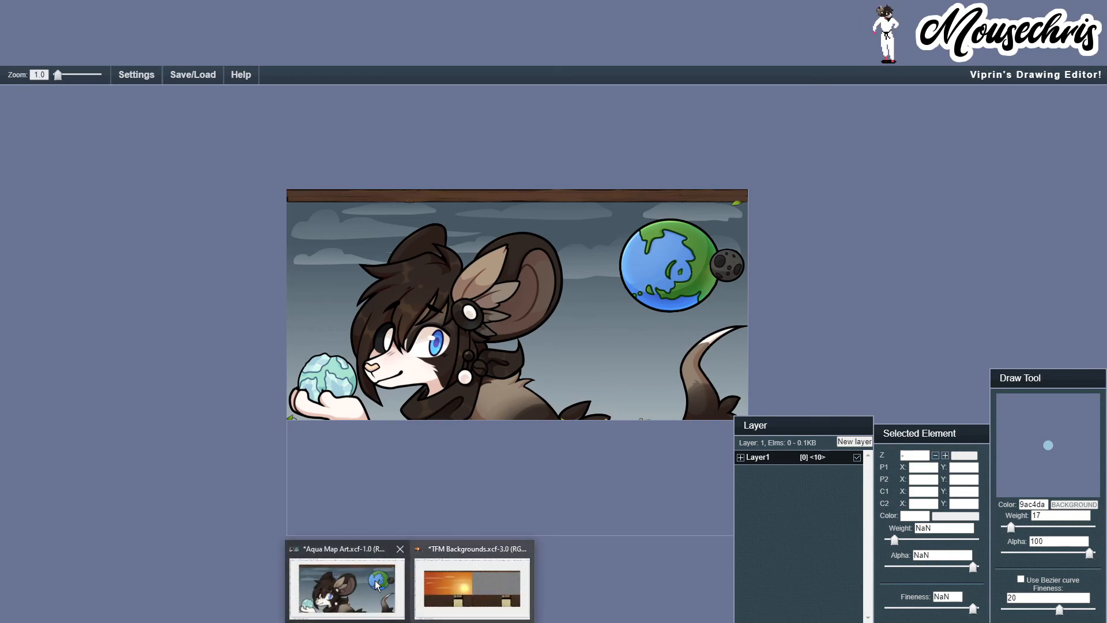
- Return to the Aqua Map Art image in GIMP and activate the Rectangle Select tool
{"action": "left_click", "coordinate": [346, 587]}
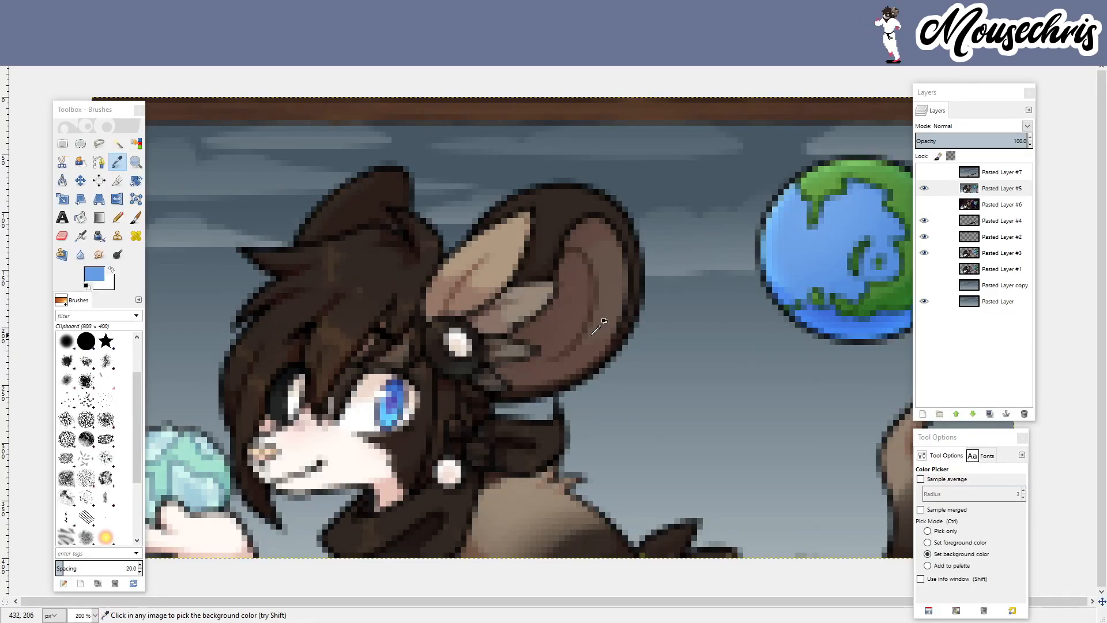
{"action": "scroll", "coordinate": [596, 326], "scroll_direction": "down", "scroll_amount": 1, "text": "ctrl"}
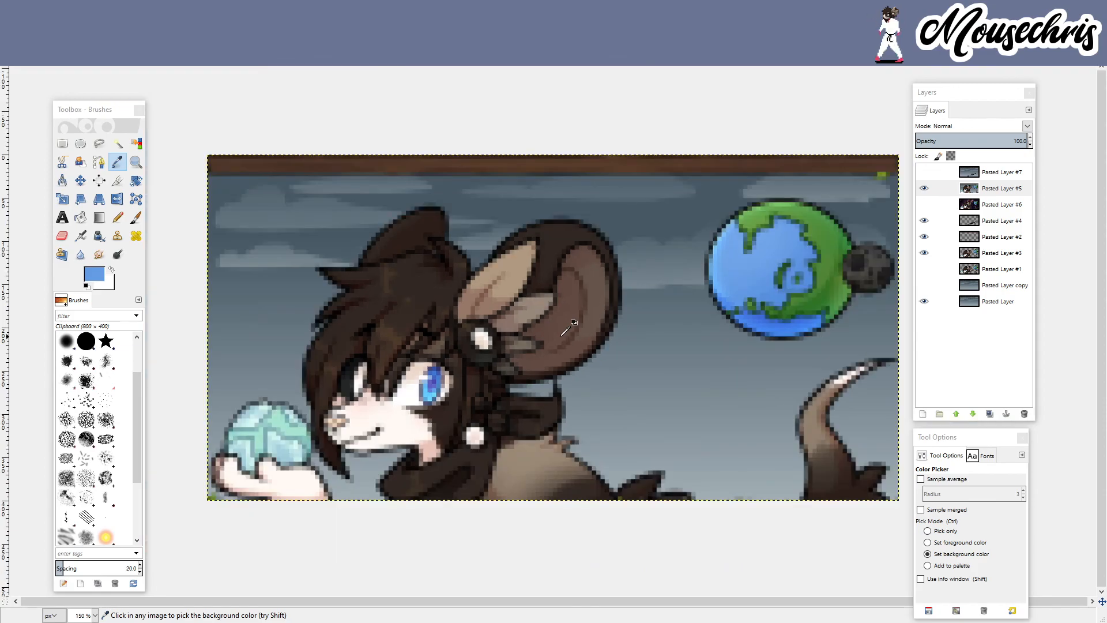
{"action": "left_click", "coordinate": [62, 143]}
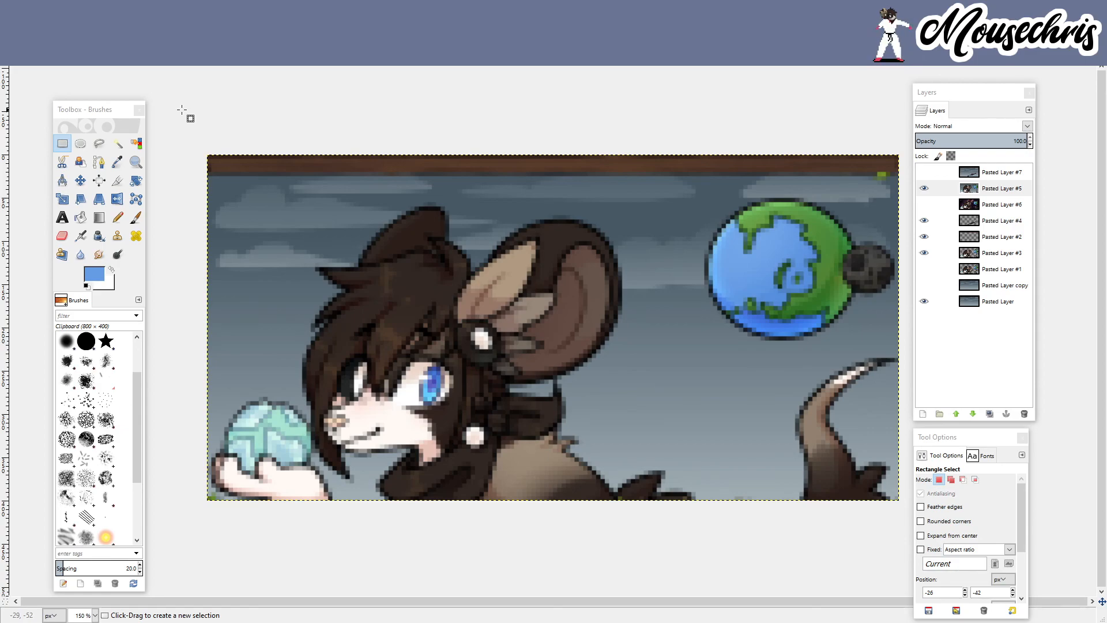
- Switch to the TFM Backgrounds image and move the Toolbox window farther off the sunset background
{"action": "mouse_move", "coordinate": [411, 621]}
{"action": "left_click", "coordinate": [471, 587]}
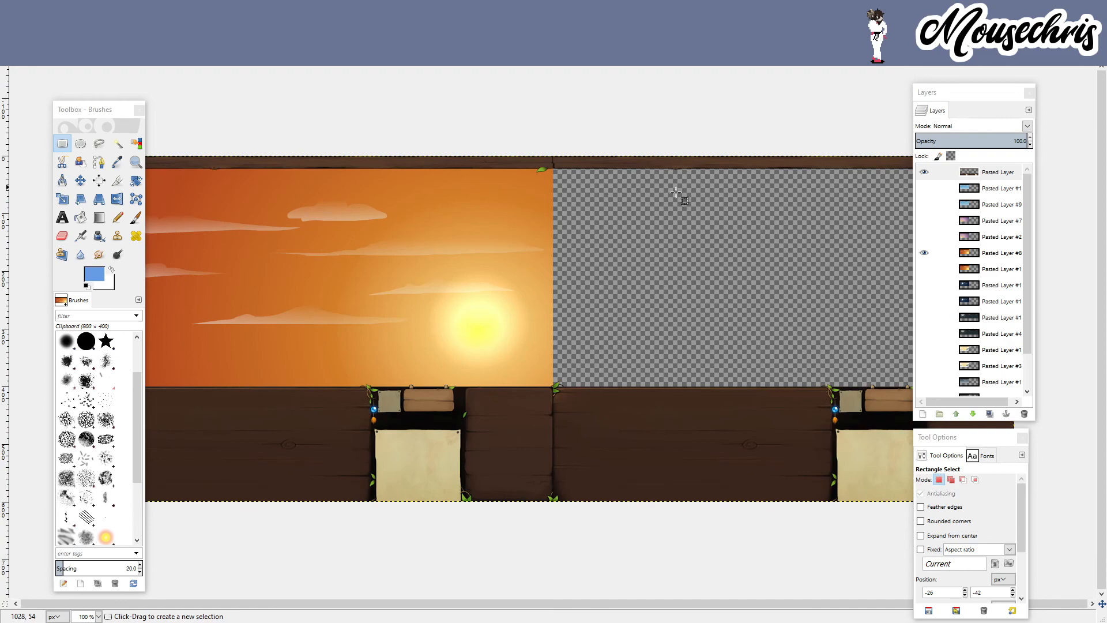
{"action": "left_click_drag", "start_coordinate": [85, 116], "coordinate": [47, 96]}
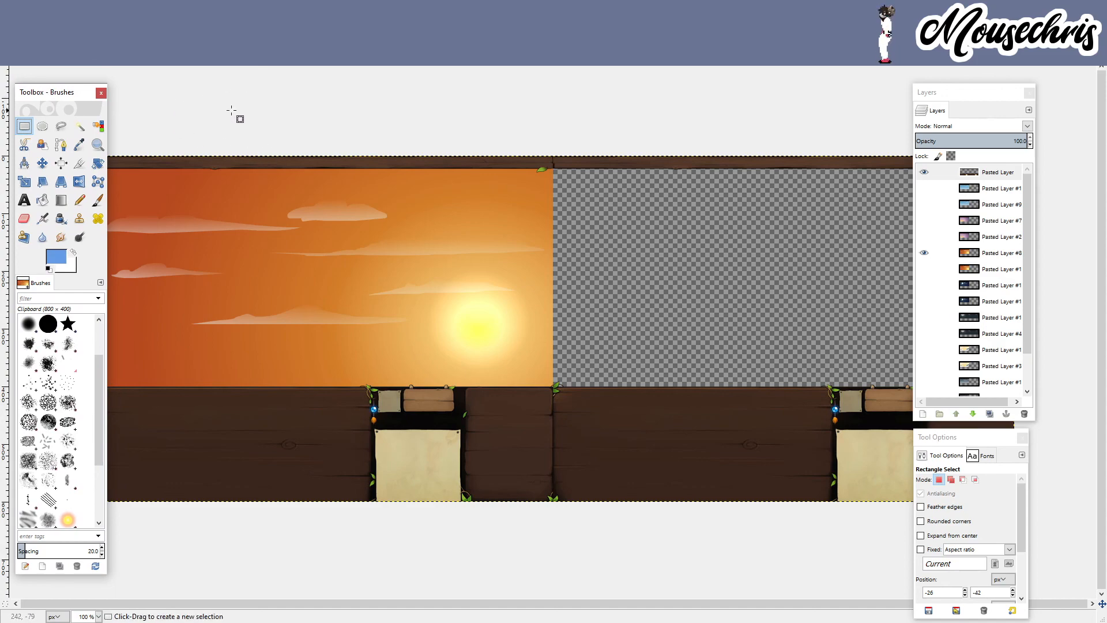